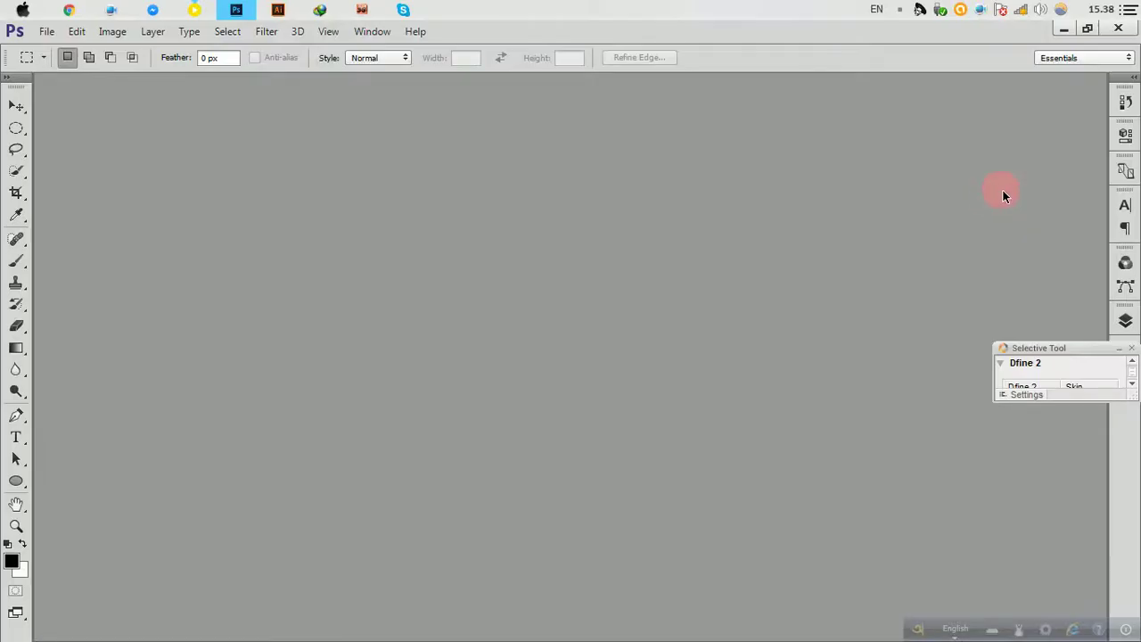
Step: Create a new 1280×720 px white document named 'Stylish Banner Ads Design'
{"action": "left_click", "coordinate": [48, 33]}
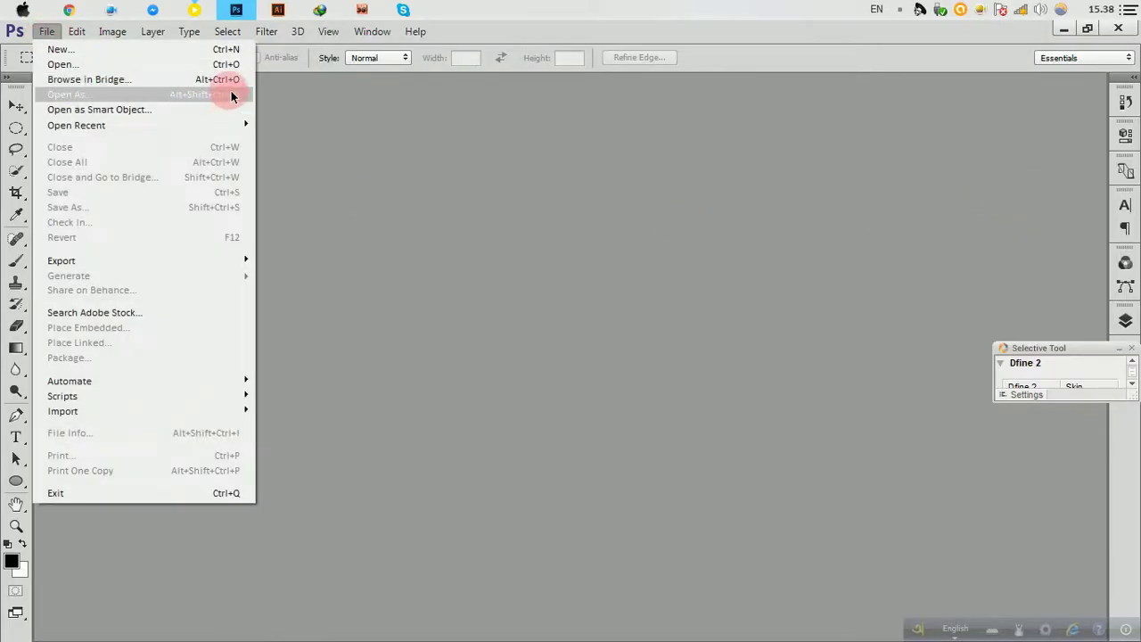
{"action": "left_click", "coordinate": [57, 49]}
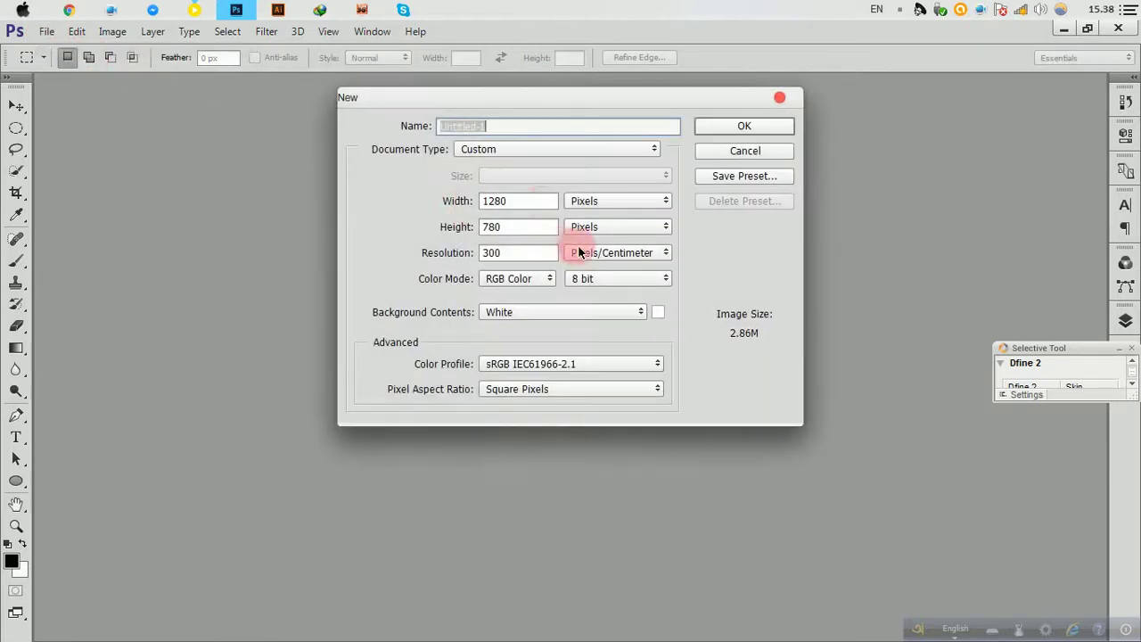
{"action": "left_click", "coordinate": [540, 203]}
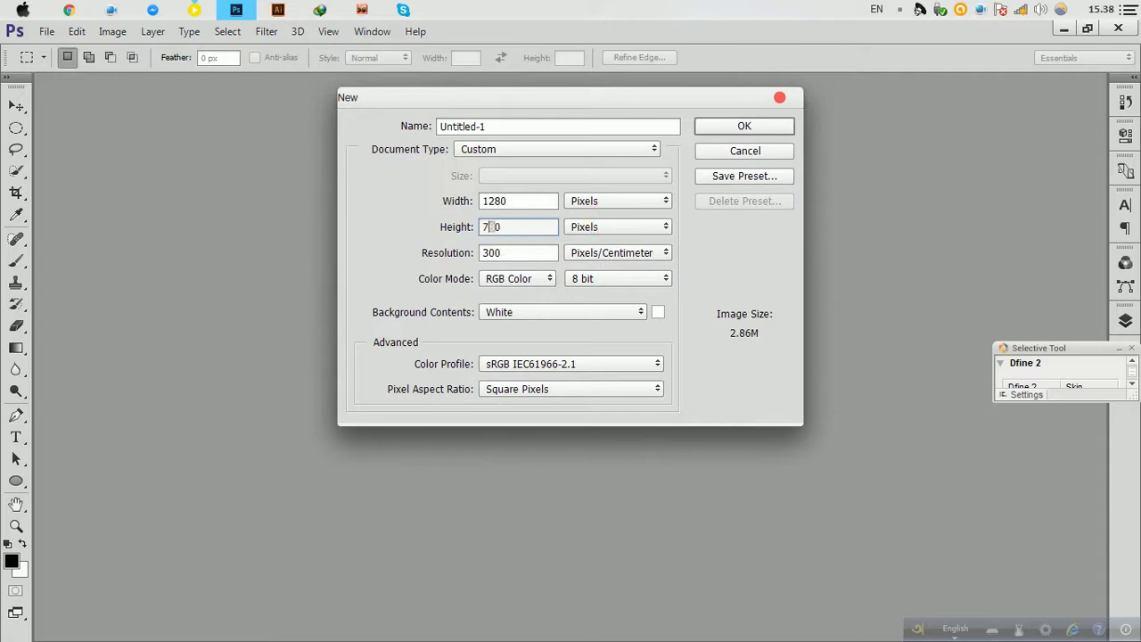
{"action": "type", "text": "2"}
{"action": "left_click_drag", "start_coordinate": [531, 140], "coordinate": [348, 131]}
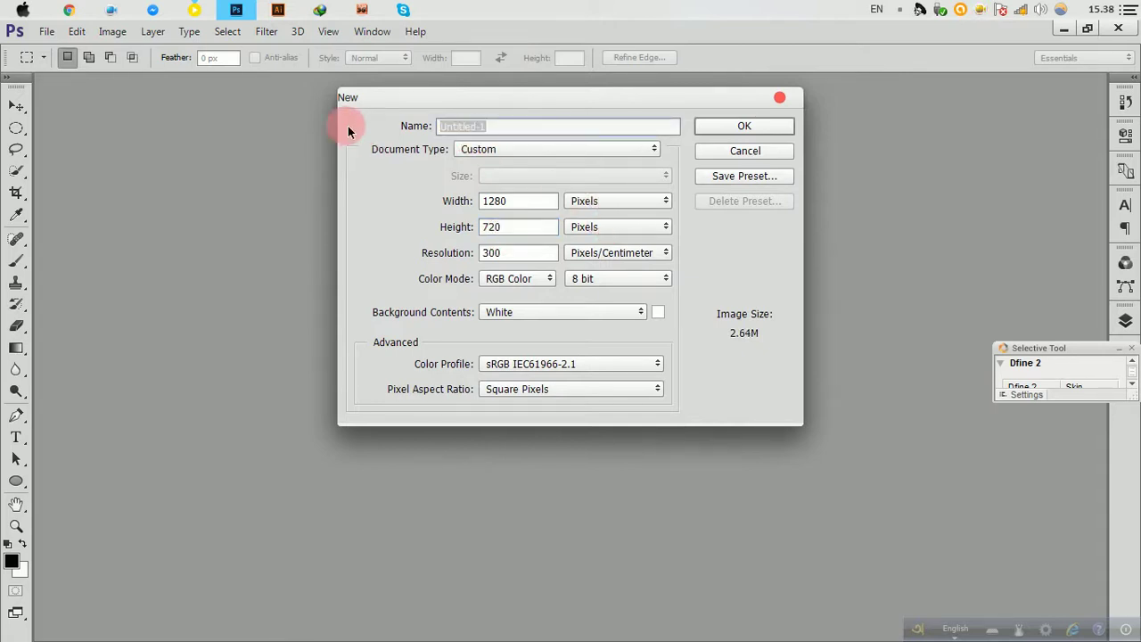
{"action": "type", "text": "Stylish Banner Ads Design"}
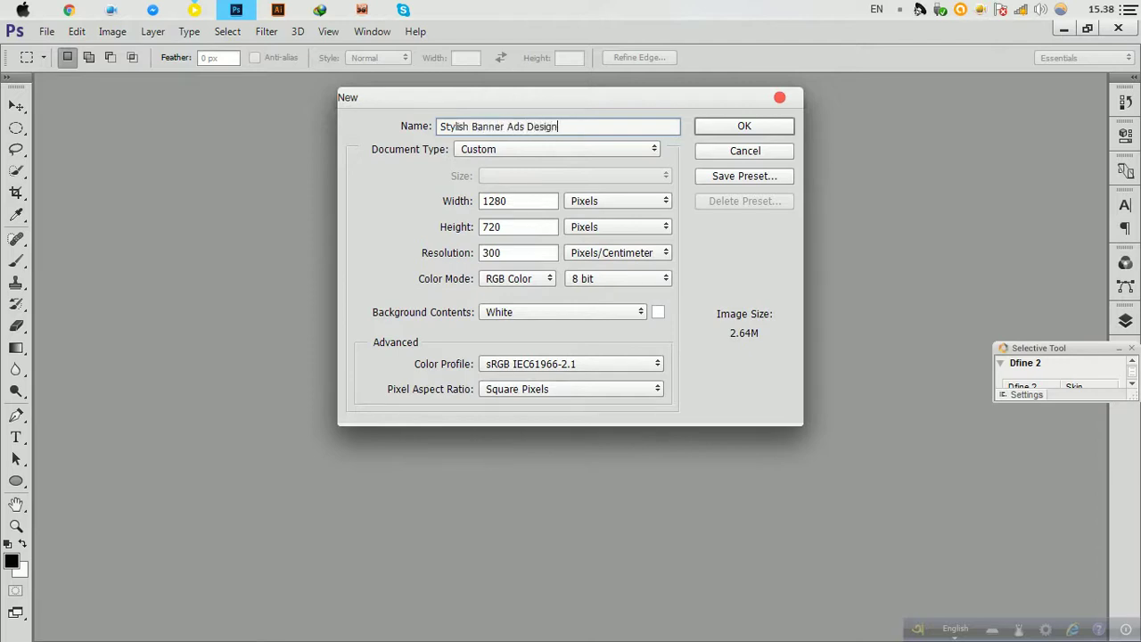
{"action": "left_click", "coordinate": [739, 127]}
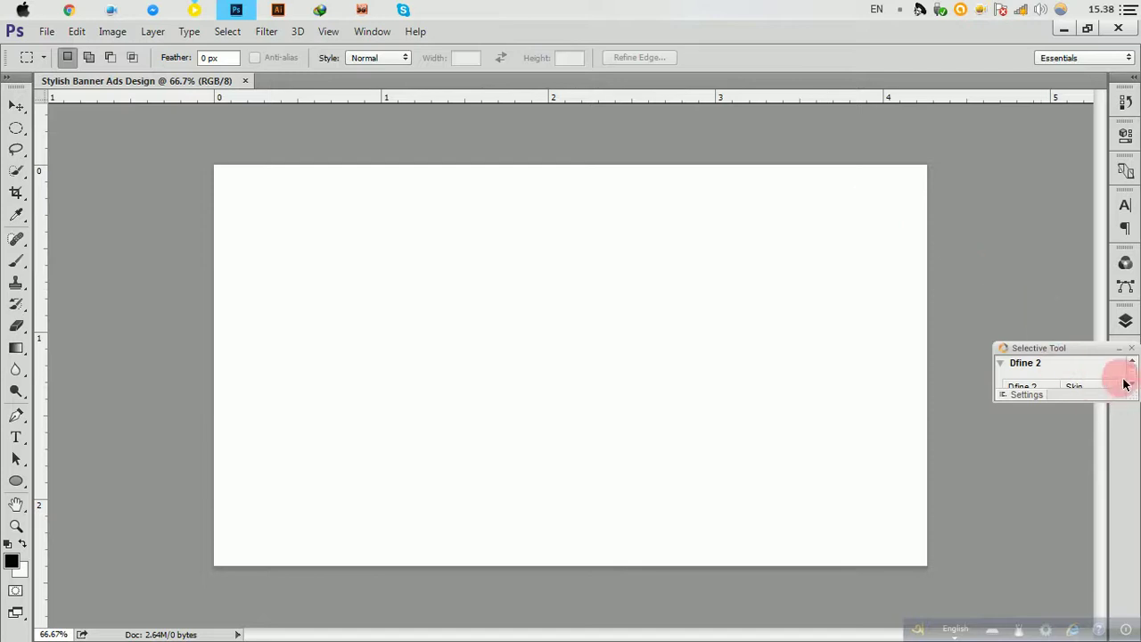
Step: Draw a wide black rounded rectangle across the canvas centre
{"action": "left_click", "coordinate": [1133, 349]}
{"action": "left_click", "coordinate": [16, 106]}
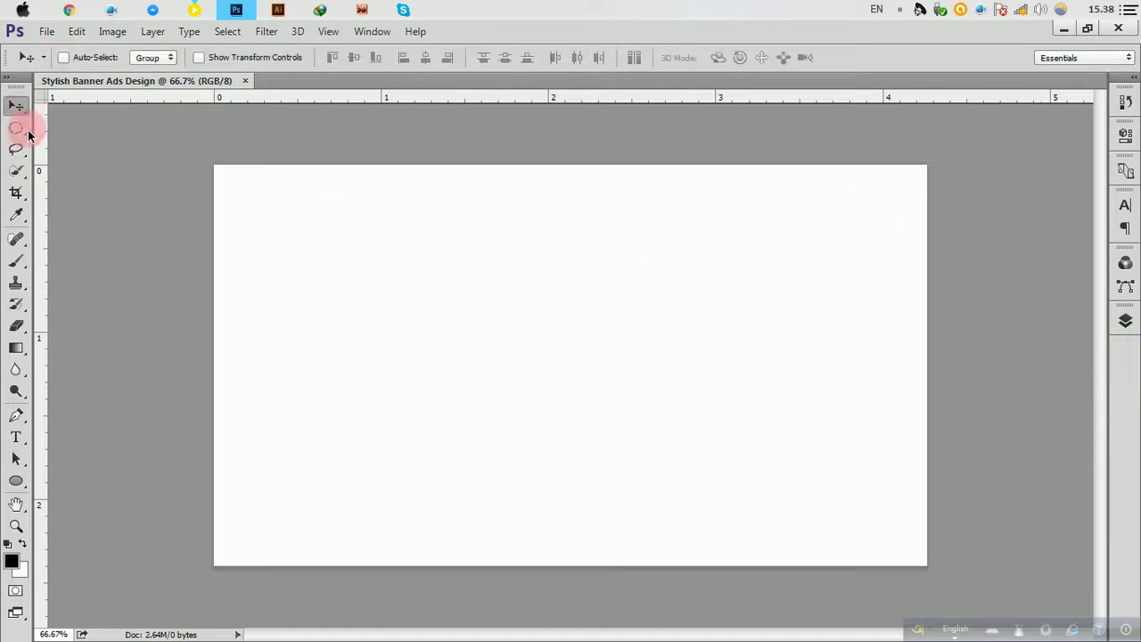
{"action": "left_click", "coordinate": [16, 480]}
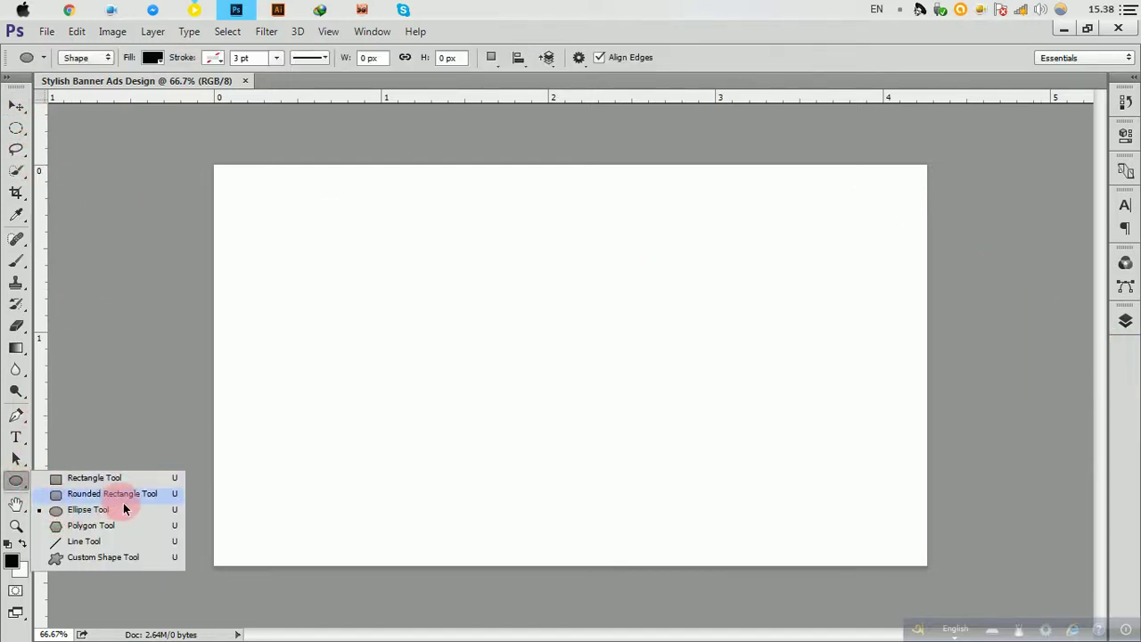
{"action": "left_click", "coordinate": [115, 498]}
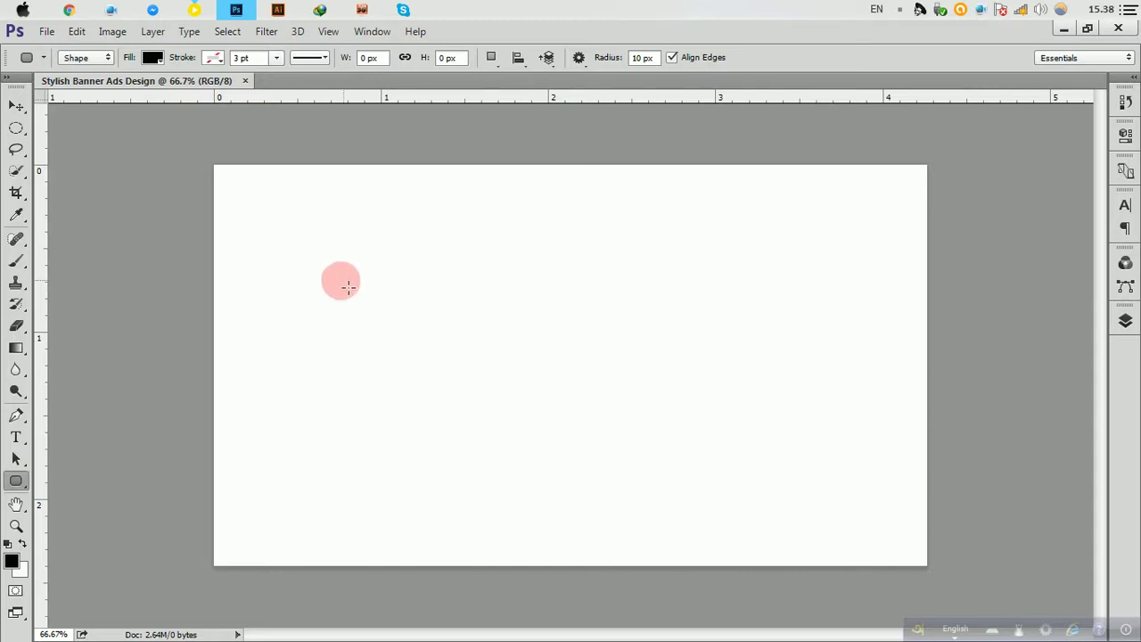
{"action": "mouse_move", "coordinate": [341, 284]}
{"action": "left_mouse_down"}
{"action": "mouse_move", "coordinate": [677, 372]}
{"action": "mouse_move", "coordinate": [798, 443]}
{"action": "left_mouse_up"}
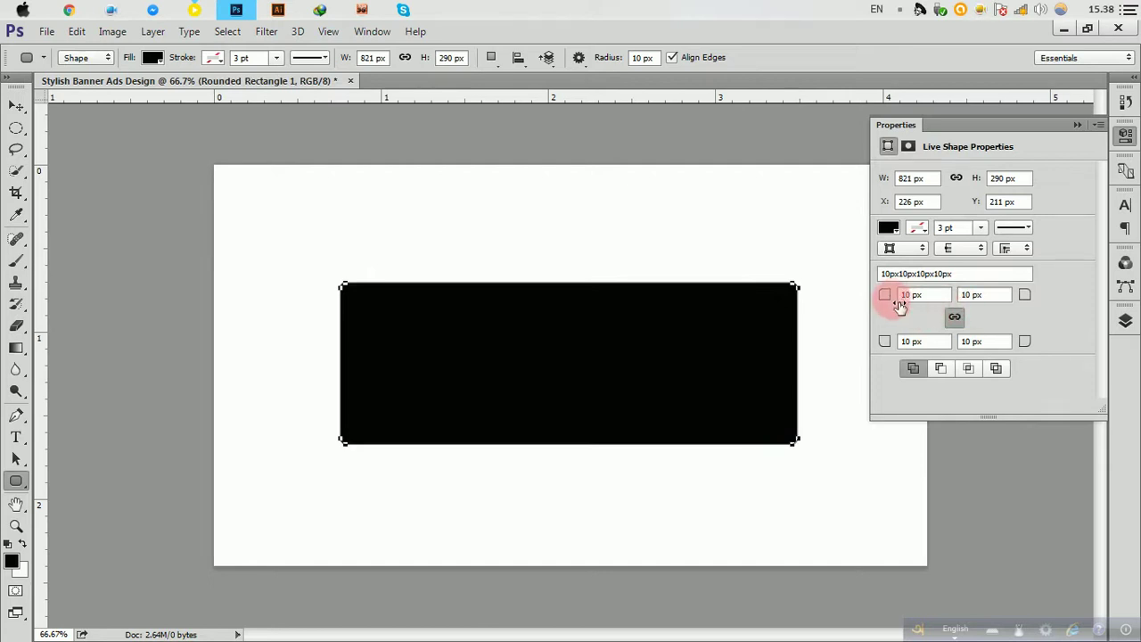
Step: Set the corner radii to 145 px, with the bottom-right corner at 0 px
{"action": "left_click_drag", "start_coordinate": [894, 301], "coordinate": [1126, 321]}
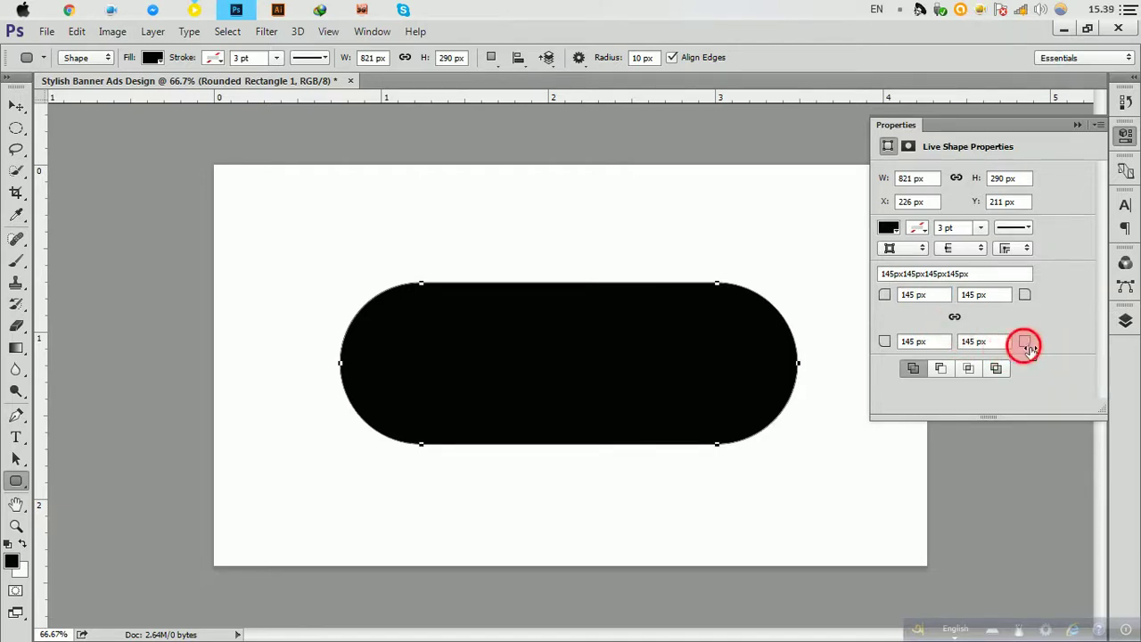
{"action": "mouse_move", "coordinate": [1028, 348]}
{"action": "left_mouse_down"}
{"action": "mouse_move", "coordinate": [1110, 343]}
{"action": "mouse_move", "coordinate": [797, 339]}
{"action": "left_mouse_up"}
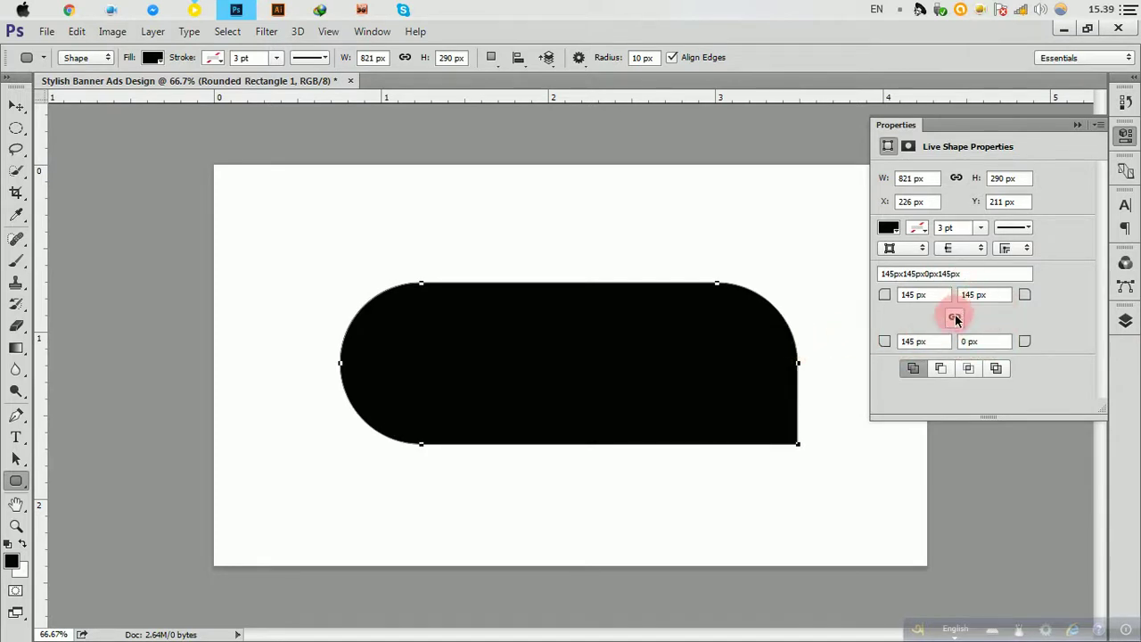
{"action": "left_click", "coordinate": [955, 319]}
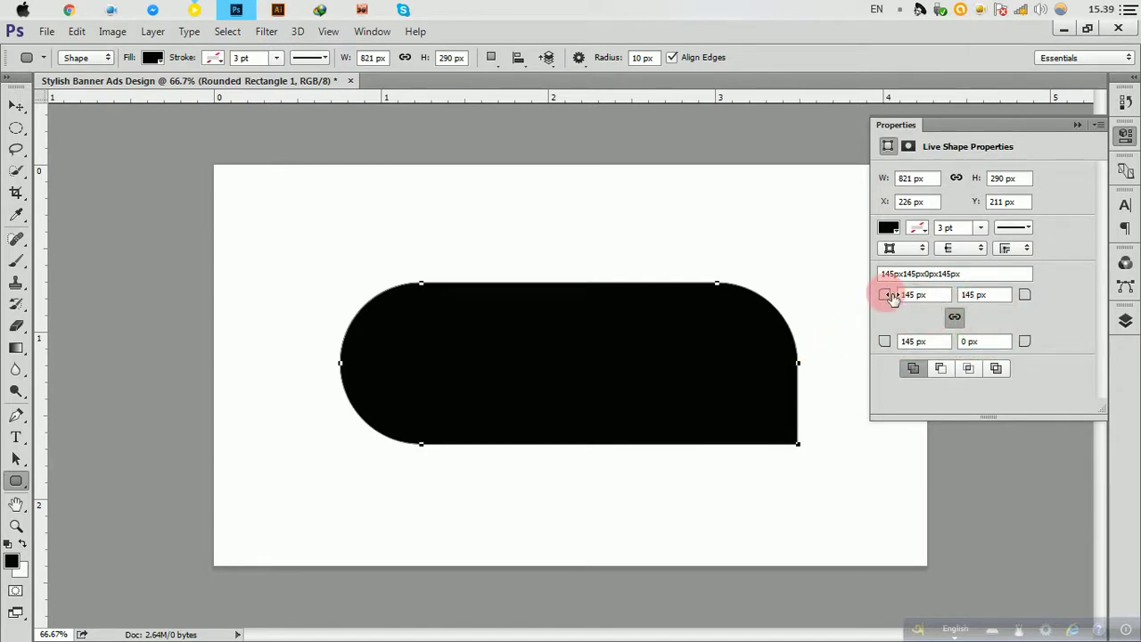
{"action": "left_click_drag", "start_coordinate": [888, 295], "coordinate": [1128, 287]}
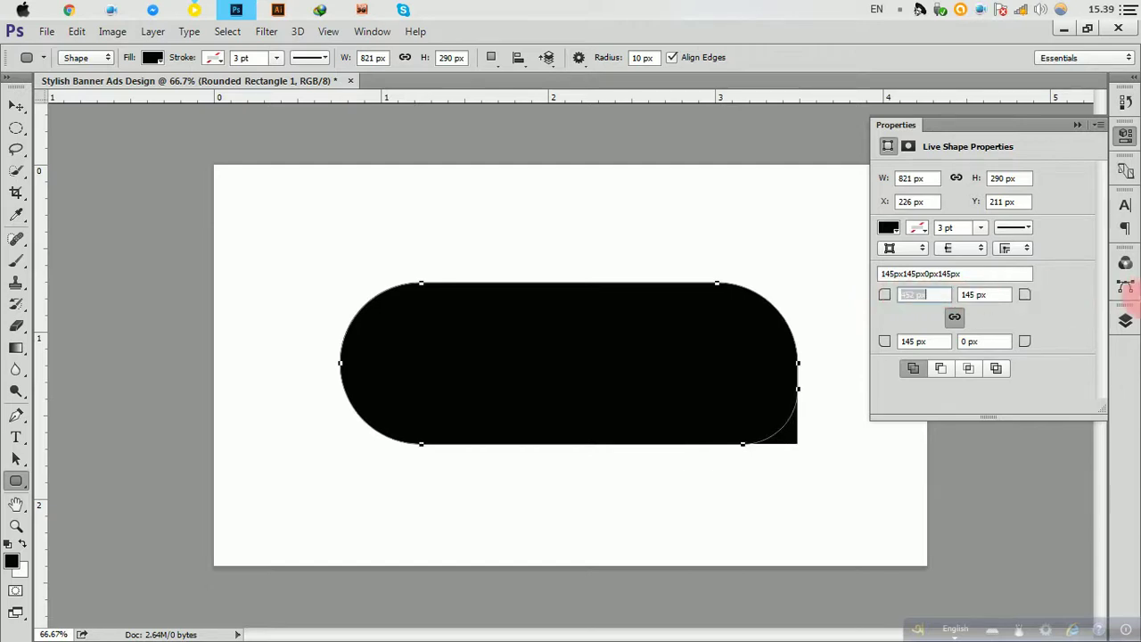
{"action": "left_click", "coordinate": [993, 344]}
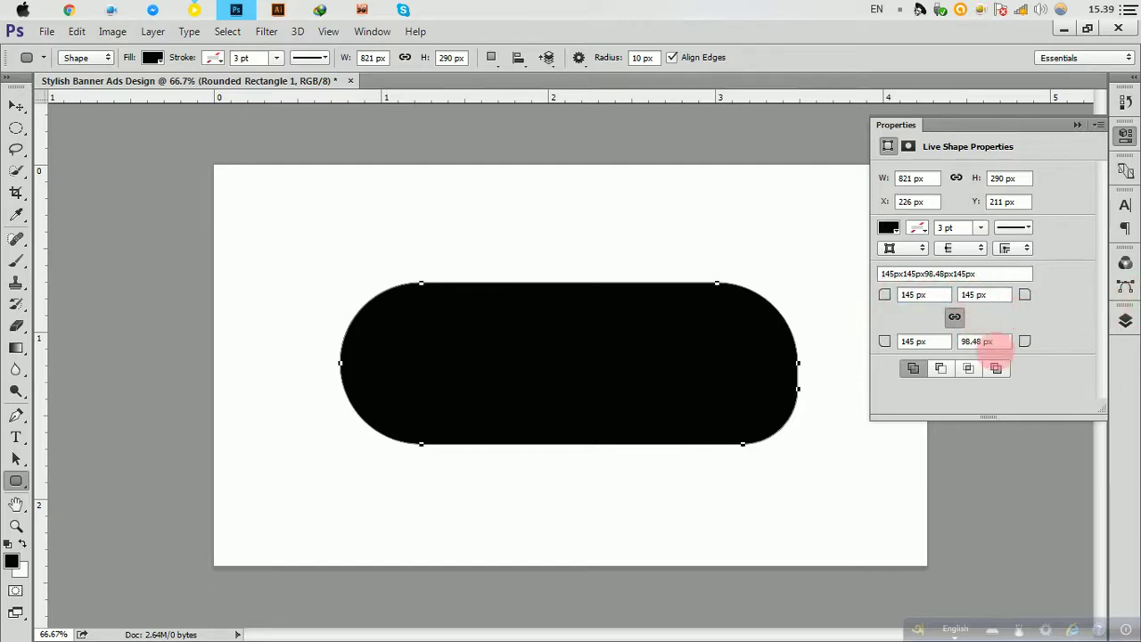
{"action": "left_click", "coordinate": [955, 316]}
{"action": "left_click", "coordinate": [1032, 344]}
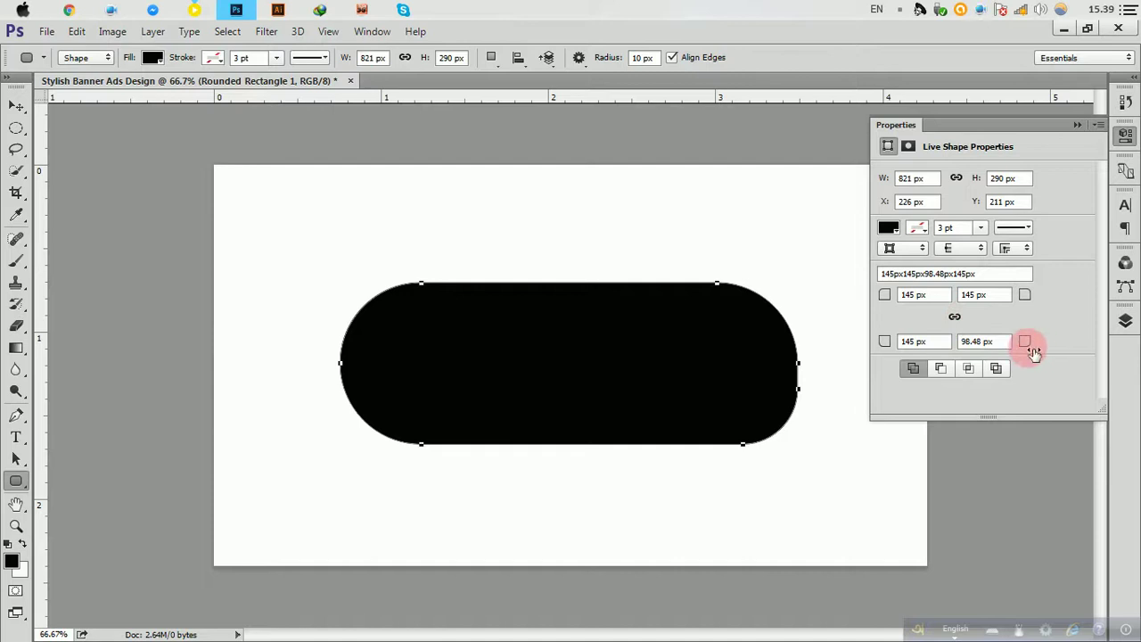
{"action": "left_click_drag", "start_coordinate": [1032, 348], "coordinate": [895, 342]}
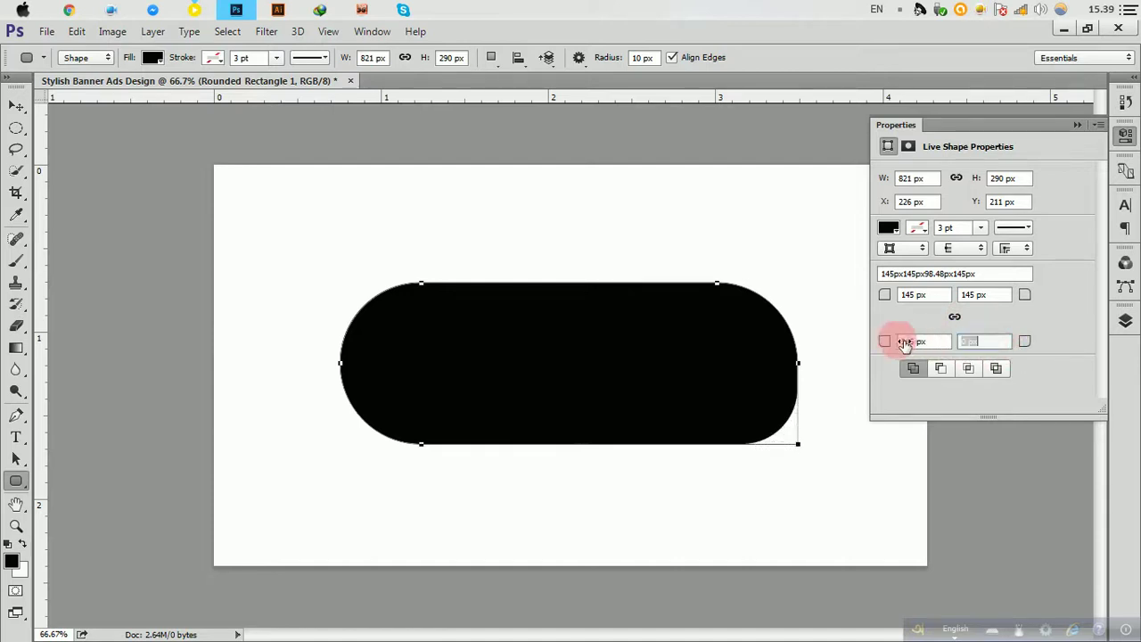
{"action": "left_click", "coordinate": [1077, 127]}
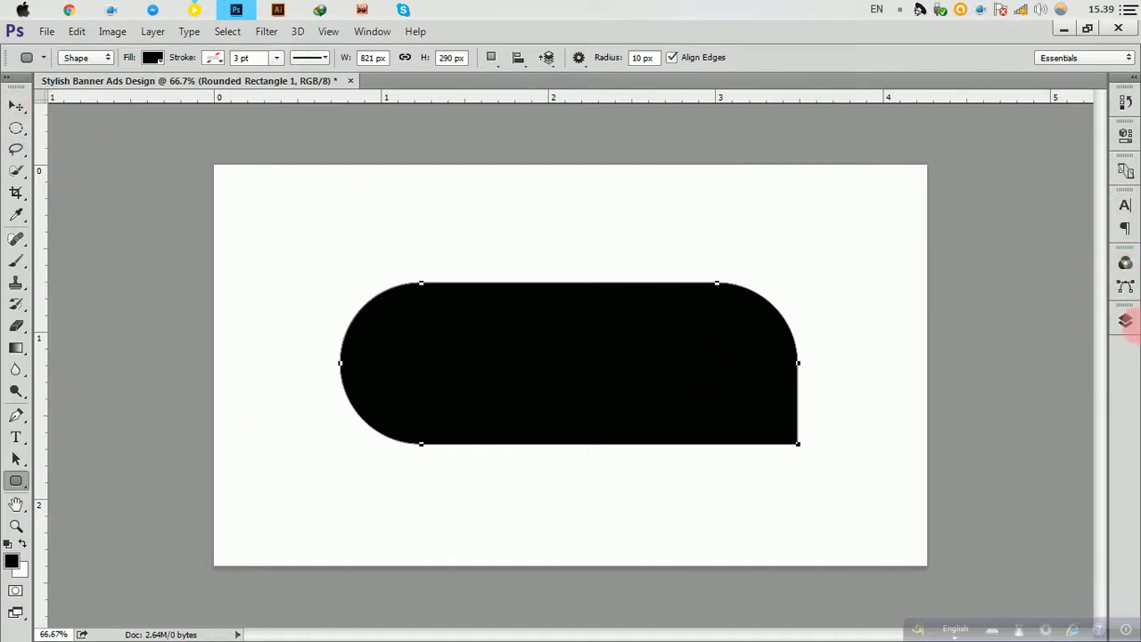
{"action": "left_click", "coordinate": [1126, 321]}
Step: Duplicate Rounded Rectangle 1 and remove the copy's fill
{"action": "left_click_drag", "start_coordinate": [1038, 196], "coordinate": [1058, 619]}
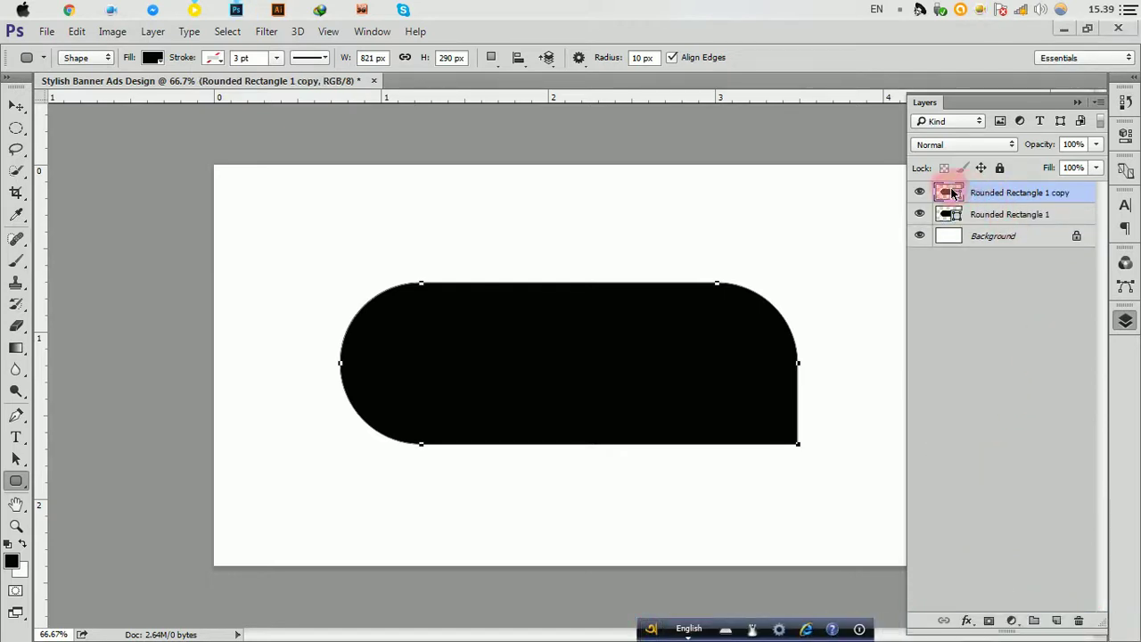
{"action": "left_click", "coordinate": [1126, 142]}
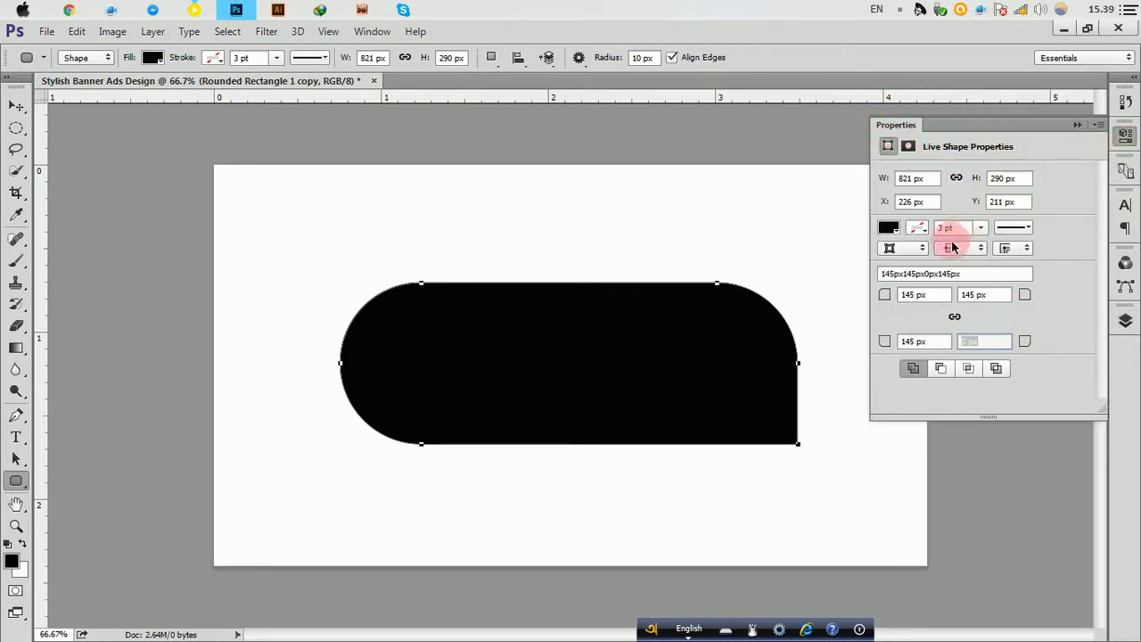
{"action": "left_click", "coordinate": [893, 232]}
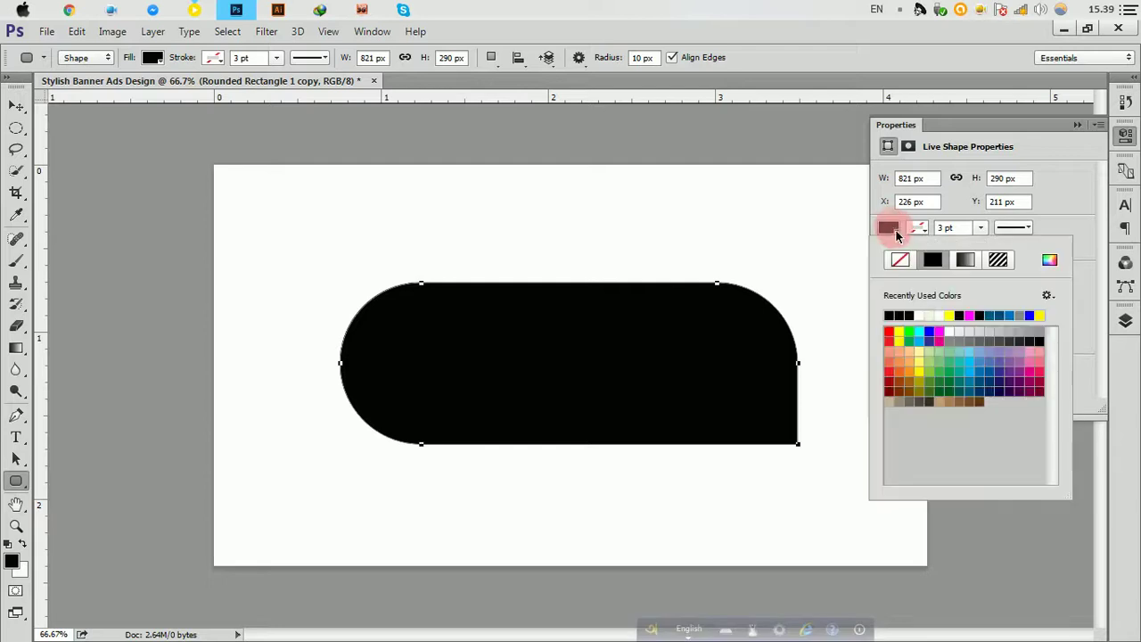
{"action": "left_click", "coordinate": [901, 259]}
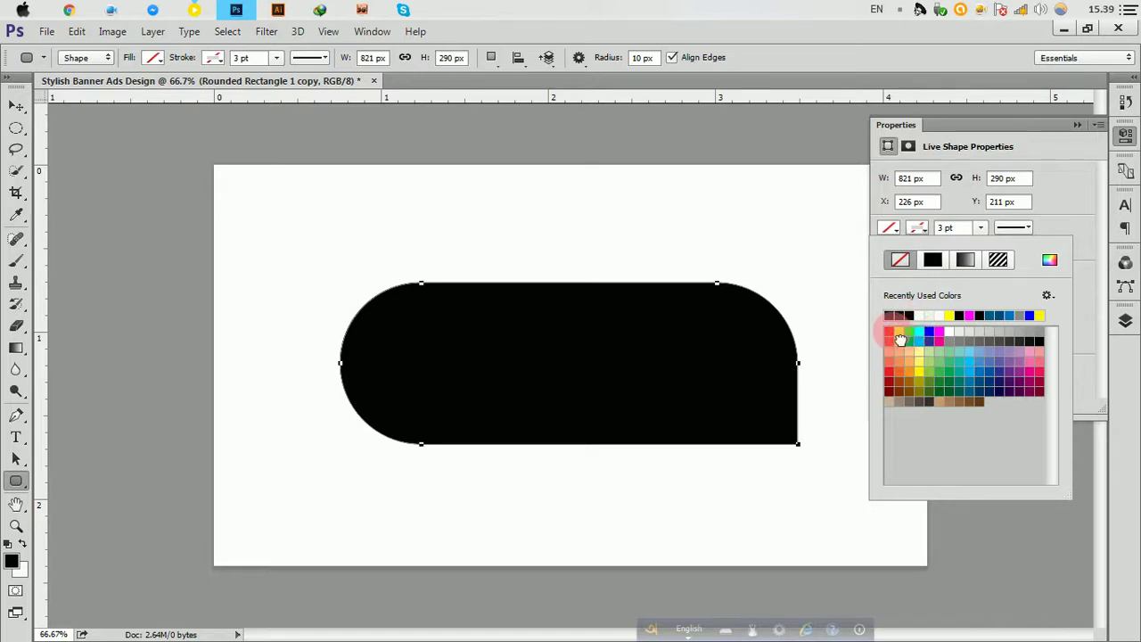
Step: Give the copied shape a red stroke, 1.19 pt wide
{"action": "left_click", "coordinate": [890, 332]}
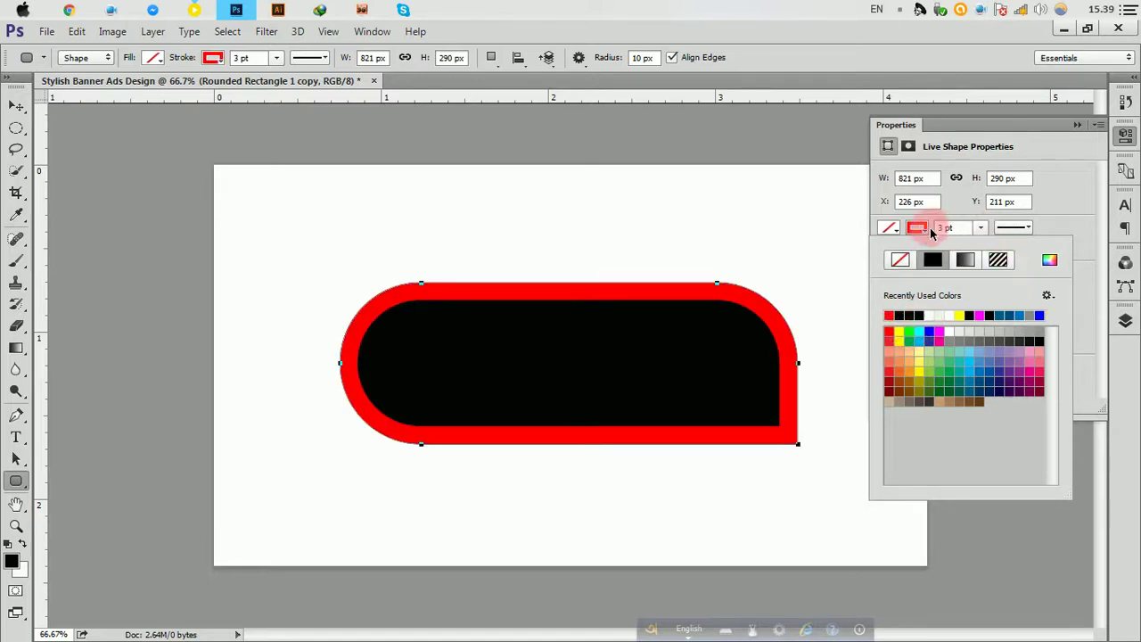
{"action": "left_click", "coordinate": [1029, 230]}
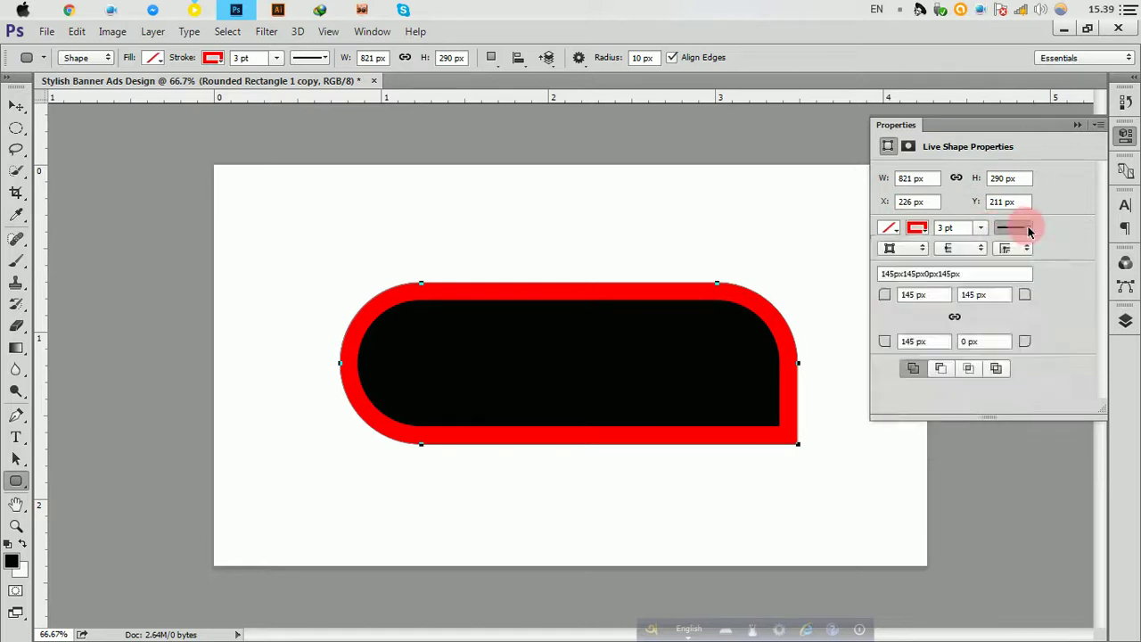
{"action": "left_click", "coordinate": [980, 228]}
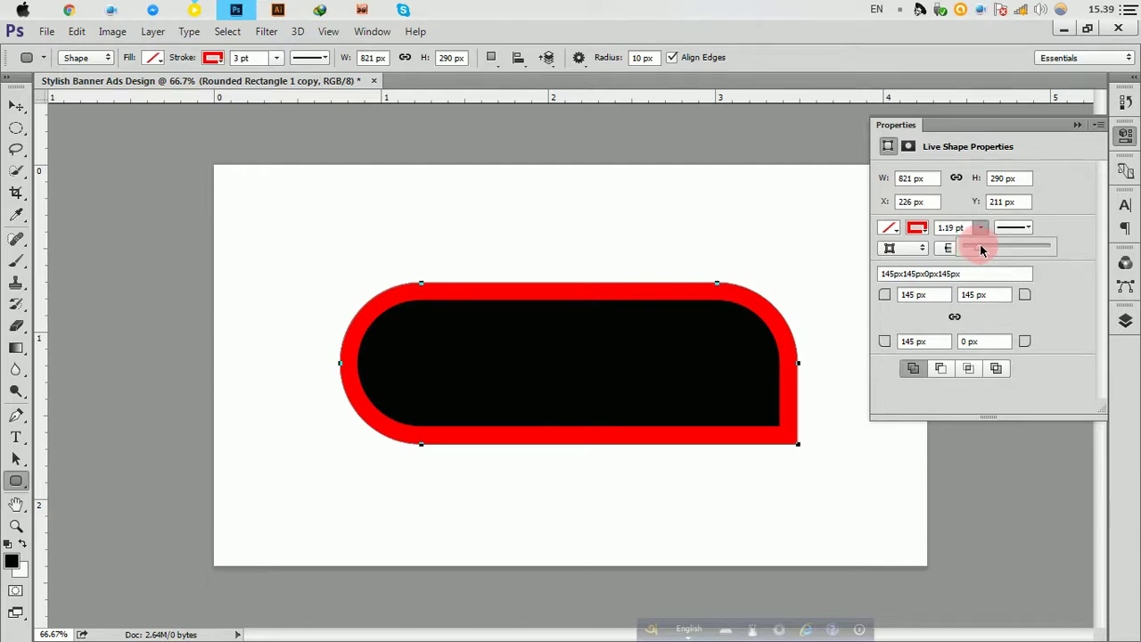
{"action": "left_click_drag", "start_coordinate": [980, 250], "coordinate": [1006, 236]}
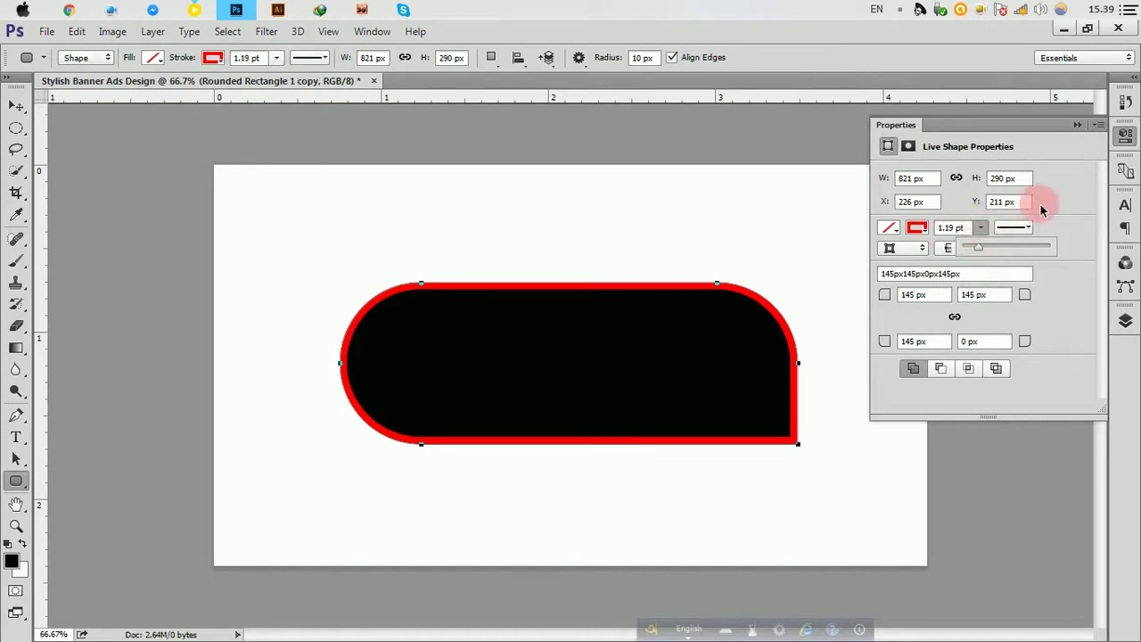
{"action": "left_click", "coordinate": [1077, 124]}
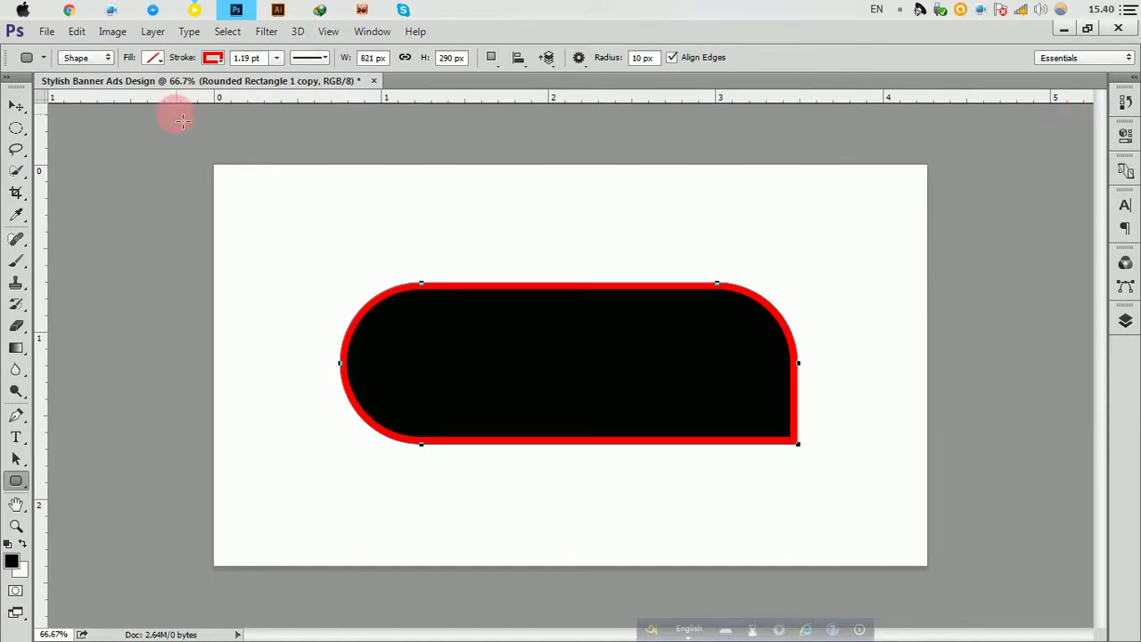
{"action": "left_click", "coordinate": [16, 105]}
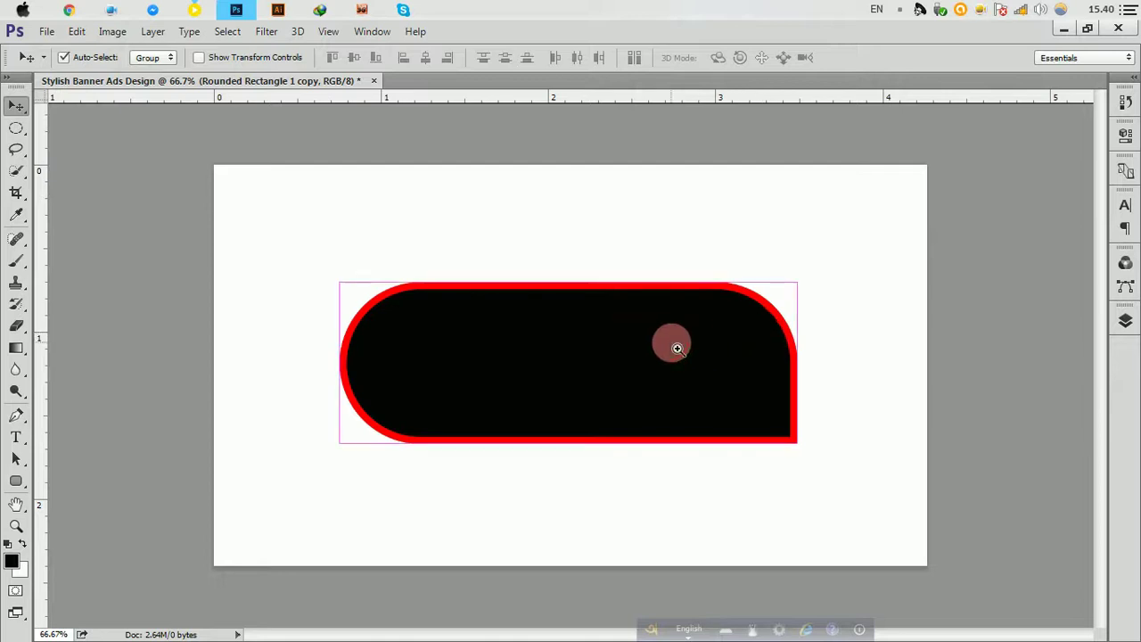
Step: Apply an orange Gradient Overlay at 94° and 120% scale to Rounded Rectangle 1
{"action": "scroll", "coordinate": [741, 348], "scroll_direction": "up", "scroll_amount": 1}
{"action": "left_click_drag", "start_coordinate": [788, 346], "coordinate": [771, 346]}
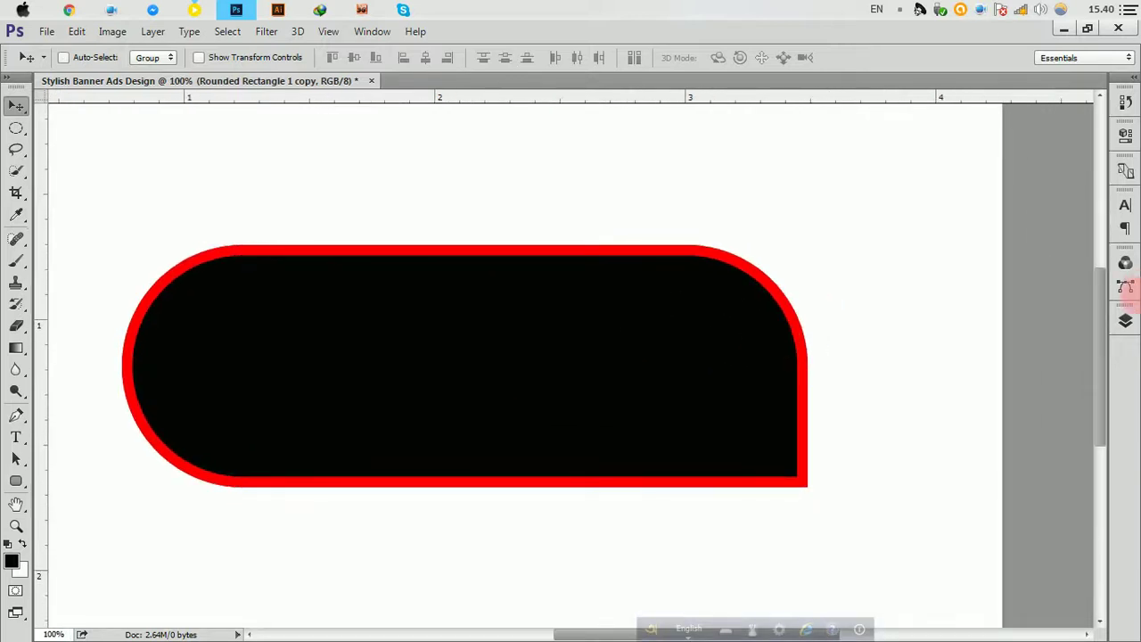
{"action": "left_click", "coordinate": [1126, 320]}
{"action": "left_click_drag", "start_coordinate": [1063, 205], "coordinate": [1019, 214]}
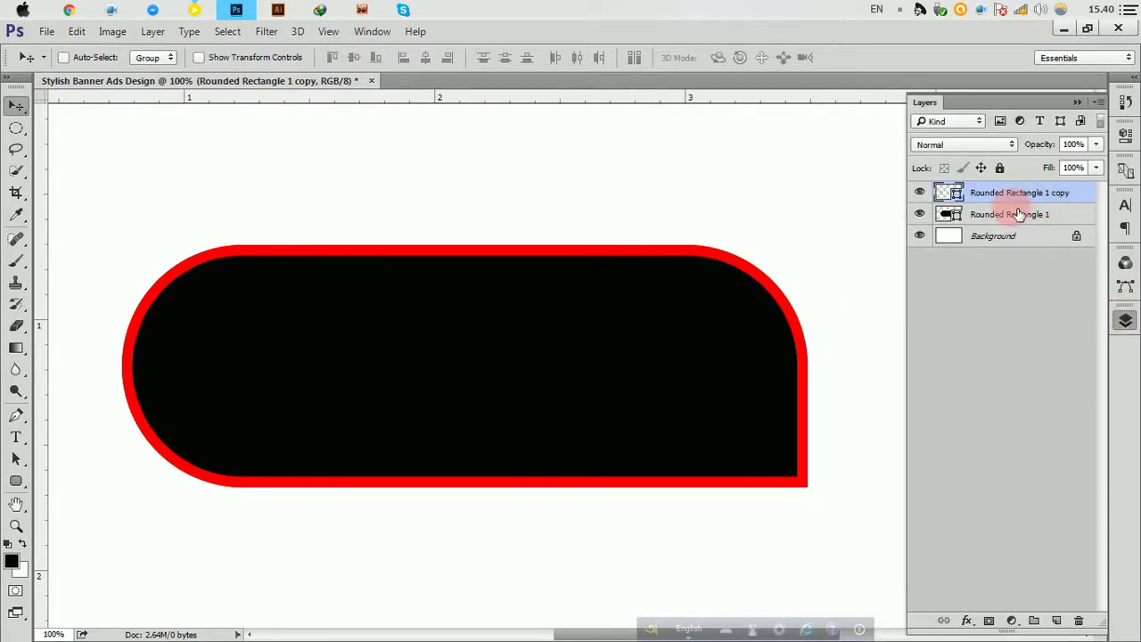
{"action": "left_click", "coordinate": [996, 217]}
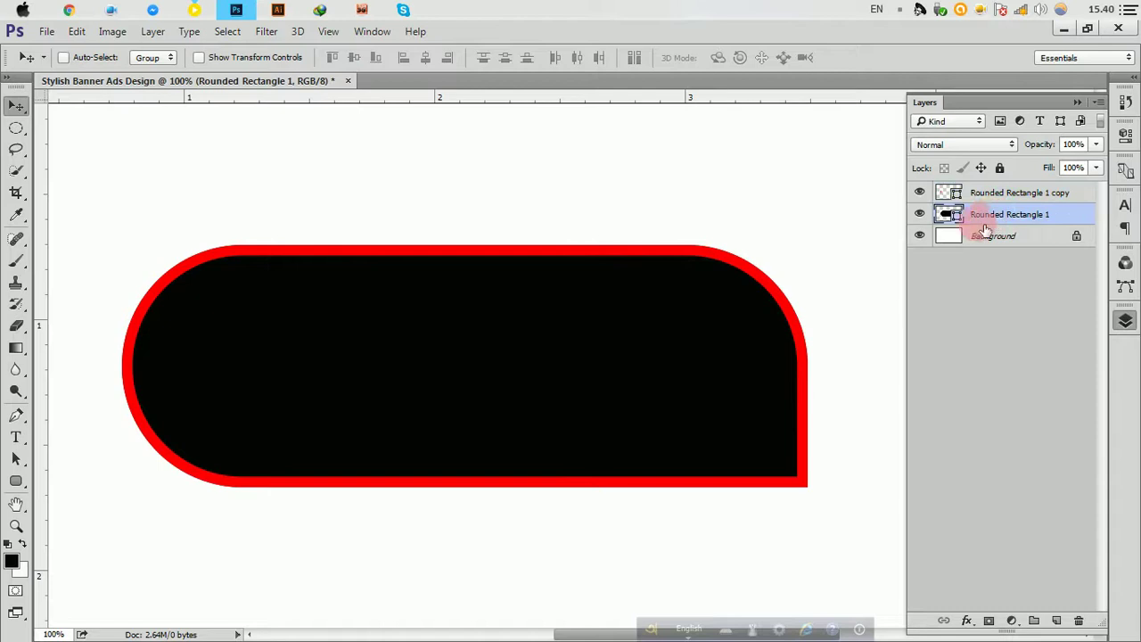
{"action": "double_click", "coordinate": [1087, 219]}
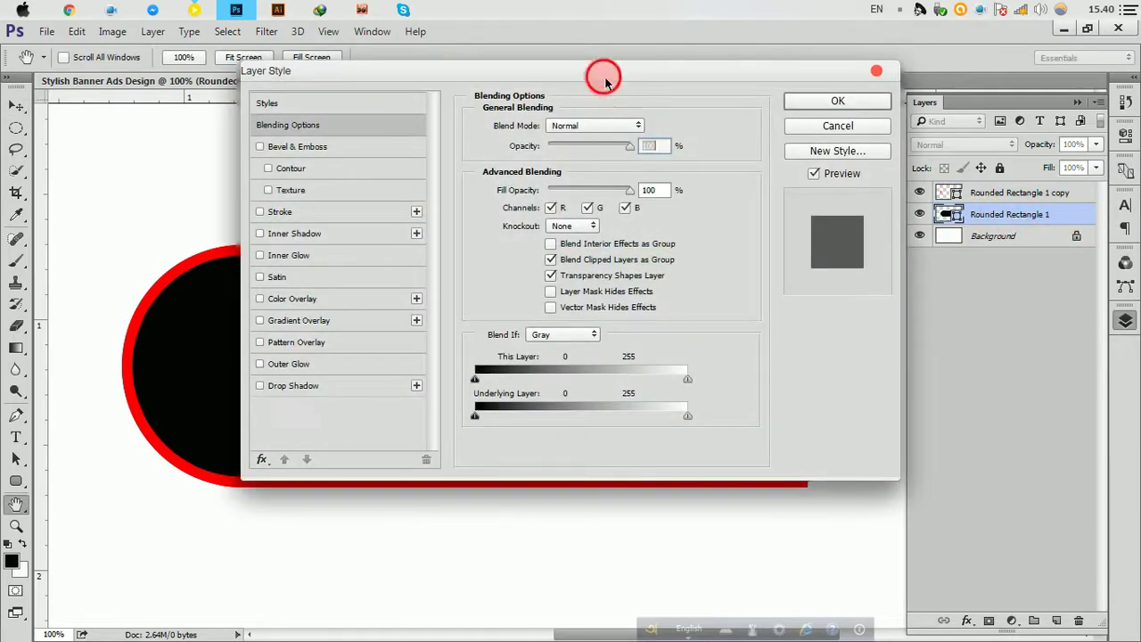
{"action": "mouse_move", "coordinate": [602, 48]}
{"action": "left_mouse_down"}
{"action": "mouse_move", "coordinate": [934, 160]}
{"action": "mouse_move", "coordinate": [695, 188]}
{"action": "left_mouse_up"}
{"action": "left_click", "coordinate": [634, 402]}
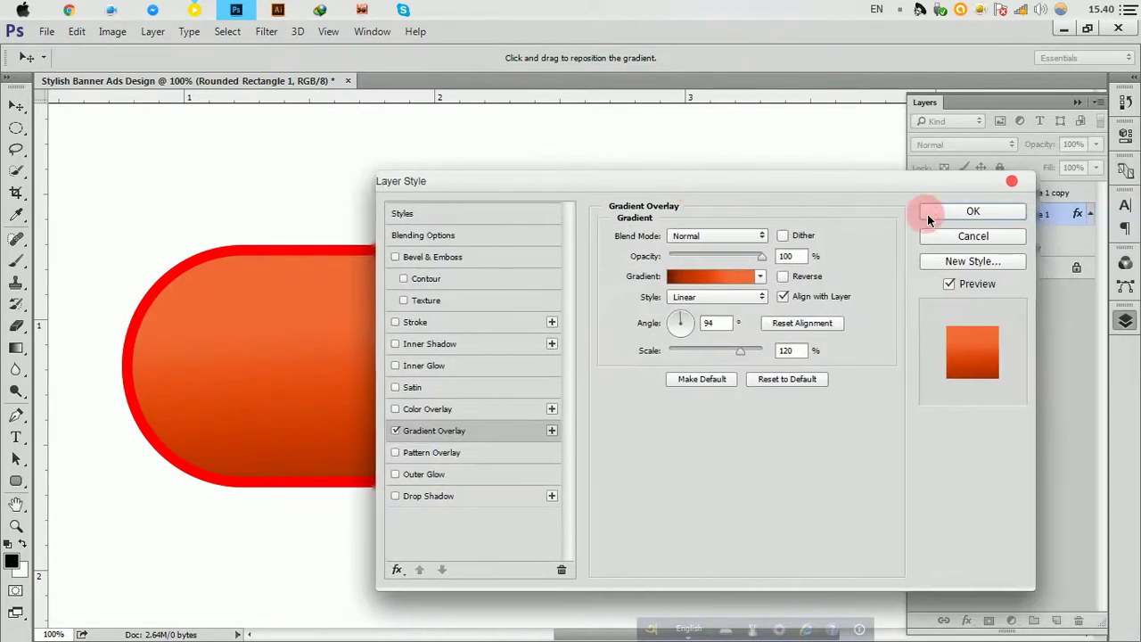
{"action": "left_click", "coordinate": [974, 212]}
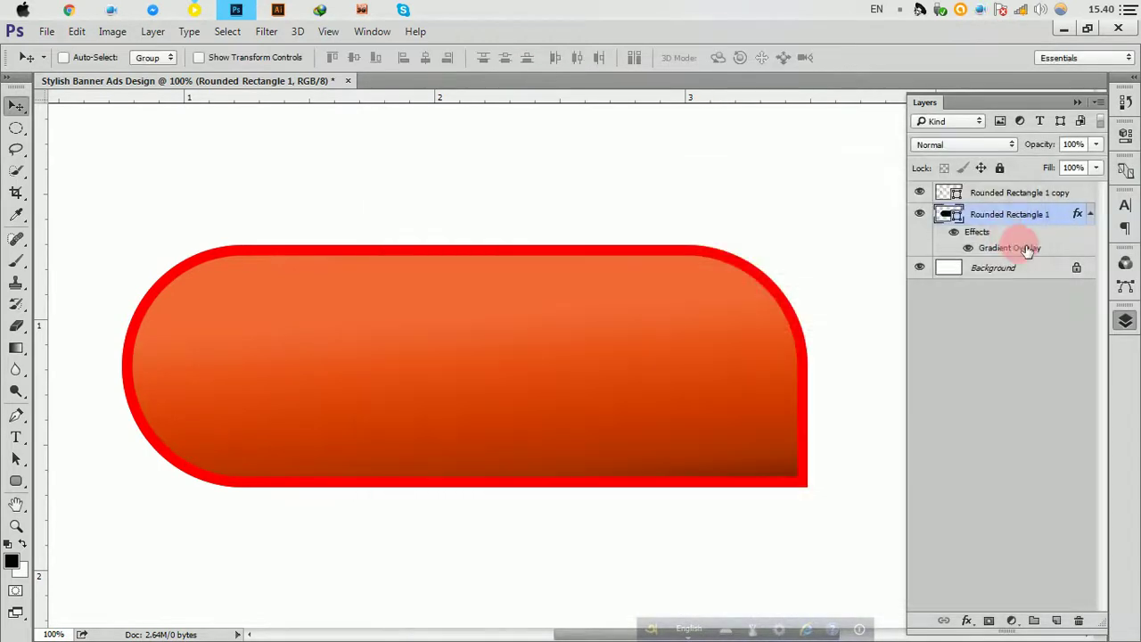
Step: Copy Rounded Rectangle 1's layer style and paste it onto Rounded Rectangle 1 copy
{"action": "right_click", "coordinate": [1076, 218]}
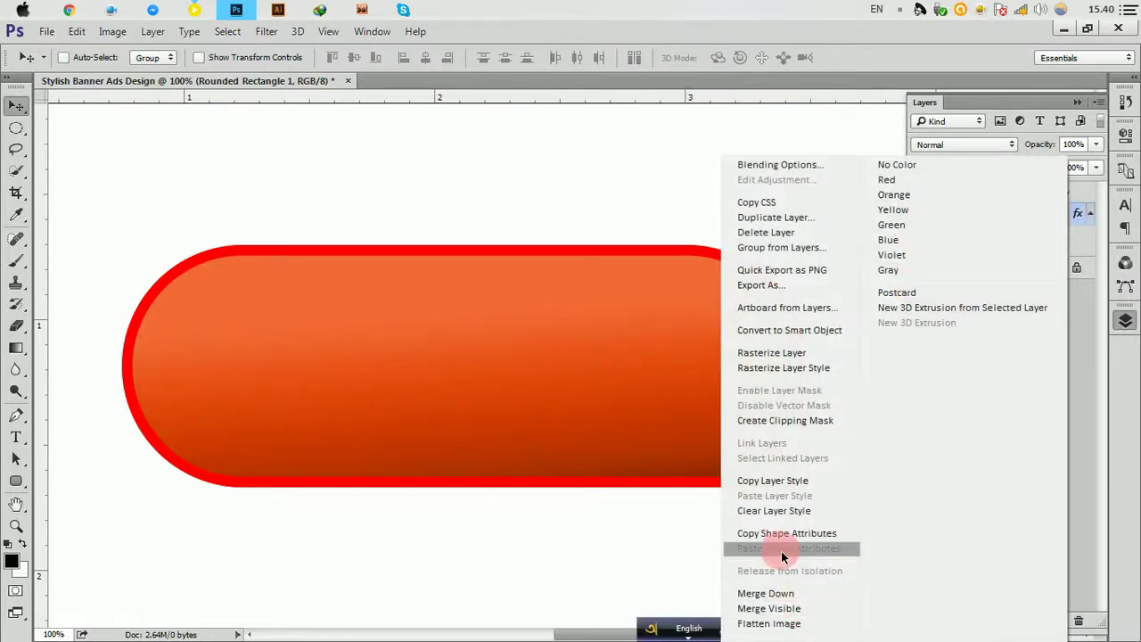
{"action": "left_click", "coordinate": [785, 480]}
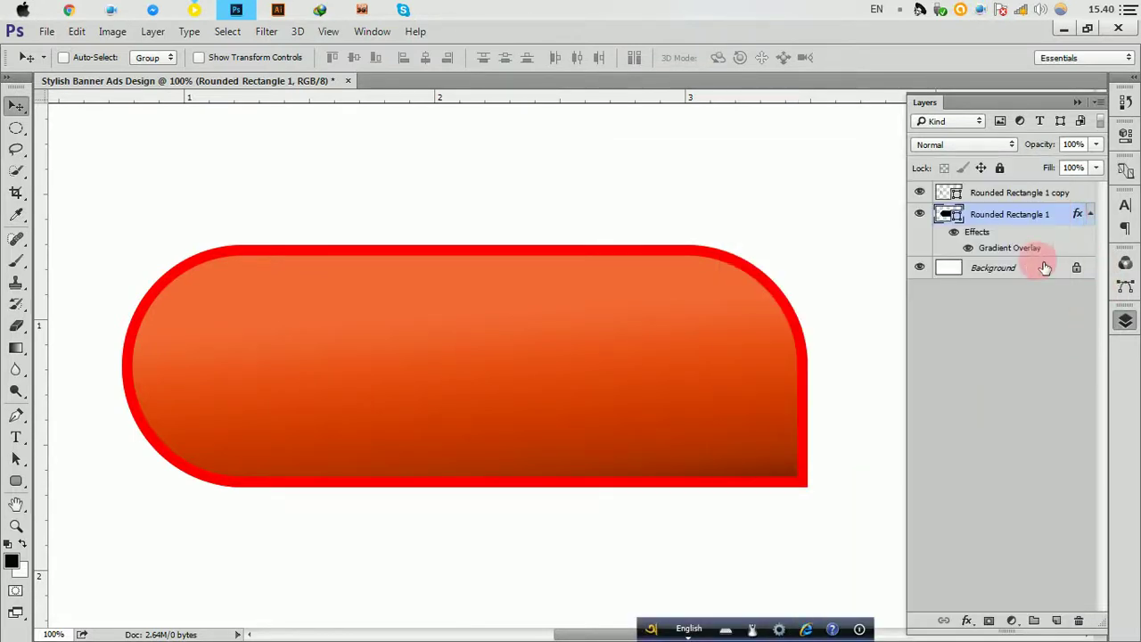
{"action": "left_click", "coordinate": [1090, 214]}
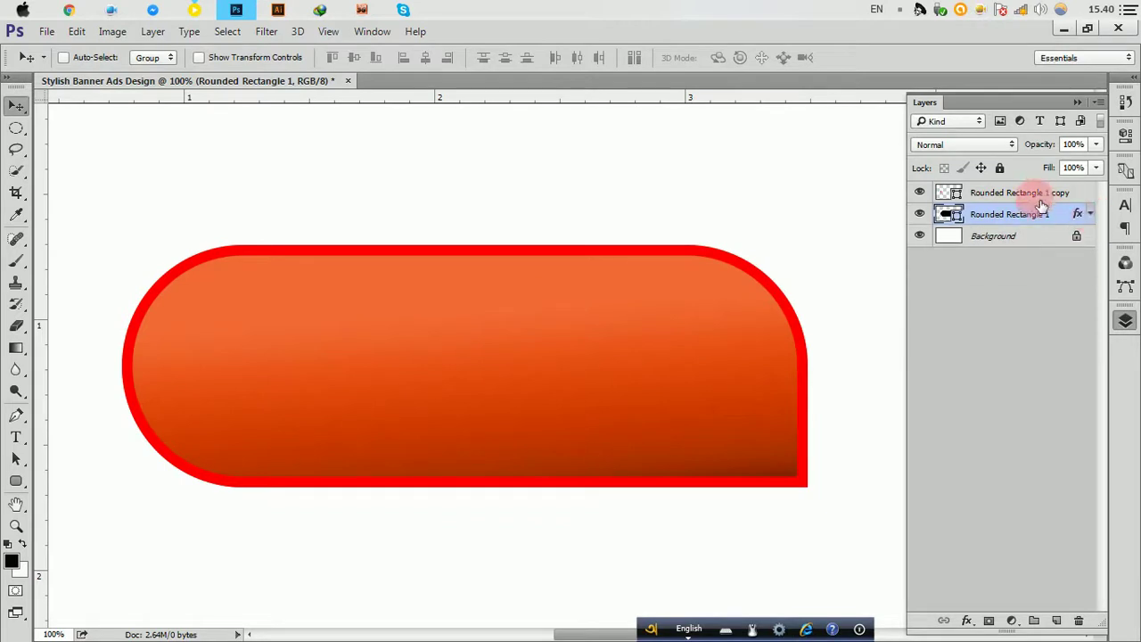
{"action": "left_click", "coordinate": [1035, 194]}
{"action": "right_click", "coordinate": [1044, 191]}
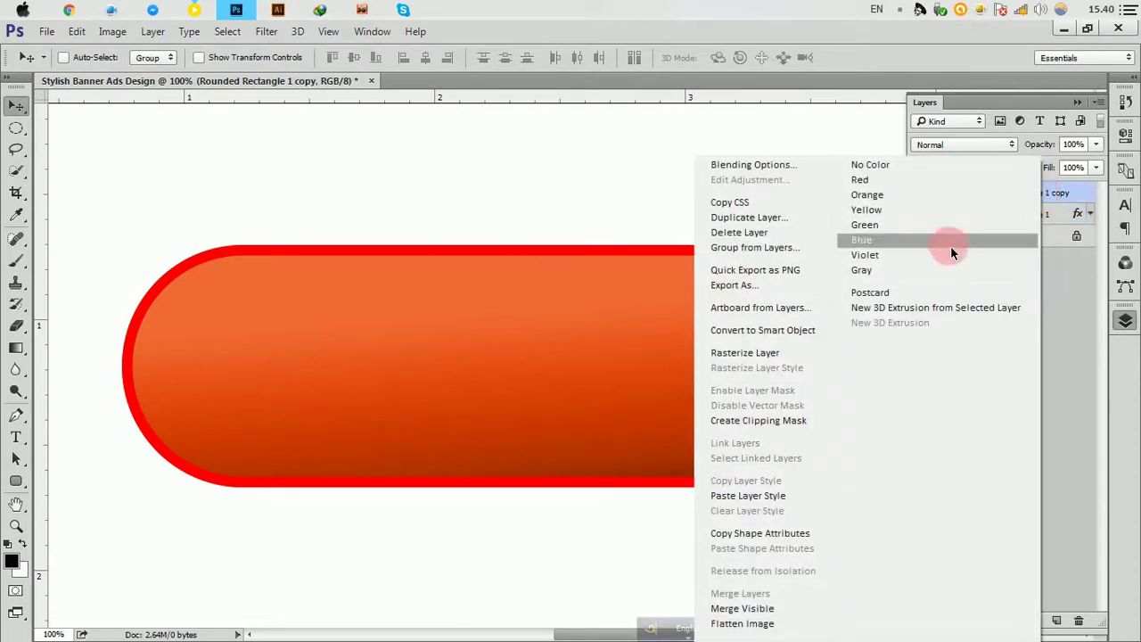
{"action": "left_click", "coordinate": [770, 497]}
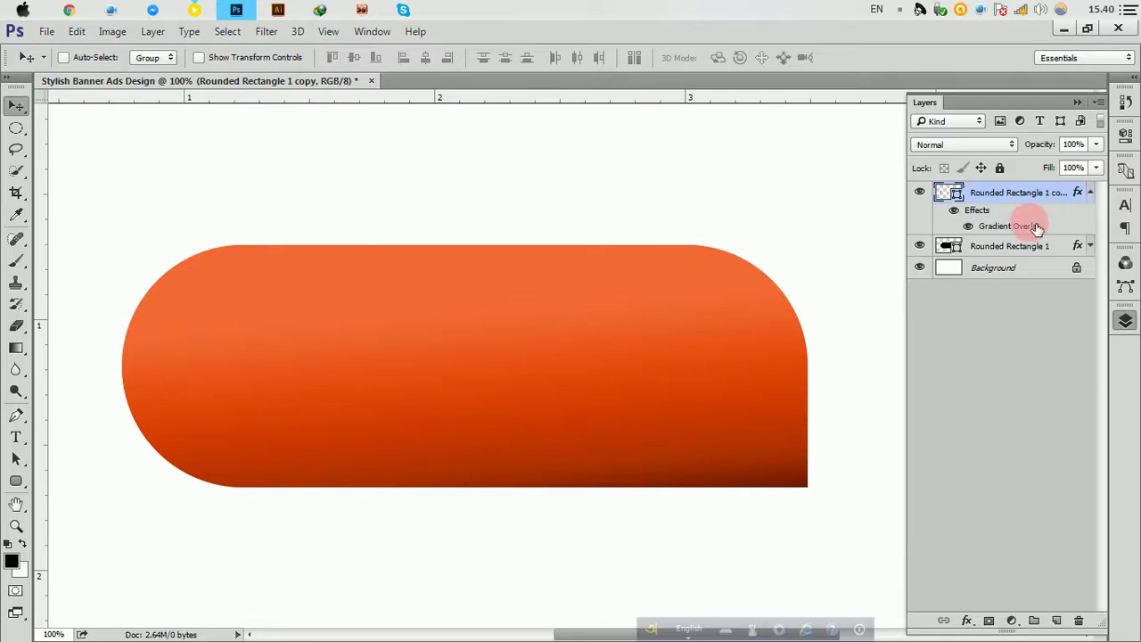
{"action": "key", "text": "ctrl+z"}
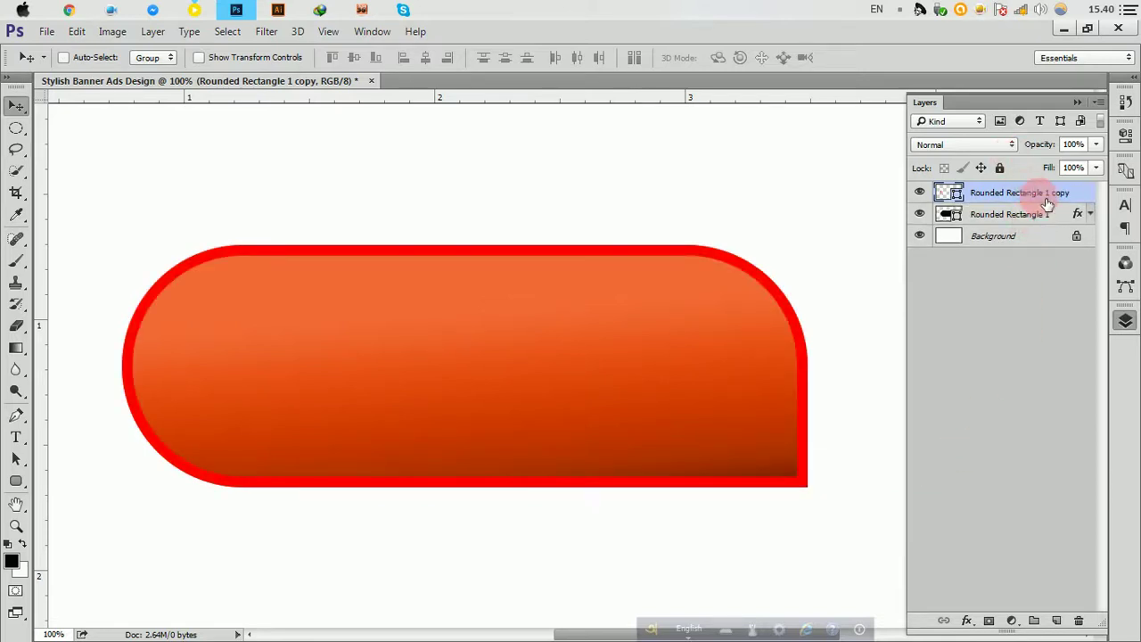
{"action": "right_click", "coordinate": [1045, 200]}
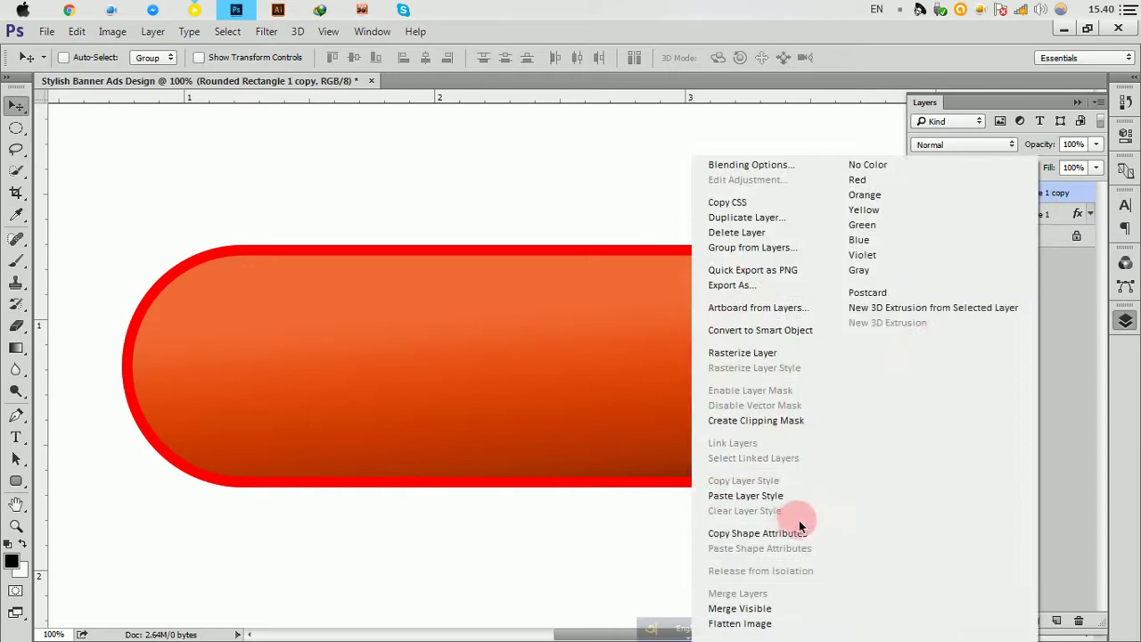
{"action": "left_click", "coordinate": [770, 497]}
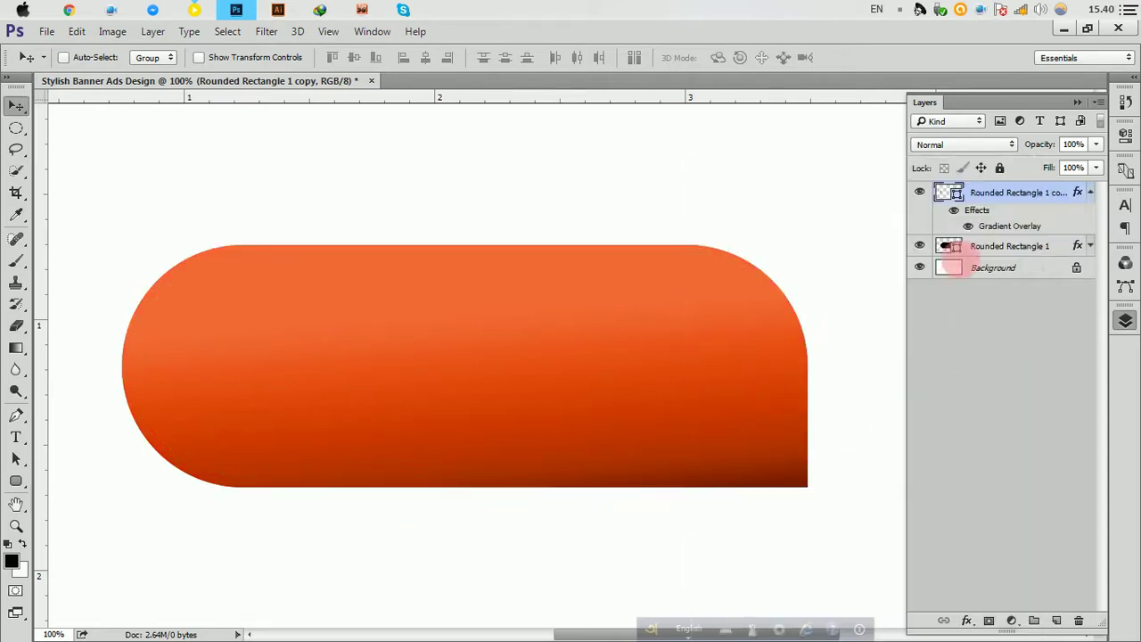
Step: Turn on Reverse in the copy layer's Gradient Overlay
{"action": "double_click", "coordinate": [999, 228]}
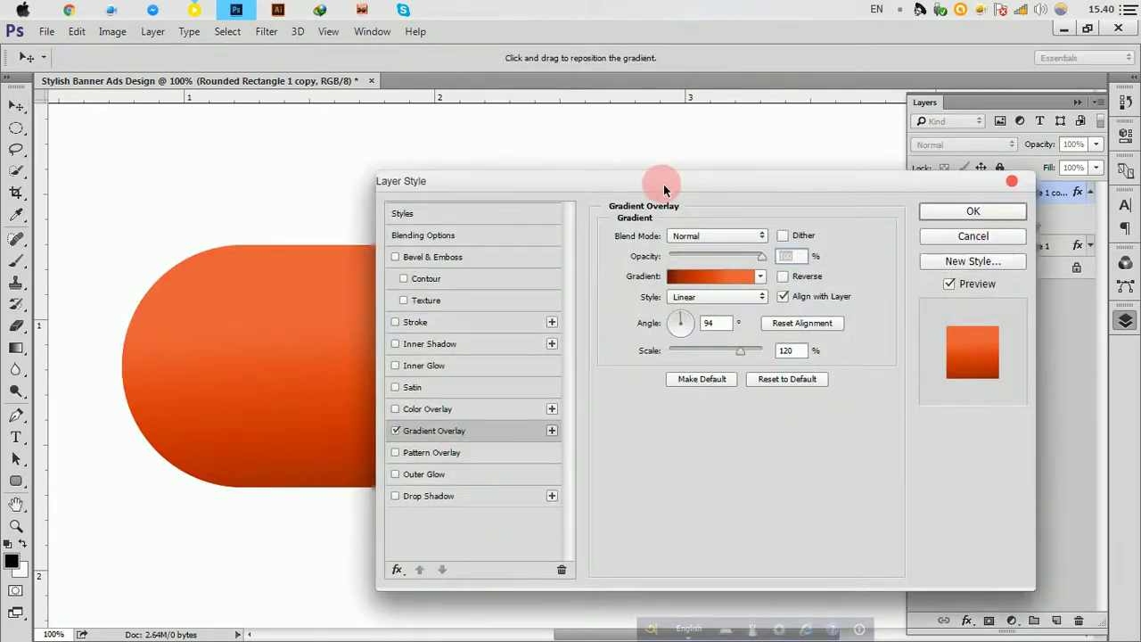
{"action": "left_click_drag", "start_coordinate": [663, 184], "coordinate": [850, 215]}
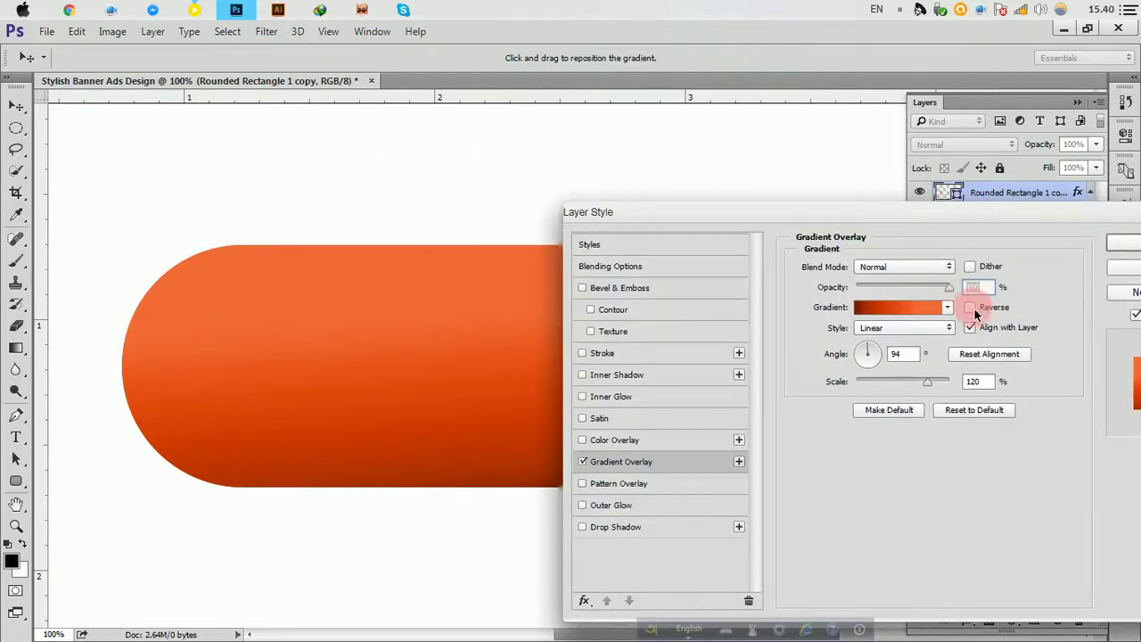
{"action": "left_click", "coordinate": [970, 308]}
{"action": "mouse_move", "coordinate": [996, 230]}
{"action": "left_mouse_down"}
{"action": "mouse_move", "coordinate": [736, 430]}
{"action": "mouse_move", "coordinate": [663, 281]}
{"action": "left_mouse_up"}
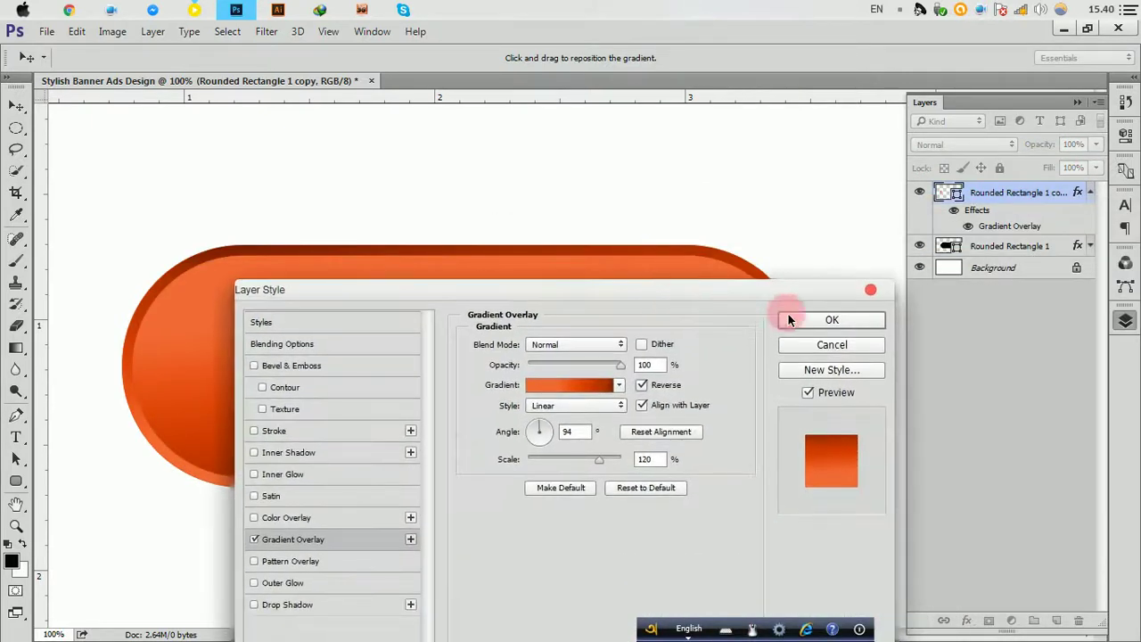
{"action": "left_click", "coordinate": [830, 316]}
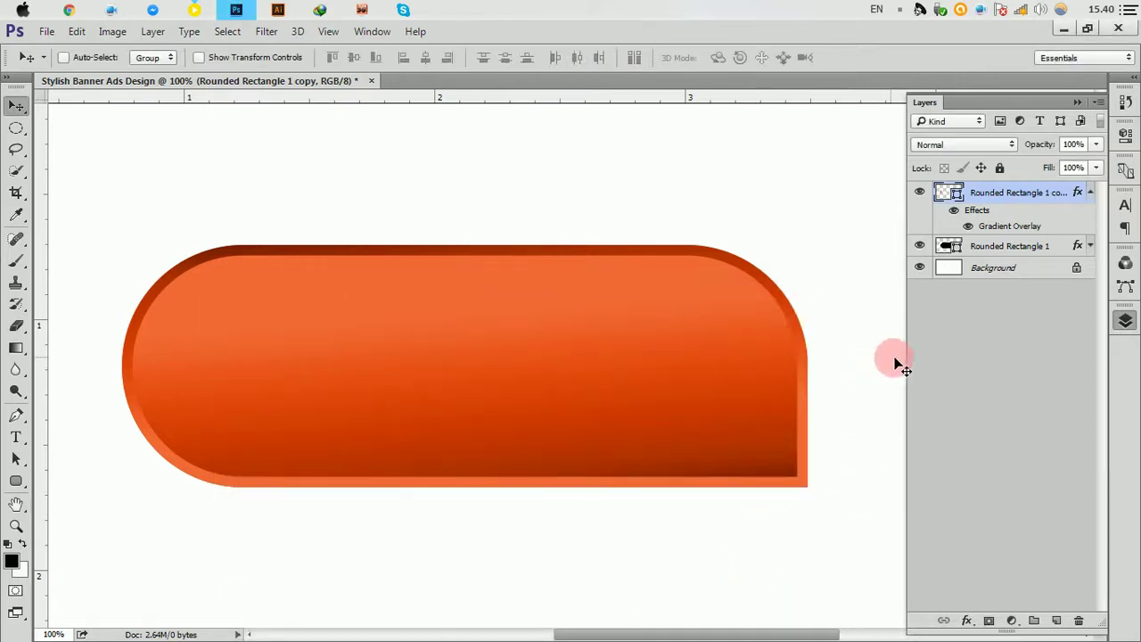
Step: Draw a red-ringed circle and move it into the pill's left rounded end
{"action": "left_click", "coordinate": [248, 388]}
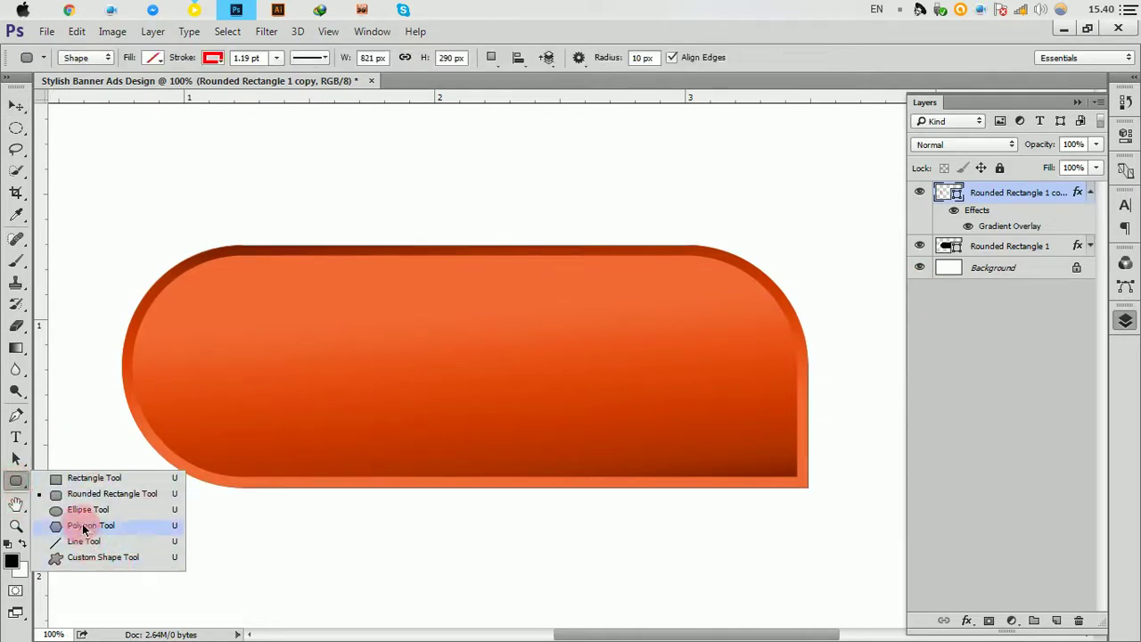
{"action": "left_click", "coordinate": [85, 508]}
{"action": "mouse_move", "coordinate": [199, 300]}
{"action": "left_mouse_down"}
{"action": "mouse_move", "coordinate": [364, 443]}
{"action": "mouse_move", "coordinate": [341, 396]}
{"action": "left_mouse_up"}
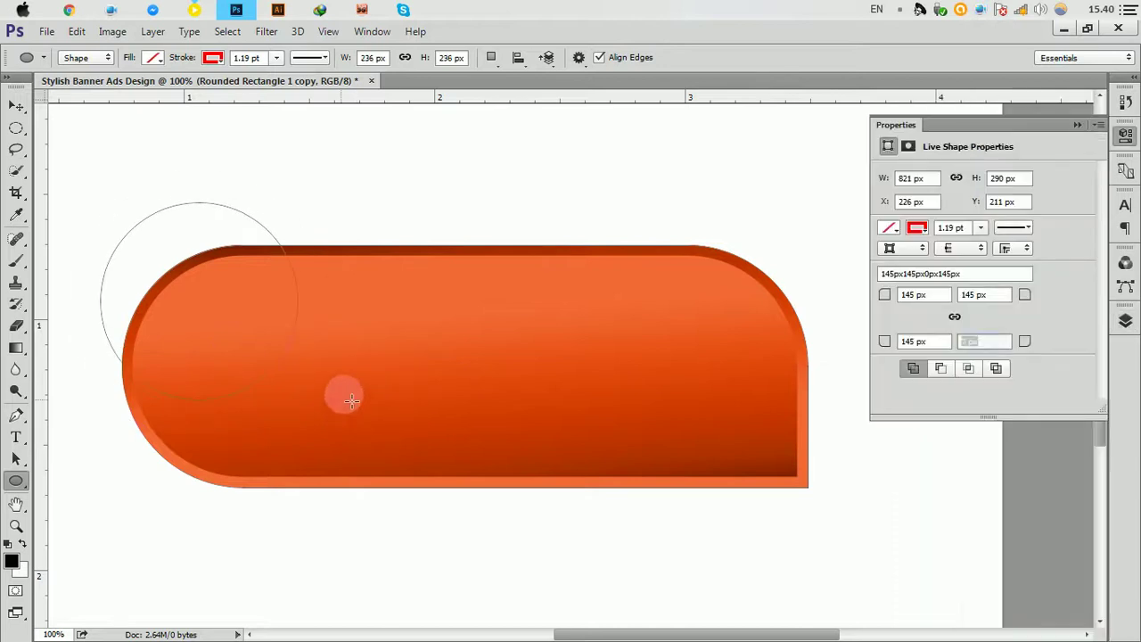
{"action": "left_click", "coordinate": [1076, 125]}
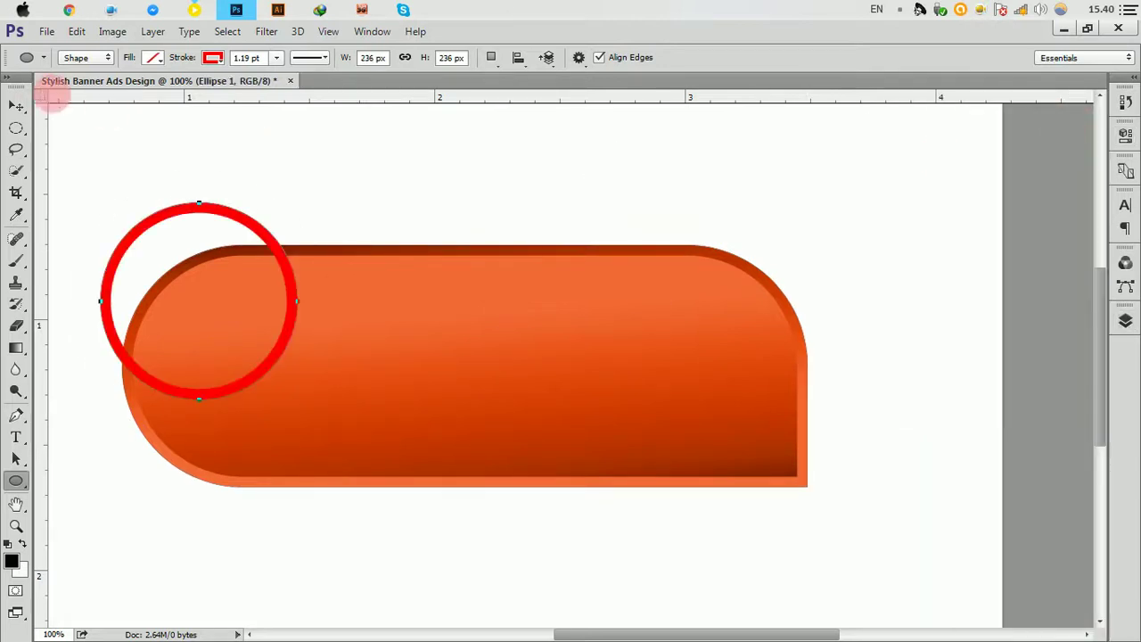
{"action": "left_click", "coordinate": [16, 105]}
{"action": "mouse_move", "coordinate": [277, 234]}
{"action": "left_mouse_down"}
{"action": "mouse_move", "coordinate": [328, 254]}
{"action": "mouse_move", "coordinate": [296, 283]}
{"action": "left_mouse_up"}
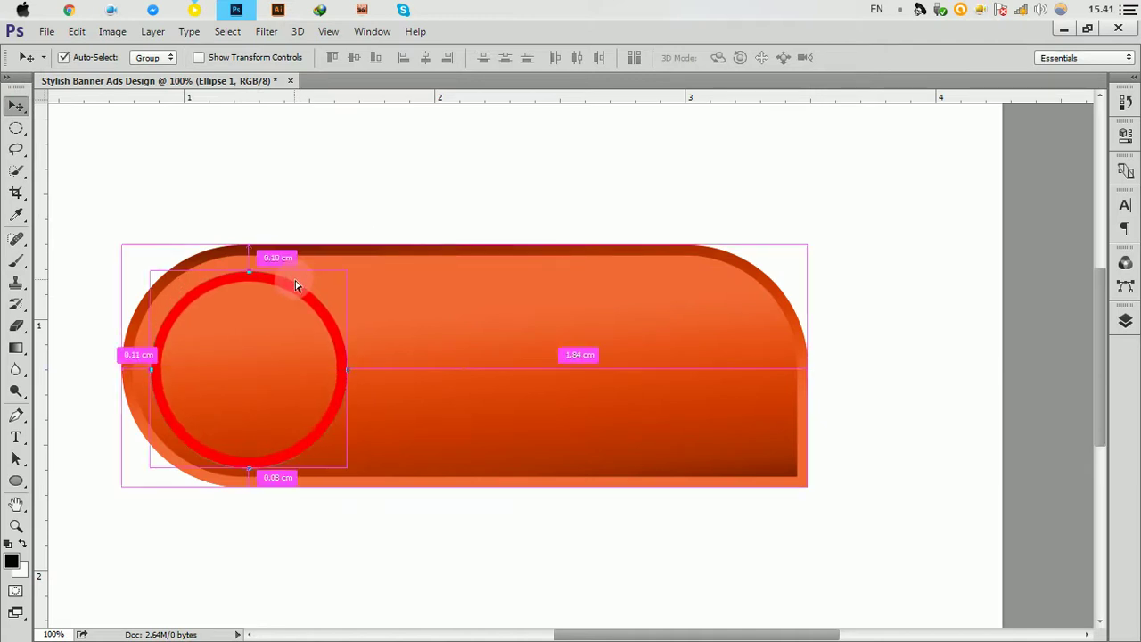
Step: Scale the ring to 89.41% and nudge it into place
{"action": "key", "text": "ctrl+t"}
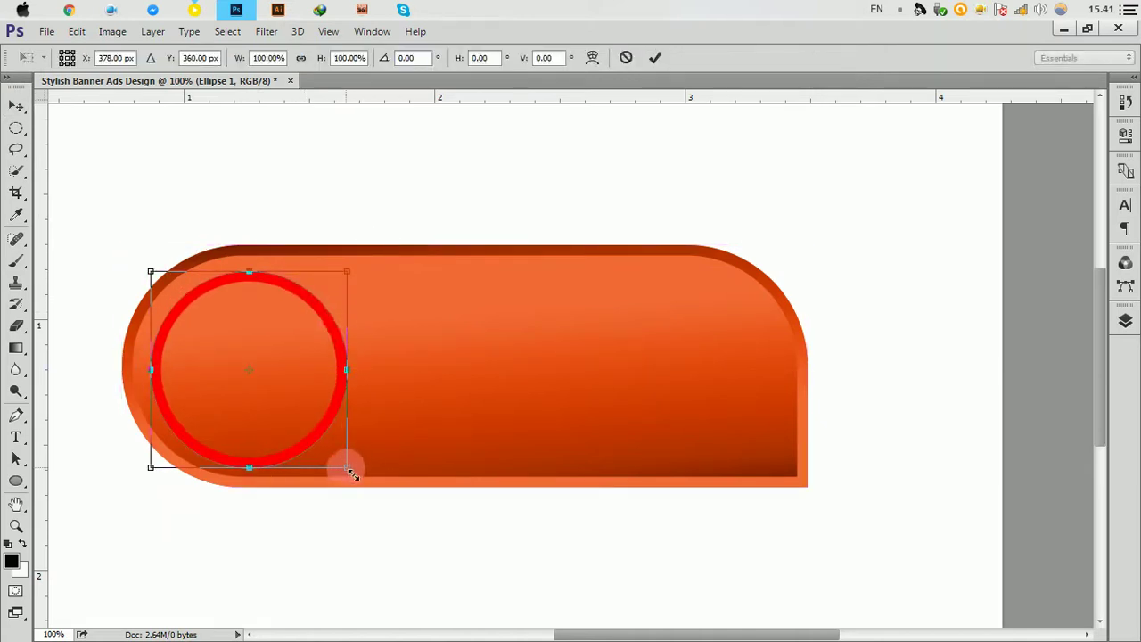
{"action": "left_click_drag", "start_coordinate": [349, 470], "coordinate": [336, 458]}
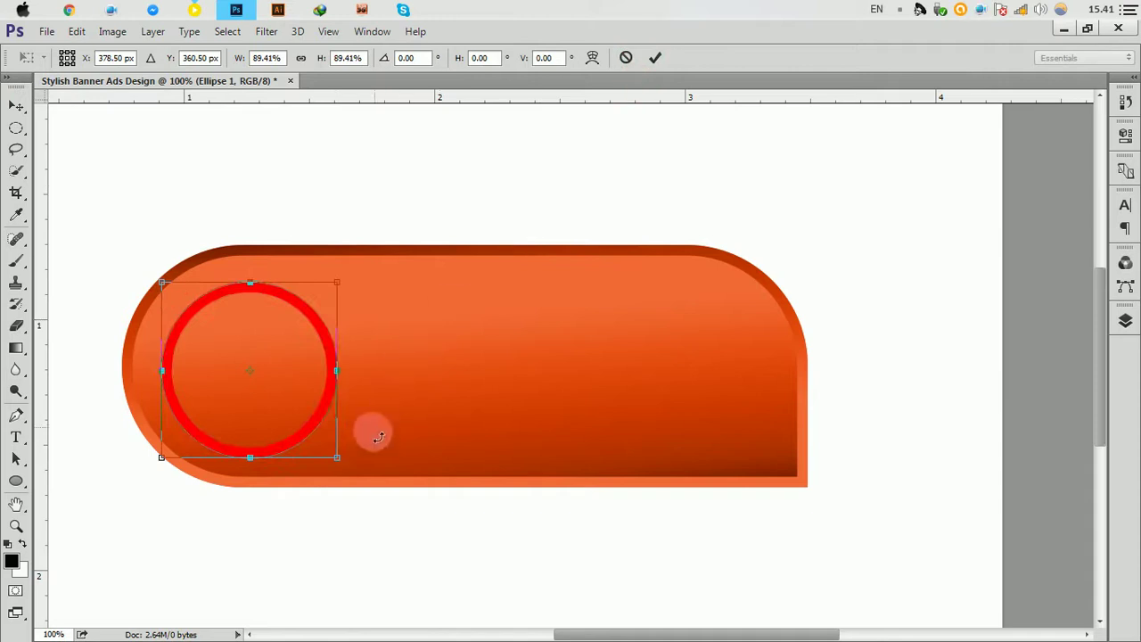
{"action": "left_click_drag", "start_coordinate": [284, 372], "coordinate": [275, 366]}
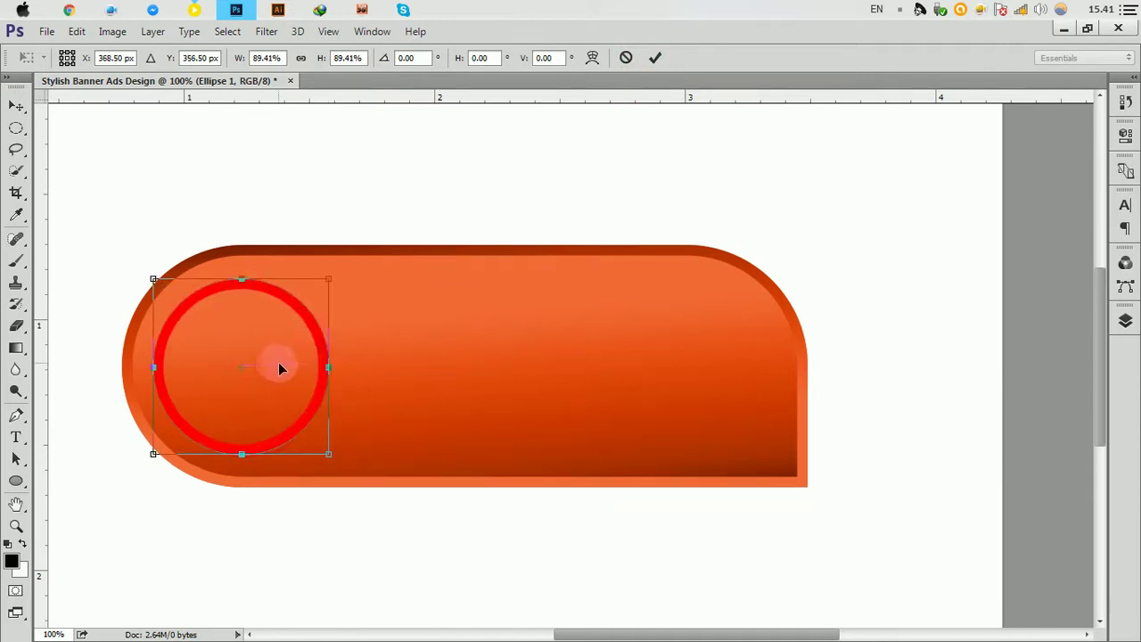
{"action": "left_click", "coordinate": [655, 57]}
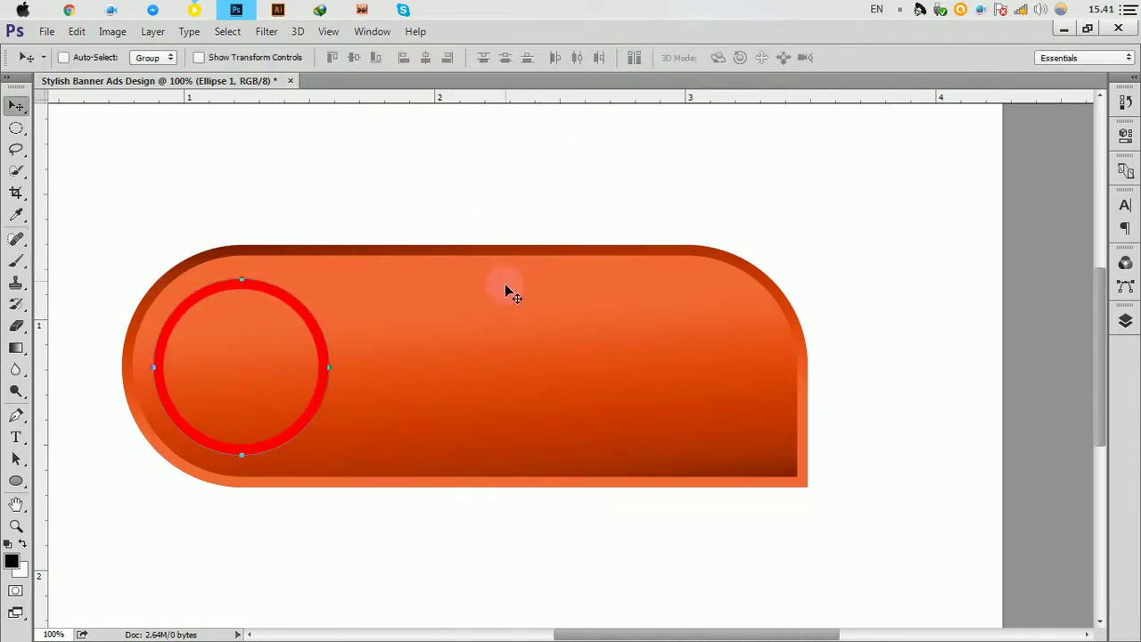
{"action": "key", "text": "Left"}
{"action": "key", "text": "Left"}
{"action": "key", "text": "Left"}
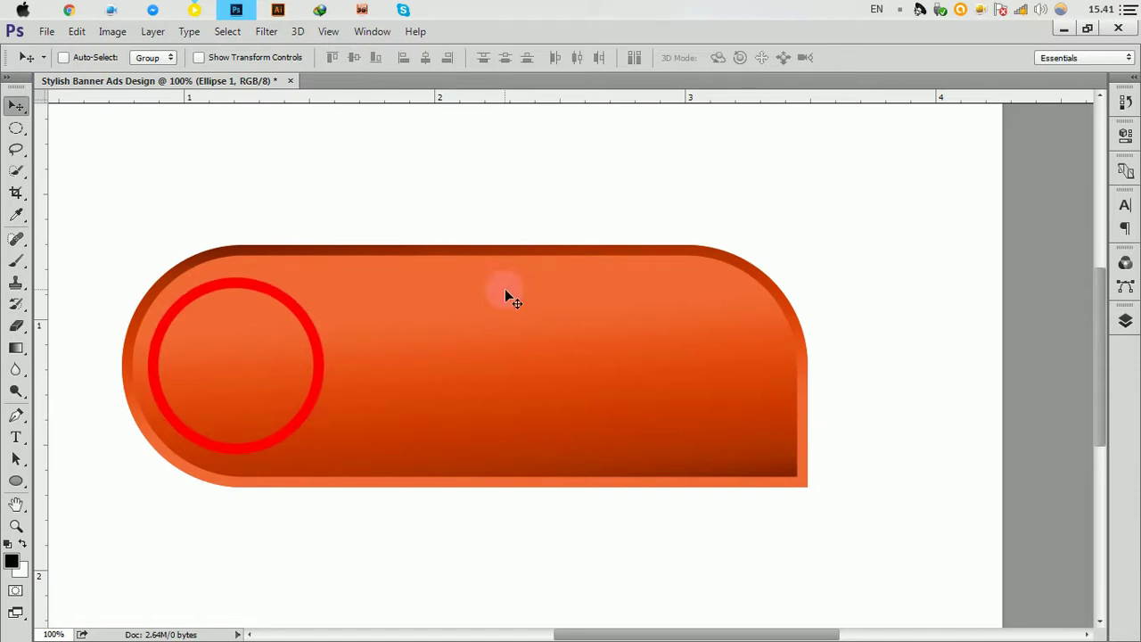
{"action": "key", "text": "Right"}
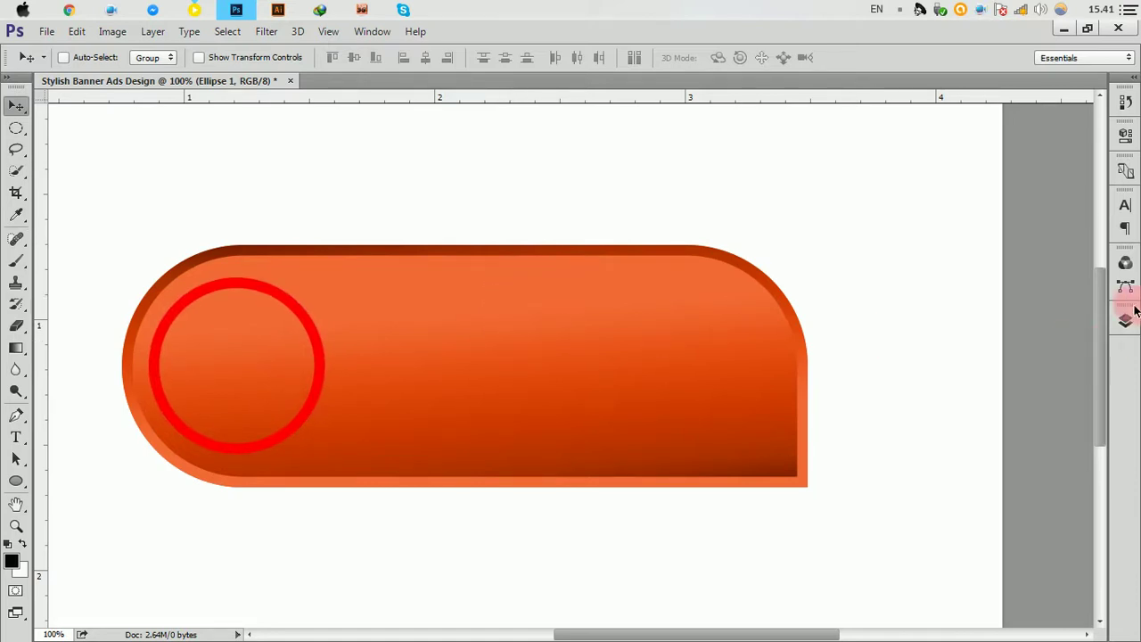
Step: Group both rounded rectangle layers into a group named BG
{"action": "left_click", "coordinate": [1131, 314]}
{"action": "left_click", "coordinate": [1025, 216]}
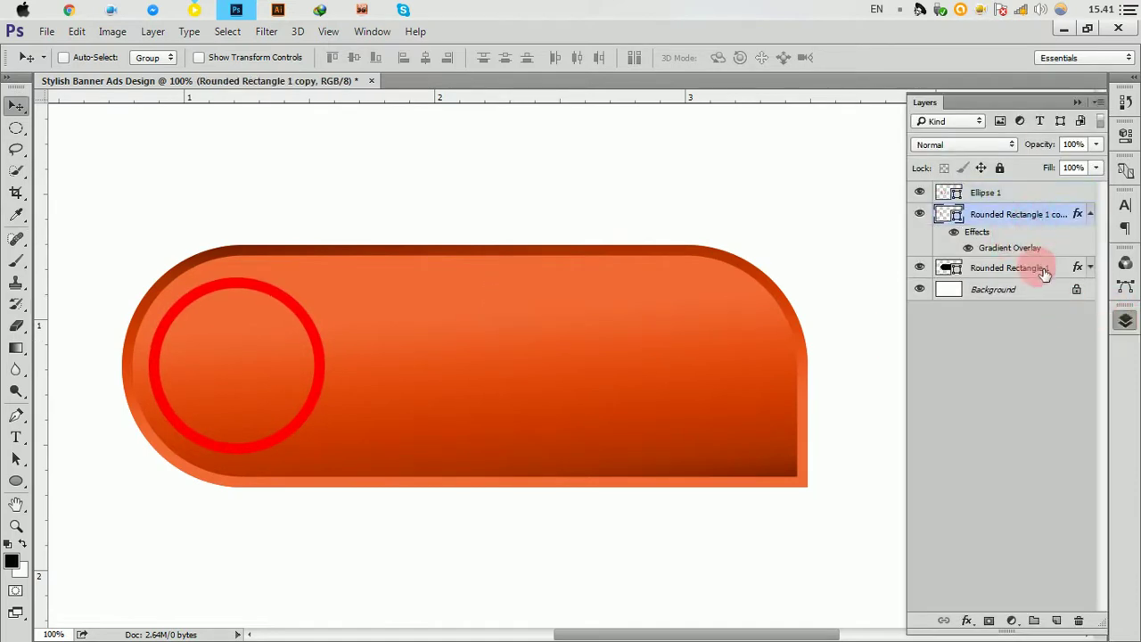
{"action": "left_click", "coordinate": [1042, 270], "text": "shift"}
{"action": "left_click", "coordinate": [1033, 618]}
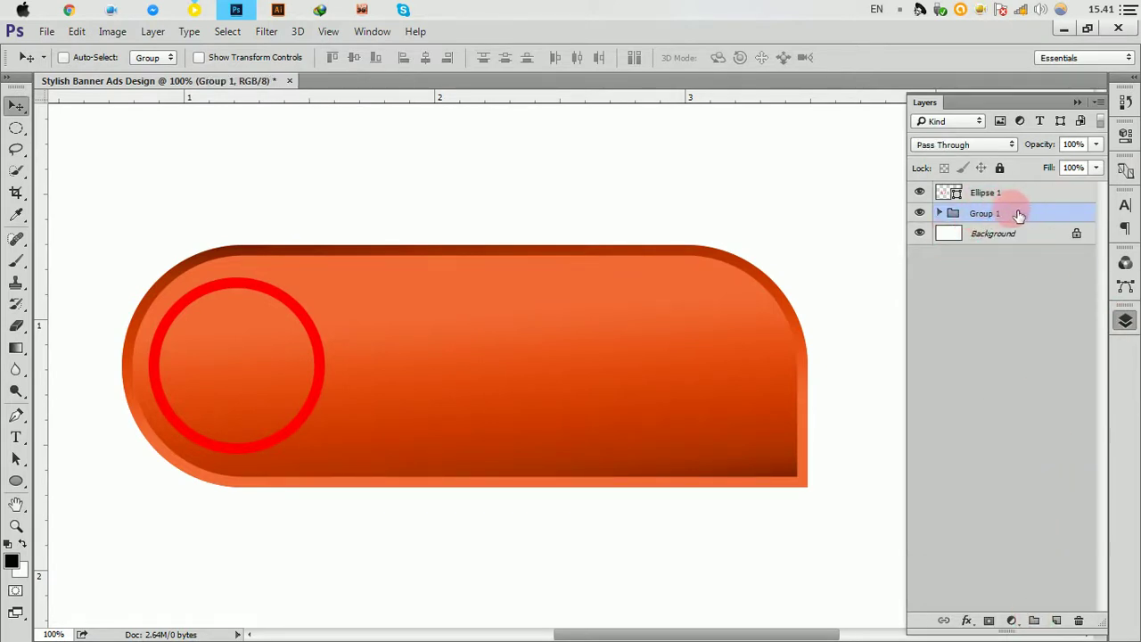
{"action": "double_click", "coordinate": [997, 214]}
{"action": "type", "text": "BG"}
{"action": "key", "text": "Return"}
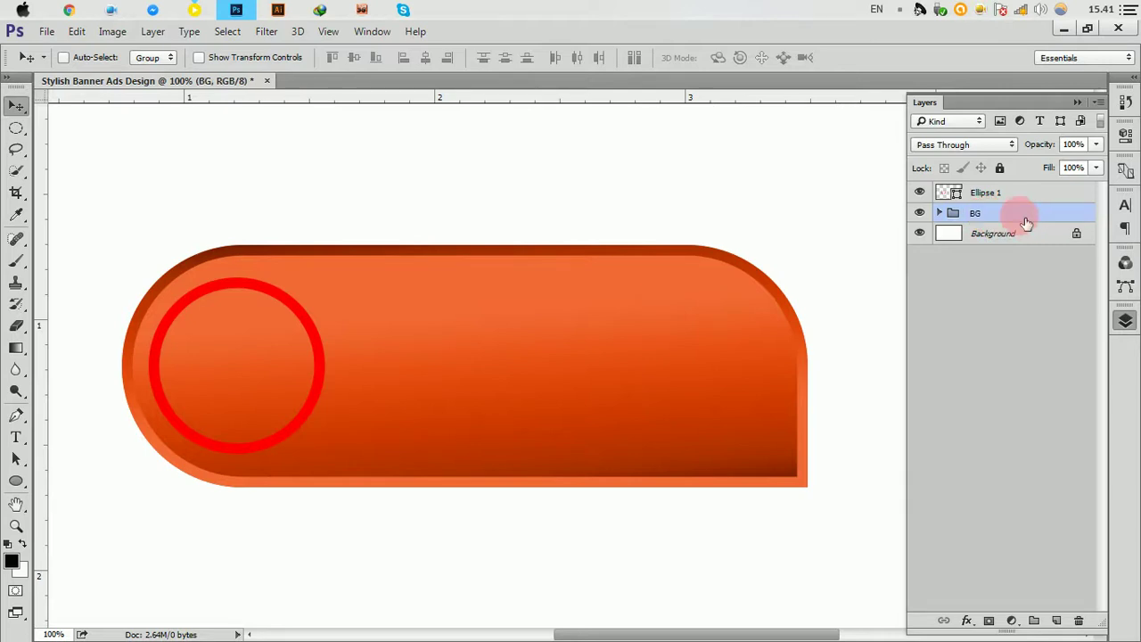
Step: Duplicate the Ellipse 1 layer as Ellipse 1 copy
{"action": "left_click", "coordinate": [1017, 190]}
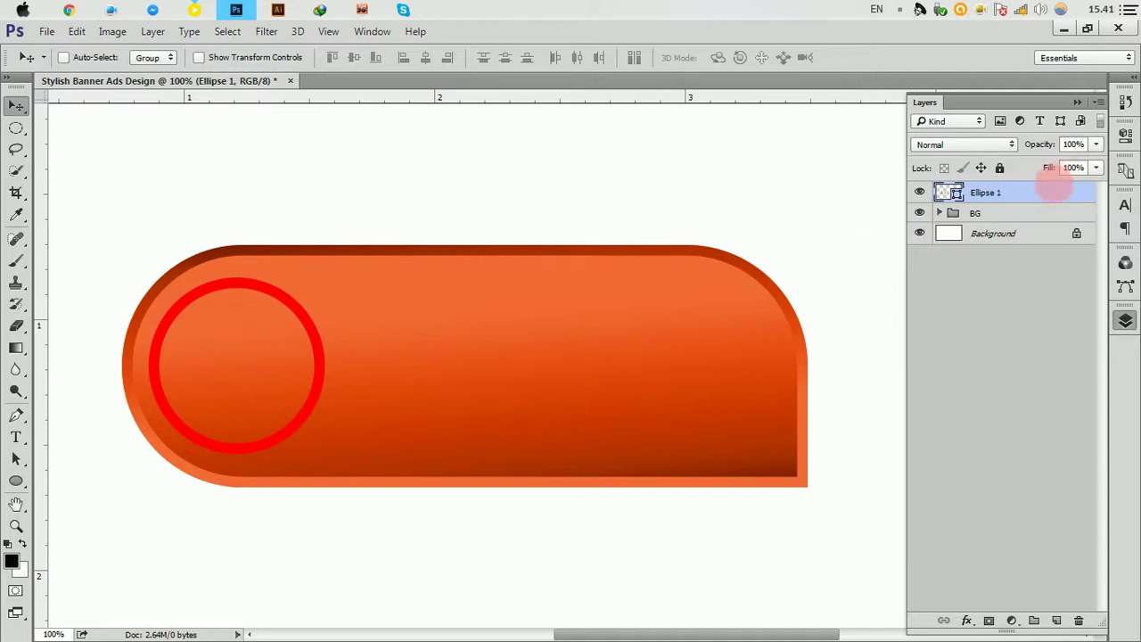
{"action": "left_click_drag", "start_coordinate": [1043, 190], "coordinate": [1066, 596]}
{"action": "left_click_drag", "start_coordinate": [1070, 624], "coordinate": [1058, 621]}
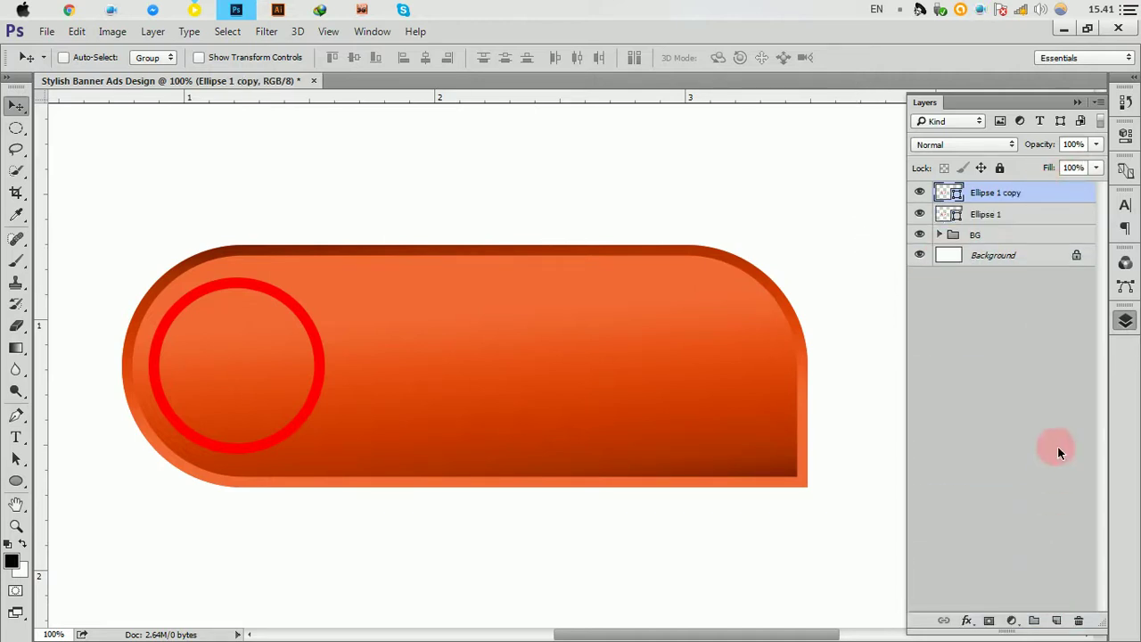
Step: Give Ellipse 1 copy no stroke and a black fill
{"action": "left_click", "coordinate": [16, 480]}
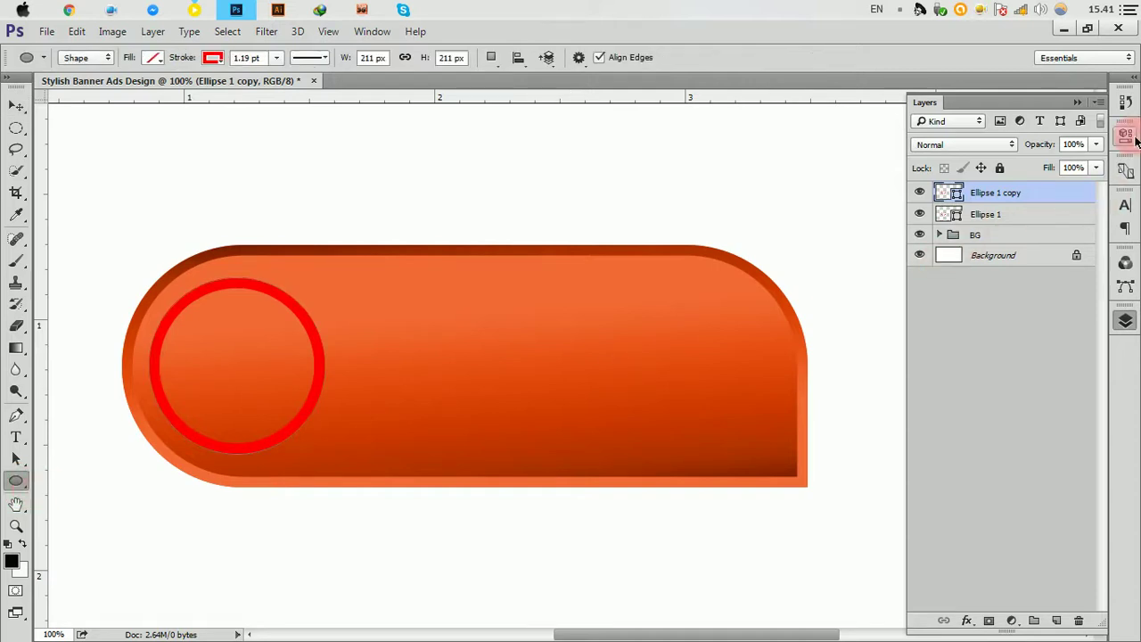
{"action": "left_click", "coordinate": [1129, 135]}
{"action": "left_click", "coordinate": [915, 254]}
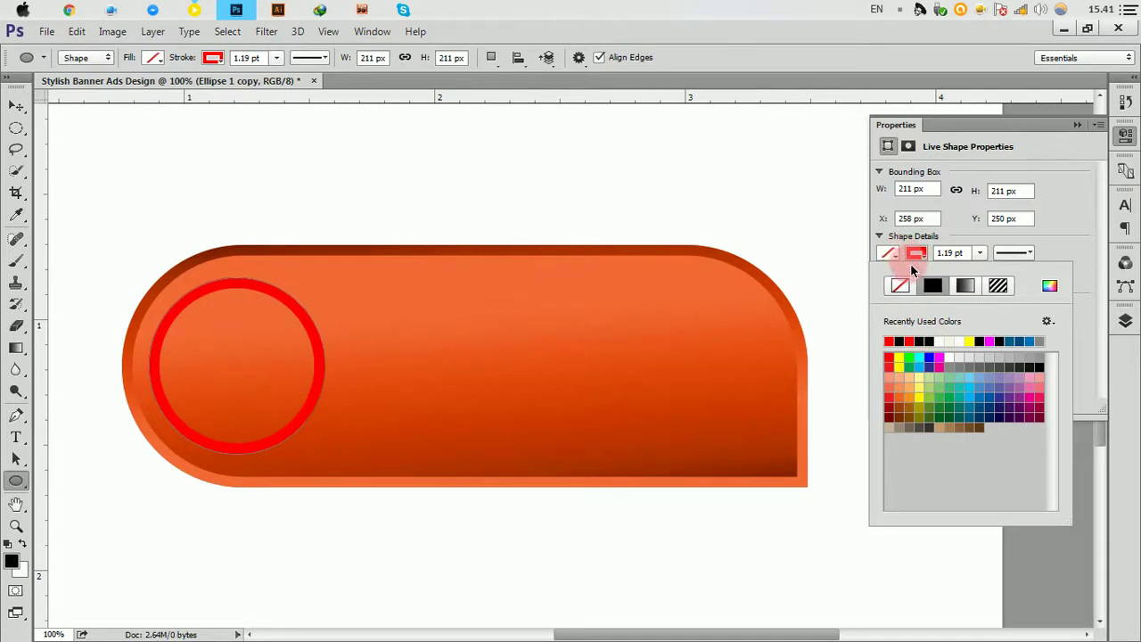
{"action": "left_click", "coordinate": [901, 285]}
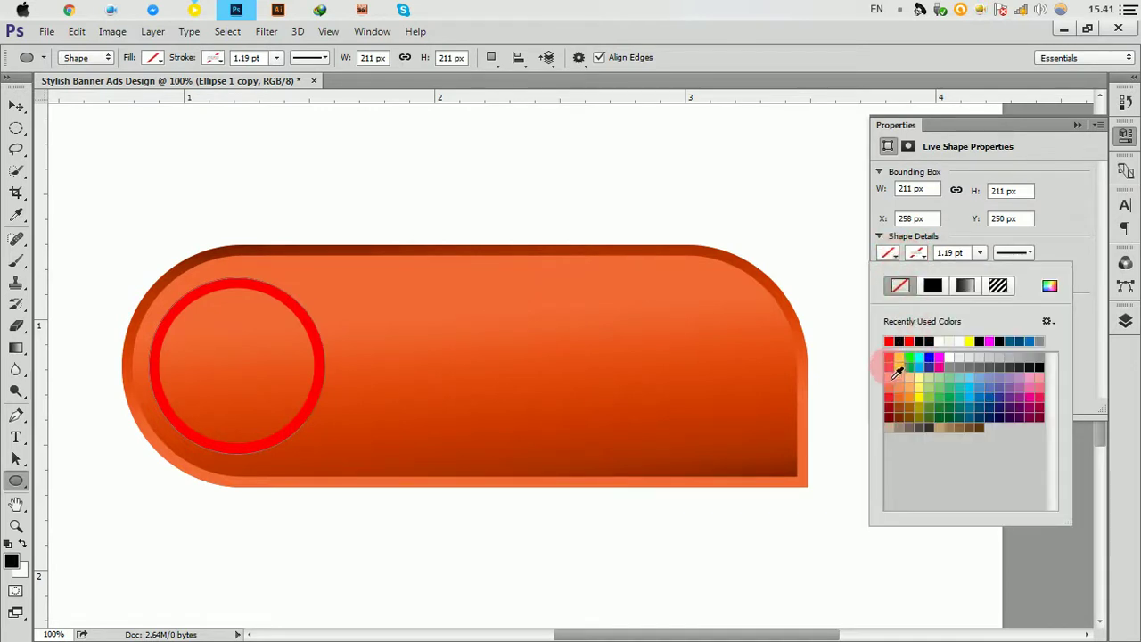
{"action": "left_click", "coordinate": [919, 341]}
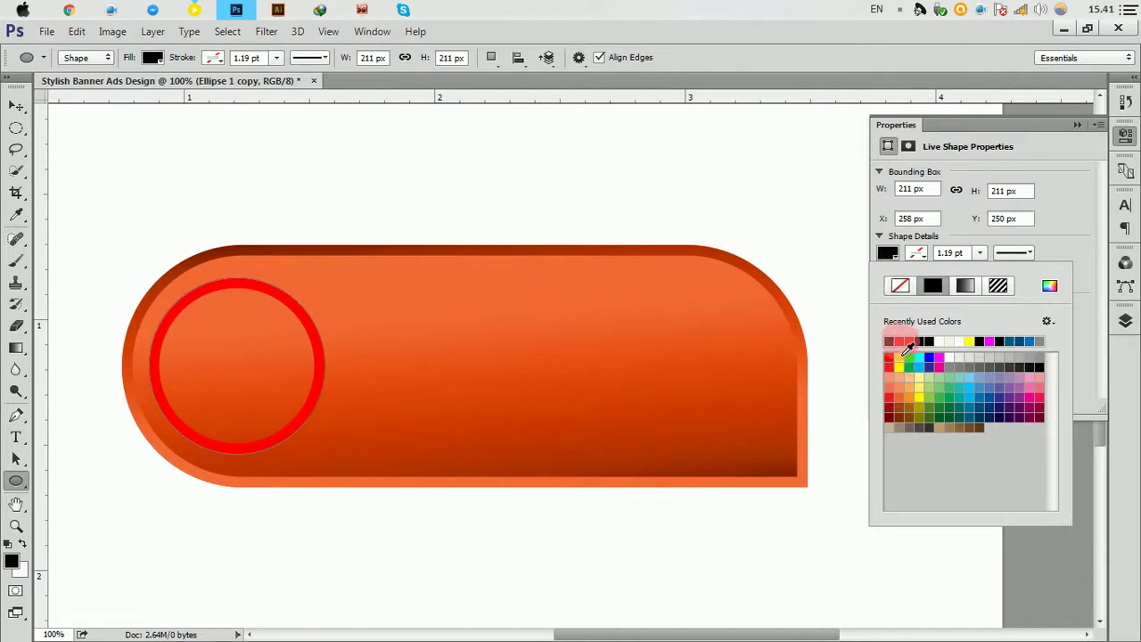
{"action": "left_click", "coordinate": [1075, 126]}
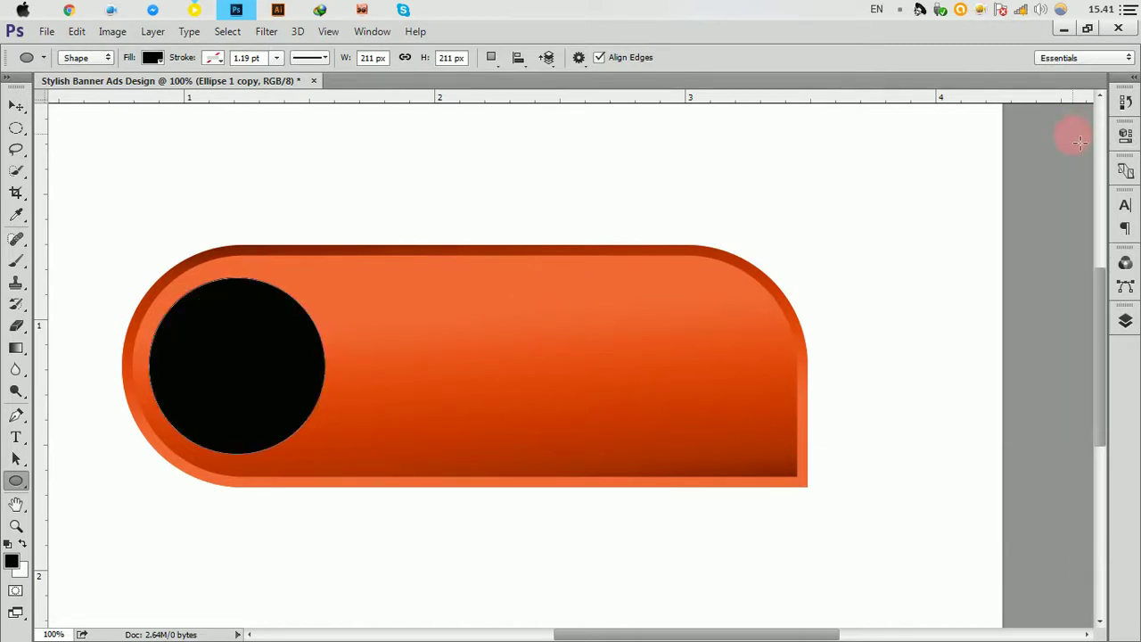
Step: Move Ellipse 1 above Ellipse 1 copy so the red ring frames the black circle
{"action": "left_click", "coordinate": [1124, 321]}
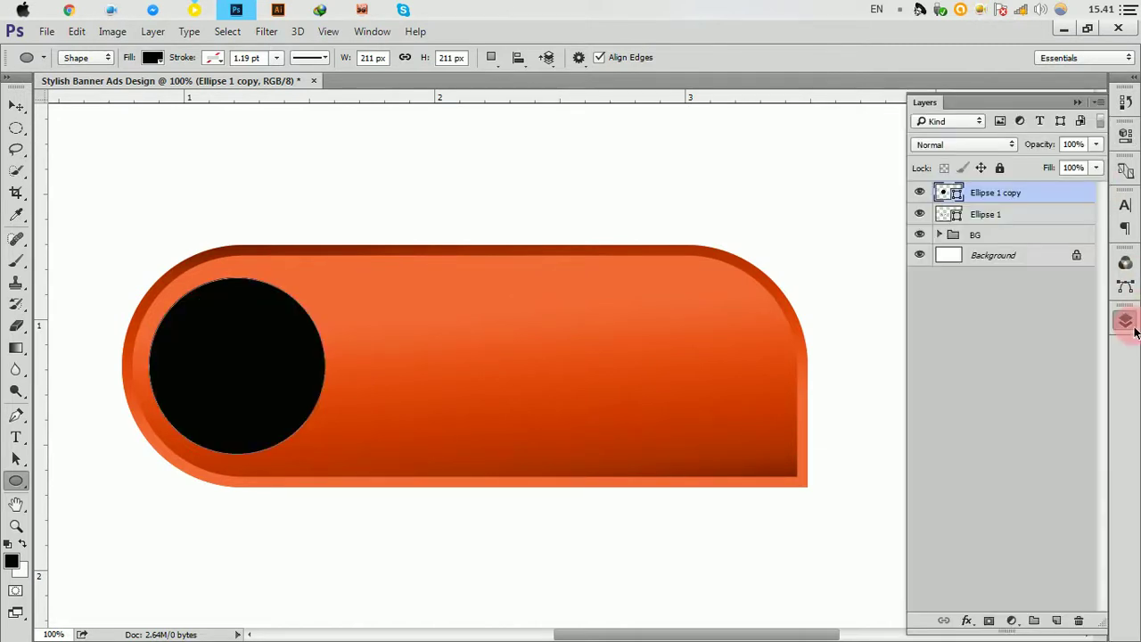
{"action": "left_click", "coordinate": [981, 214]}
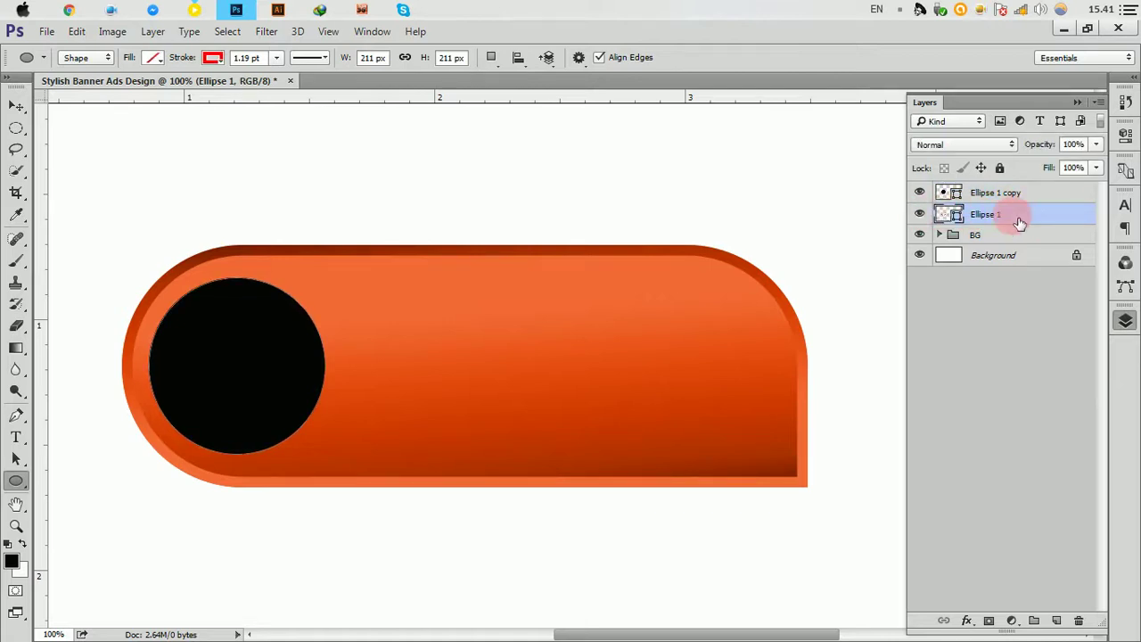
{"action": "left_click_drag", "start_coordinate": [954, 217], "coordinate": [1016, 189]}
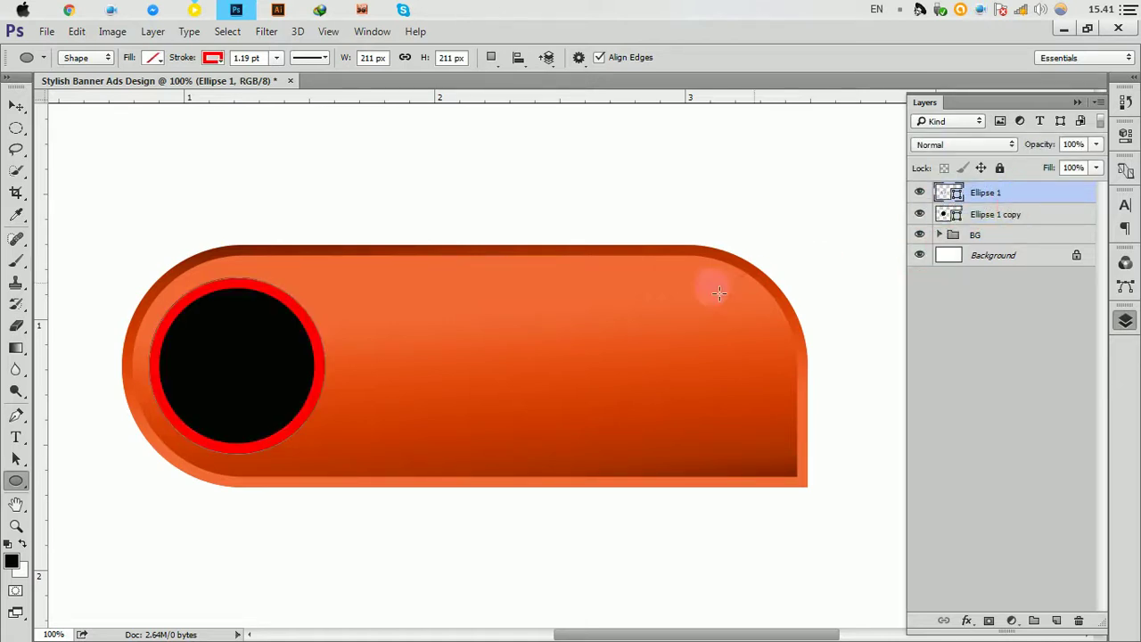
{"action": "mouse_move", "coordinate": [172, 315]}
{"action": "left_mouse_down"}
{"action": "mouse_move", "coordinate": [365, 348]}
{"action": "mouse_move", "coordinate": [484, 229]}
{"action": "left_mouse_up"}
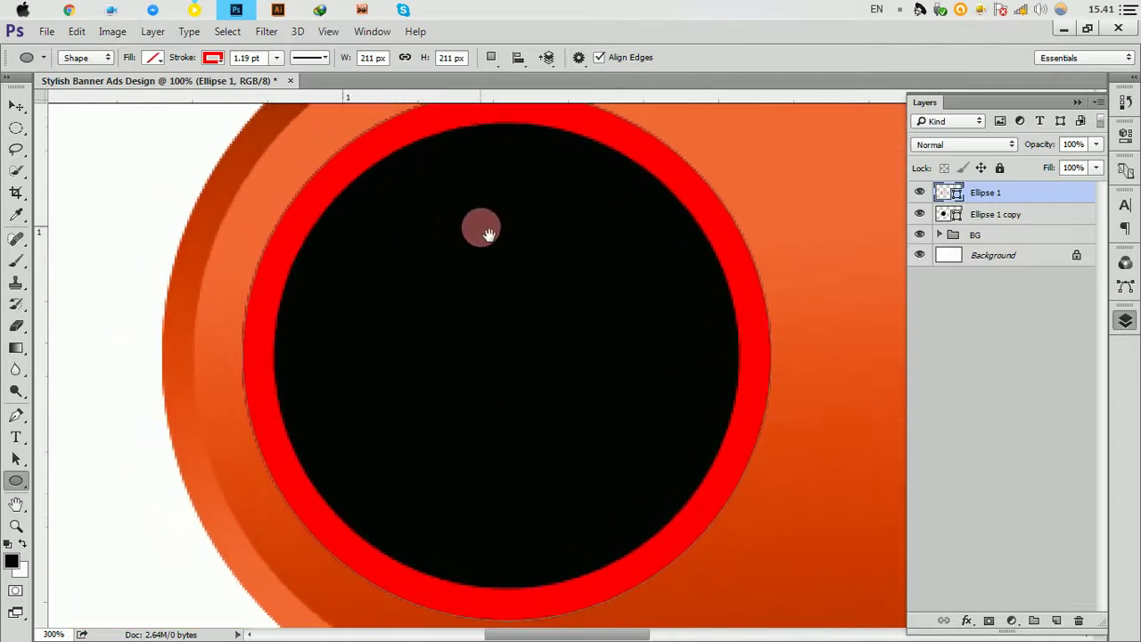
{"action": "left_click", "coordinate": [502, 288], "text": "alt"}
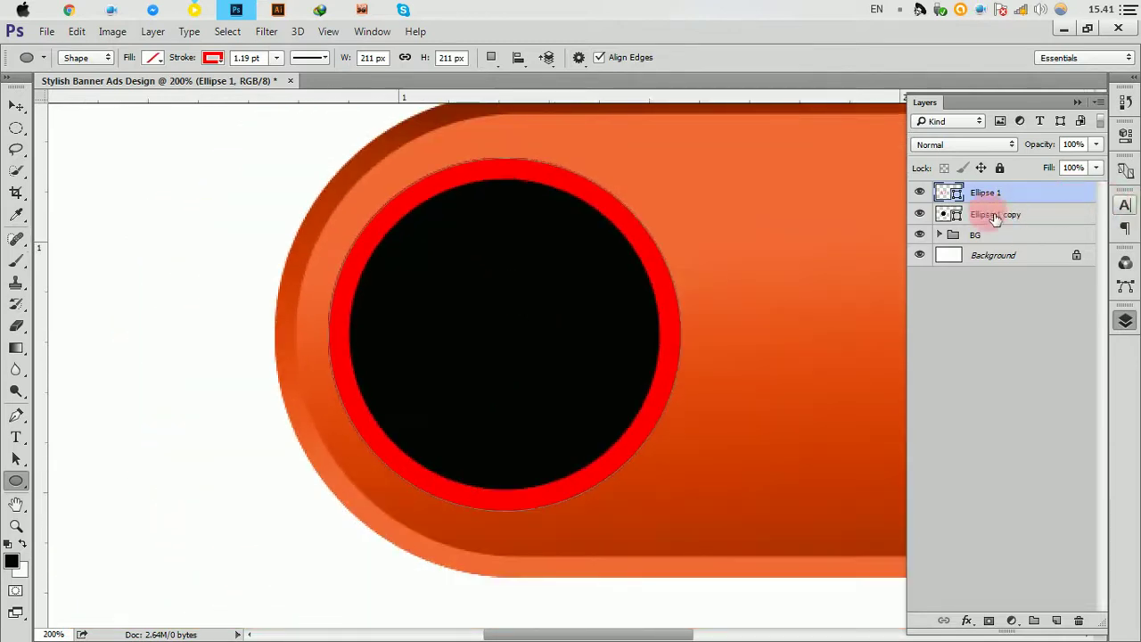
{"action": "left_click", "coordinate": [920, 214]}
{"action": "left_click", "coordinate": [1030, 221]}
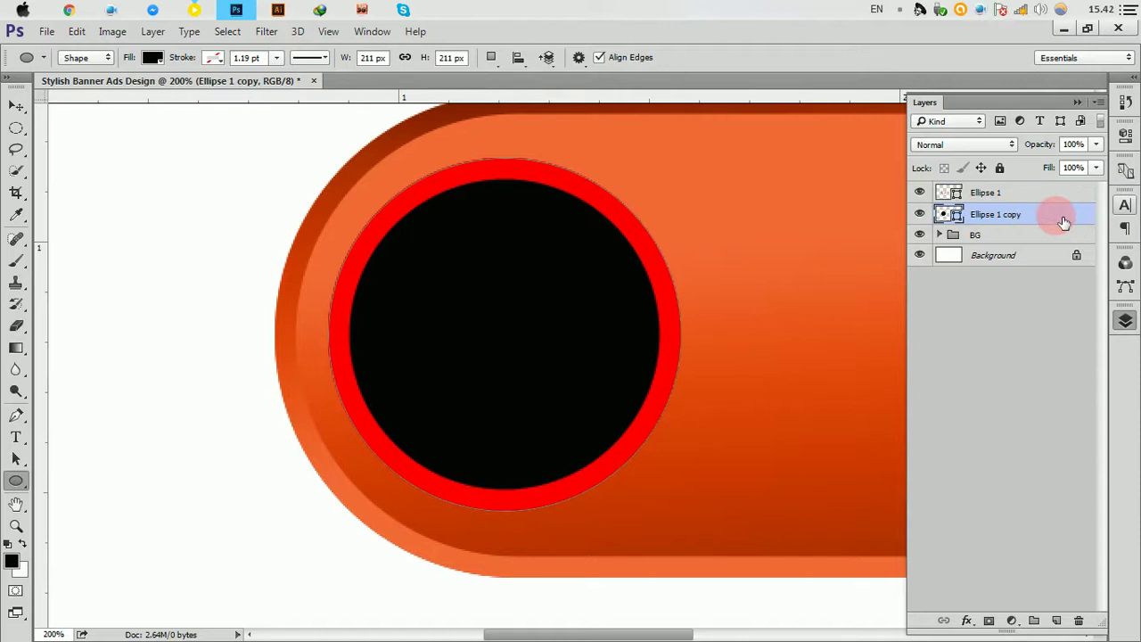
Step: Add a radial Gradient Overlay to Ellipse 1 copy
{"action": "double_click", "coordinate": [1063, 220]}
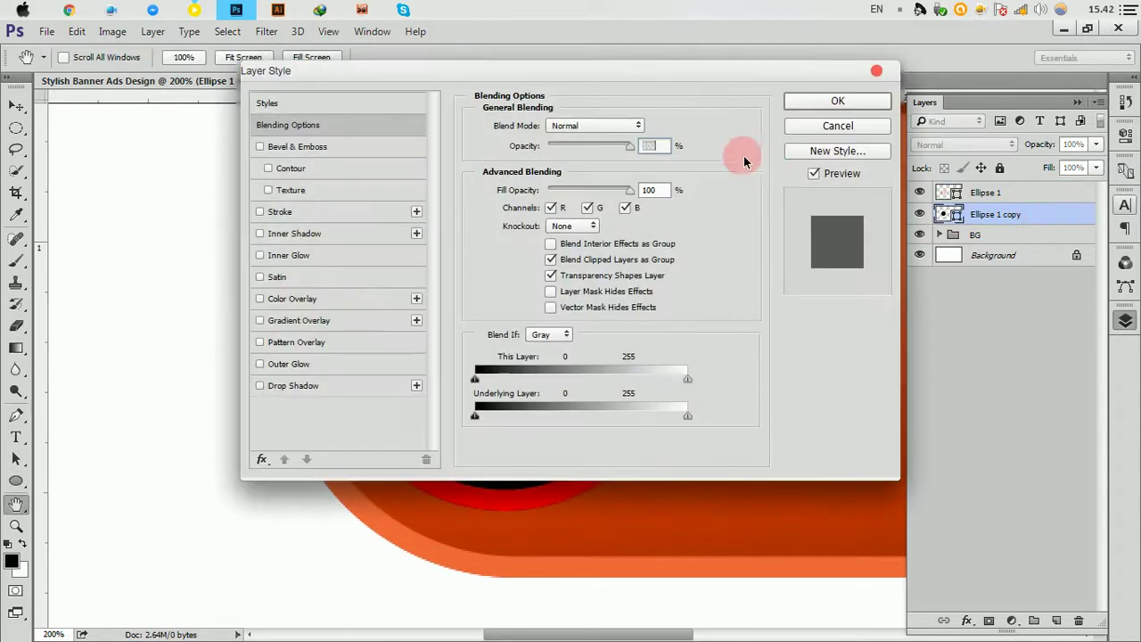
{"action": "left_click_drag", "start_coordinate": [659, 73], "coordinate": [1109, 189]}
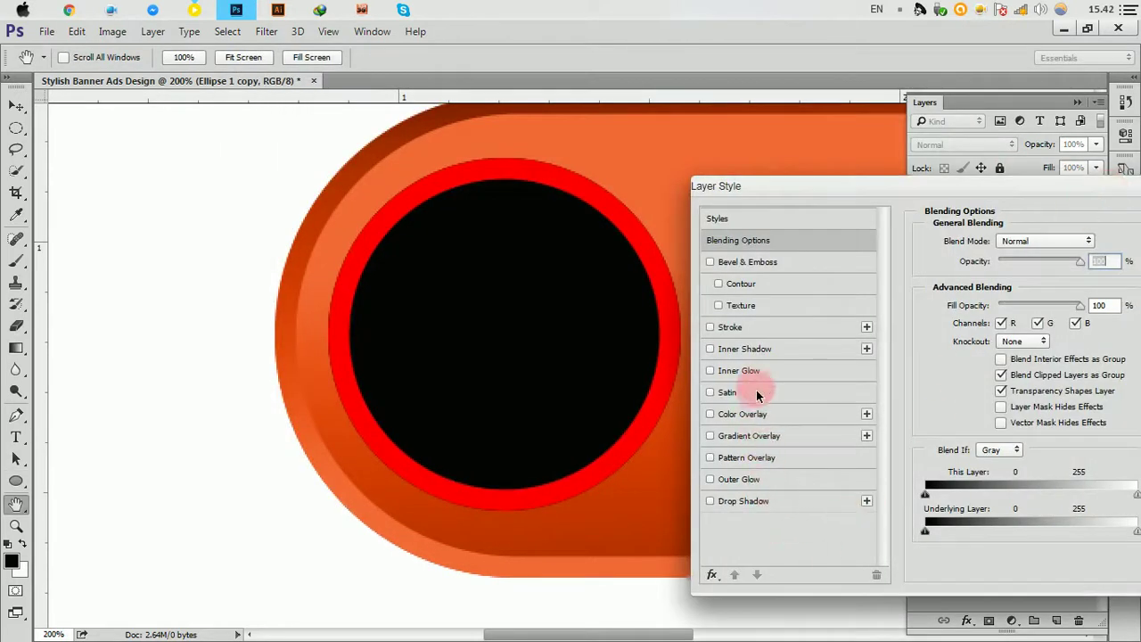
{"action": "left_click", "coordinate": [775, 437]}
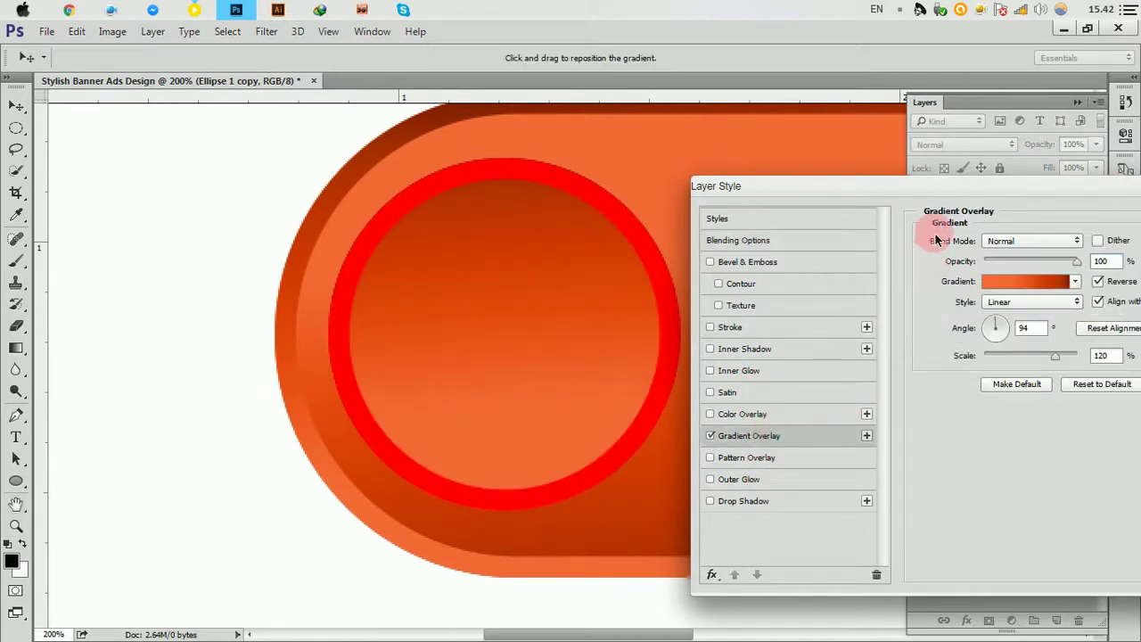
{"action": "left_click_drag", "start_coordinate": [940, 186], "coordinate": [909, 197]}
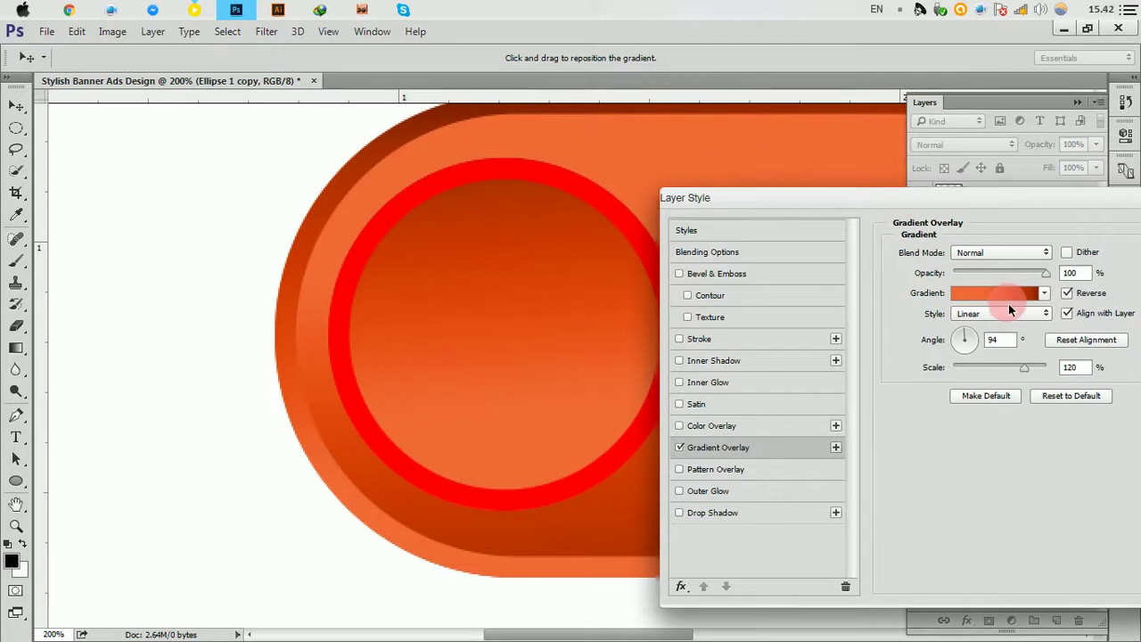
{"action": "left_click", "coordinate": [1081, 296]}
{"action": "left_click", "coordinate": [1013, 315]}
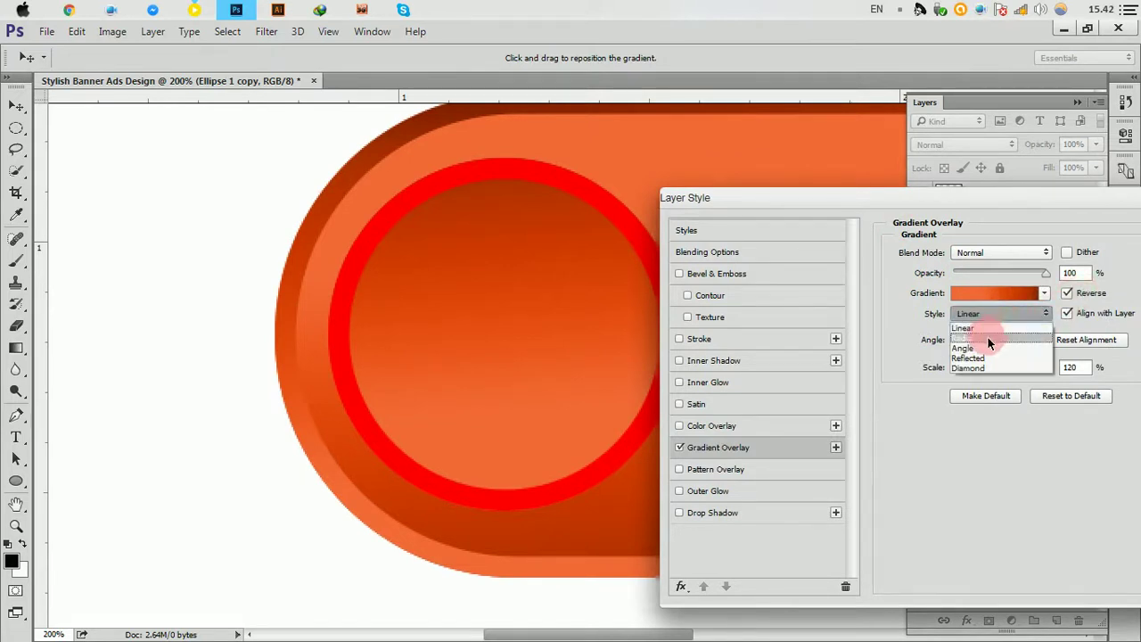
{"action": "left_click", "coordinate": [988, 339]}
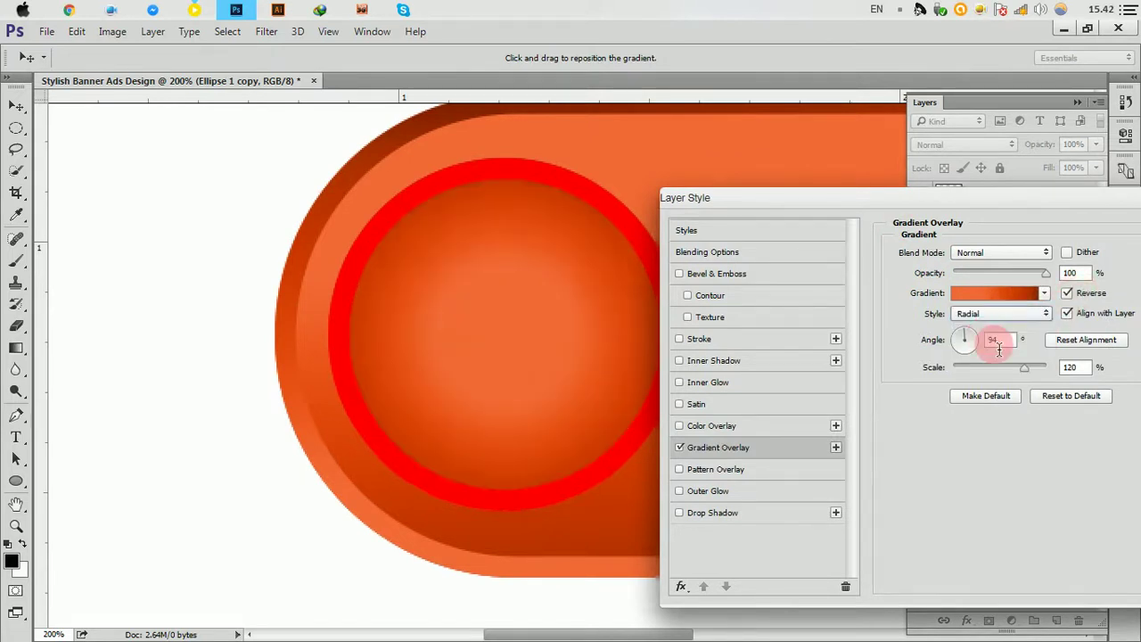
Step: Reverse the radial gradient so the centre is light, at 93% scale
{"action": "left_click", "coordinate": [1070, 294]}
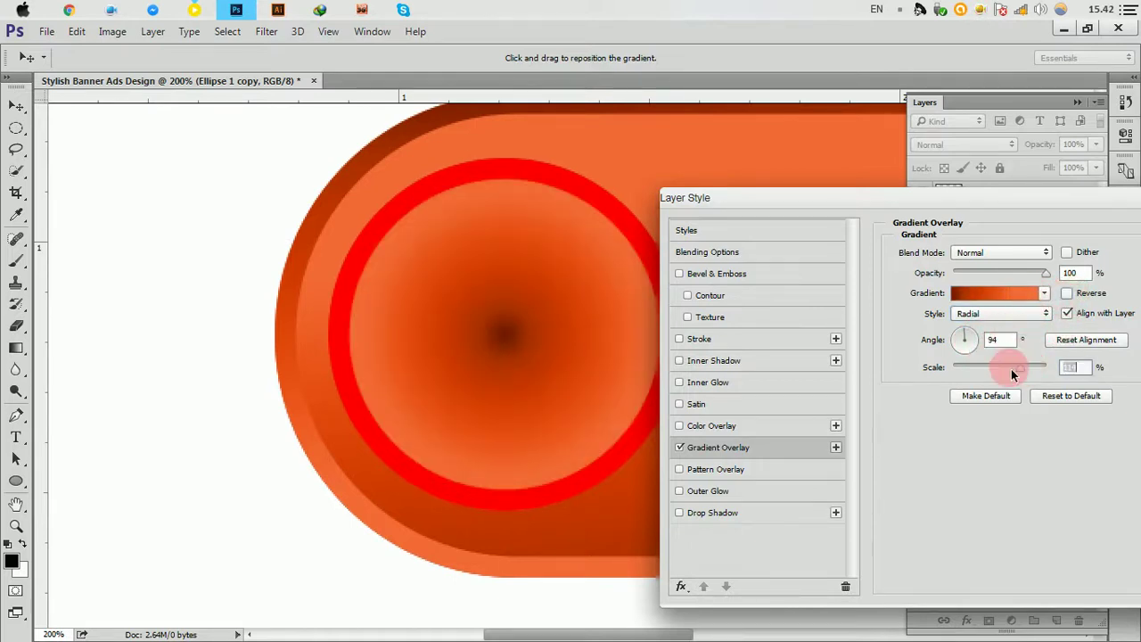
{"action": "mouse_move", "coordinate": [1011, 370]}
{"action": "left_mouse_down"}
{"action": "mouse_move", "coordinate": [996, 369]}
{"action": "mouse_move", "coordinate": [1092, 360]}
{"action": "mouse_move", "coordinate": [1028, 368]}
{"action": "mouse_move", "coordinate": [1076, 369]}
{"action": "left_mouse_up"}
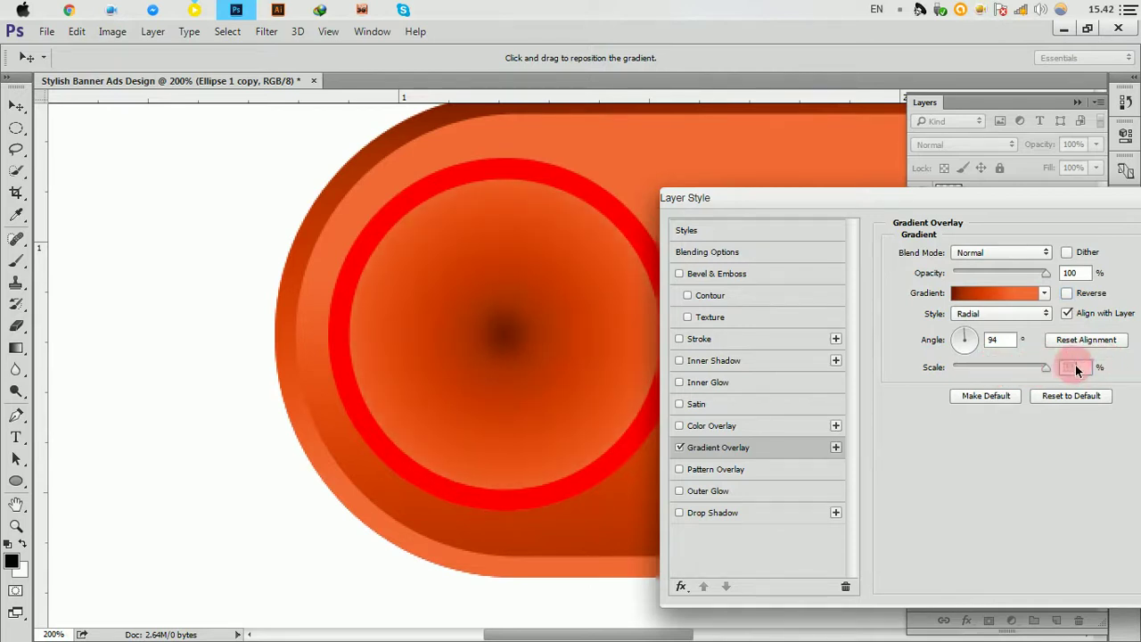
{"action": "left_click", "coordinate": [1068, 294]}
{"action": "left_click_drag", "start_coordinate": [1044, 366], "coordinate": [1007, 365]}
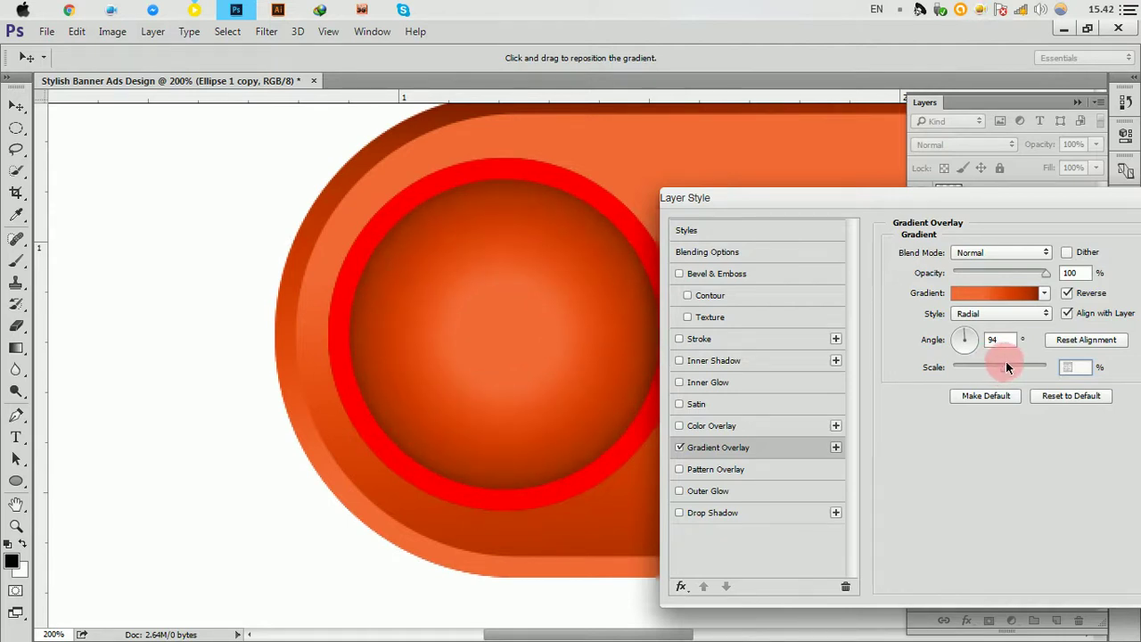
{"action": "mouse_move", "coordinate": [1043, 275]}
{"action": "left_mouse_down"}
{"action": "mouse_move", "coordinate": [1027, 272]}
{"action": "mouse_move", "coordinate": [1039, 275]}
{"action": "left_mouse_up"}
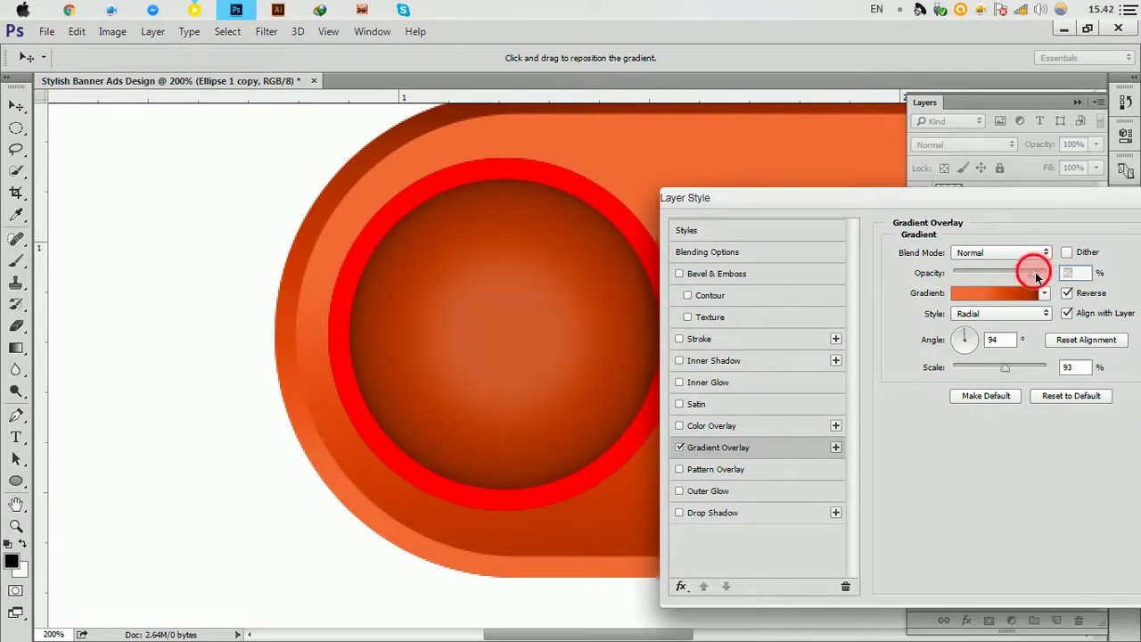
{"action": "left_click_drag", "start_coordinate": [1033, 213], "coordinate": [875, 263]}
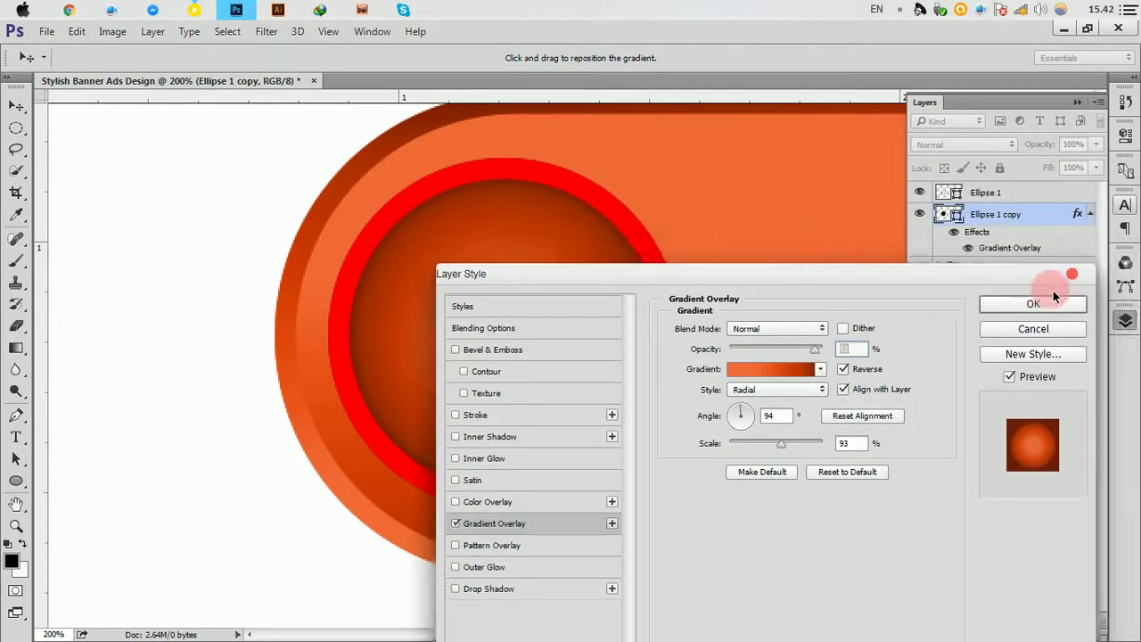
{"action": "left_click", "coordinate": [1061, 303]}
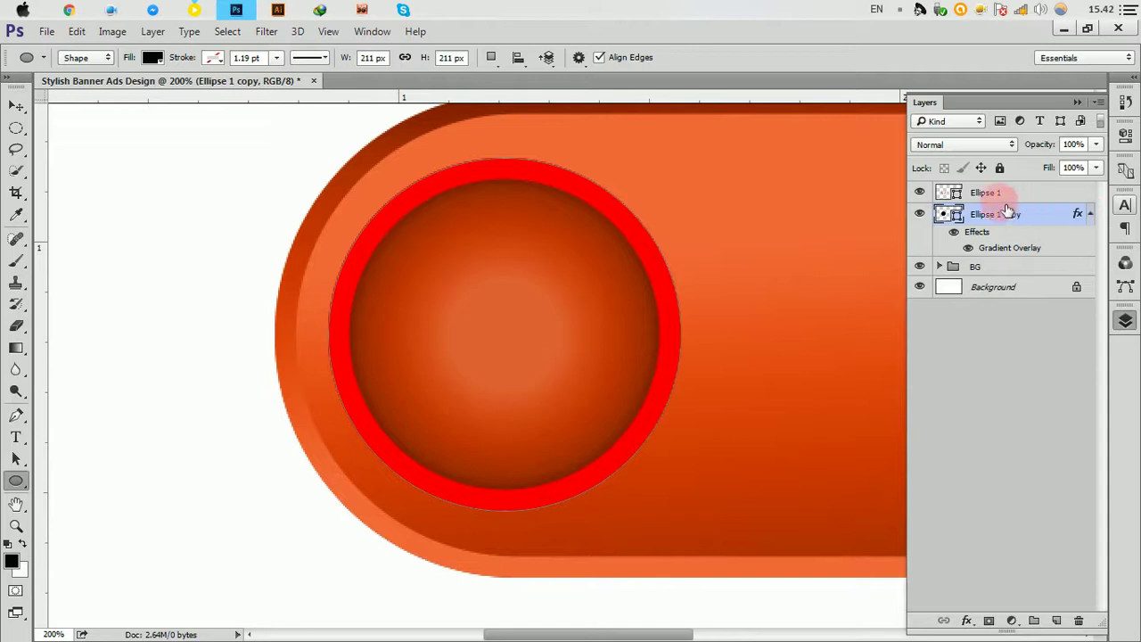
Step: Add a Black, White Gradient Overlay to the Ellipse 1 ring layer
{"action": "left_click", "coordinate": [1061, 193]}
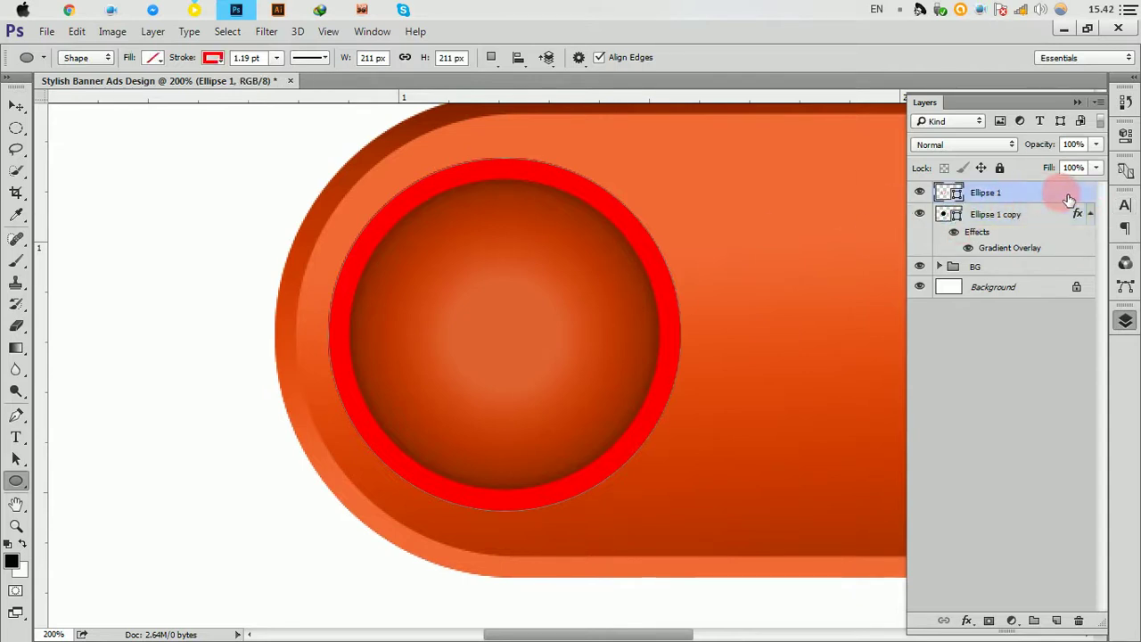
{"action": "double_click", "coordinate": [1070, 192]}
{"action": "left_click_drag", "start_coordinate": [631, 89], "coordinate": [1005, 207]}
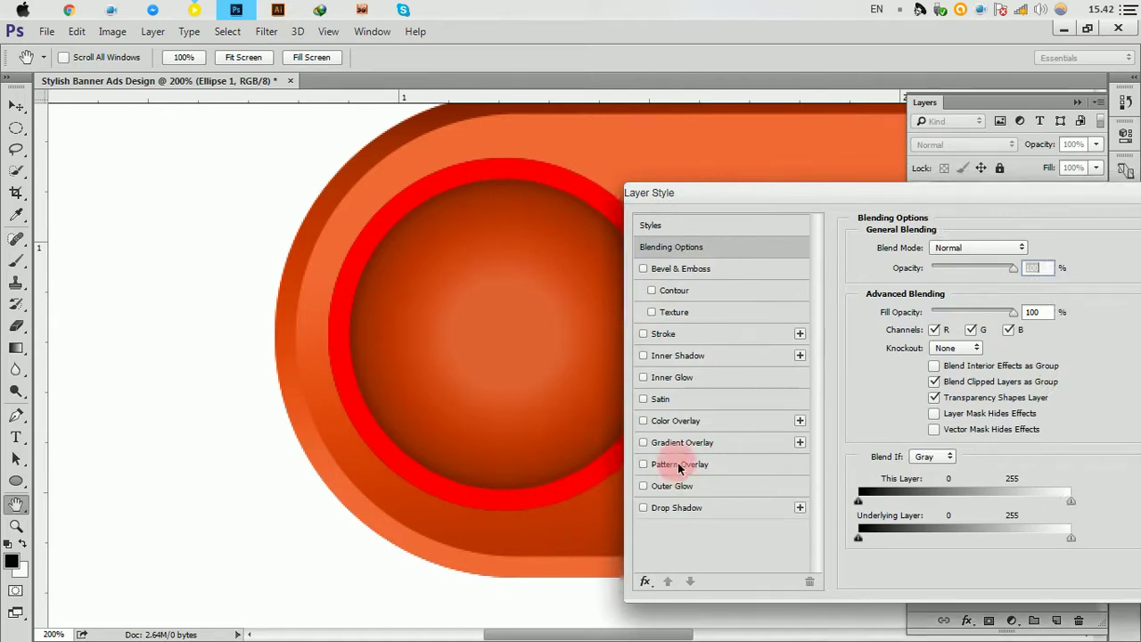
{"action": "left_click", "coordinate": [686, 443]}
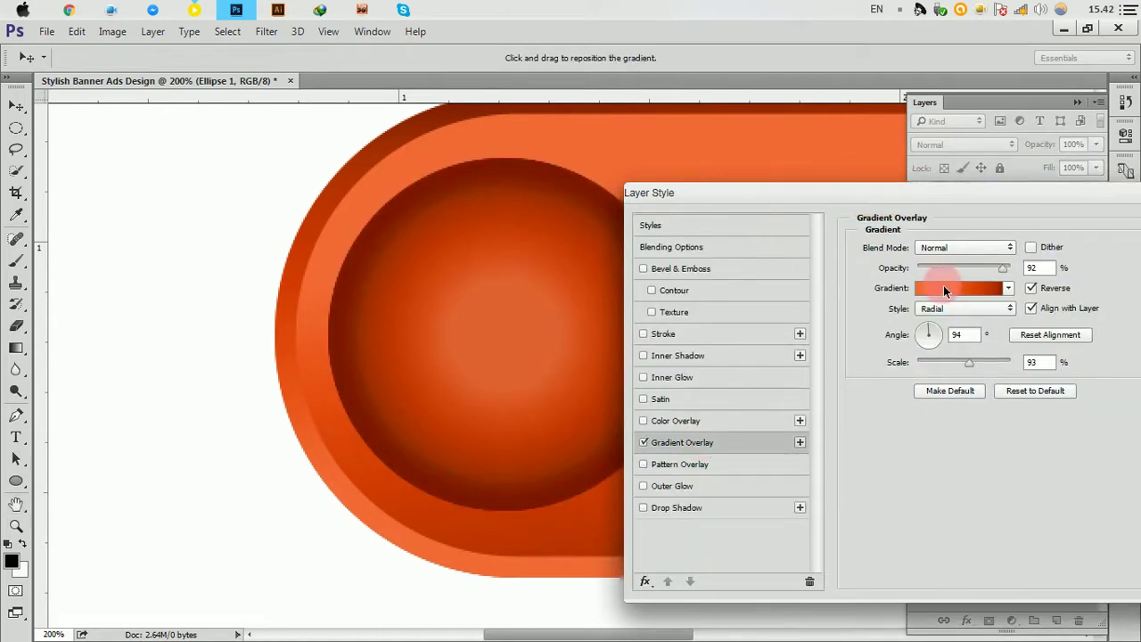
{"action": "left_click", "coordinate": [943, 287]}
{"action": "left_click", "coordinate": [790, 254]}
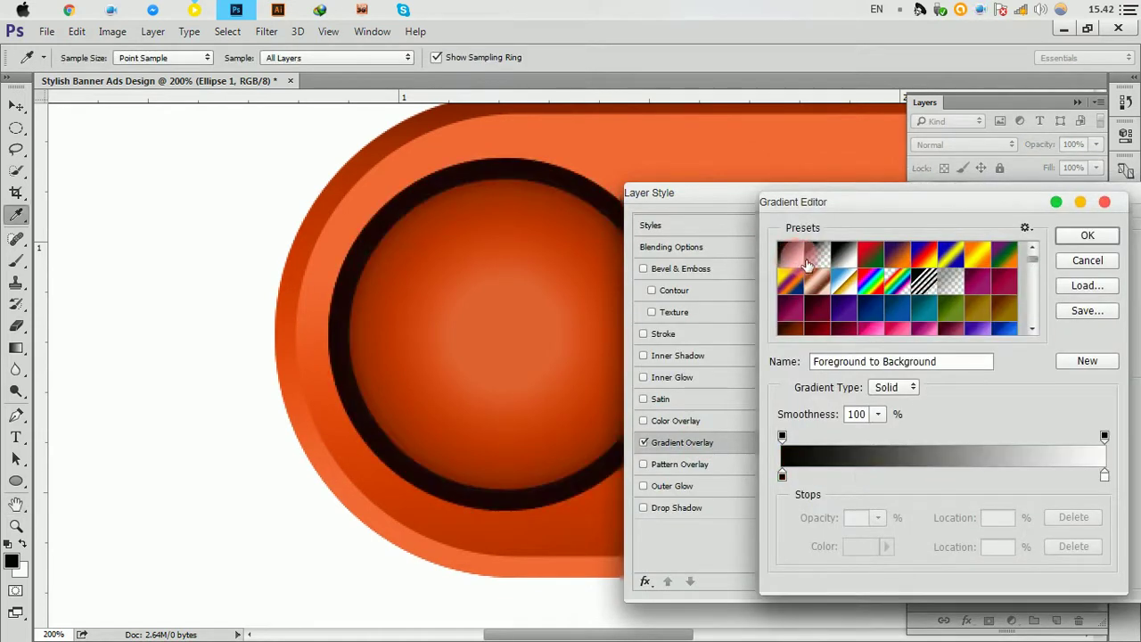
{"action": "left_click", "coordinate": [826, 263]}
{"action": "left_click", "coordinate": [854, 259]}
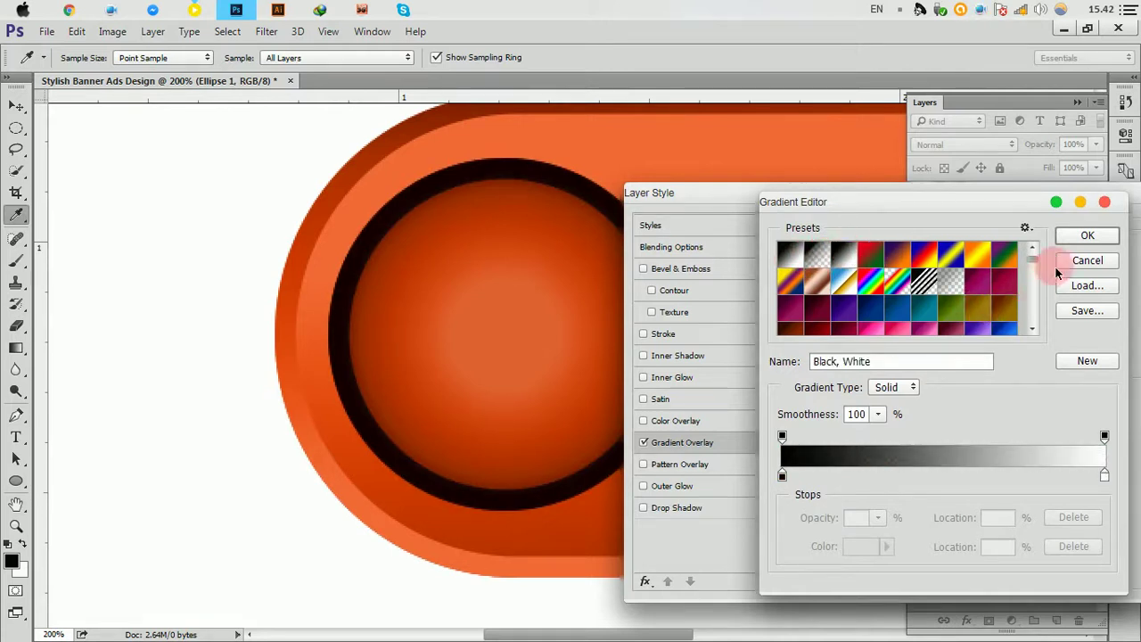
{"action": "left_click", "coordinate": [1073, 239]}
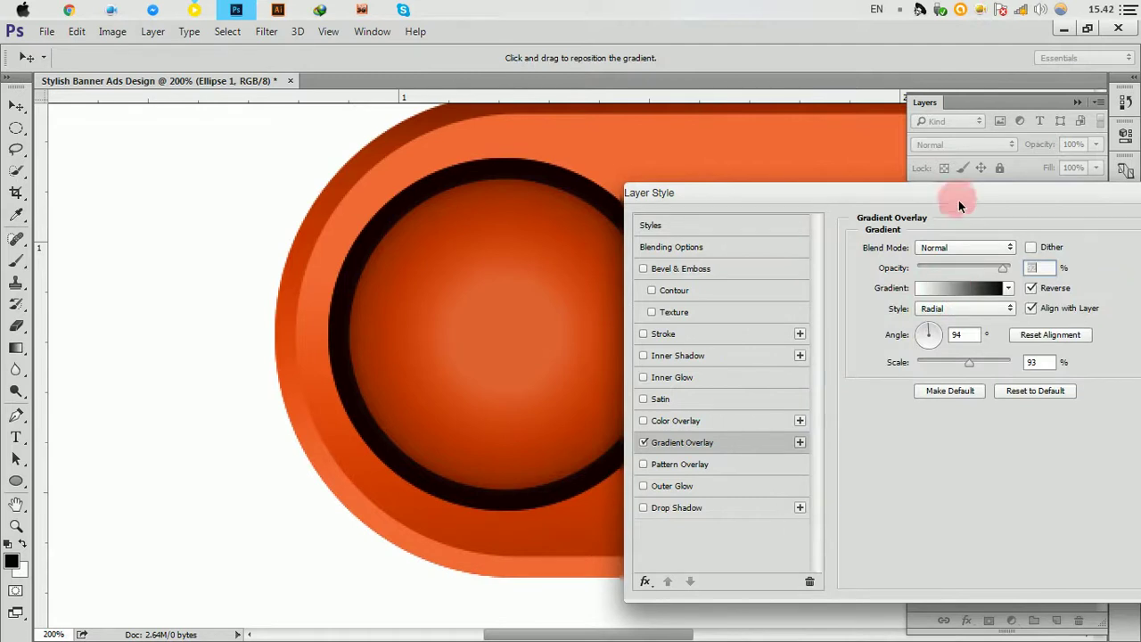
Step: Keep Normal blend mode, switch the gradient to Linear, and angle it so the left is bright
{"action": "left_click_drag", "start_coordinate": [958, 201], "coordinate": [1011, 207]}
{"action": "left_click", "coordinate": [1009, 256]}
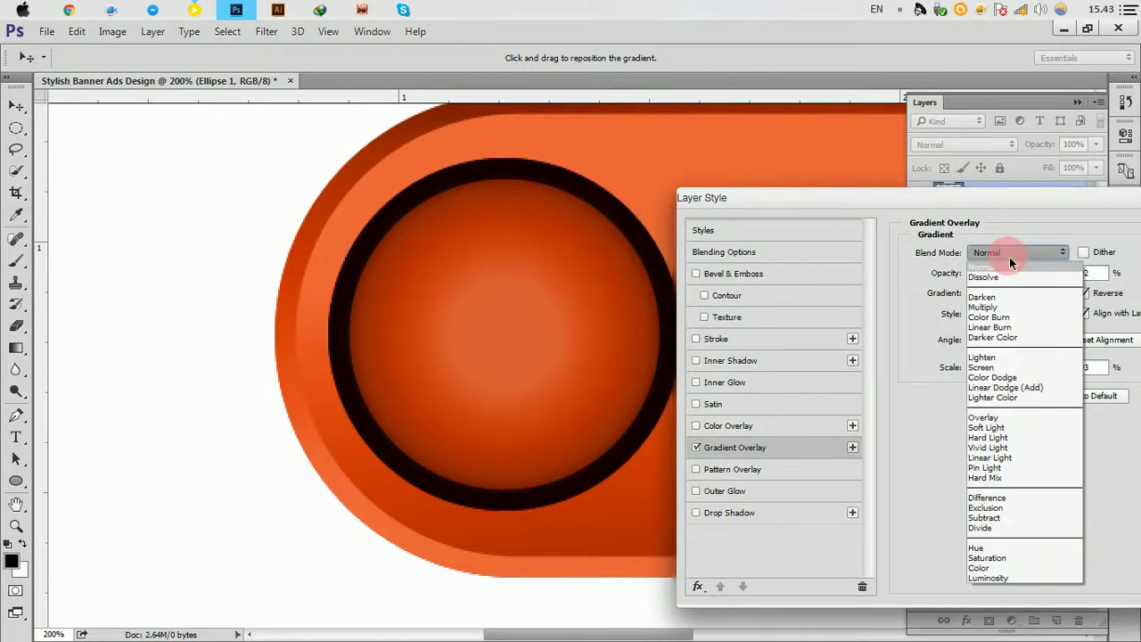
{"action": "left_click", "coordinate": [1005, 255]}
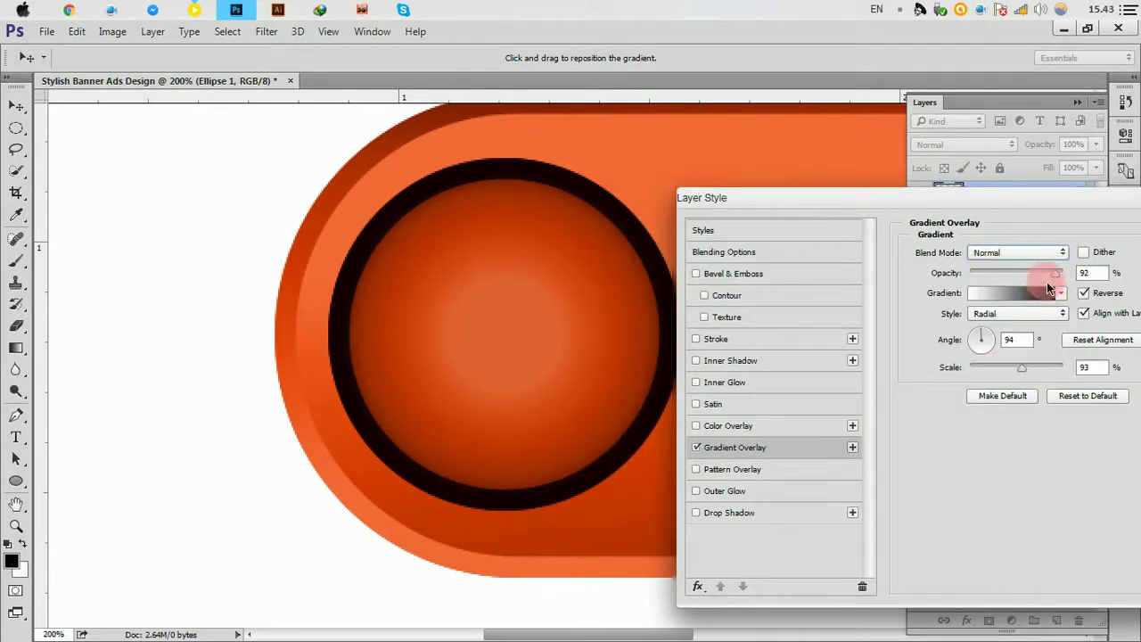
{"action": "left_click", "coordinate": [1024, 315]}
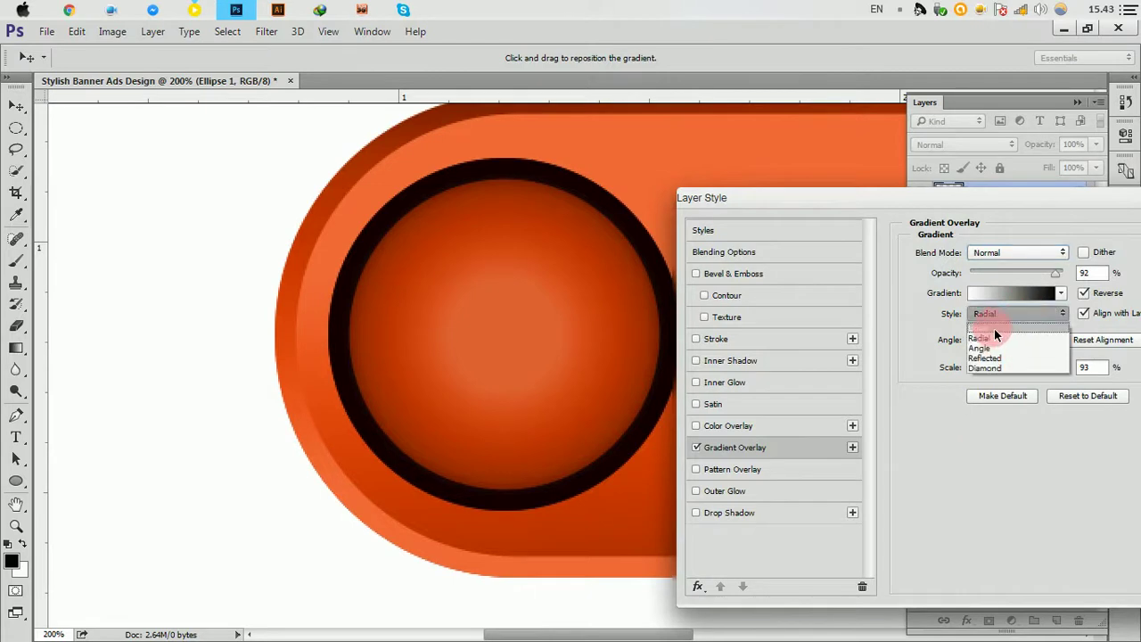
{"action": "left_click", "coordinate": [996, 329]}
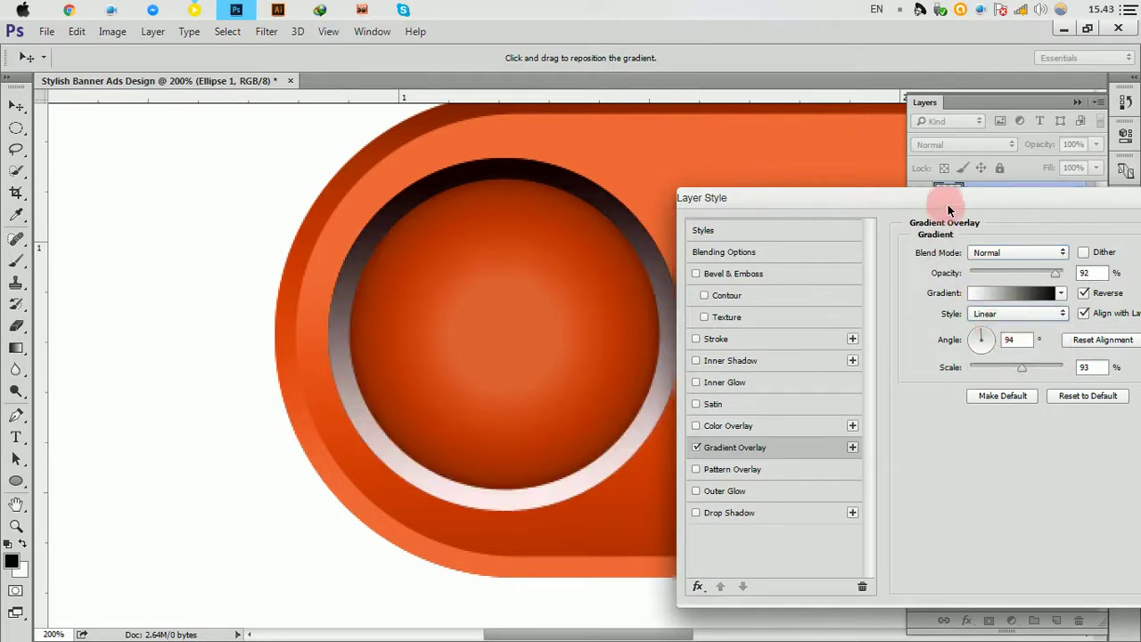
{"action": "left_click_drag", "start_coordinate": [948, 209], "coordinate": [999, 177]}
{"action": "left_click", "coordinate": [1037, 305]}
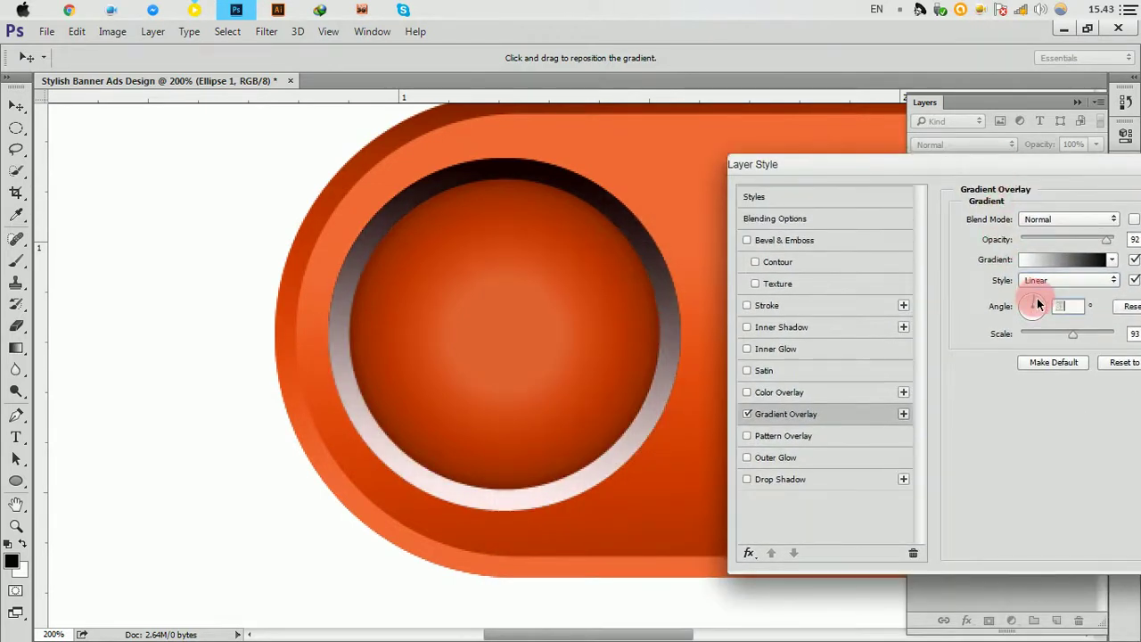
{"action": "left_click_drag", "start_coordinate": [1041, 306], "coordinate": [1044, 310]}
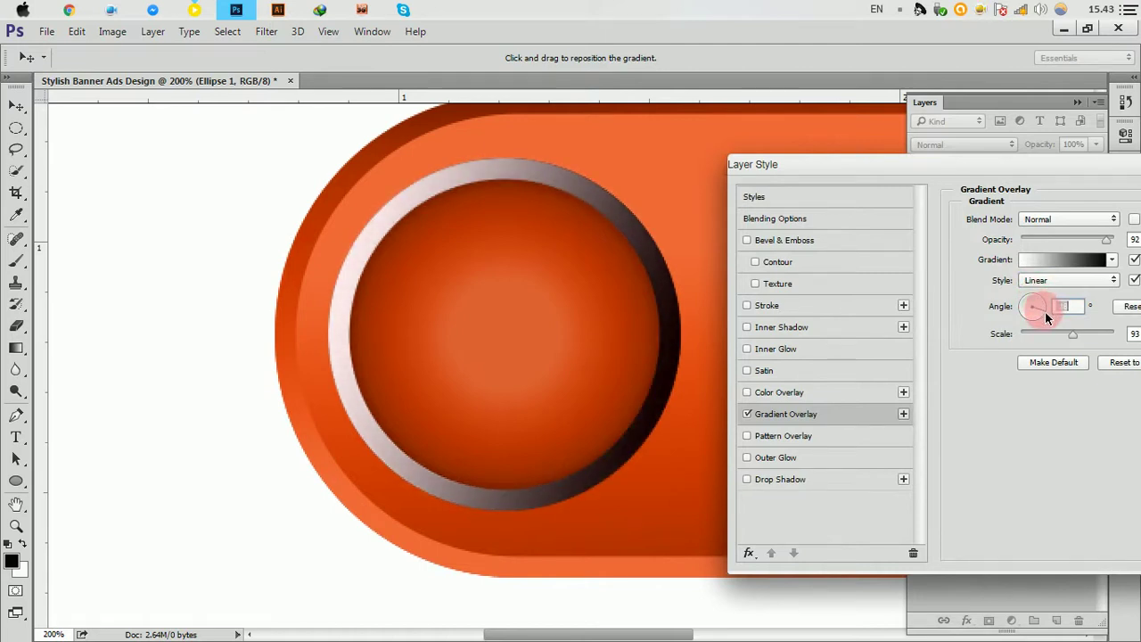
Step: Change the gradient's black stop to grey 737374
{"action": "left_click", "coordinate": [1074, 259]}
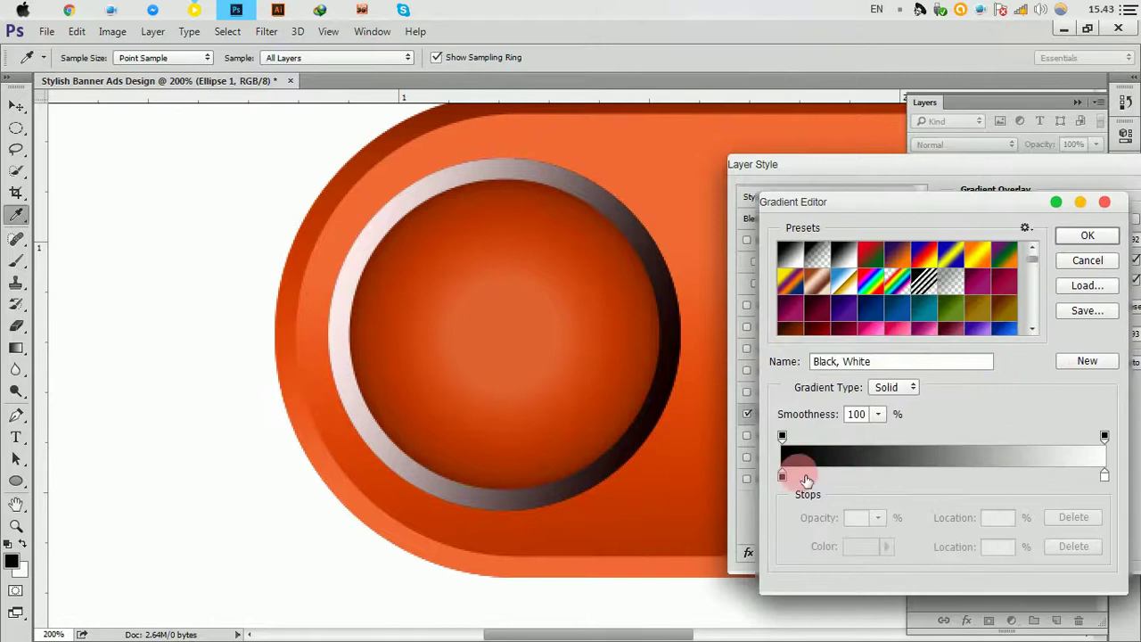
{"action": "double_click", "coordinate": [783, 475]}
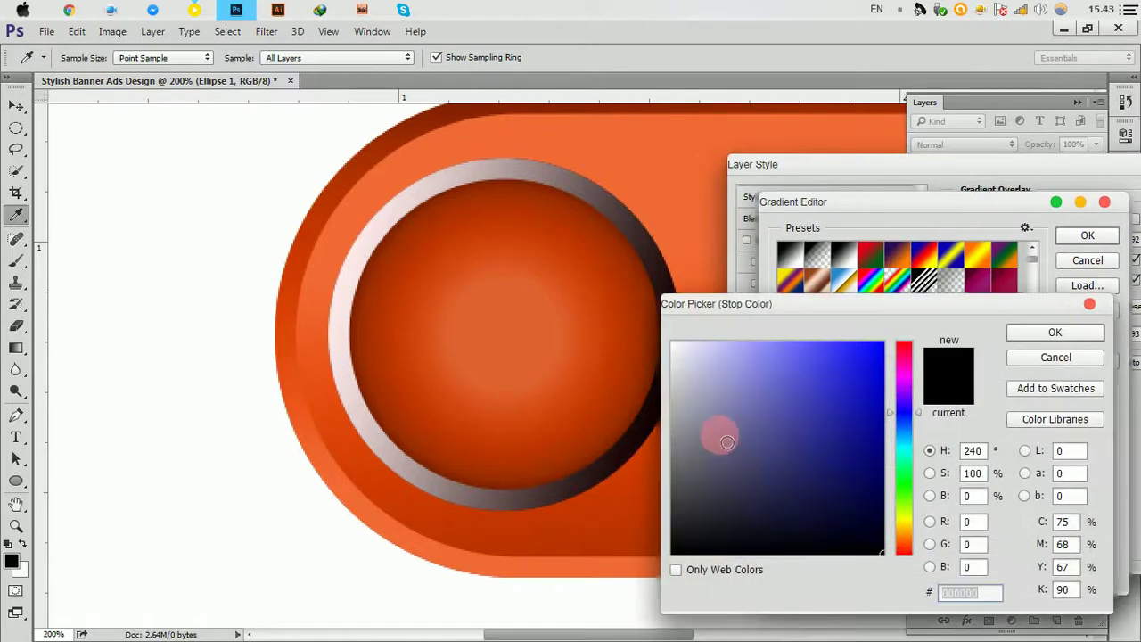
{"action": "left_click", "coordinate": [681, 475]}
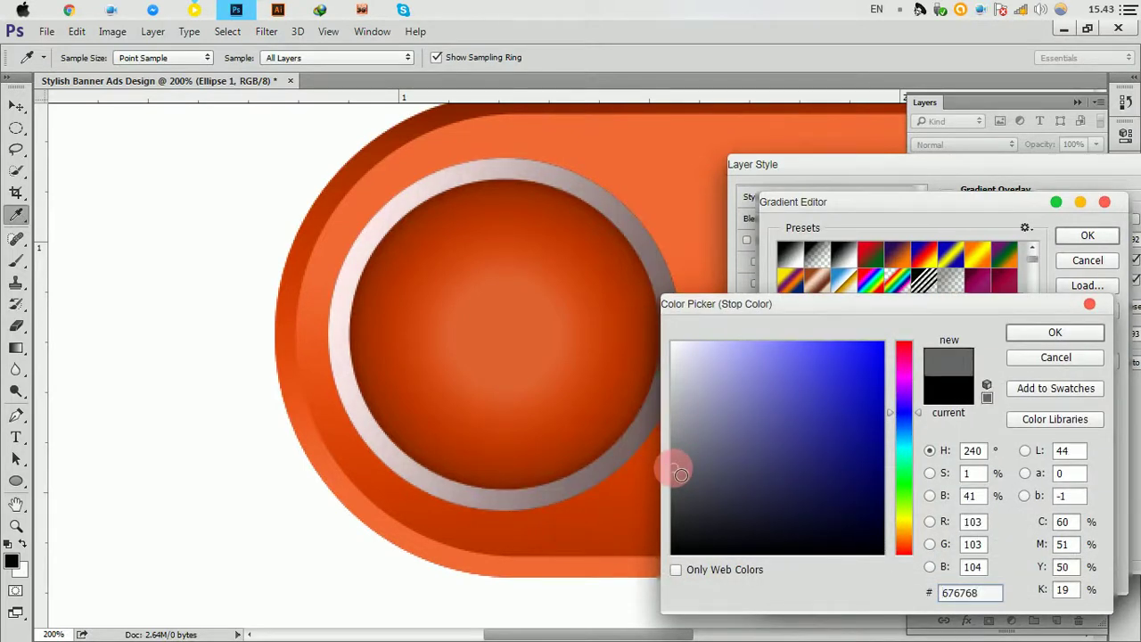
{"action": "left_click_drag", "start_coordinate": [680, 482], "coordinate": [682, 472]}
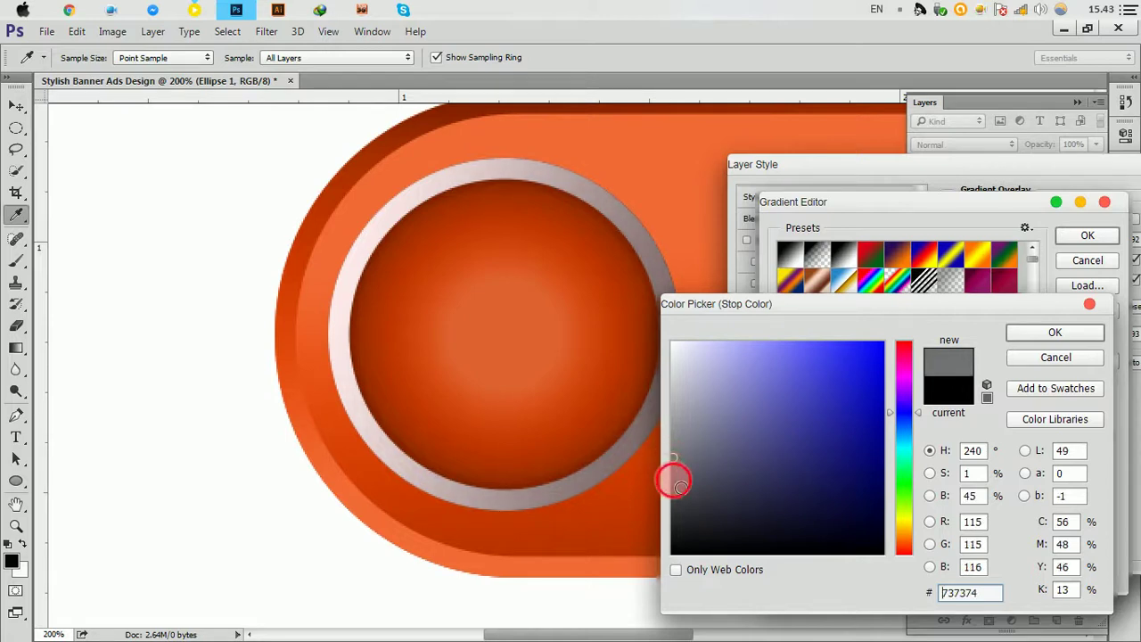
{"action": "left_click", "coordinate": [1035, 327]}
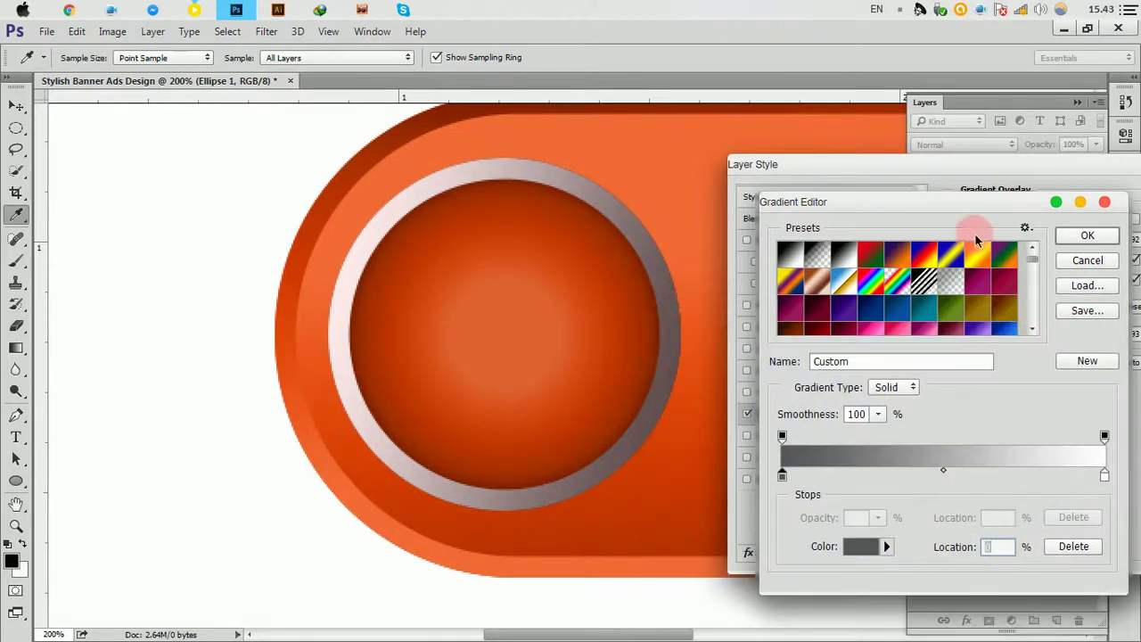
{"action": "left_click", "coordinate": [1023, 211]}
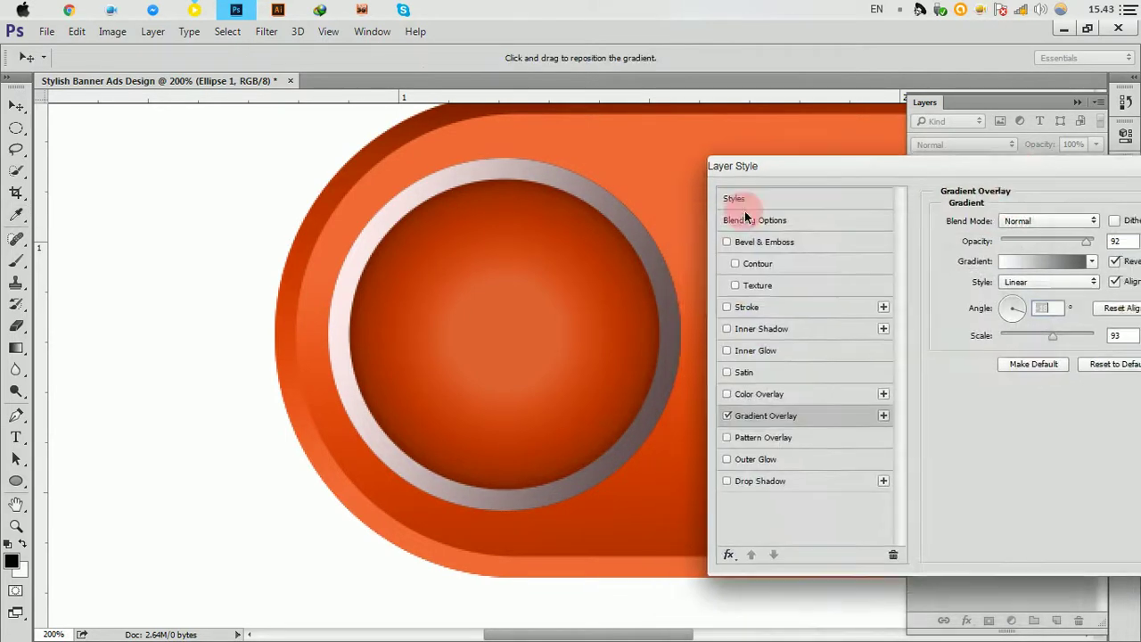
Step: Apply the ring's layer style, then zoom out and back in on the knob
{"action": "left_click", "coordinate": [954, 243]}
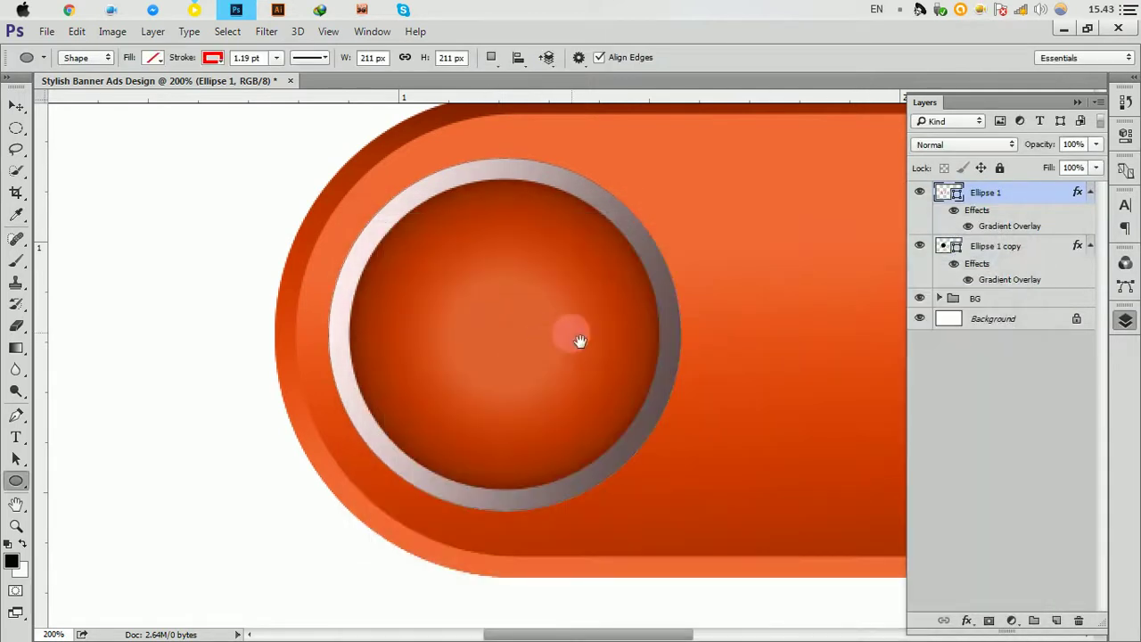
{"action": "left_click_drag", "start_coordinate": [580, 342], "coordinate": [441, 344]}
{"action": "left_click", "coordinate": [454, 333], "text": "alt"}
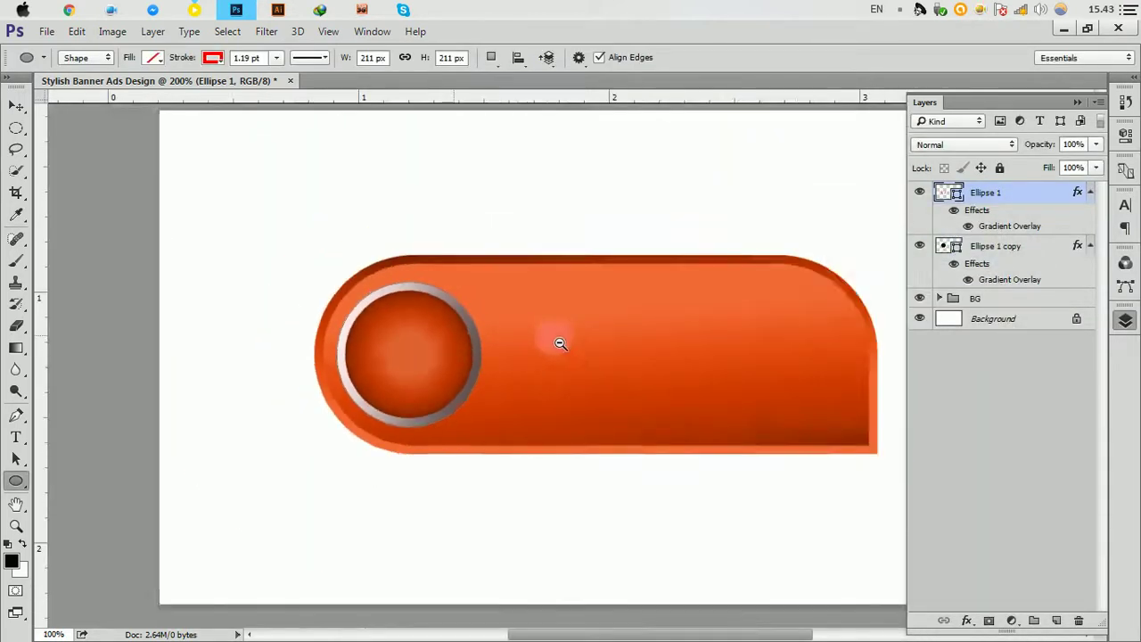
{"action": "left_click", "coordinate": [560, 343], "text": "alt"}
{"action": "left_click", "coordinate": [598, 258]}
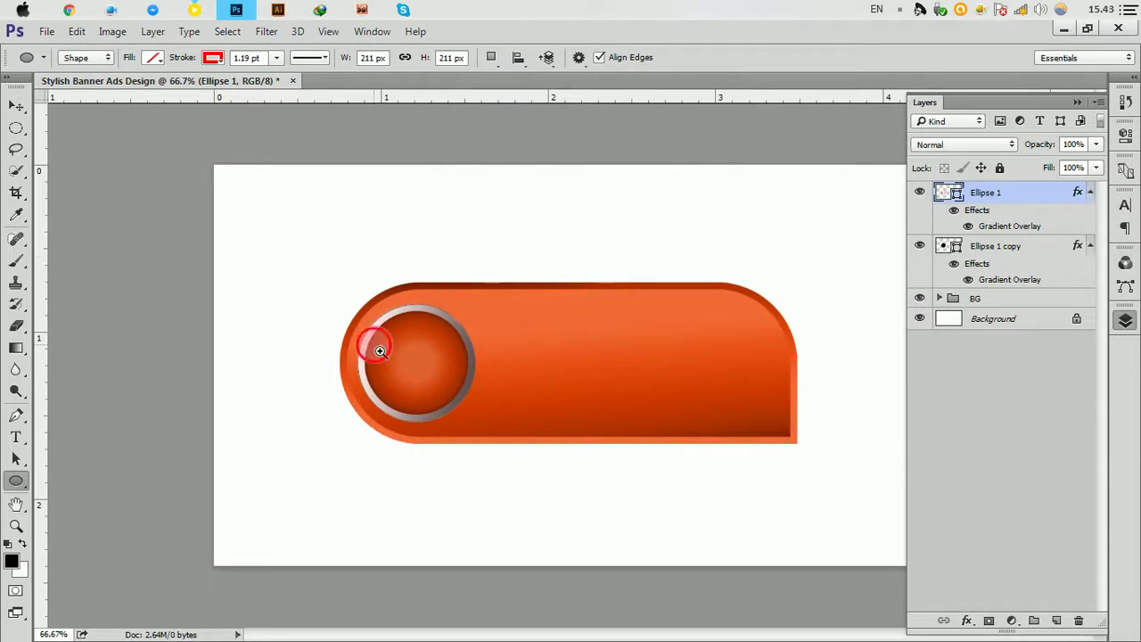
{"action": "left_click", "coordinate": [380, 350]}
{"action": "left_click", "coordinate": [18, 107]}
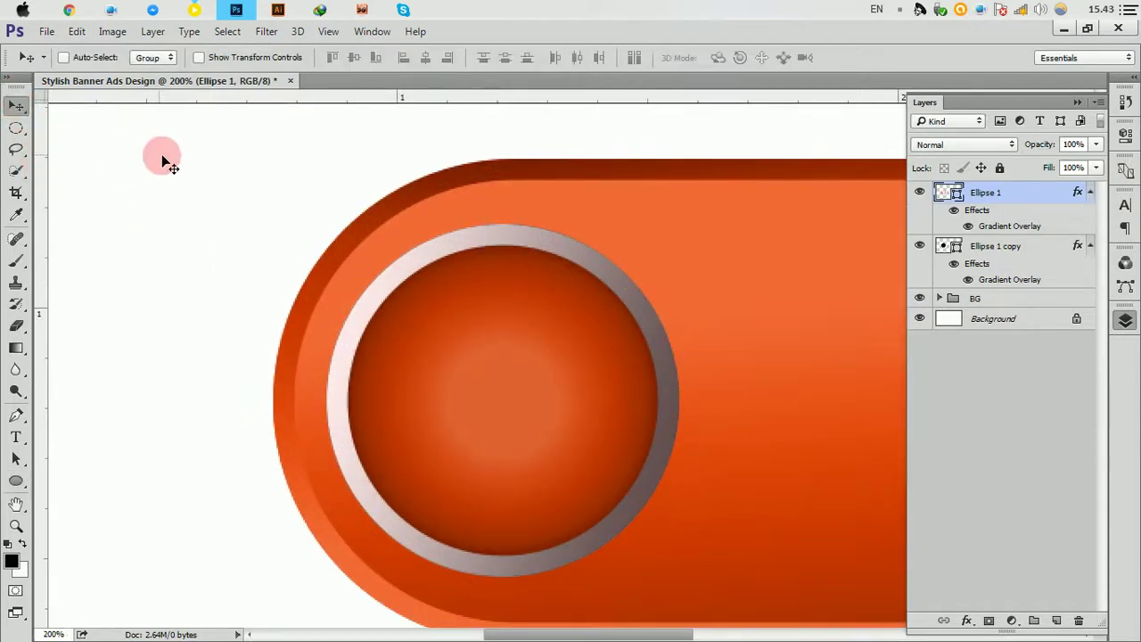
{"action": "mouse_move", "coordinate": [616, 311]}
{"action": "left_mouse_down"}
{"action": "mouse_move", "coordinate": [560, 285]}
{"action": "mouse_move", "coordinate": [529, 315]}
{"action": "left_mouse_up"}
{"action": "left_click", "coordinate": [529, 315], "text": "alt"}
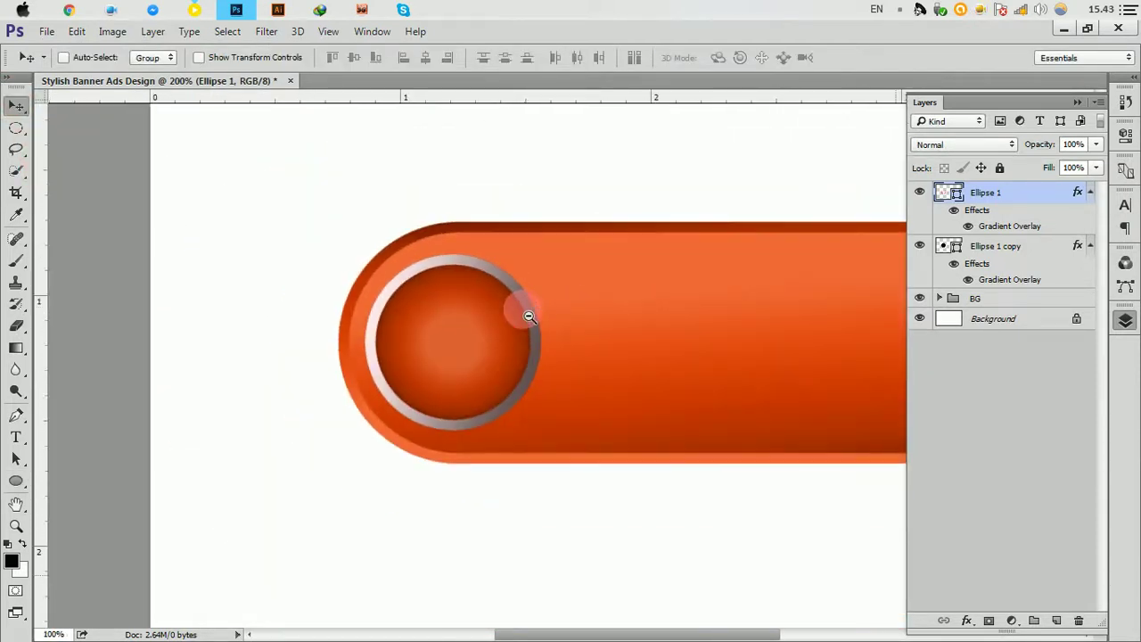
{"action": "left_click", "coordinate": [571, 319], "text": "alt"}
{"action": "left_click", "coordinate": [435, 343], "text": "ctrl"}
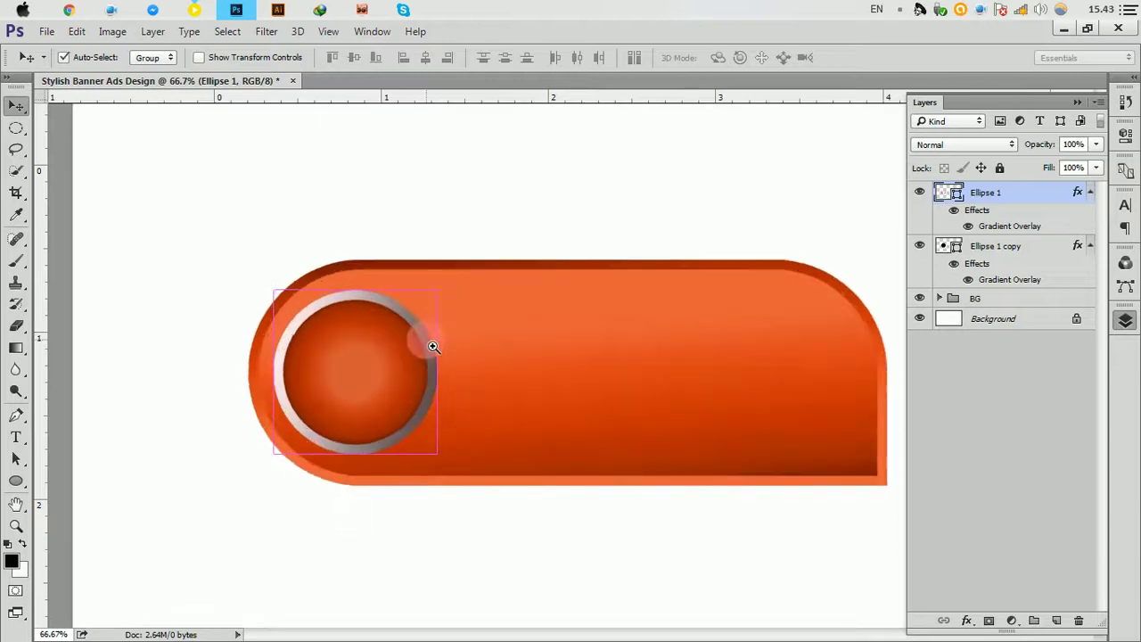
{"action": "left_click_drag", "start_coordinate": [471, 351], "coordinate": [527, 371]}
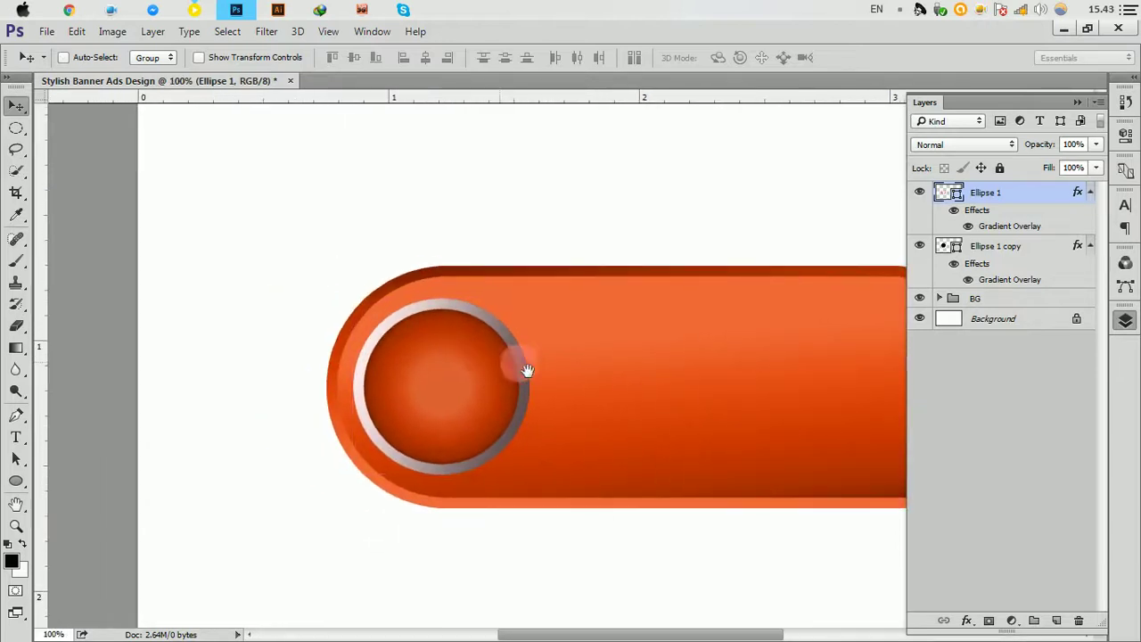
Step: Collapse the effect lists of Ellipse 1 copy and Ellipse 1, and select the Ellipse Tool
{"action": "left_click", "coordinate": [1090, 245]}
{"action": "left_click", "coordinate": [1097, 193]}
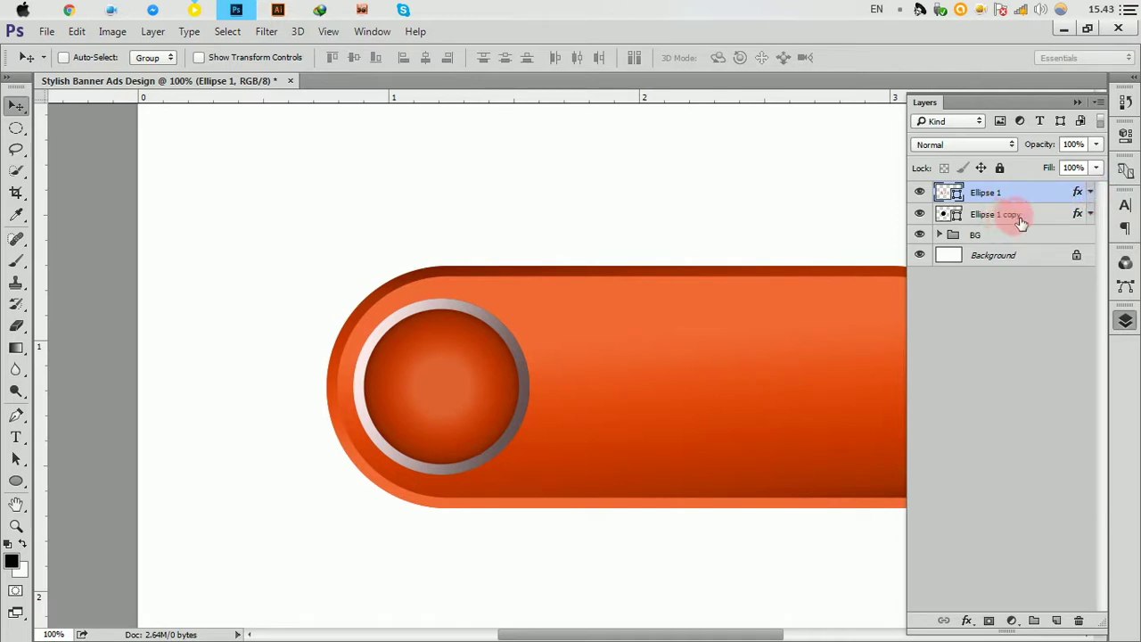
{"action": "left_click", "coordinate": [18, 483]}
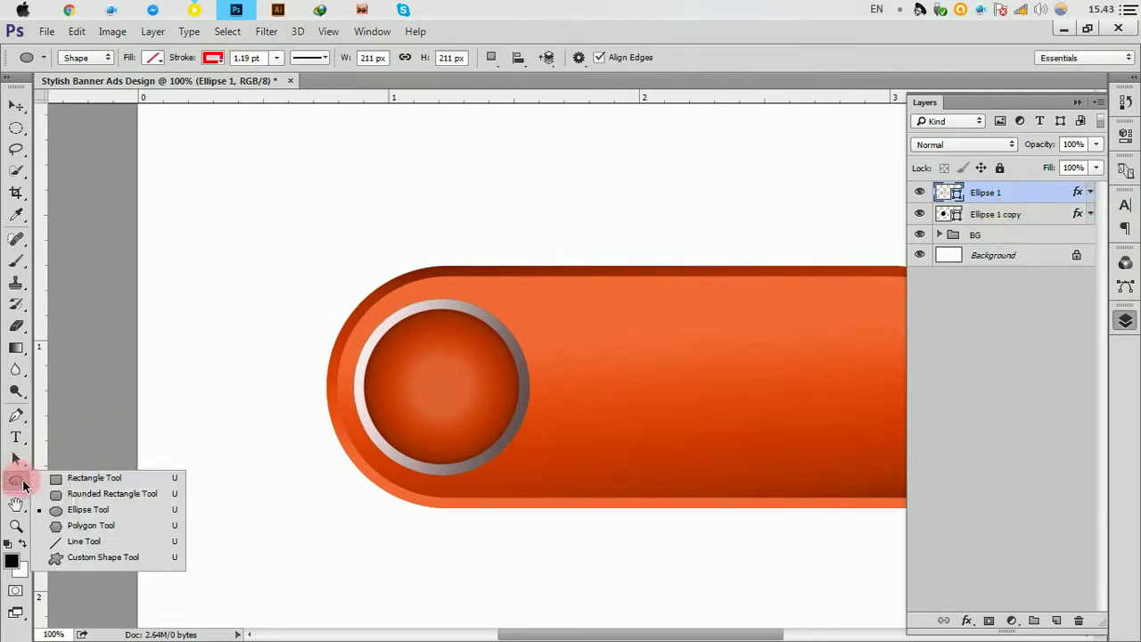
{"action": "left_click", "coordinate": [77, 509]}
{"action": "left_click", "coordinate": [419, 371]}
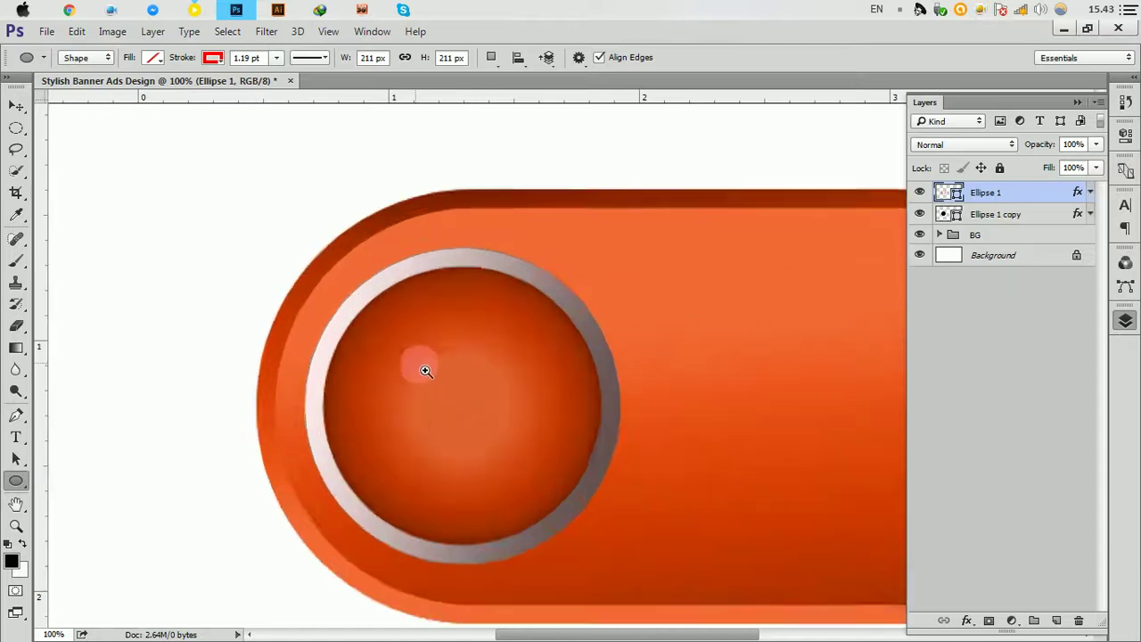
Step: Draw a white circle with no outline over the knob
{"action": "left_click_drag", "start_coordinate": [401, 318], "coordinate": [554, 437]}
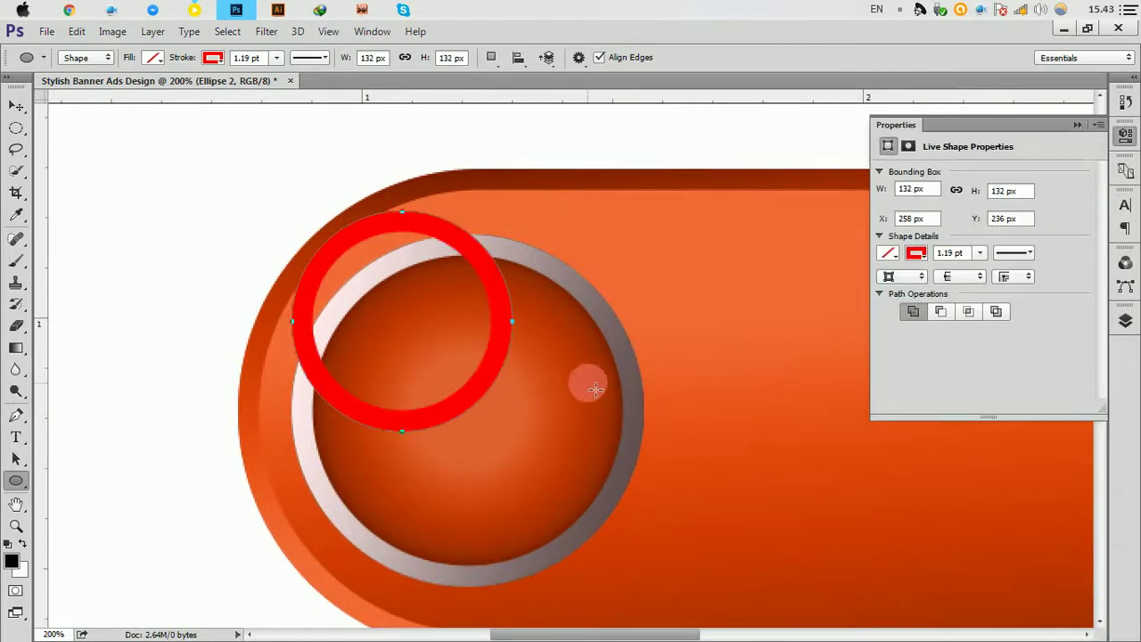
{"action": "left_click", "coordinate": [890, 254]}
{"action": "left_click", "coordinate": [964, 344]}
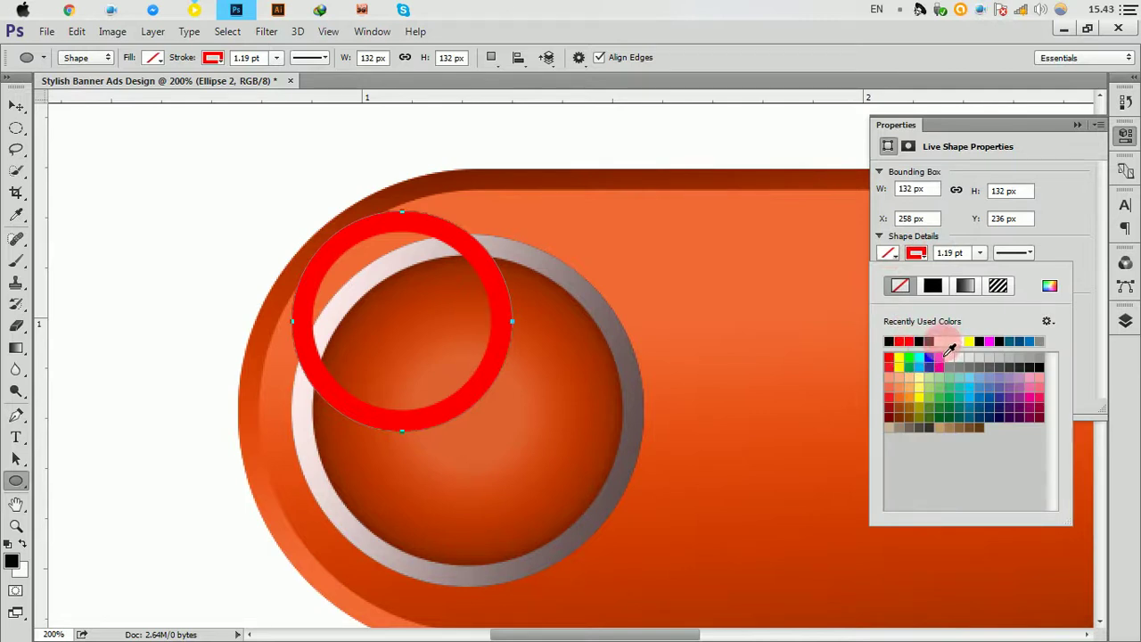
{"action": "left_click", "coordinate": [949, 344]}
{"action": "left_click", "coordinate": [927, 287]}
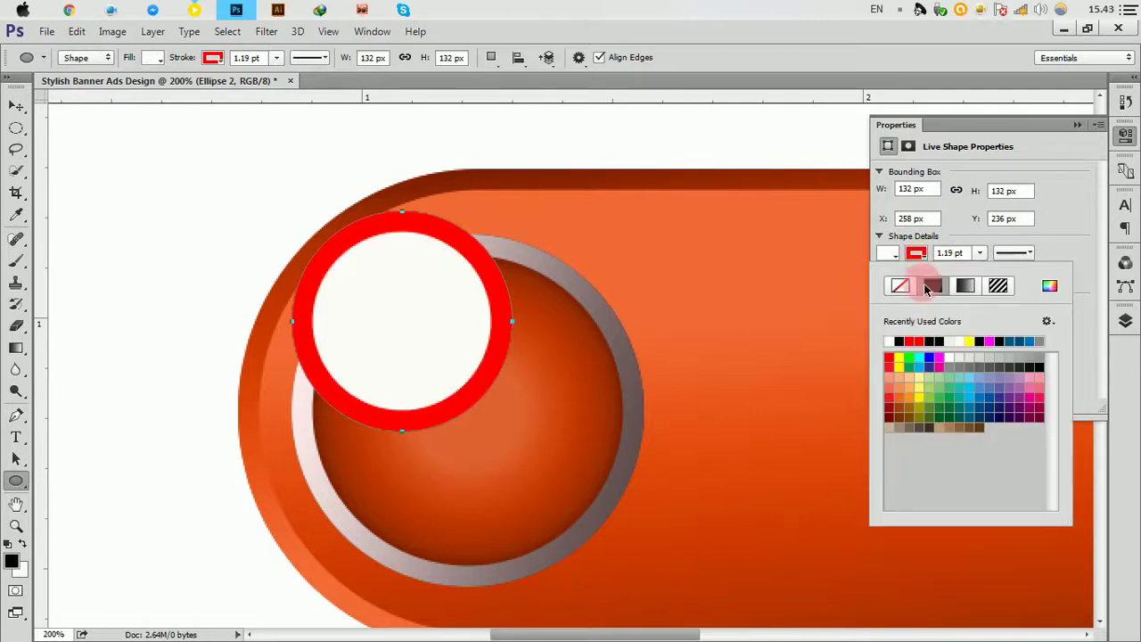
{"action": "left_click", "coordinate": [900, 285]}
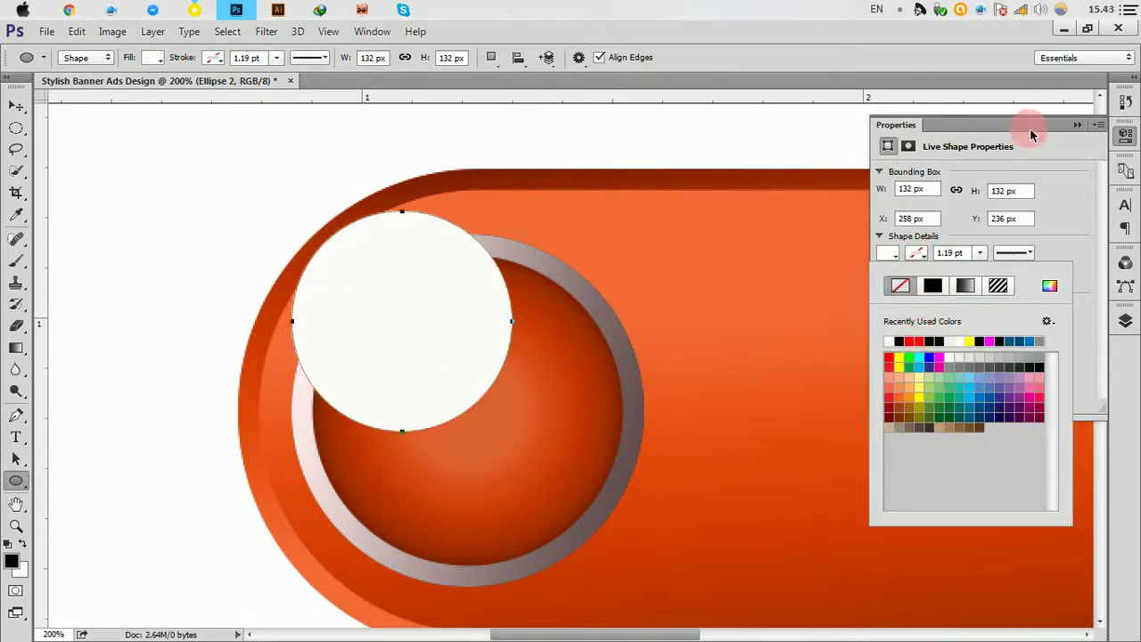
{"action": "left_click", "coordinate": [1077, 124]}
Step: Centre the white circle in the ring, squash it to 74% height, and nudge it right and up
{"action": "left_click", "coordinate": [16, 106]}
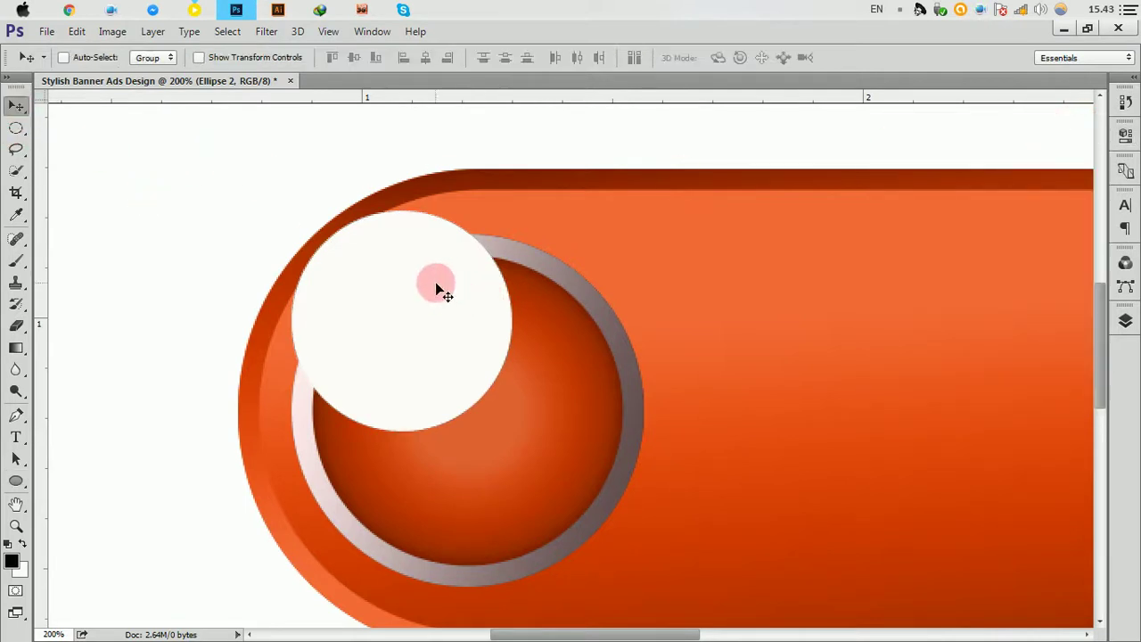
{"action": "left_click_drag", "start_coordinate": [436, 284], "coordinate": [496, 354]}
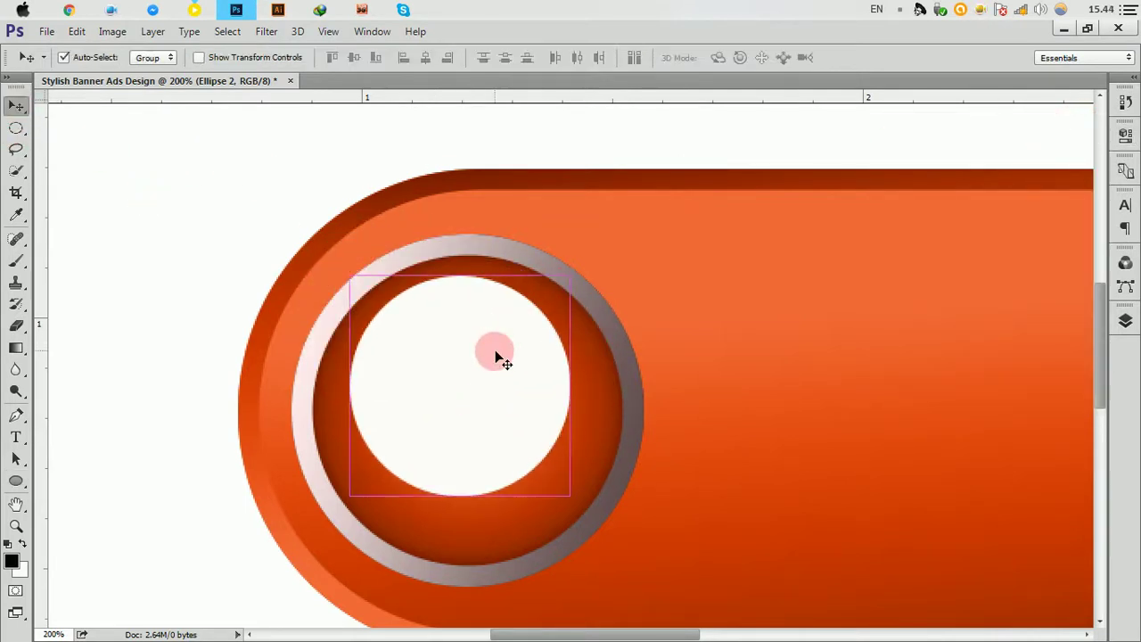
{"action": "key", "text": "ctrl+t"}
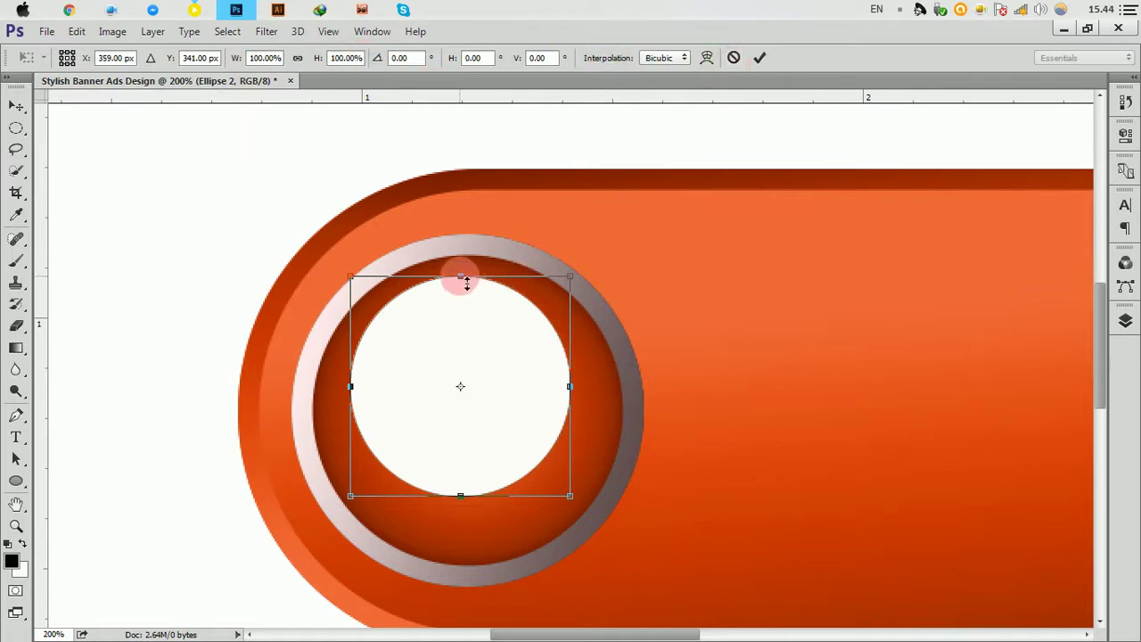
{"action": "left_click_drag", "start_coordinate": [466, 283], "coordinate": [469, 311]}
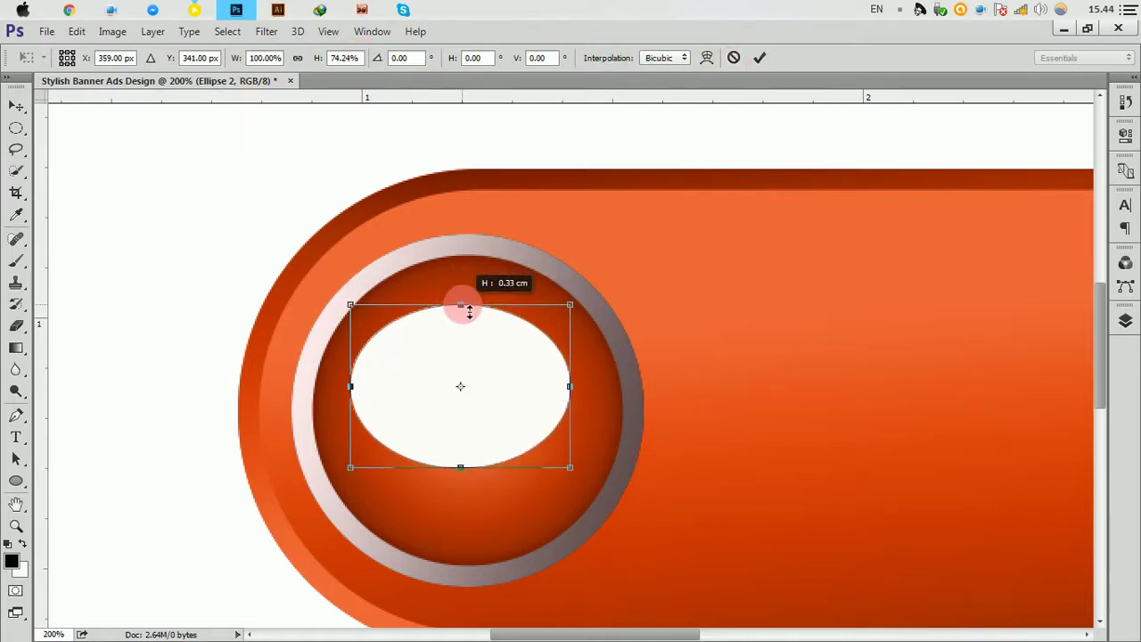
{"action": "left_click", "coordinate": [760, 58]}
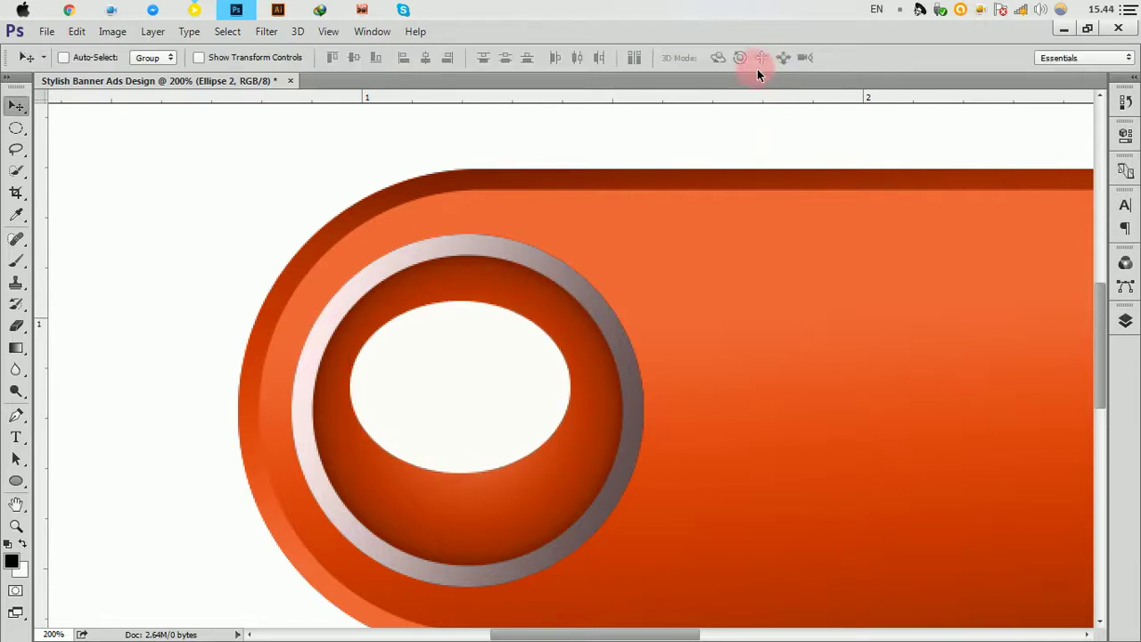
{"action": "left_click_drag", "start_coordinate": [489, 343], "coordinate": [496, 340]}
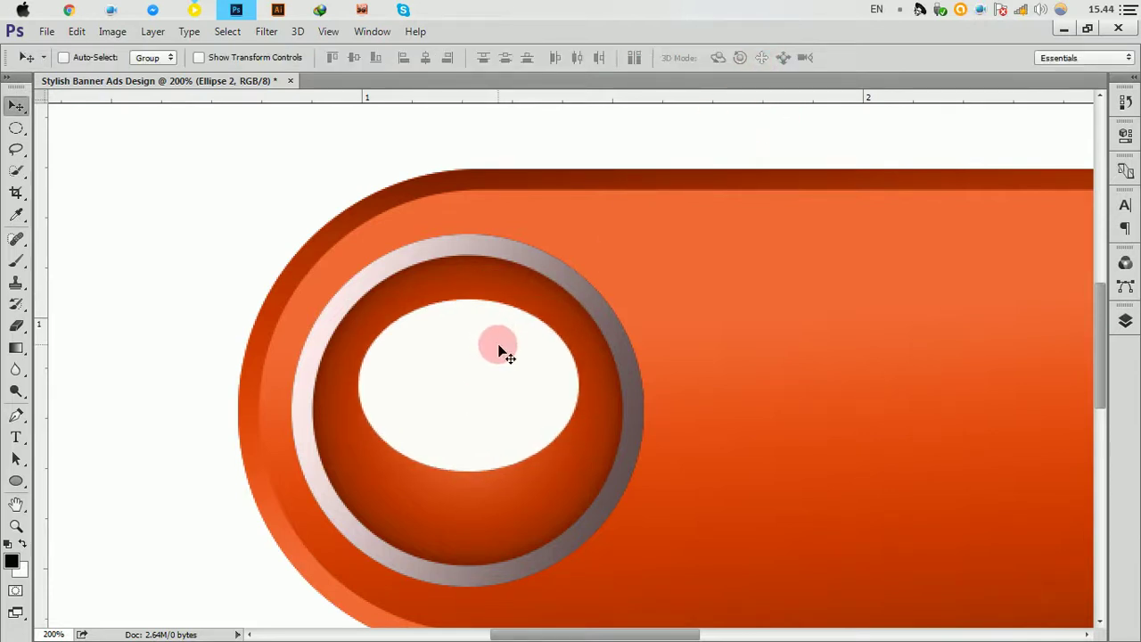
{"action": "key", "text": "Up"}
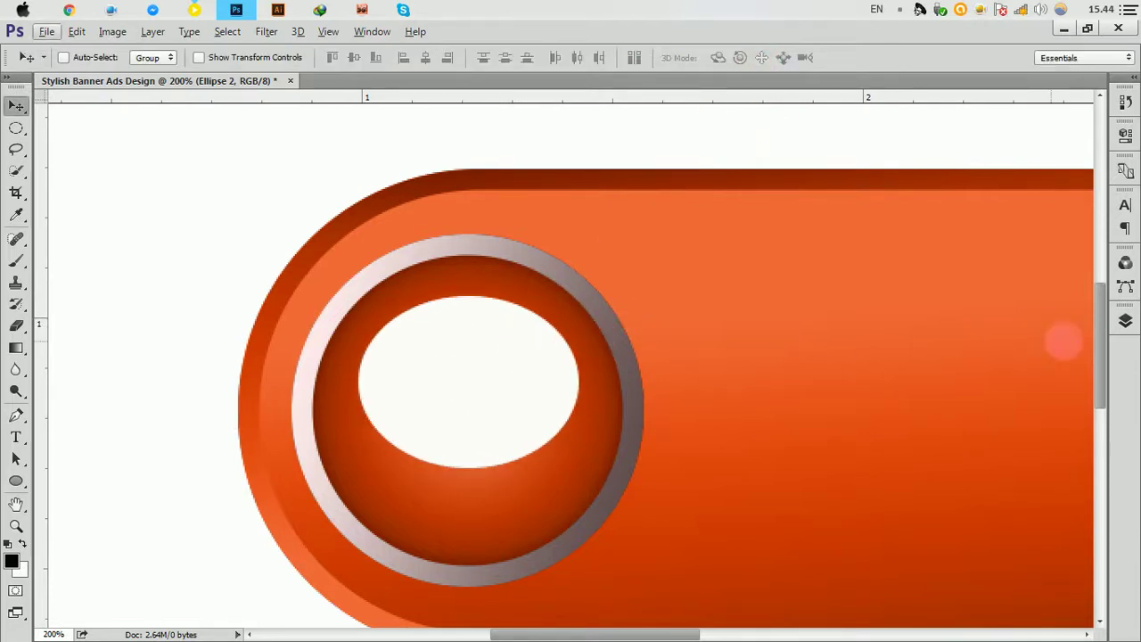
{"action": "left_click", "coordinate": [1082, 333], "text": "alt"}
{"action": "left_click", "coordinate": [1126, 321]}
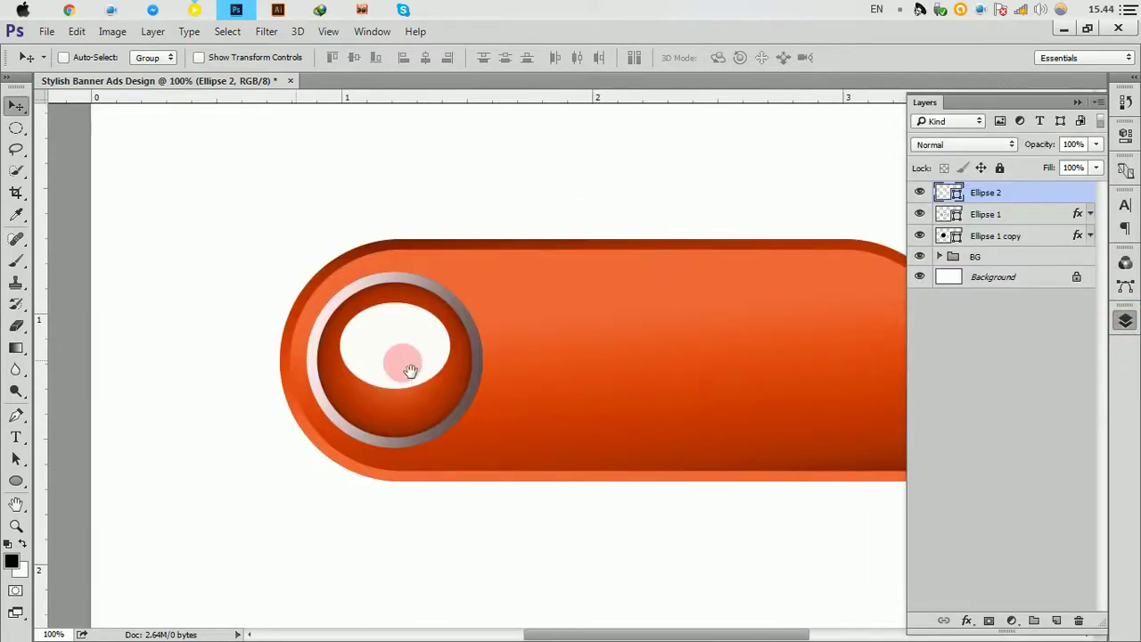
Step: Fade out the bottom of the white oval with a gradient mask
{"action": "left_click_drag", "start_coordinate": [789, 399], "coordinate": [358, 345]}
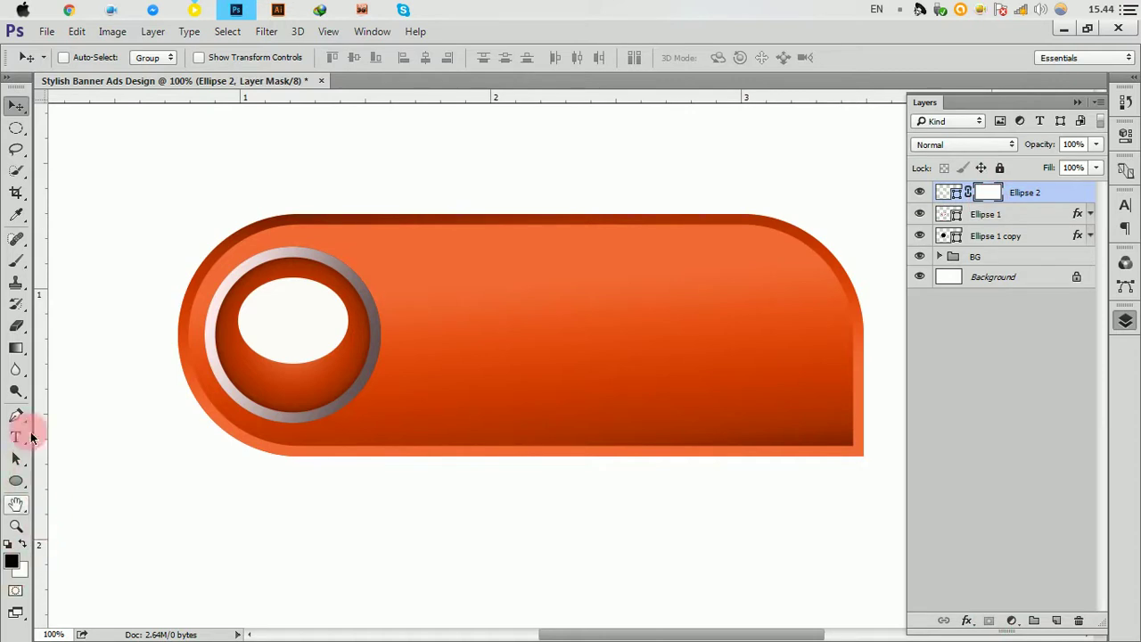
{"action": "left_click", "coordinate": [16, 348]}
{"action": "left_click_drag", "start_coordinate": [318, 357], "coordinate": [295, 392]}
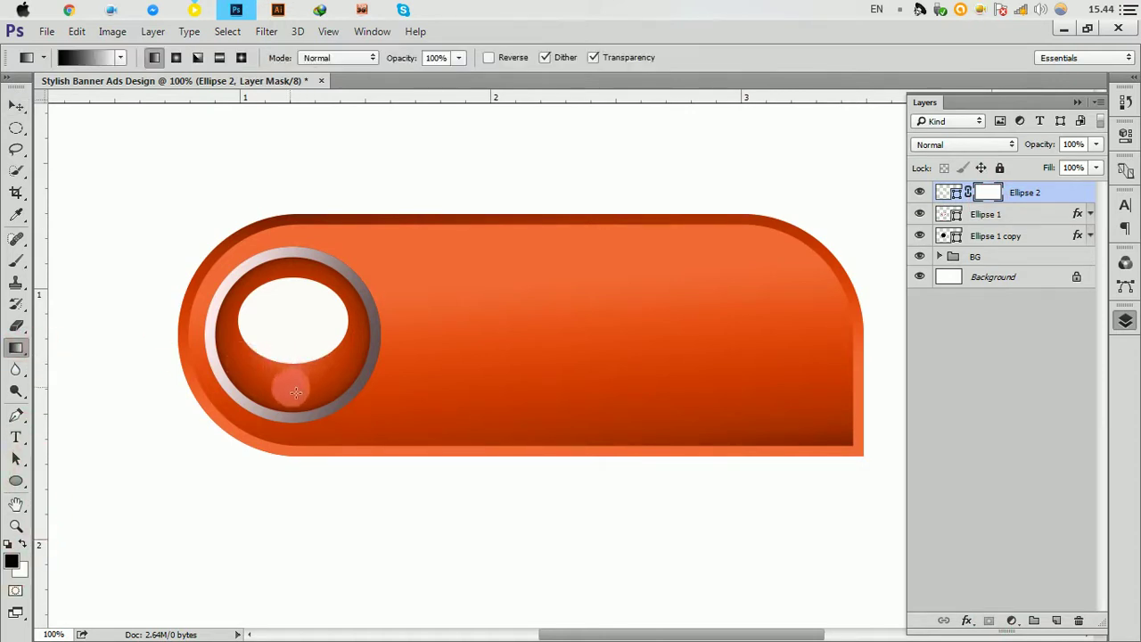
{"action": "left_click_drag", "start_coordinate": [288, 326], "coordinate": [290, 349]}
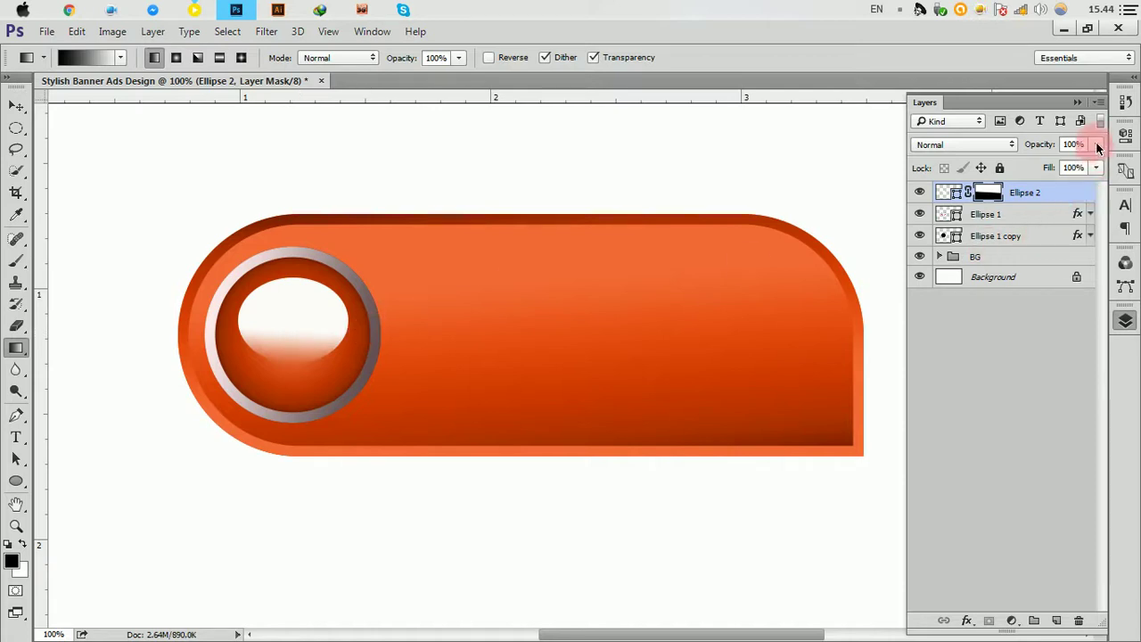
Step: Lower the Ellipse 2 highlight's opacity to 25% and inspect the knob
{"action": "left_click_drag", "start_coordinate": [1099, 148], "coordinate": [1049, 164]}
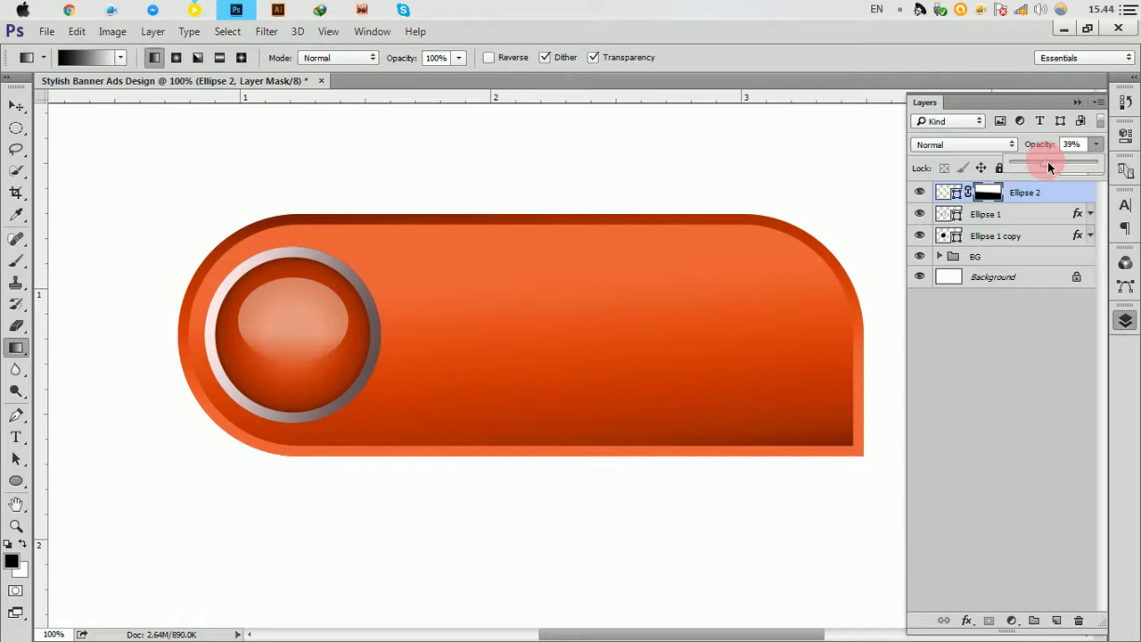
{"action": "left_click_drag", "start_coordinate": [1040, 170], "coordinate": [1037, 169]}
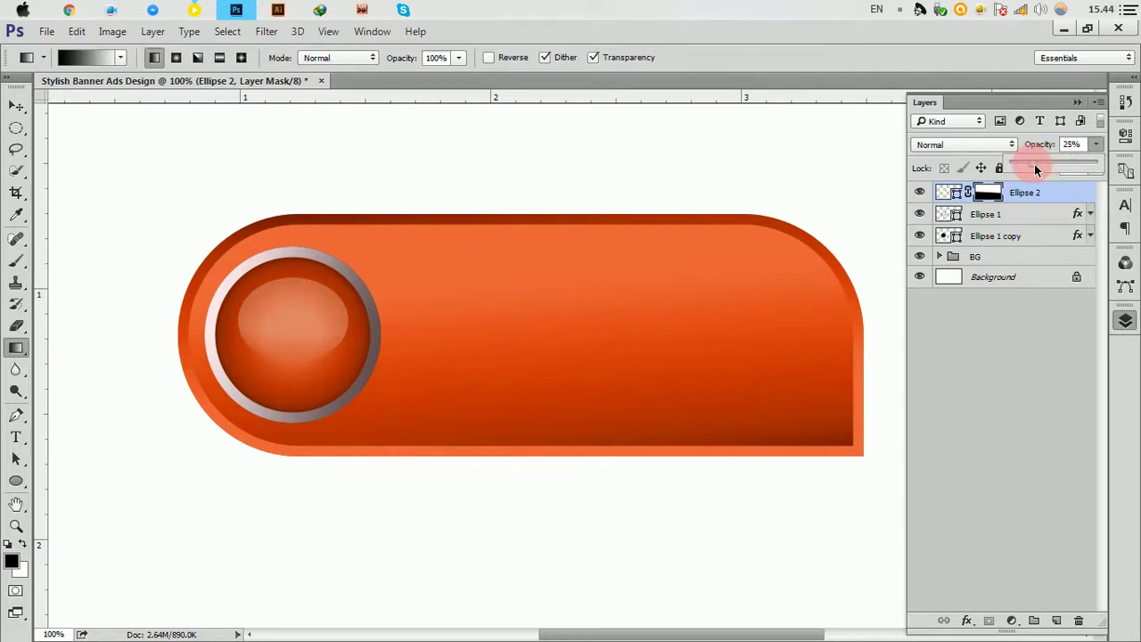
{"action": "left_click", "coordinate": [1088, 106]}
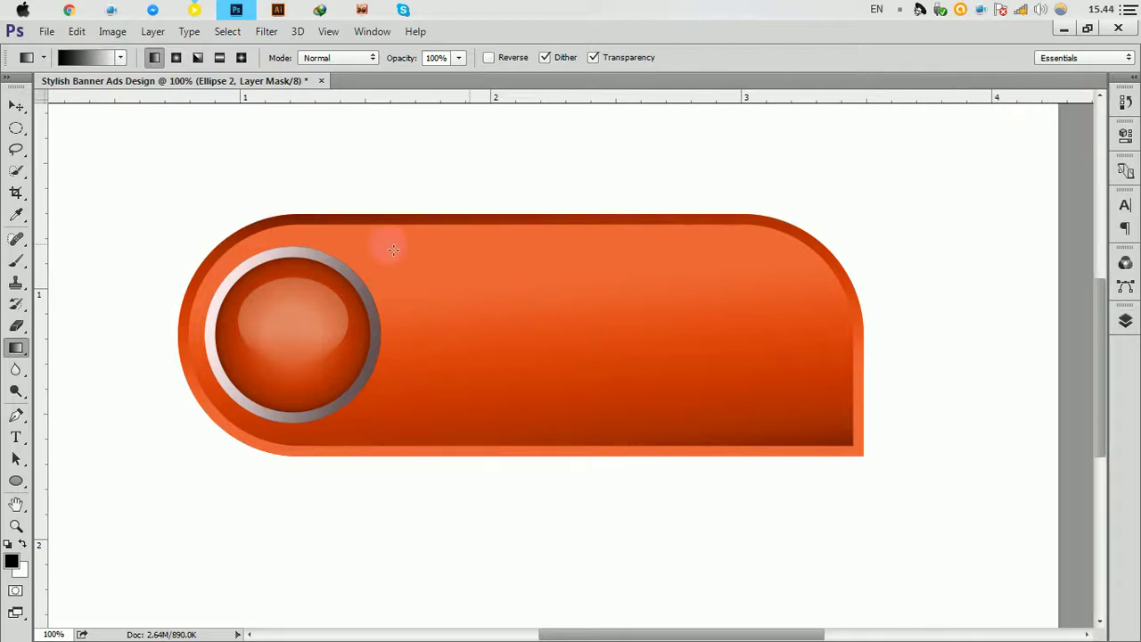
{"action": "left_click", "coordinate": [166, 298], "text": "ctrl"}
{"action": "mouse_move", "coordinate": [339, 298]}
{"action": "left_mouse_down"}
{"action": "mouse_move", "coordinate": [465, 261]}
{"action": "mouse_move", "coordinate": [351, 264]}
{"action": "left_mouse_up"}
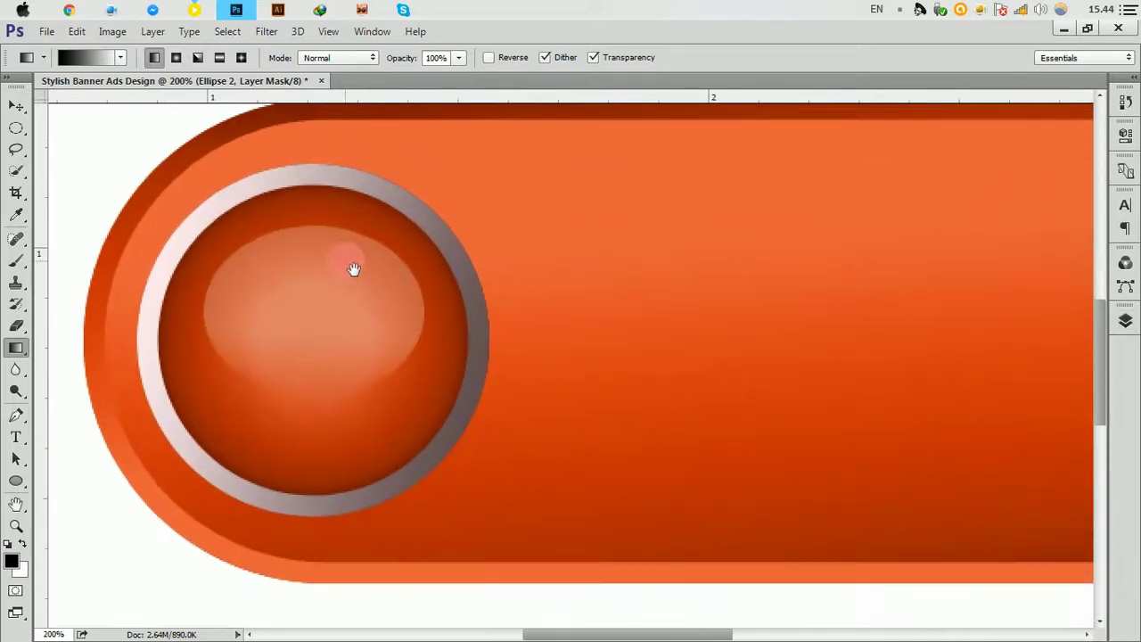
{"action": "left_click_drag", "start_coordinate": [757, 296], "coordinate": [662, 306]}
{"action": "left_click", "coordinate": [648, 313], "text": "alt"}
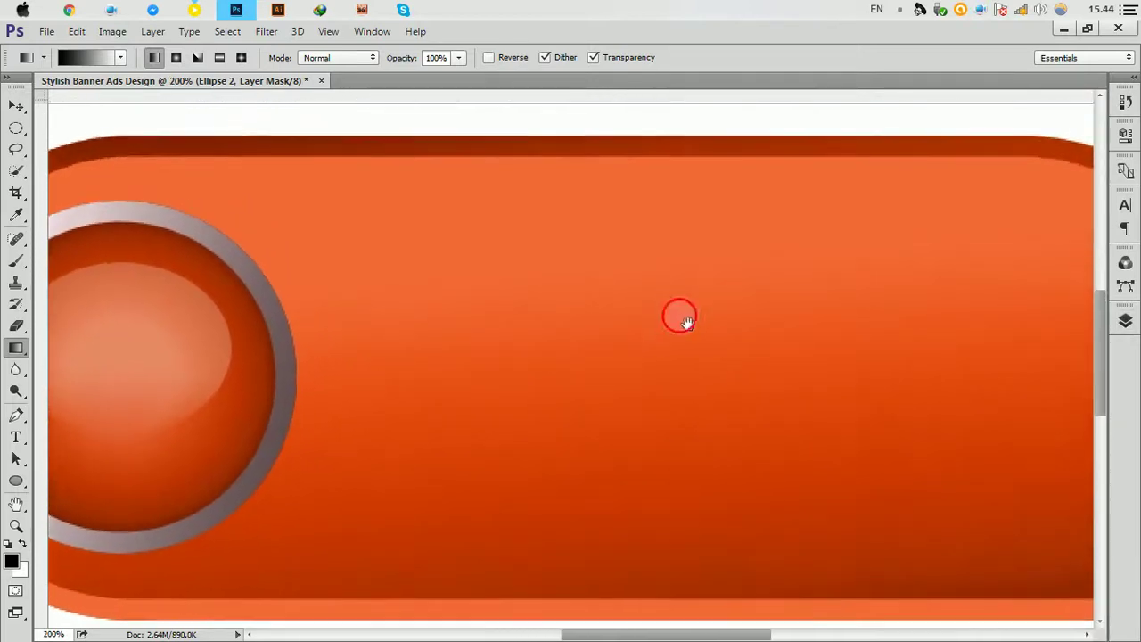
{"action": "left_click_drag", "start_coordinate": [744, 321], "coordinate": [652, 312]}
{"action": "left_click", "coordinate": [1125, 320]}
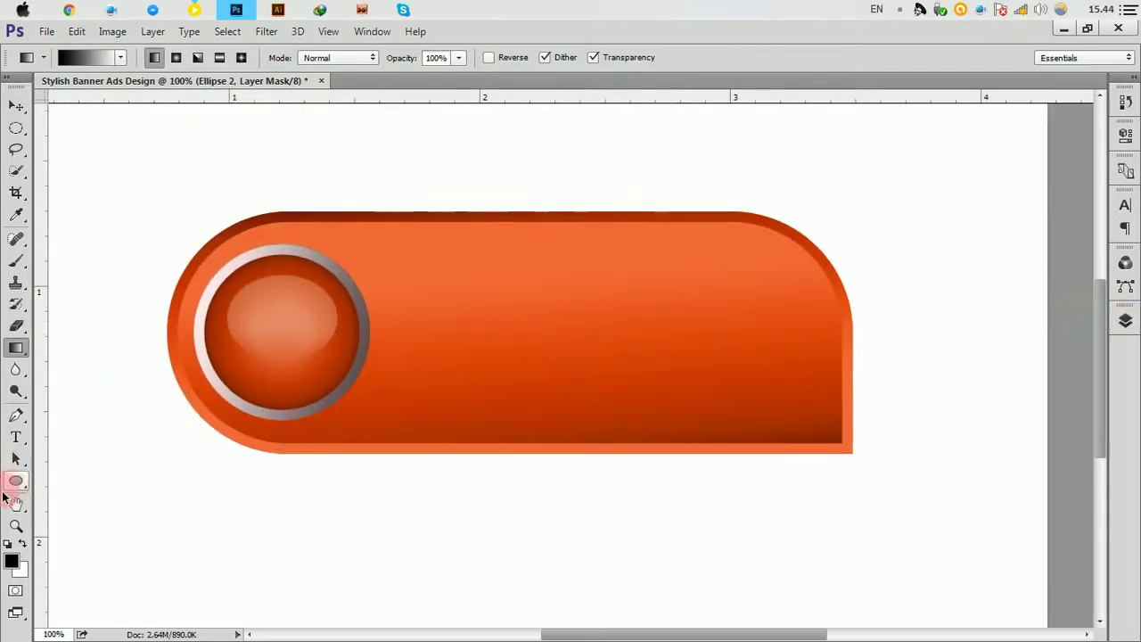
Step: Draw a rounded rectangle over the banner's lower half with a 134 px bottom-left corner
{"action": "left_click_drag", "start_coordinate": [22, 501], "coordinate": [104, 502]}
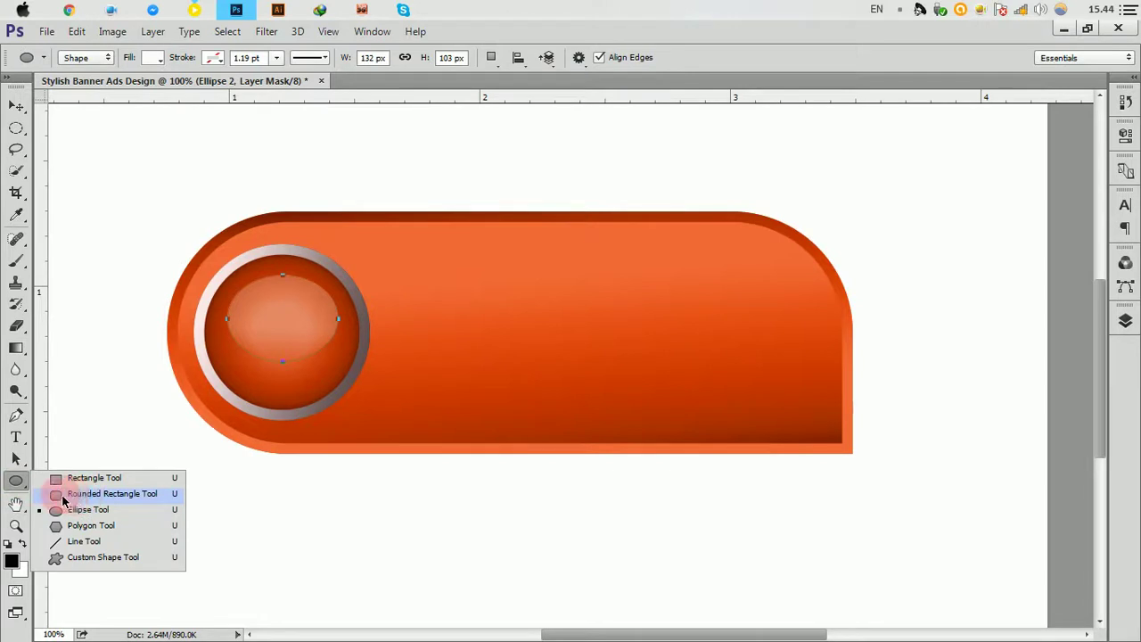
{"action": "left_click", "coordinate": [148, 494]}
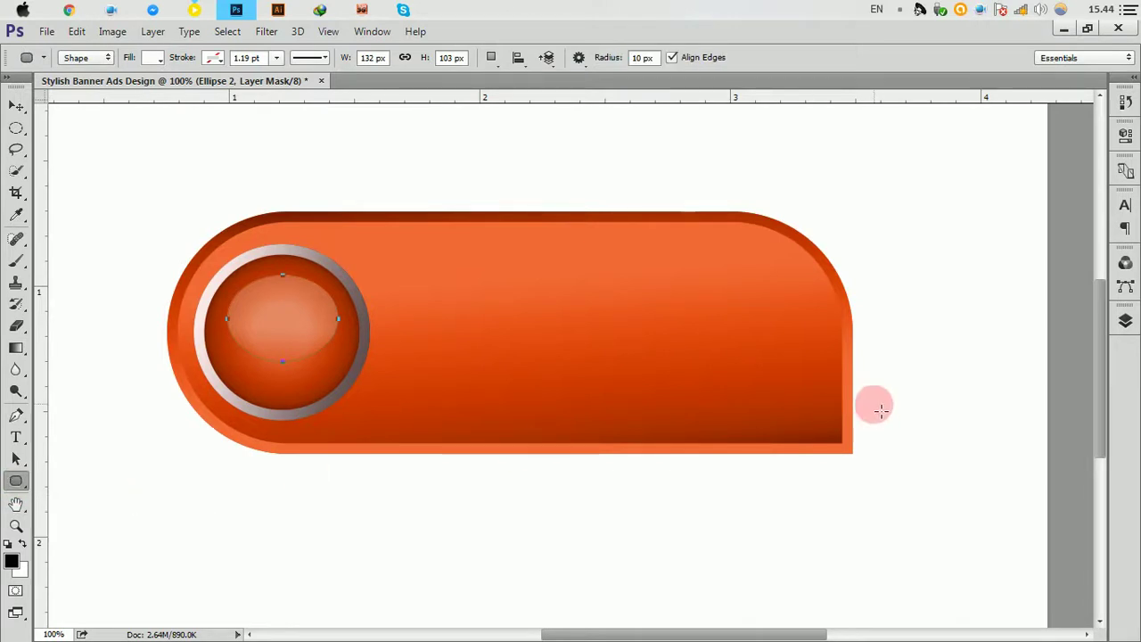
{"action": "mouse_move", "coordinate": [855, 454]}
{"action": "left_mouse_down"}
{"action": "mouse_move", "coordinate": [357, 352]}
{"action": "mouse_move", "coordinate": [175, 330]}
{"action": "left_mouse_up"}
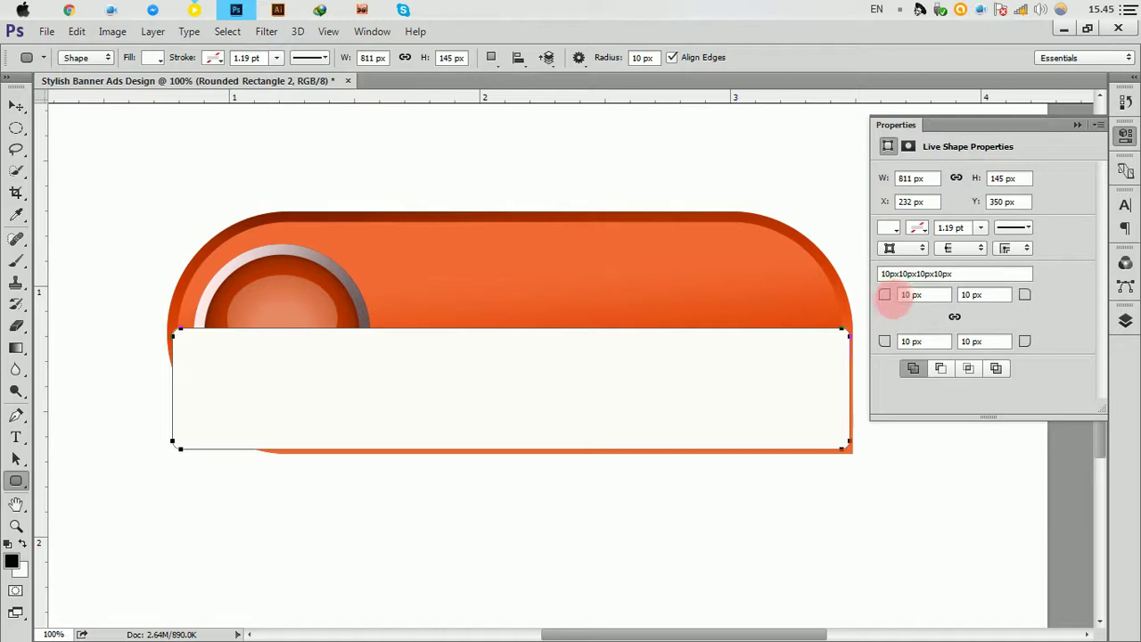
{"action": "left_click", "coordinate": [885, 298]}
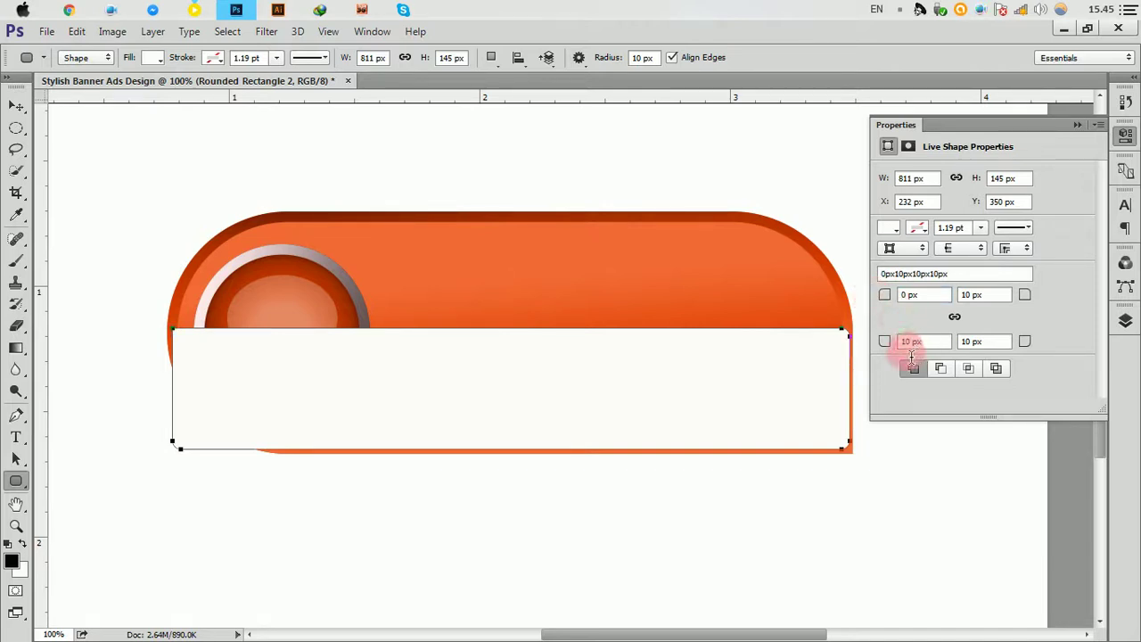
{"action": "left_click_drag", "start_coordinate": [885, 342], "coordinate": [986, 346]}
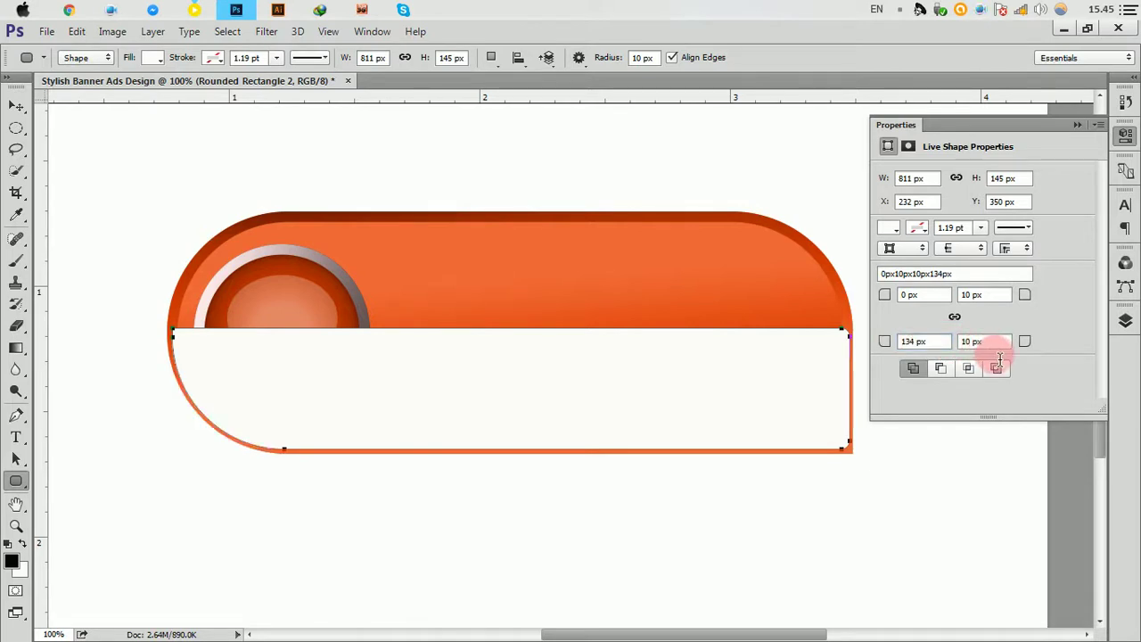
{"action": "left_click", "coordinate": [1079, 125]}
Step: Move Rounded Rectangle 2 into the BG group in the layer stack
{"action": "left_click", "coordinate": [1125, 319]}
{"action": "mouse_move", "coordinate": [1022, 193]}
{"action": "left_mouse_down"}
{"action": "mouse_move", "coordinate": [1034, 236]}
{"action": "mouse_move", "coordinate": [1033, 225]}
{"action": "mouse_move", "coordinate": [1026, 257]}
{"action": "mouse_move", "coordinate": [1006, 272]}
{"action": "left_mouse_up"}
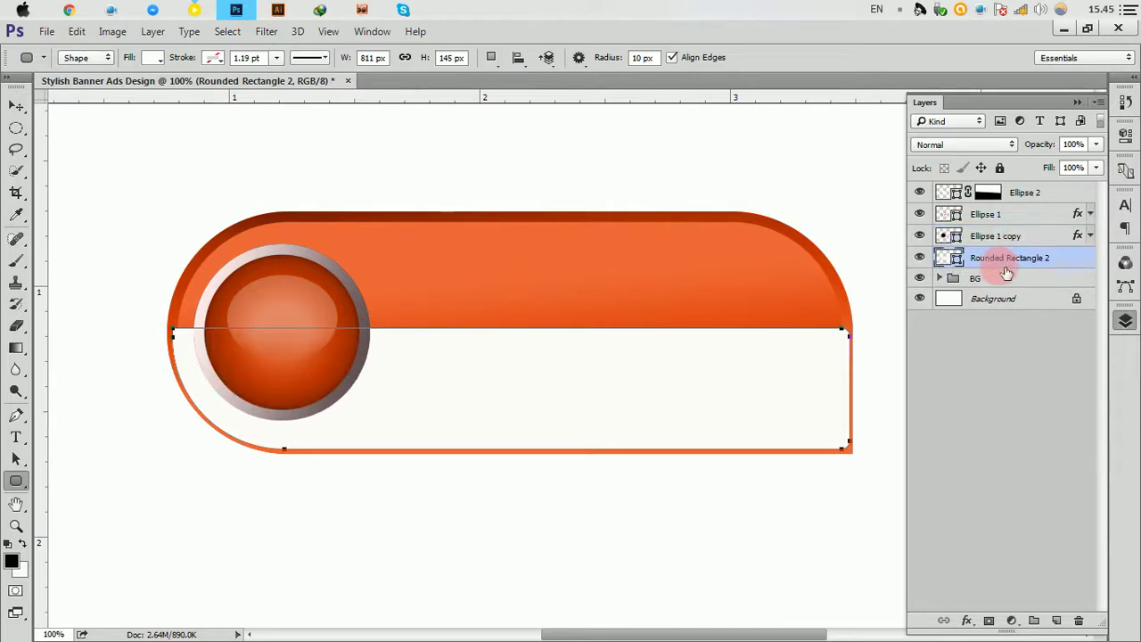
{"action": "left_click", "coordinate": [939, 278]}
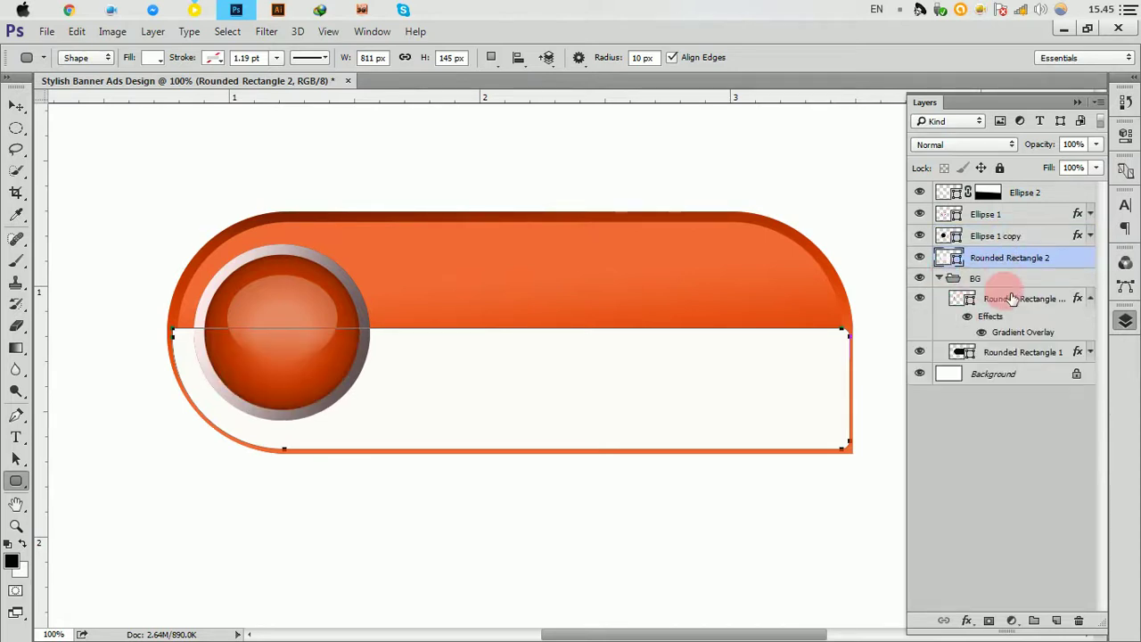
{"action": "left_click", "coordinate": [1015, 299]}
{"action": "left_click_drag", "start_coordinate": [999, 258], "coordinate": [1012, 346]}
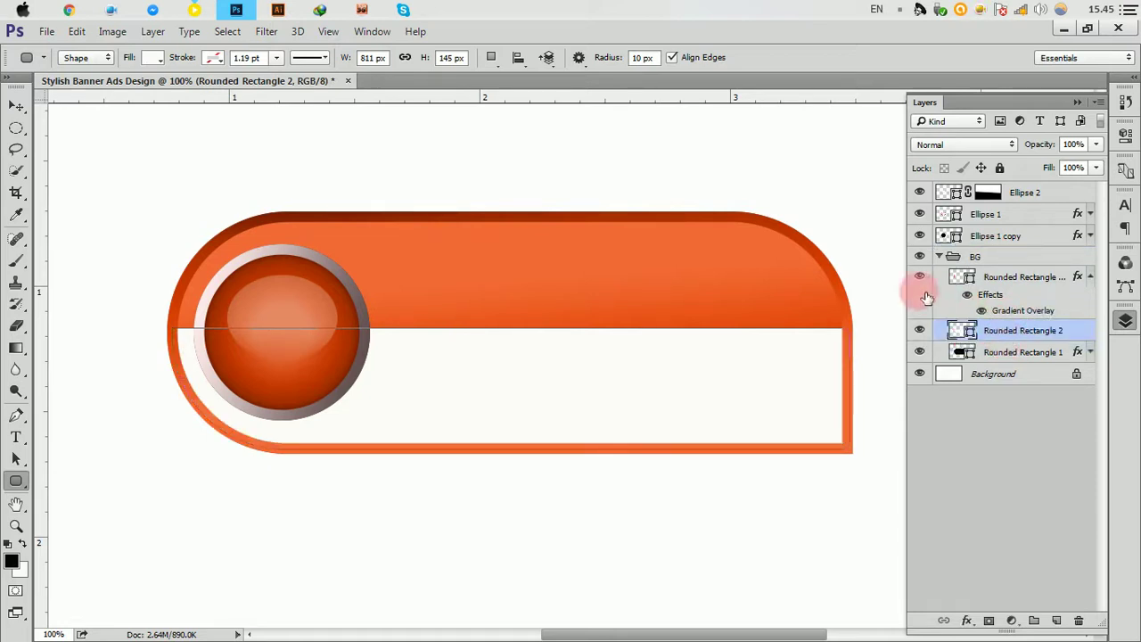
{"action": "left_click", "coordinate": [15, 105]}
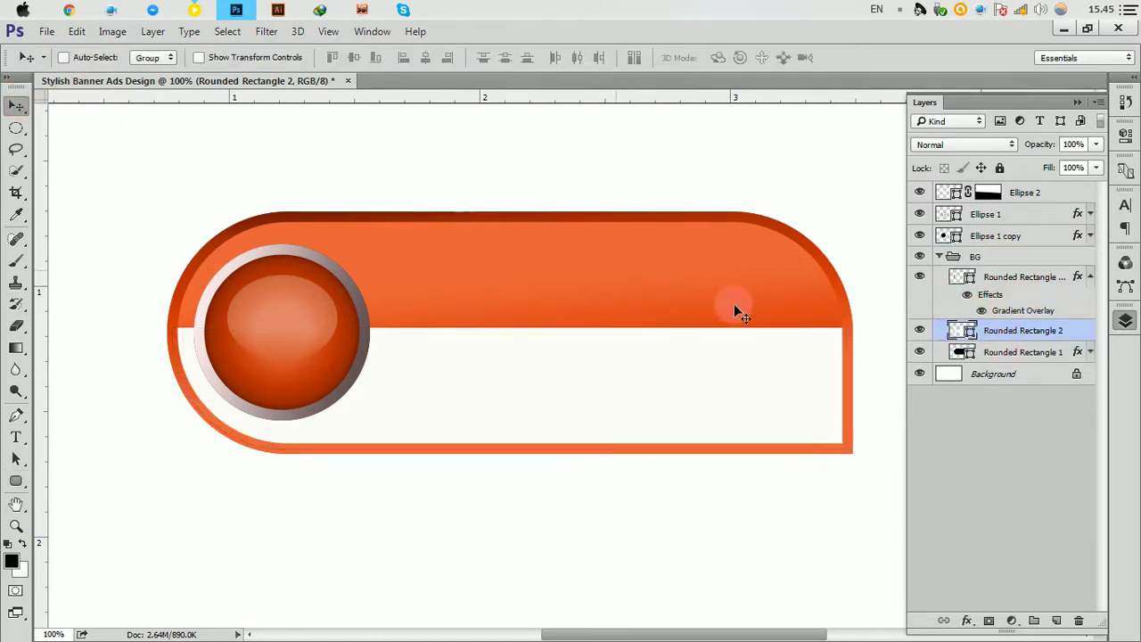
Step: Add an orange preset Gradient Overlay to Rounded Rectangle 2
{"action": "double_click", "coordinate": [1083, 334]}
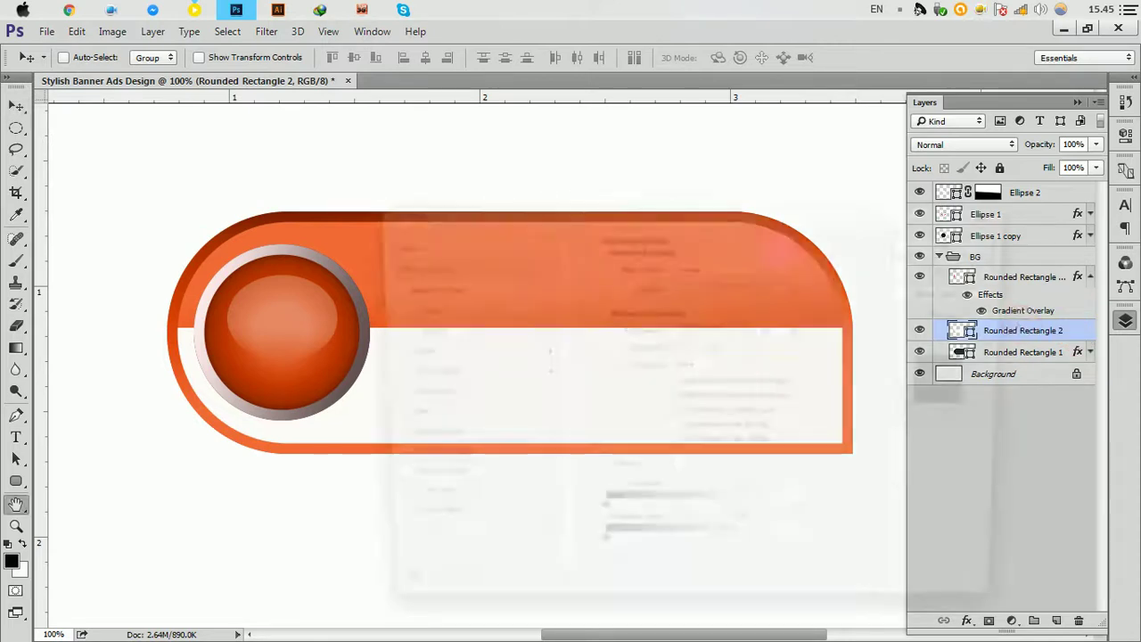
{"action": "left_click_drag", "start_coordinate": [612, 222], "coordinate": [927, 184]}
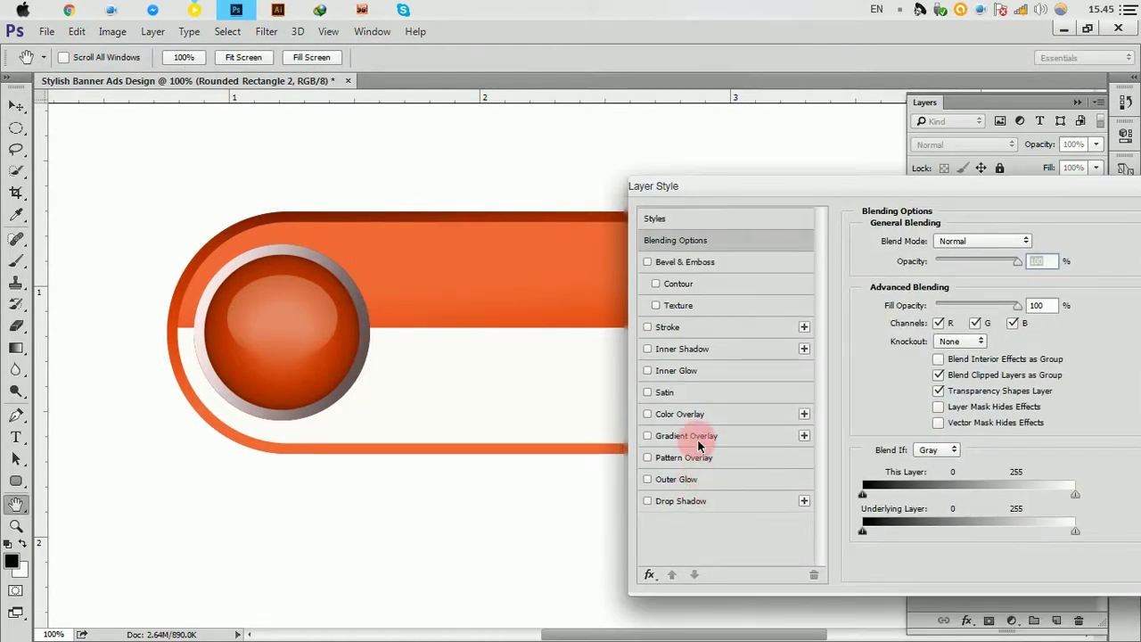
{"action": "left_click", "coordinate": [693, 436]}
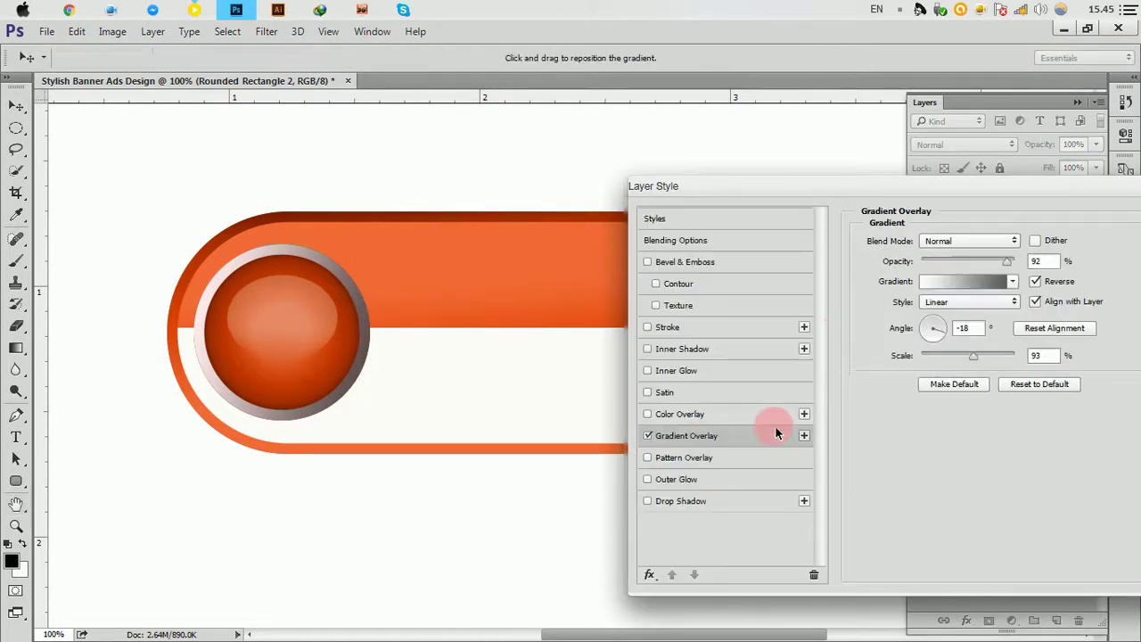
{"action": "left_click", "coordinate": [941, 281]}
{"action": "left_click", "coordinate": [821, 339]}
{"action": "scroll", "coordinate": [822, 330], "scroll_direction": "down", "scroll_amount": 2}
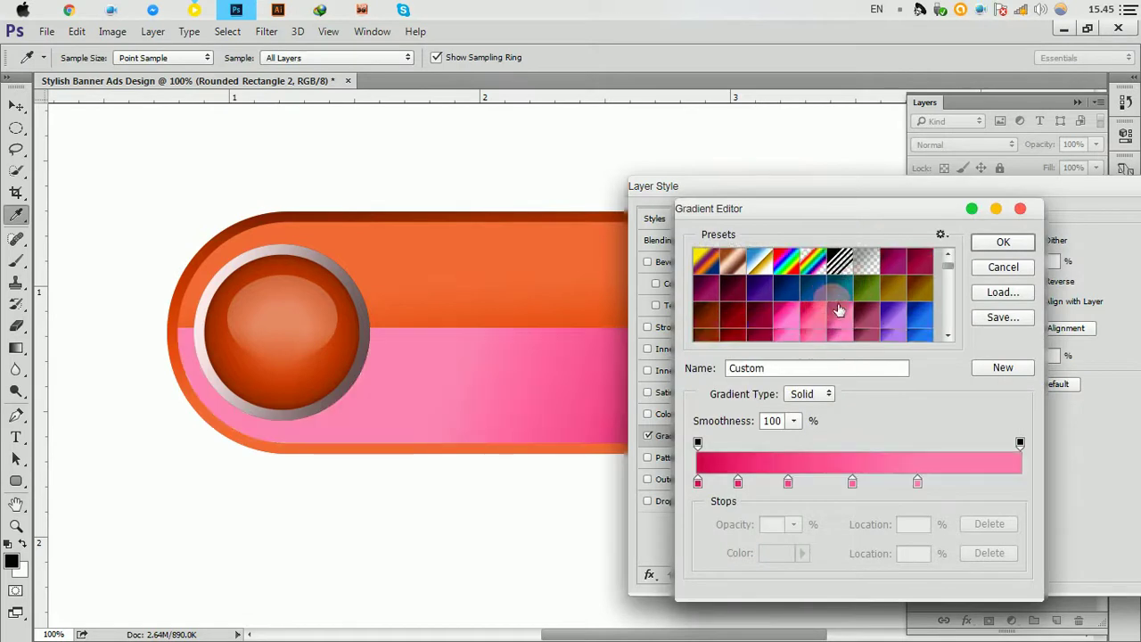
{"action": "scroll", "coordinate": [833, 313], "scroll_direction": "down", "scroll_amount": 3}
{"action": "left_click", "coordinate": [842, 292]}
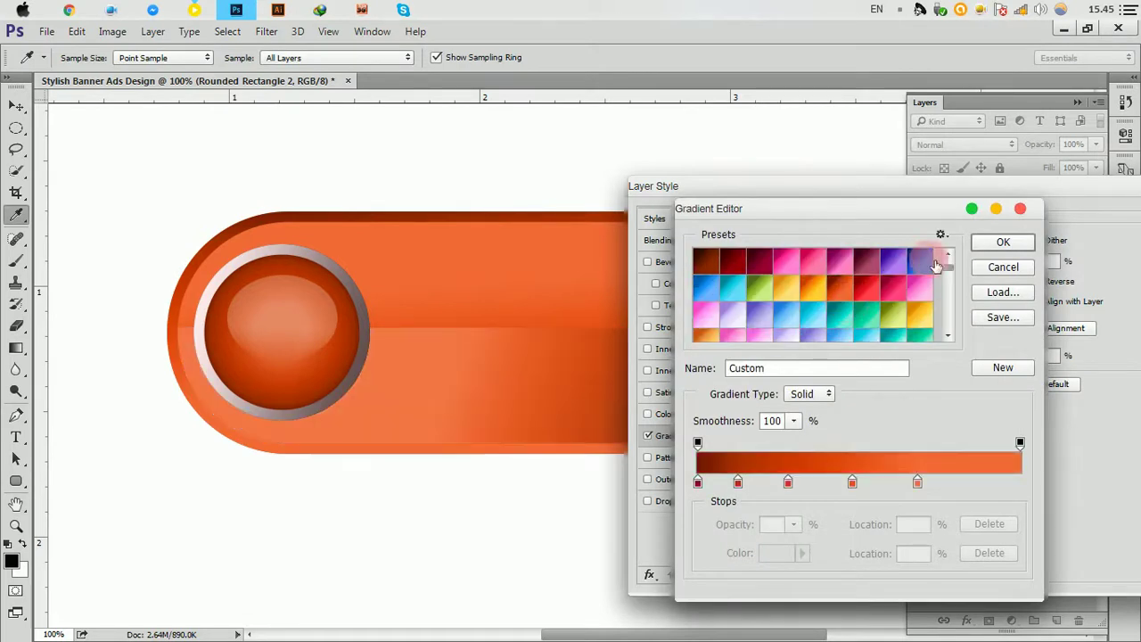
{"action": "left_click", "coordinate": [1002, 243]}
{"action": "mouse_move", "coordinate": [892, 191]}
{"action": "left_mouse_down"}
{"action": "mouse_move", "coordinate": [788, 298]}
{"action": "mouse_move", "coordinate": [878, 278]}
{"action": "mouse_move", "coordinate": [1135, 308]}
{"action": "mouse_move", "coordinate": [373, 480]}
{"action": "mouse_move", "coordinate": [35, 340]}
{"action": "left_mouse_up"}
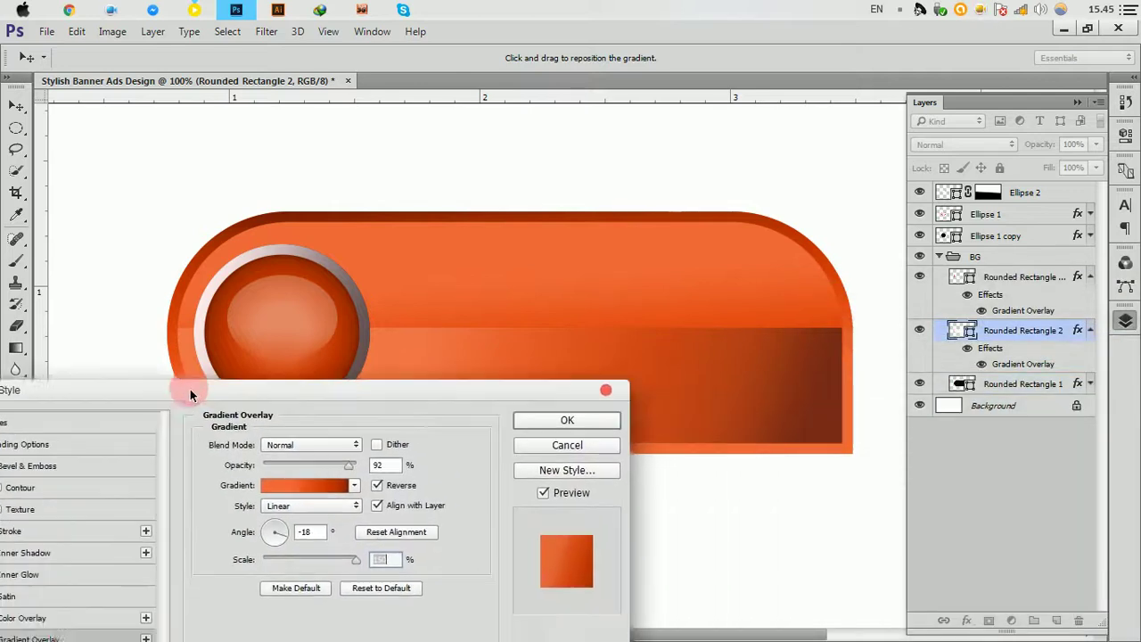
Step: Reverse the gradient and set its angle to about -90° so it darkens downward
{"action": "left_click", "coordinate": [197, 427]}
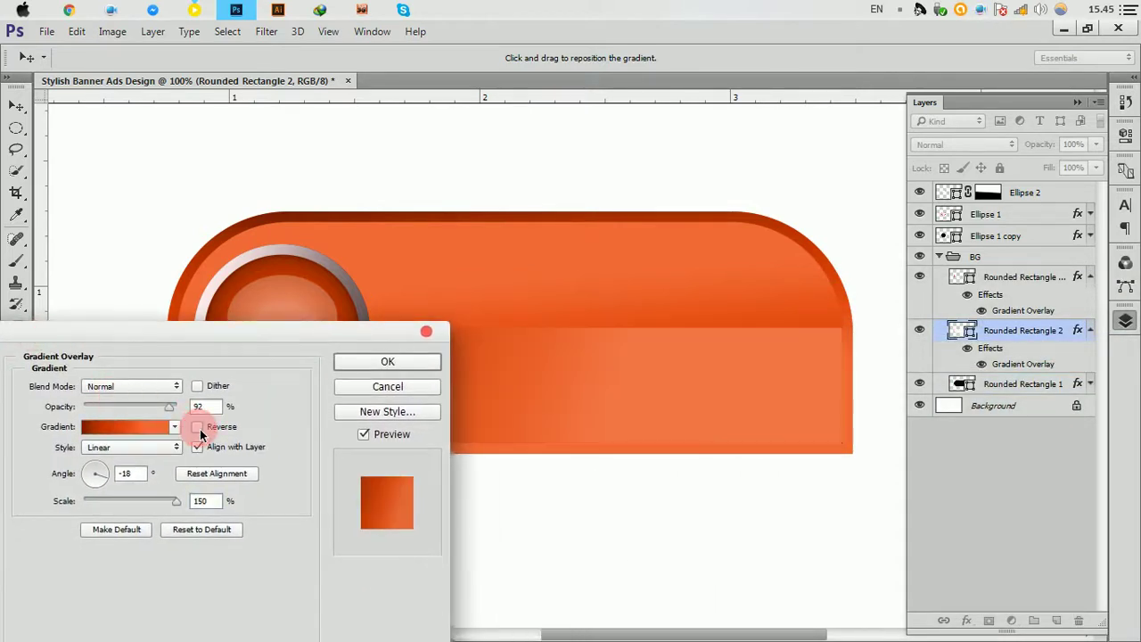
{"action": "left_click", "coordinate": [199, 429]}
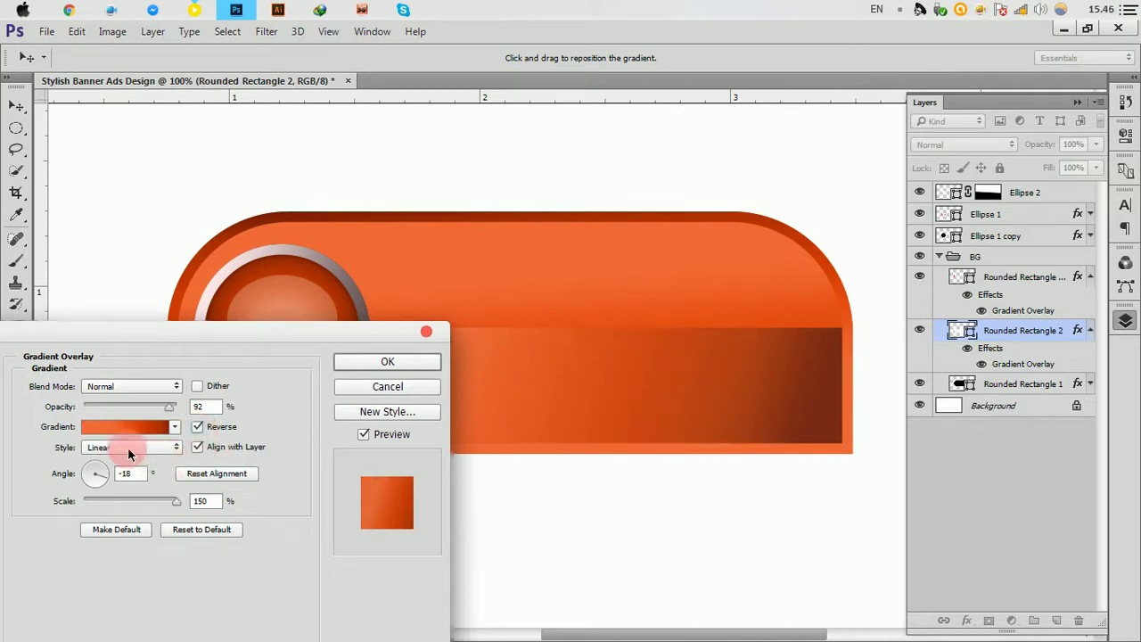
{"action": "left_click", "coordinate": [105, 473]}
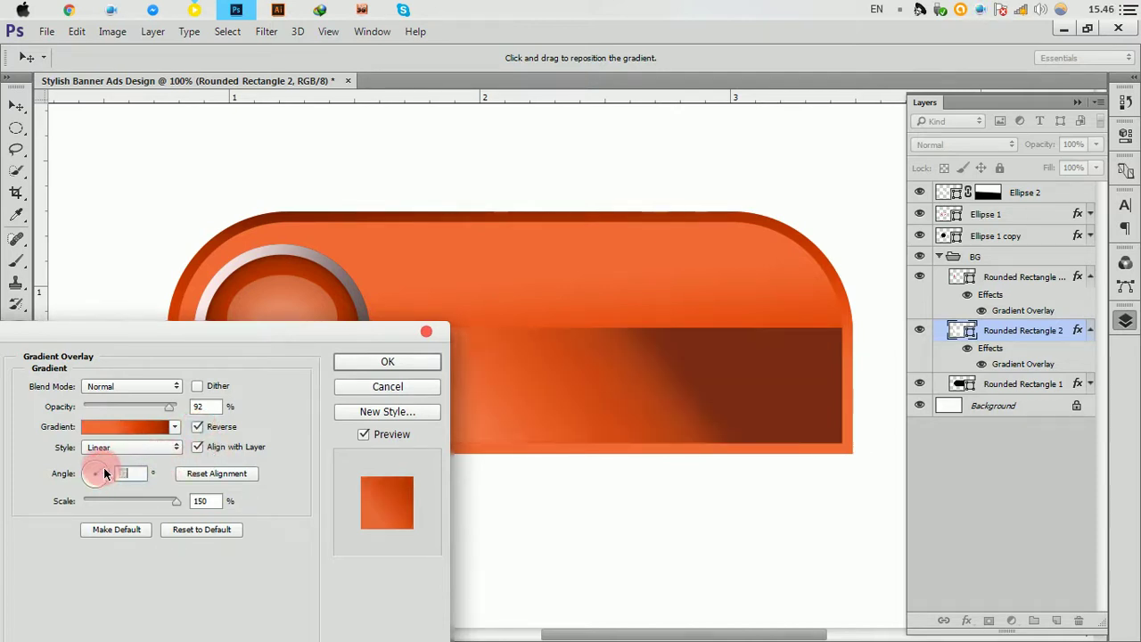
{"action": "mouse_move", "coordinate": [104, 474]}
{"action": "left_mouse_down"}
{"action": "mouse_move", "coordinate": [90, 479]}
{"action": "mouse_move", "coordinate": [98, 488]}
{"action": "left_mouse_up"}
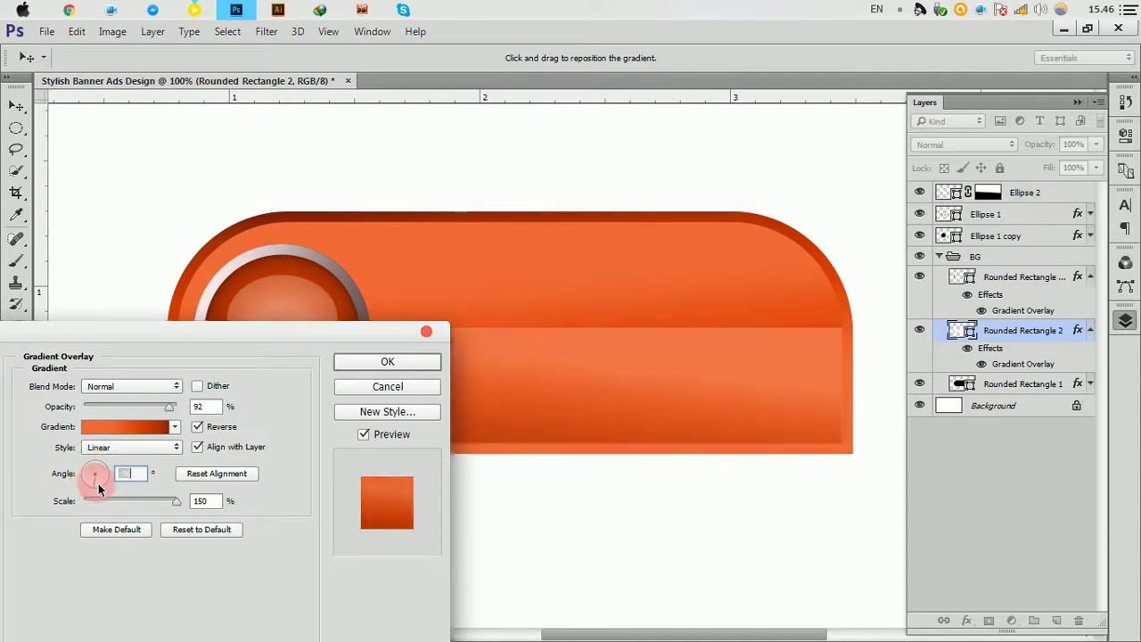
{"action": "left_click_drag", "start_coordinate": [96, 491], "coordinate": [94, 491]}
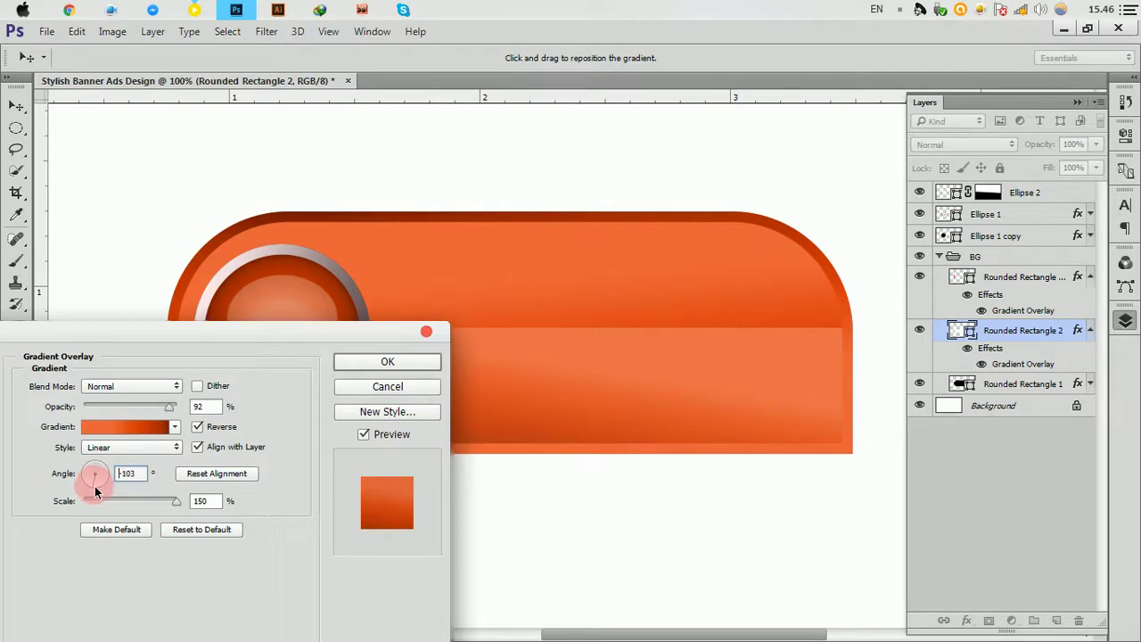
{"action": "left_click_drag", "start_coordinate": [94, 490], "coordinate": [92, 489]}
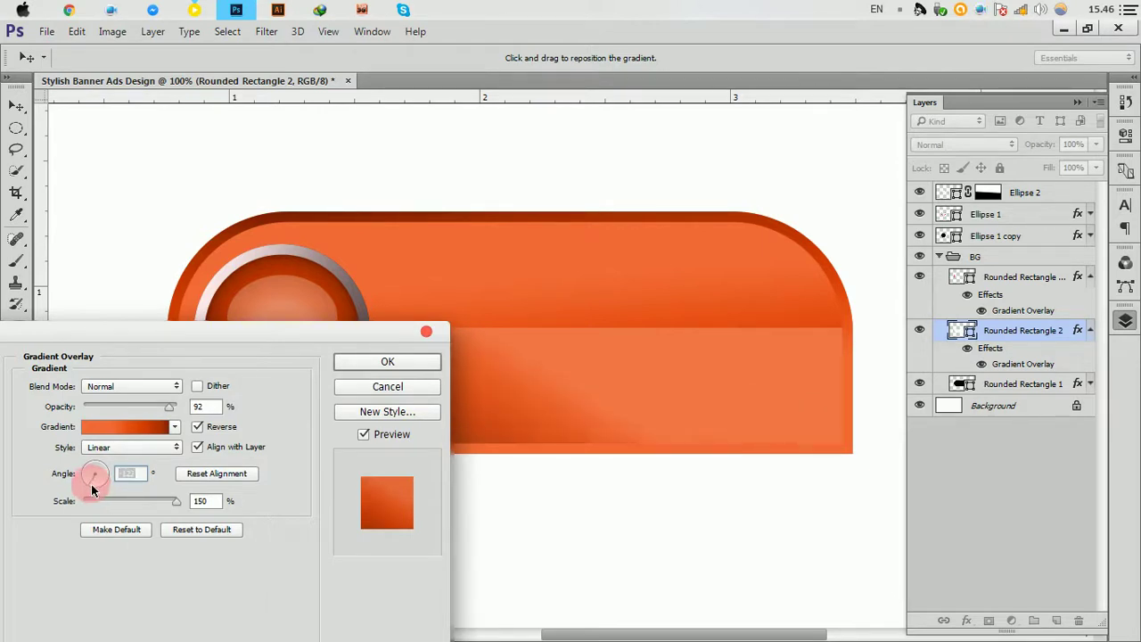
{"action": "left_click", "coordinate": [95, 489]}
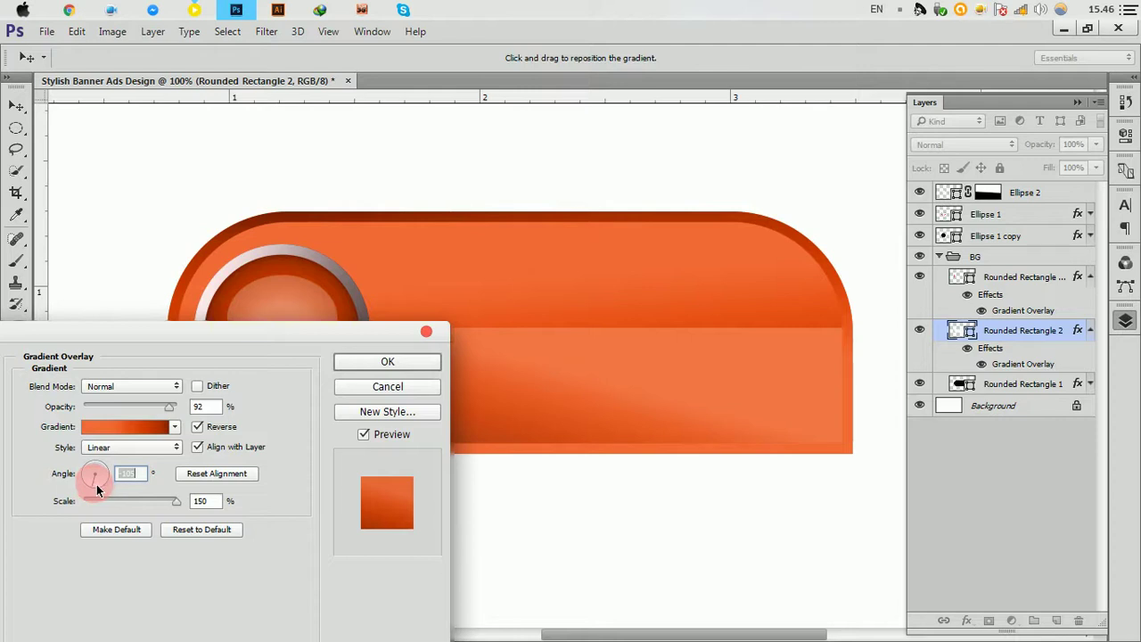
{"action": "left_click_drag", "start_coordinate": [97, 488], "coordinate": [98, 489]}
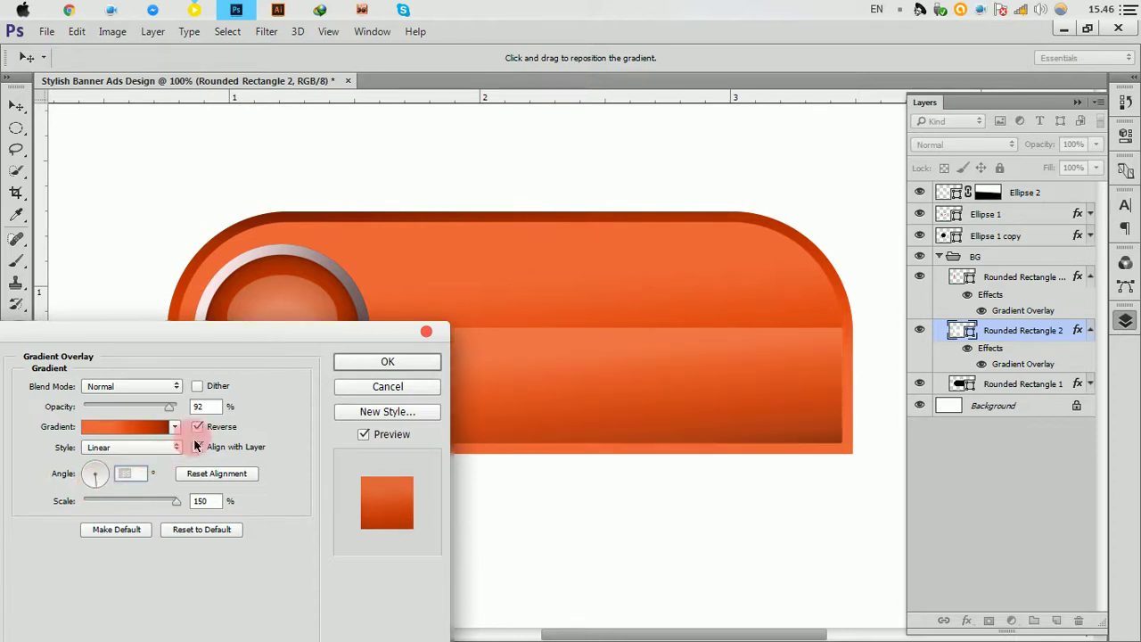
{"action": "left_click", "coordinate": [385, 360]}
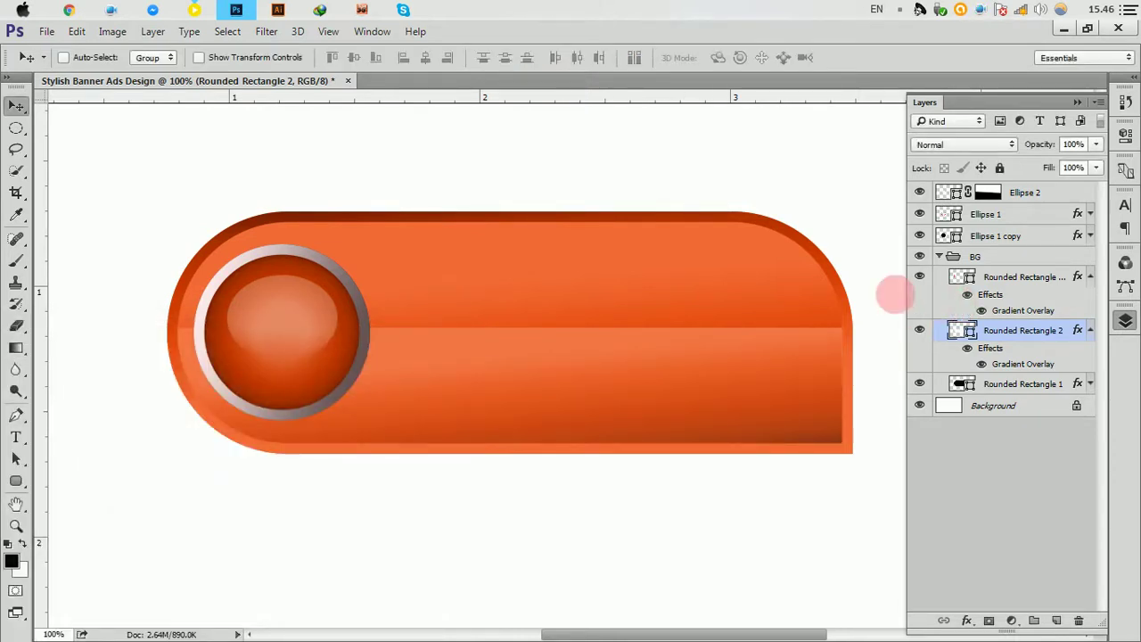
Step: Zoom in on the banner's top edge and place a horizontal guide just above it
{"action": "left_click", "coordinate": [1078, 101]}
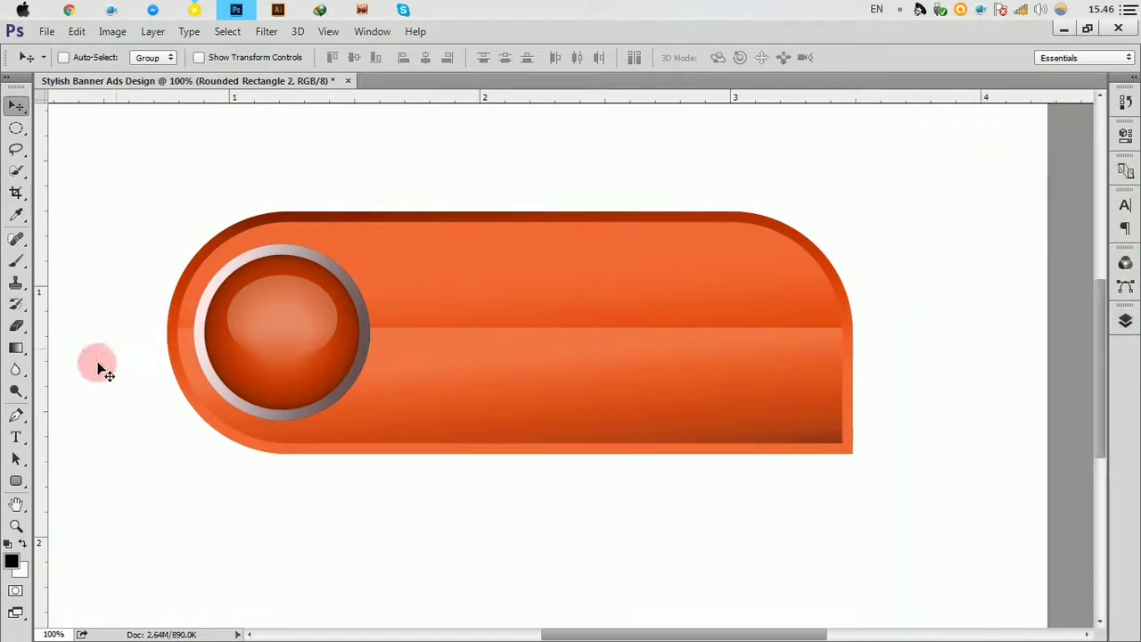
{"action": "left_click", "coordinate": [714, 171], "text": "ctrl"}
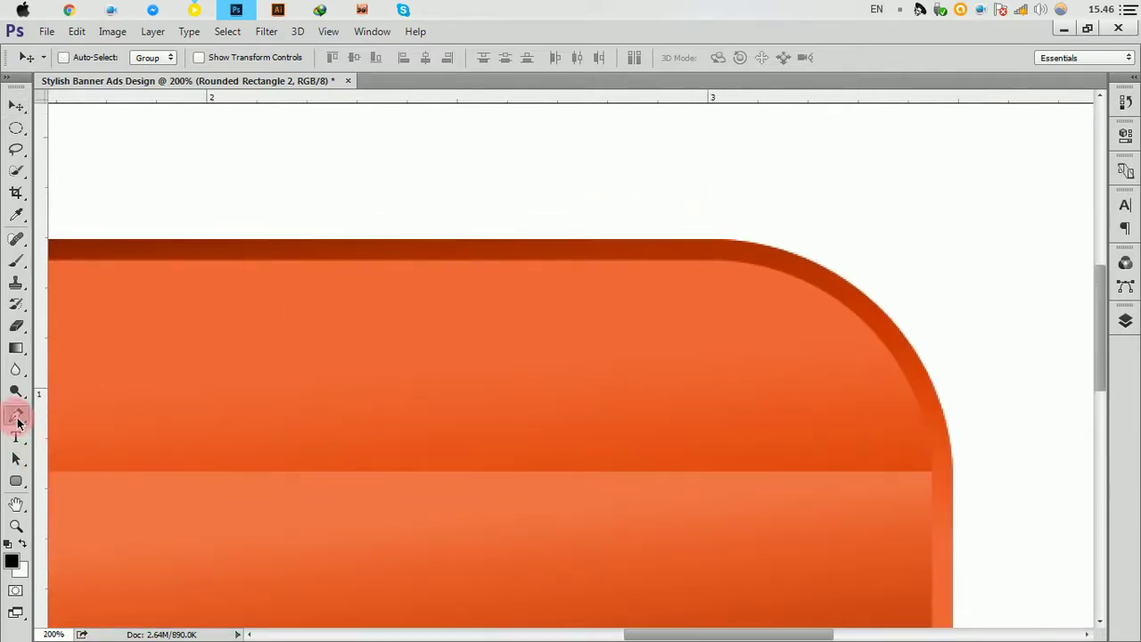
{"action": "left_click", "coordinate": [16, 414]}
{"action": "left_click", "coordinate": [77, 411]}
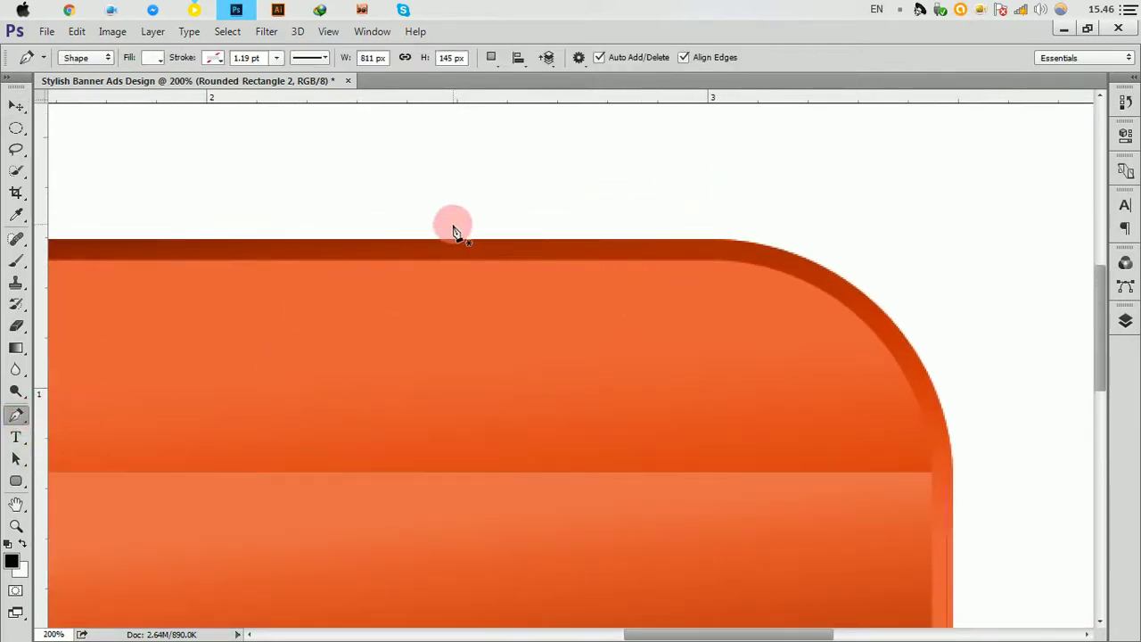
{"action": "mouse_move", "coordinate": [458, 98]}
{"action": "left_mouse_down"}
{"action": "mouse_move", "coordinate": [488, 221]}
{"action": "mouse_move", "coordinate": [484, 206]}
{"action": "left_mouse_up"}
Step: Draw a trial curl shape with the Pen tool on the top edge, then undo it
{"action": "scroll", "coordinate": [453, 272], "scroll_direction": "down", "scroll_amount": 1}
{"action": "scroll", "coordinate": [453, 272], "scroll_direction": "down", "scroll_amount": 1}
{"action": "scroll", "coordinate": [500, 294], "scroll_direction": "down", "scroll_amount": 1}
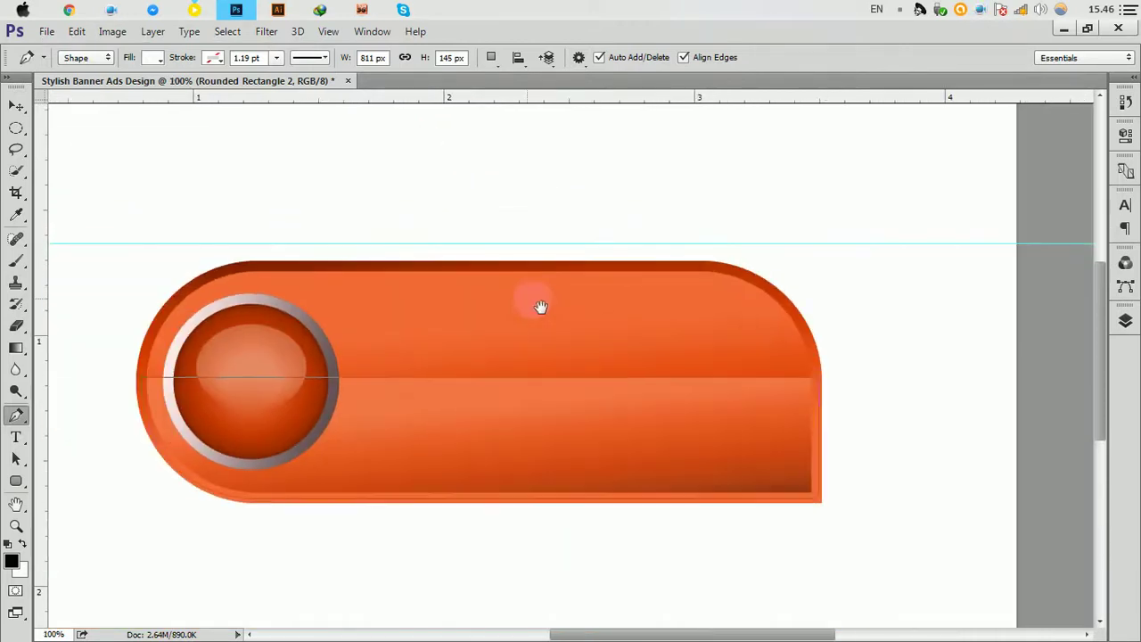
{"action": "left_click", "coordinate": [588, 243]}
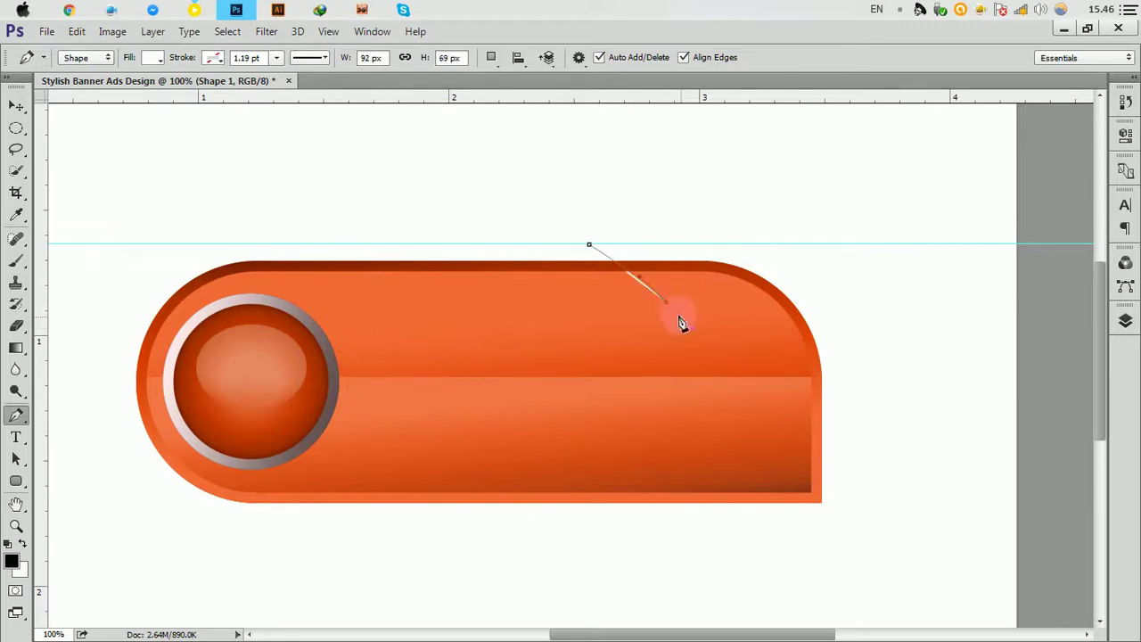
{"action": "left_click_drag", "start_coordinate": [683, 321], "coordinate": [670, 312]}
{"action": "left_click", "coordinate": [667, 302]}
{"action": "left_click", "coordinate": [701, 281]}
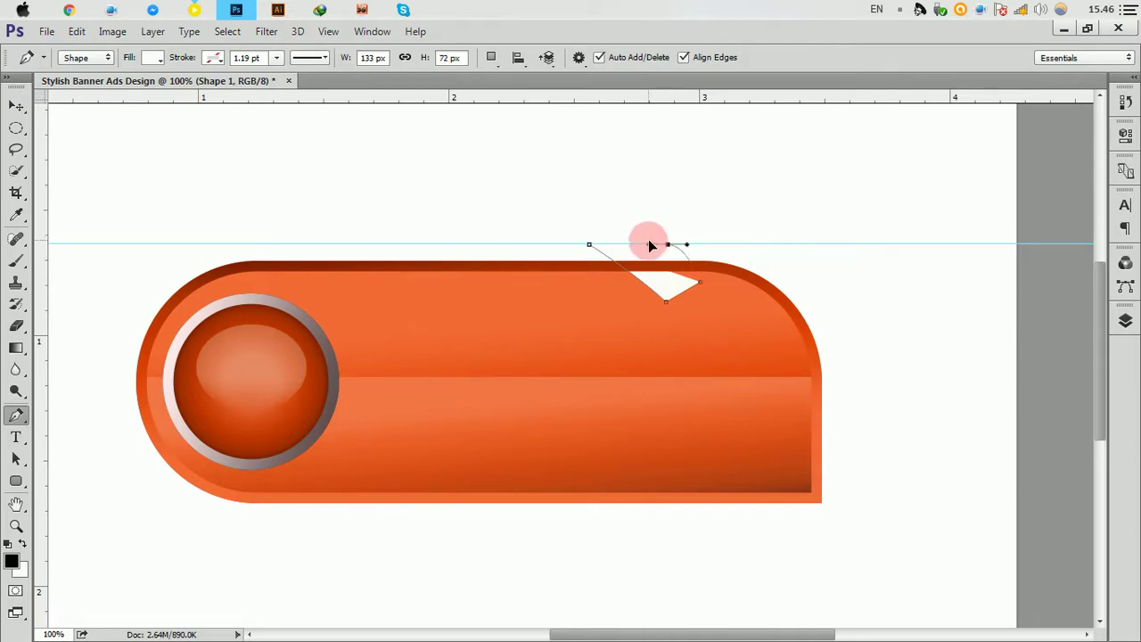
{"action": "left_click_drag", "start_coordinate": [648, 241], "coordinate": [630, 231]}
{"action": "left_click_drag", "start_coordinate": [635, 230], "coordinate": [588, 247]}
{"action": "left_click", "coordinate": [668, 244]}
{"action": "left_click", "coordinate": [713, 289]}
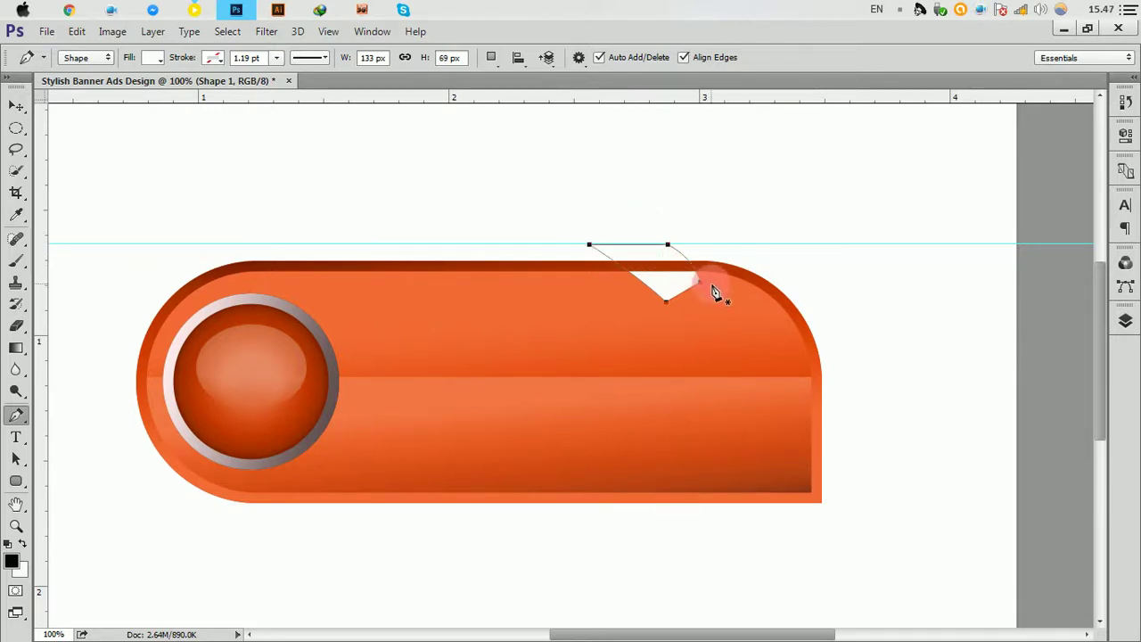
{"action": "key", "text": "ctrl+alt+z"}
{"action": "key", "text": "ctrl+alt+z"}
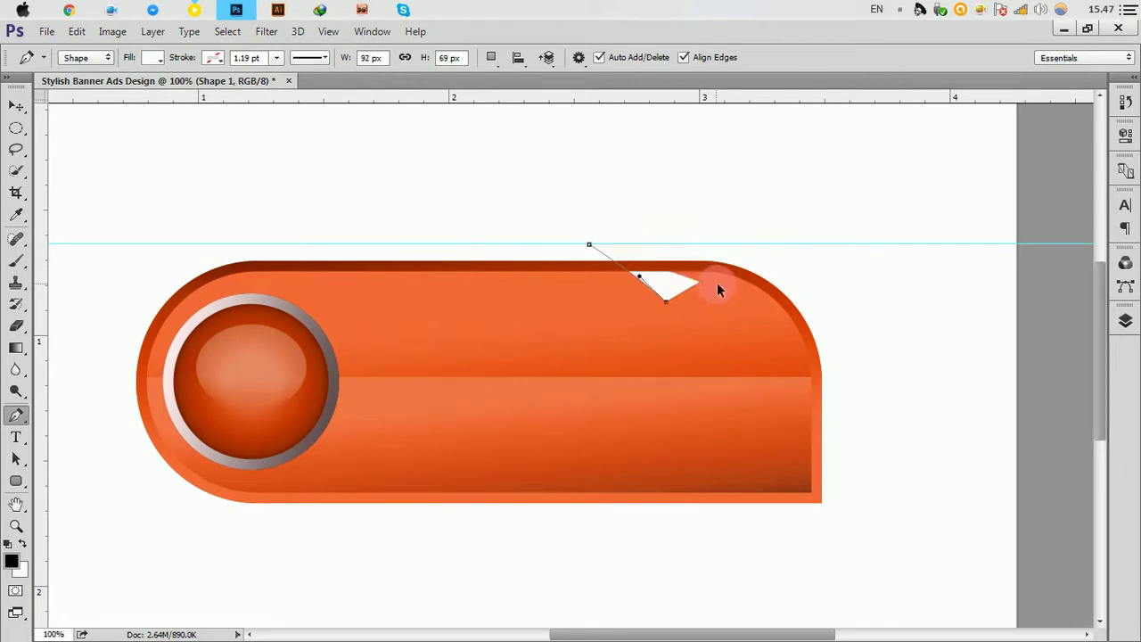
{"action": "key", "text": "ctrl+alt+z"}
{"action": "key", "text": "ctrl+alt+z"}
{"action": "key", "text": "ctrl+alt+z"}
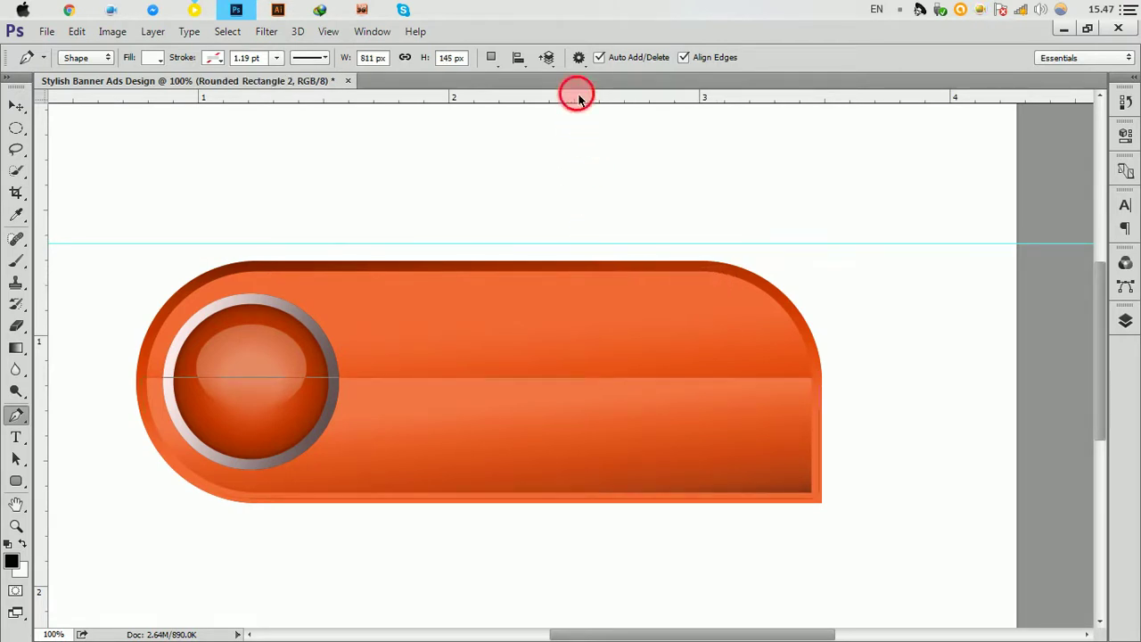
{"action": "left_click", "coordinate": [15, 105]}
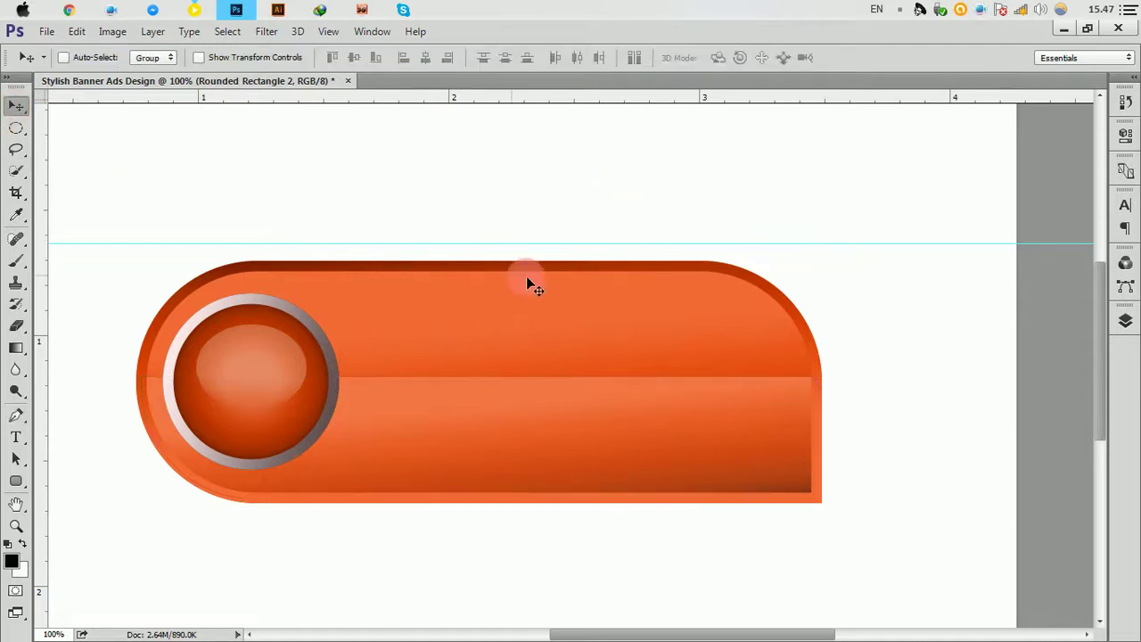
Step: Raise the guide and start a pen curl with a curved left edge up to the guide
{"action": "left_click_drag", "start_coordinate": [522, 243], "coordinate": [523, 223]}
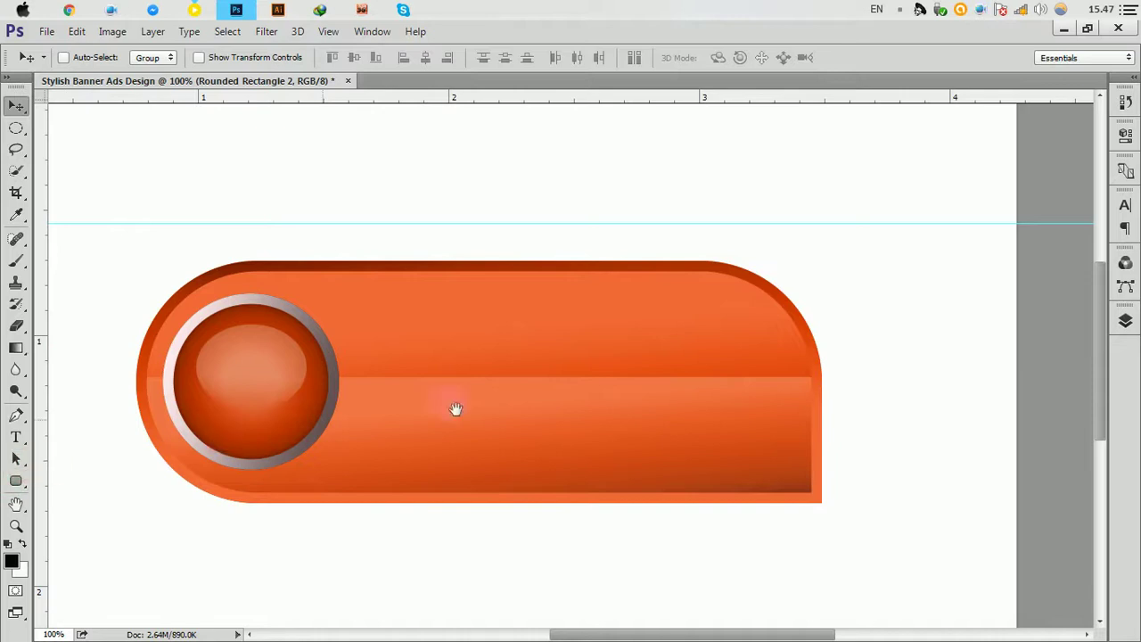
{"action": "left_click_drag", "start_coordinate": [561, 391], "coordinate": [638, 391]}
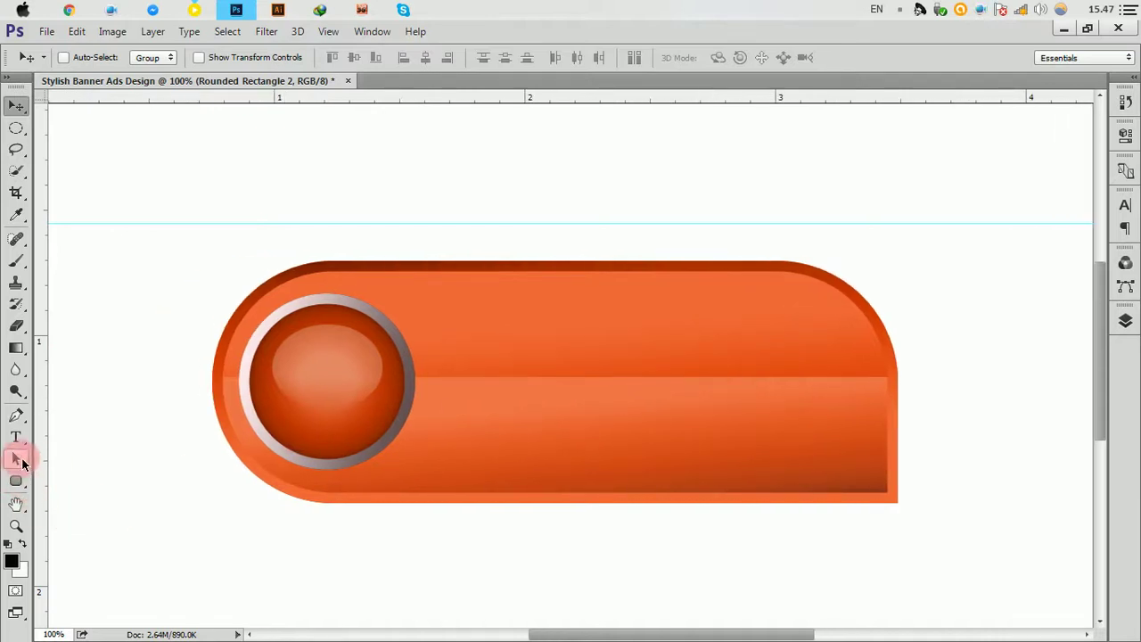
{"action": "left_click", "coordinate": [13, 412]}
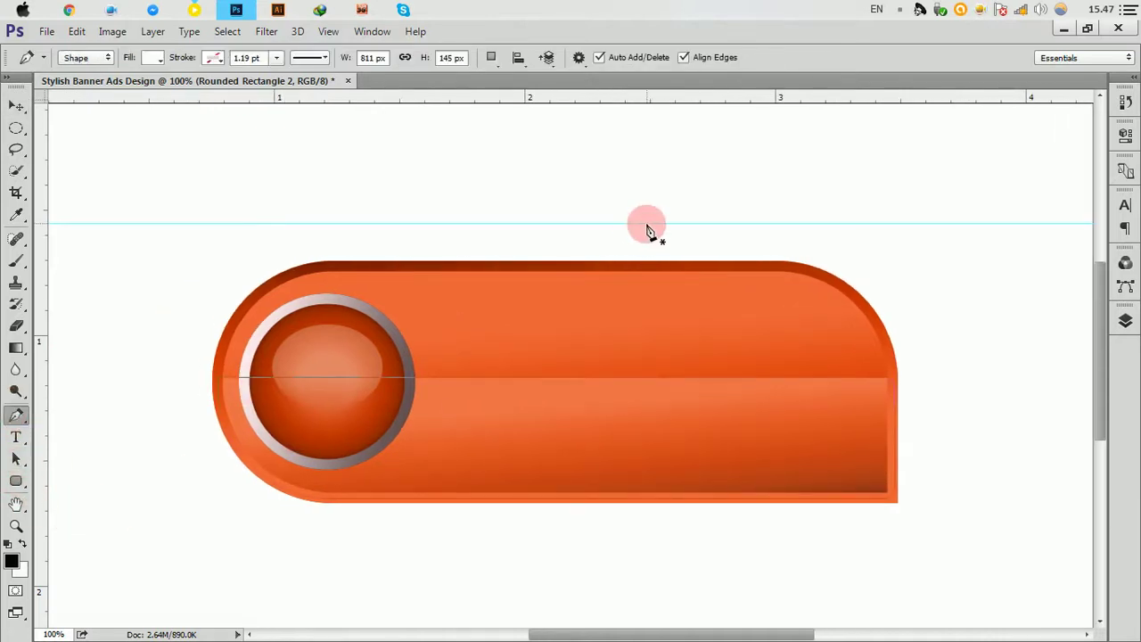
{"action": "left_click", "coordinate": [736, 333]}
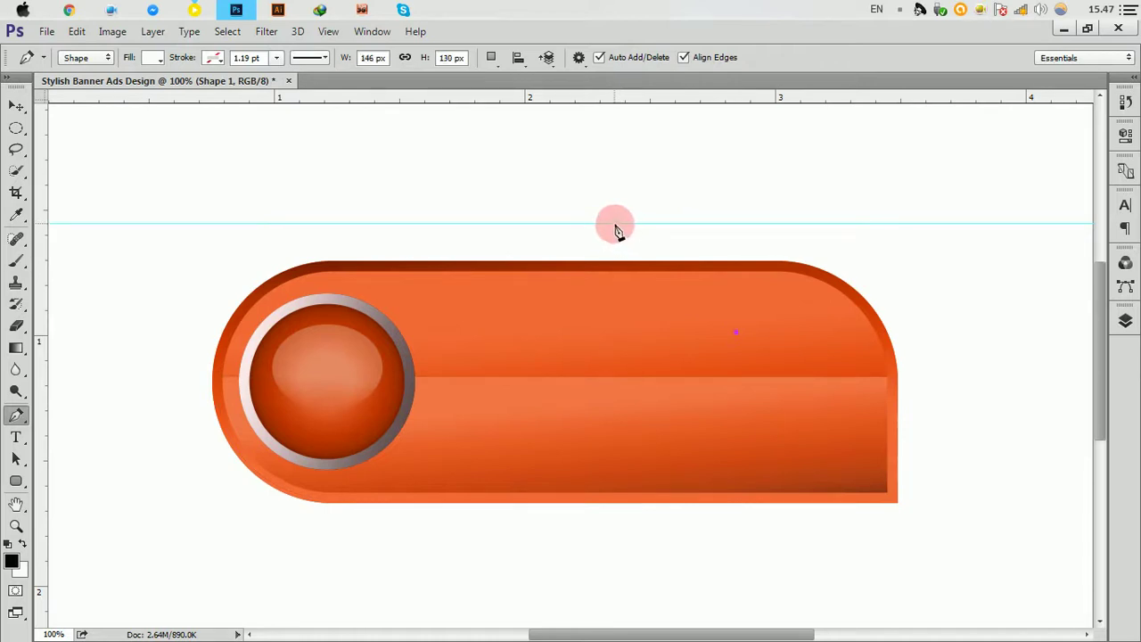
{"action": "left_click_drag", "start_coordinate": [615, 225], "coordinate": [600, 220]}
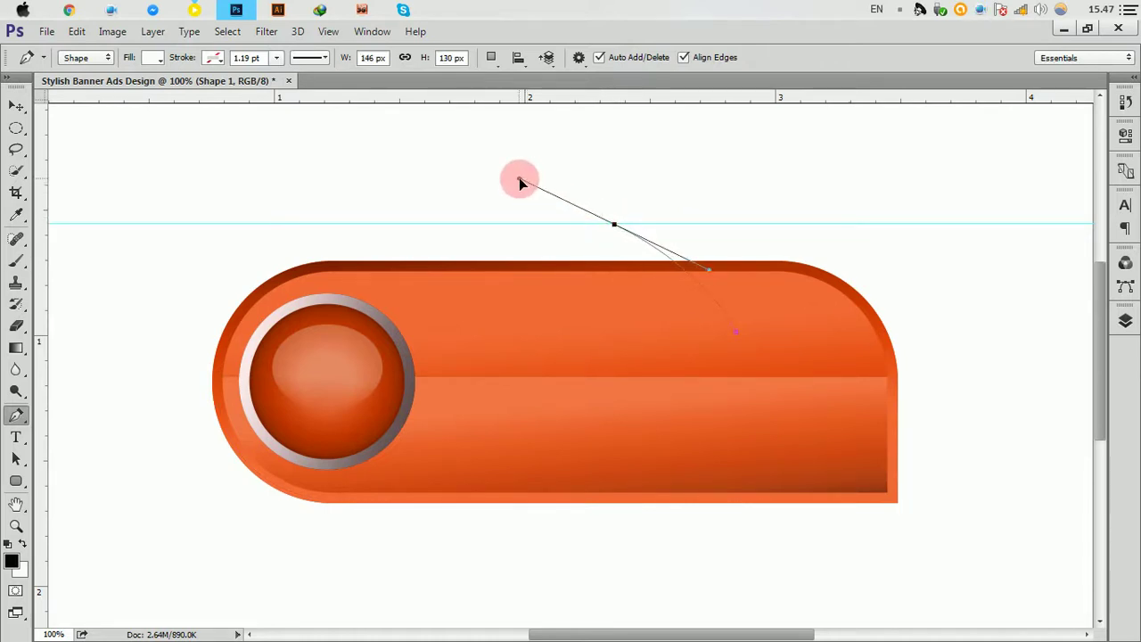
{"action": "left_click_drag", "start_coordinate": [524, 183], "coordinate": [527, 181]}
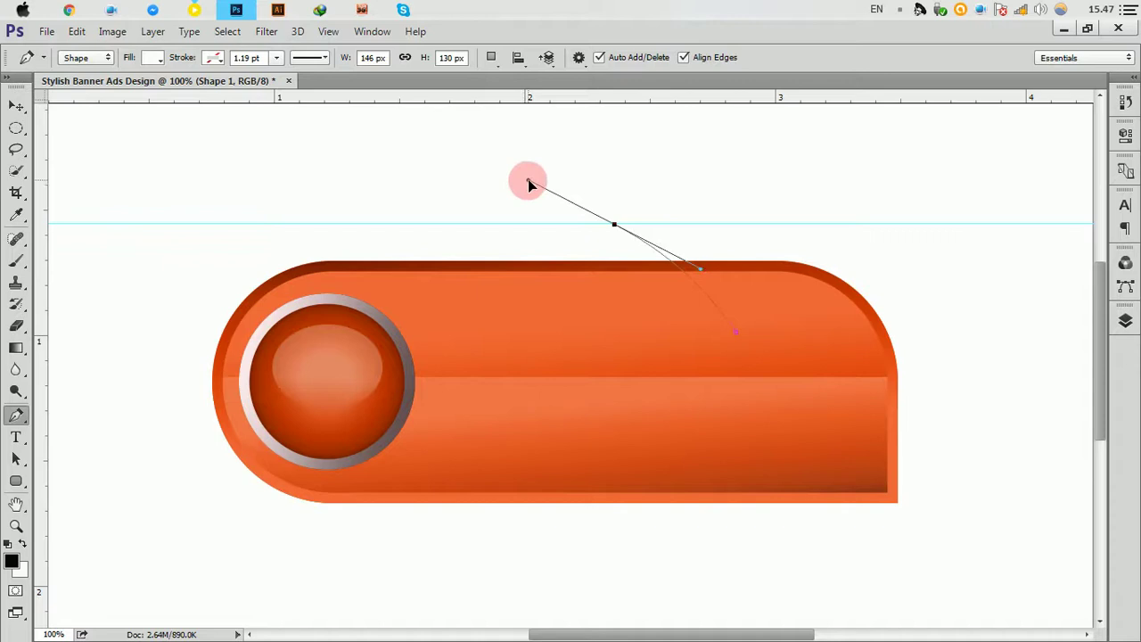
Step: Complete the curl along the guide and banner's top edge, closing it as Shape 1
{"action": "left_click", "coordinate": [615, 224], "text": "alt"}
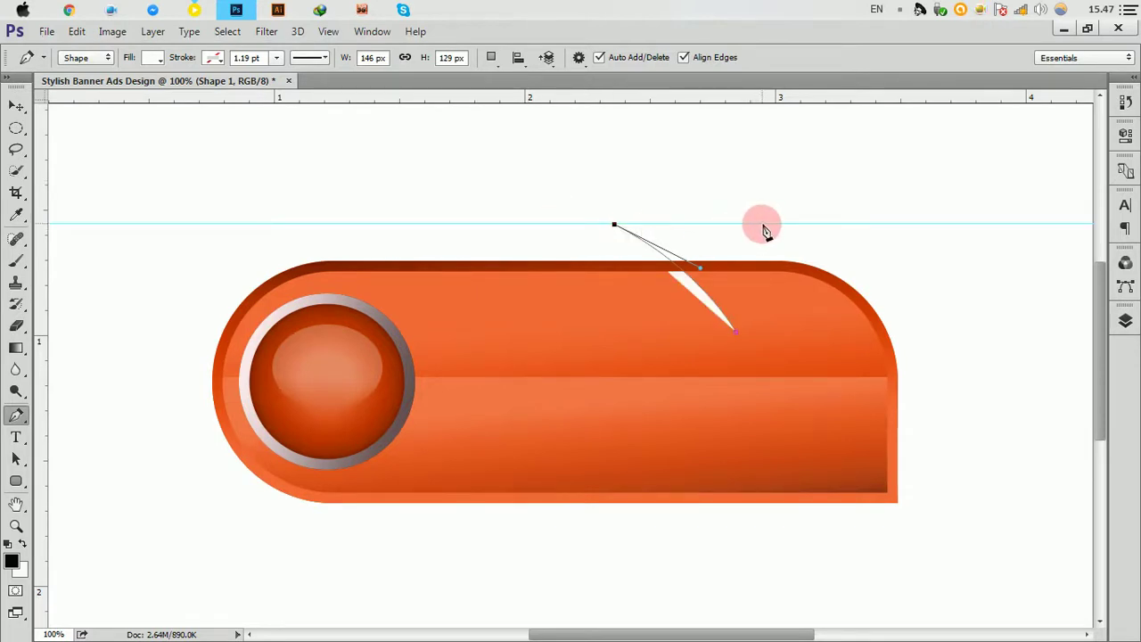
{"action": "left_click", "coordinate": [763, 223]}
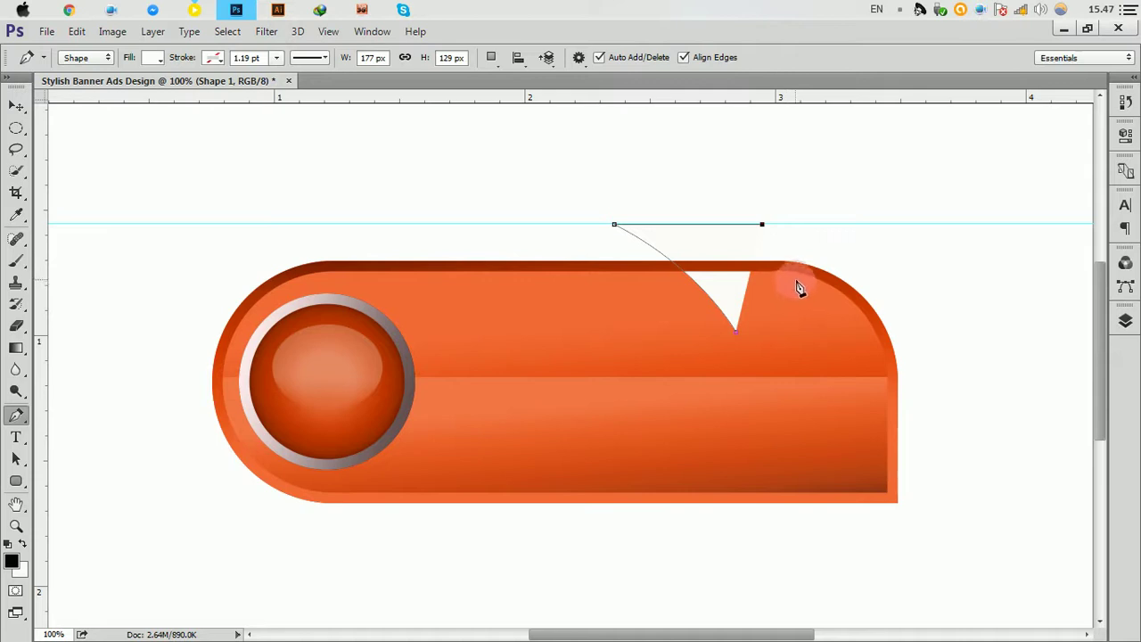
{"action": "left_click_drag", "start_coordinate": [798, 294], "coordinate": [799, 300]}
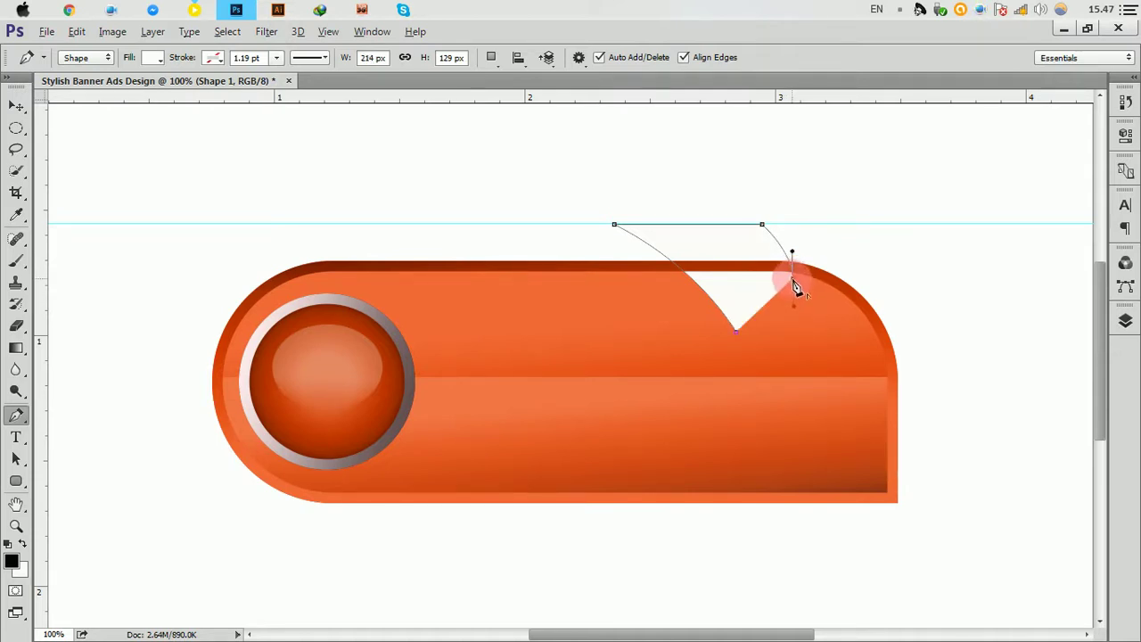
{"action": "left_click", "coordinate": [793, 278]}
{"action": "left_click", "coordinate": [736, 330]}
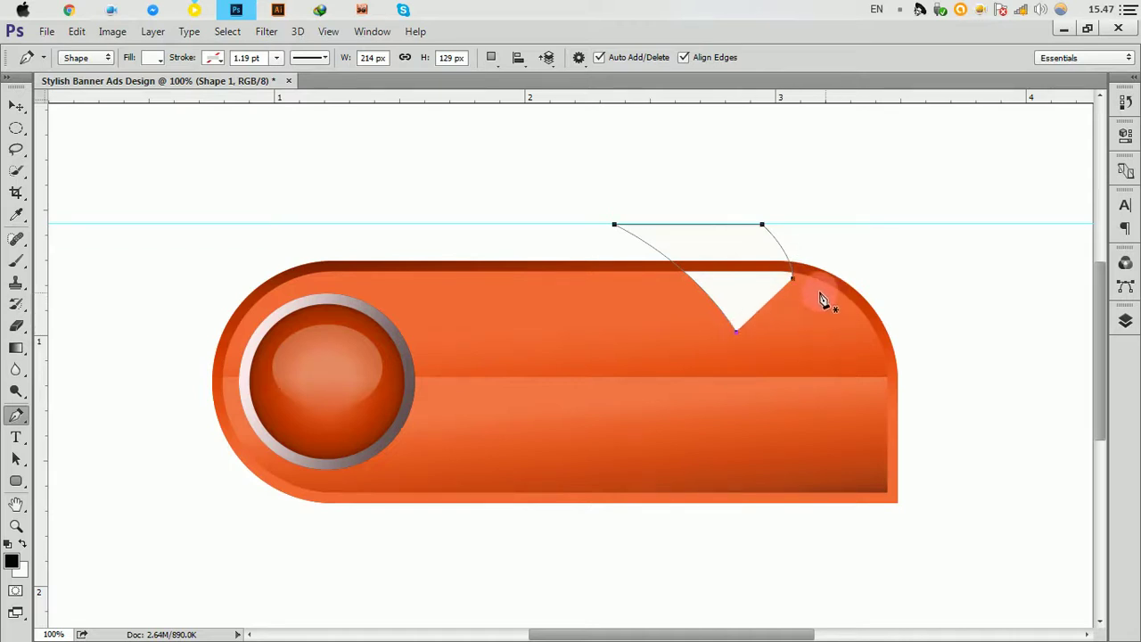
{"action": "left_click", "coordinate": [174, 133]}
{"action": "left_click", "coordinate": [15, 105]}
{"action": "left_click", "coordinate": [250, 168]}
{"action": "left_click", "coordinate": [1125, 321]}
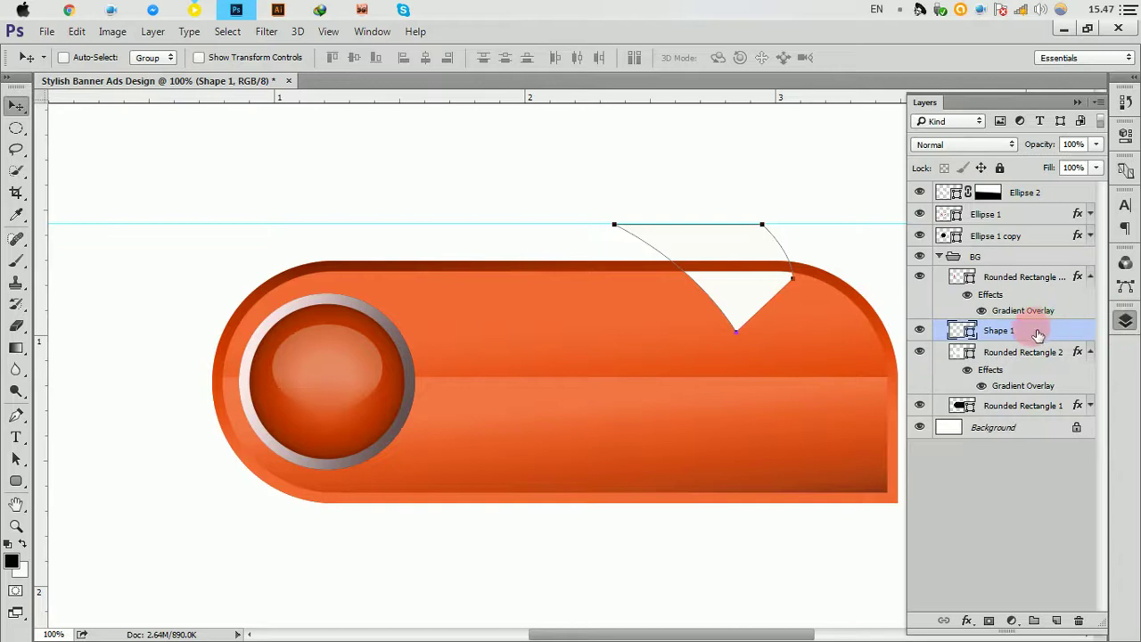
Step: Move Shape 1 to the top of the layers and give it a Gradient Overlay
{"action": "left_click_drag", "start_coordinate": [1043, 231], "coordinate": [1042, 190]}
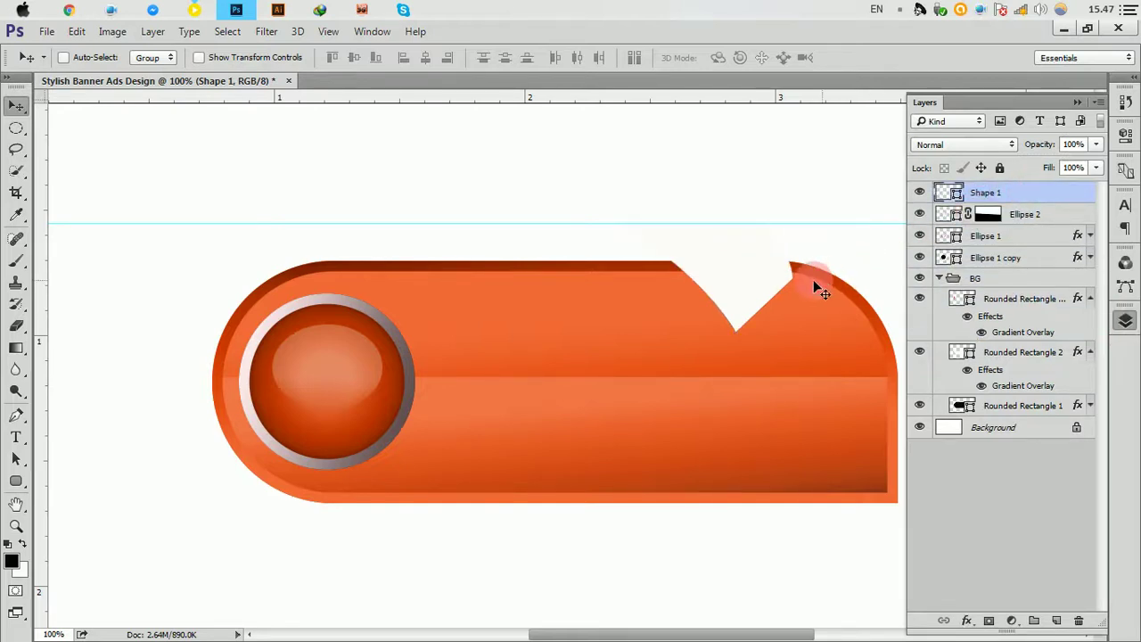
{"action": "double_click", "coordinate": [1066, 192]}
{"action": "left_click_drag", "start_coordinate": [693, 69], "coordinate": [1122, 154]}
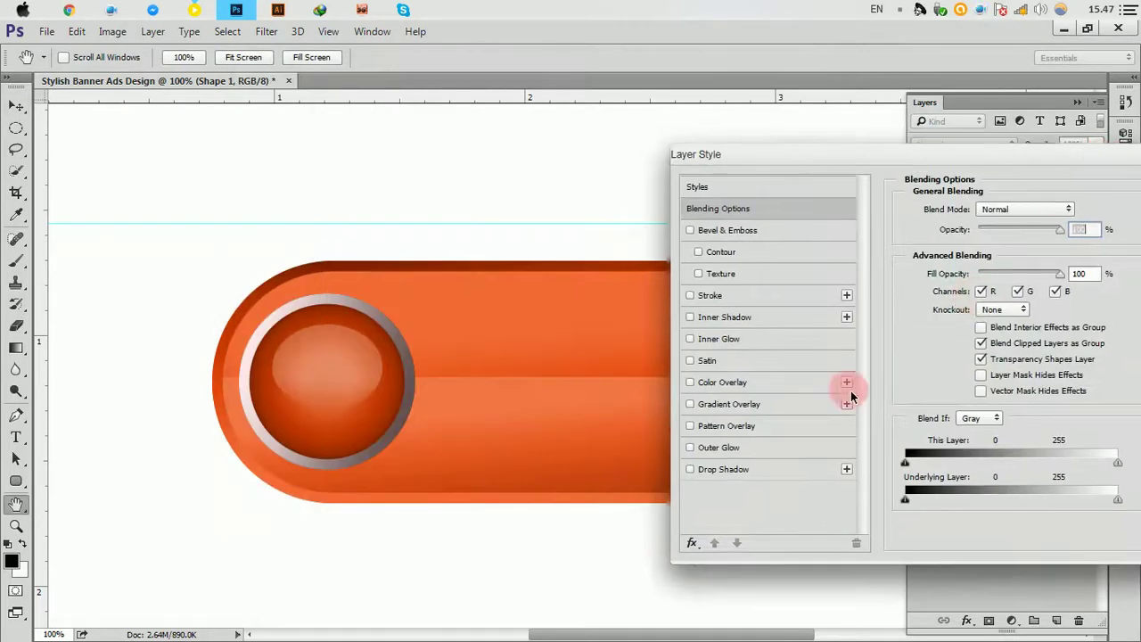
{"action": "left_click", "coordinate": [767, 403]}
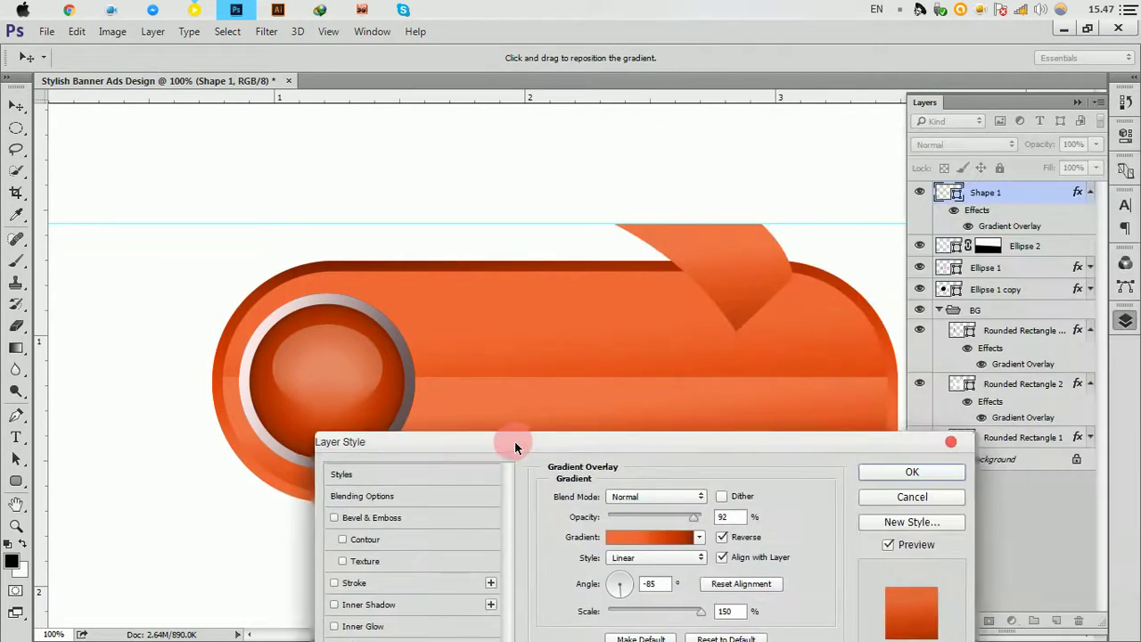
{"action": "left_click_drag", "start_coordinate": [876, 159], "coordinate": [160, 281]}
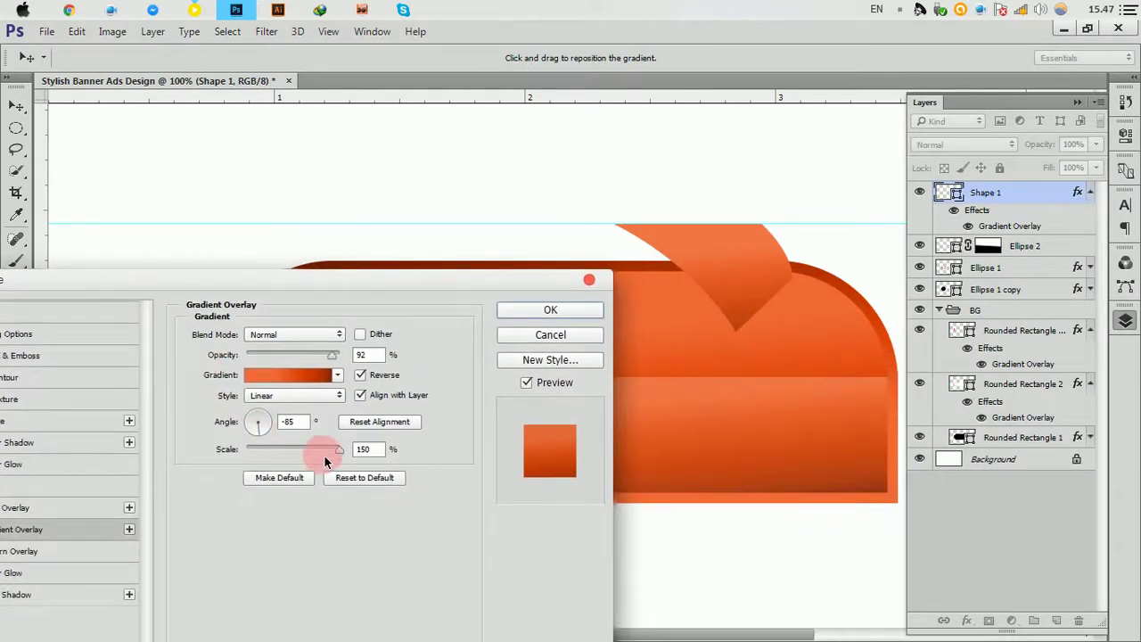
Step: Set the ribbon gradient to 80% scale and 100% opacity, then nudge the ribbon slightly lower
{"action": "mouse_move", "coordinate": [335, 458]}
{"action": "left_mouse_down"}
{"action": "mouse_move", "coordinate": [272, 447]}
{"action": "mouse_move", "coordinate": [292, 456]}
{"action": "left_mouse_up"}
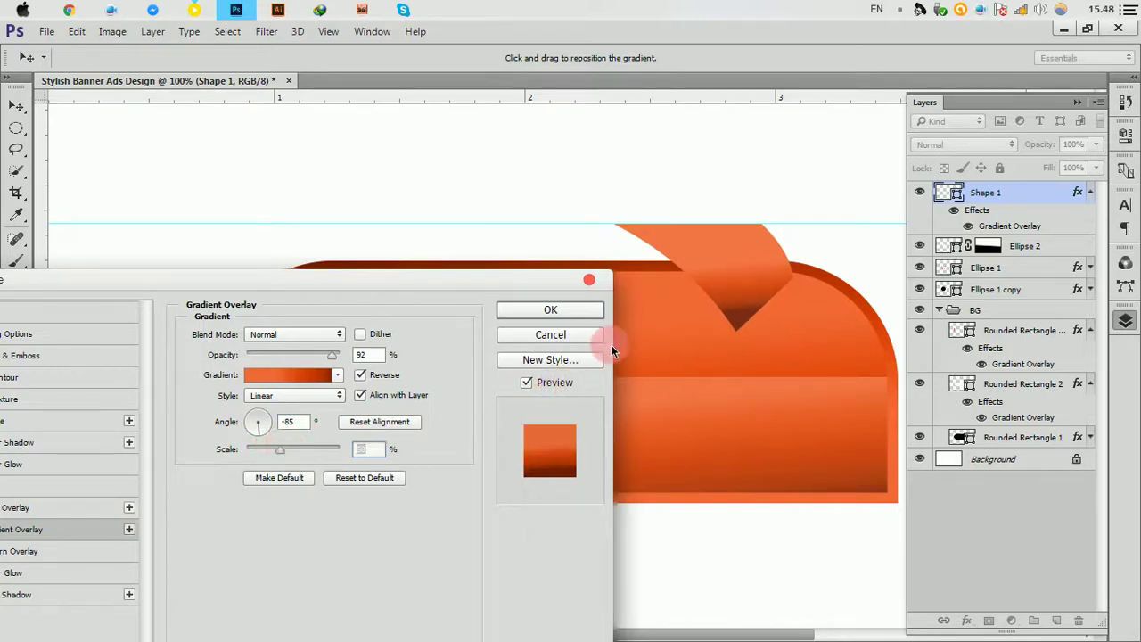
{"action": "left_click_drag", "start_coordinate": [280, 449], "coordinate": [244, 455]}
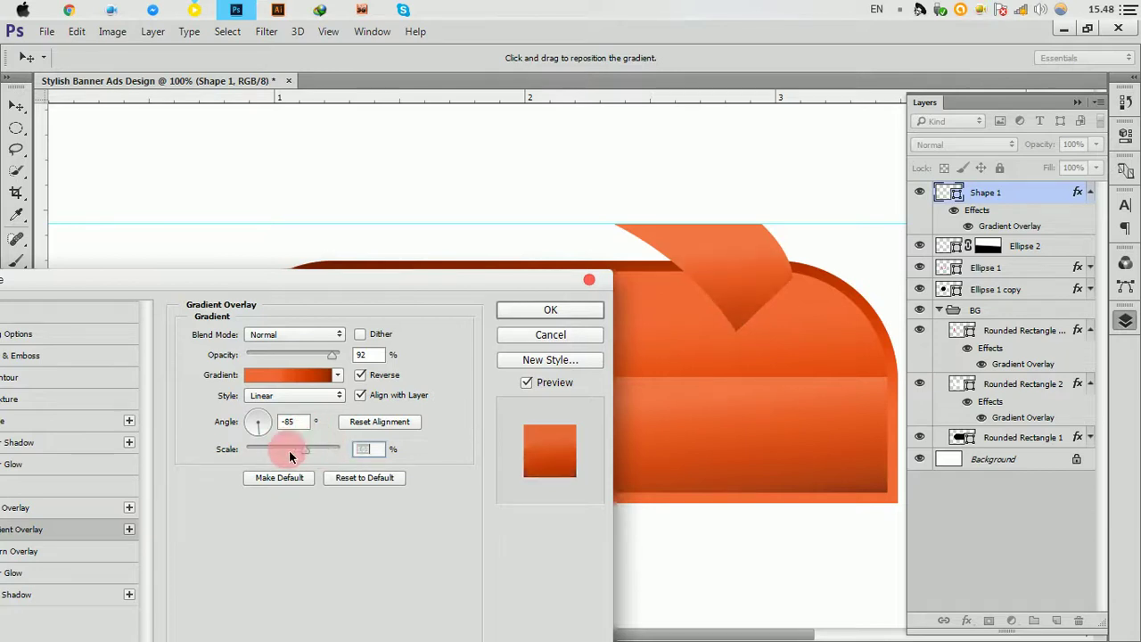
{"action": "left_click_drag", "start_coordinate": [275, 455], "coordinate": [279, 457]}
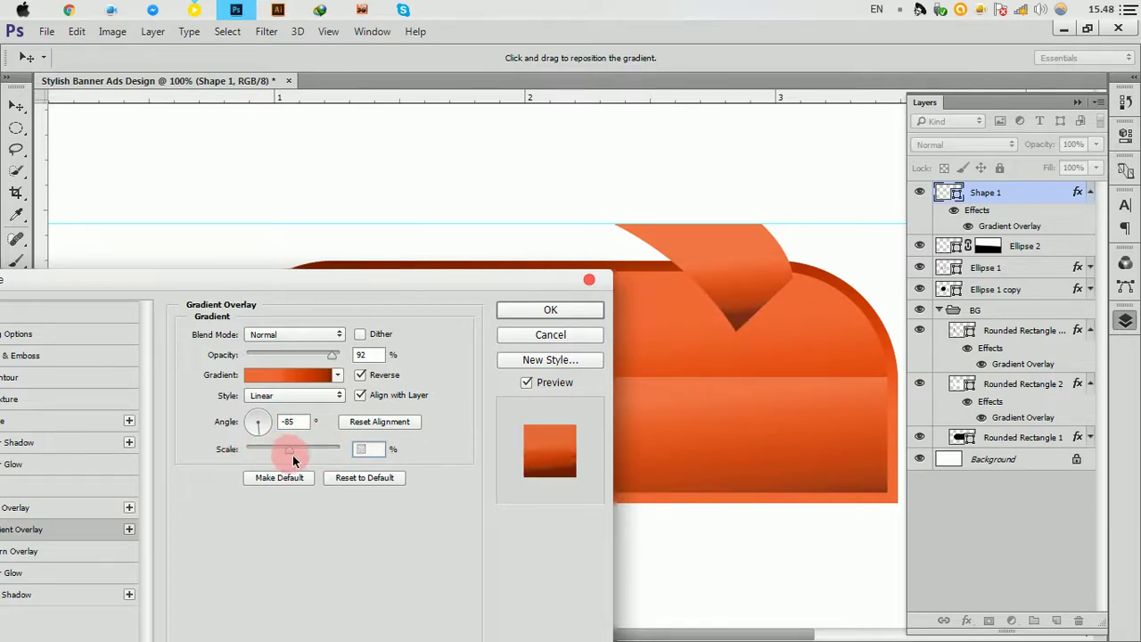
{"action": "left_click", "coordinate": [369, 453]}
{"action": "left_click", "coordinate": [315, 375]}
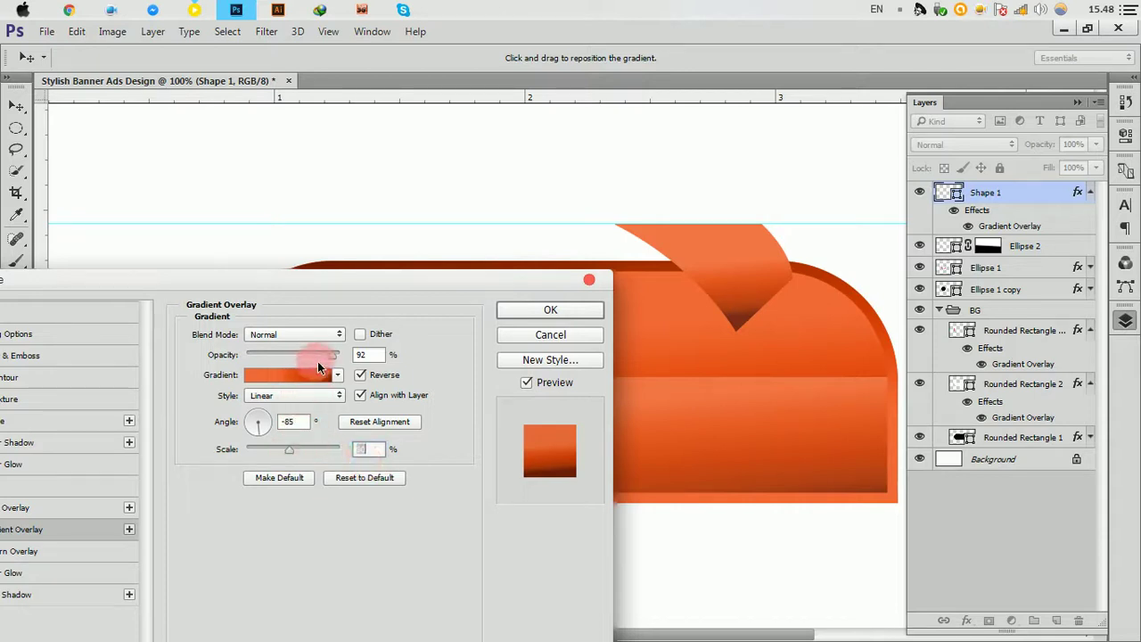
{"action": "left_click_drag", "start_coordinate": [332, 355], "coordinate": [365, 355]}
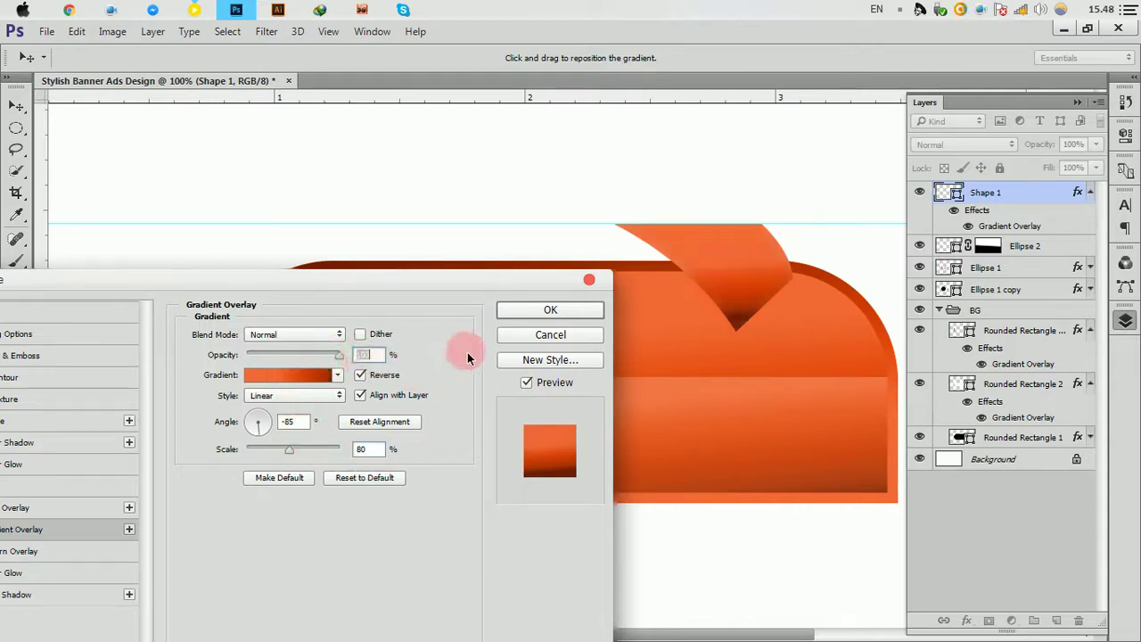
{"action": "left_click", "coordinate": [560, 312]}
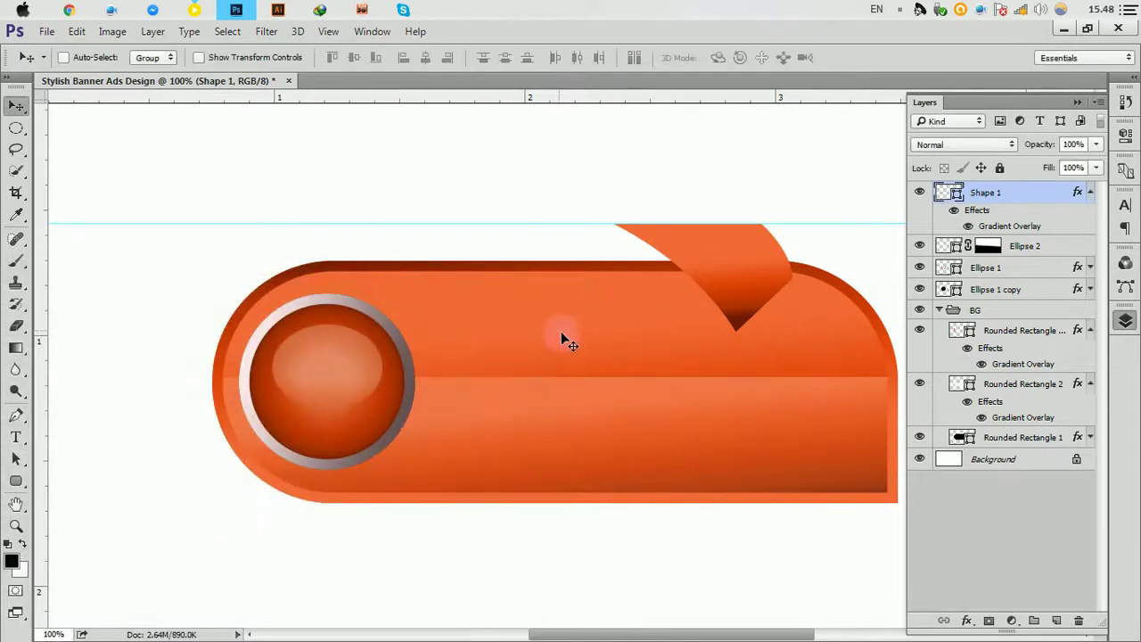
{"action": "left_click_drag", "start_coordinate": [740, 251], "coordinate": [753, 274]}
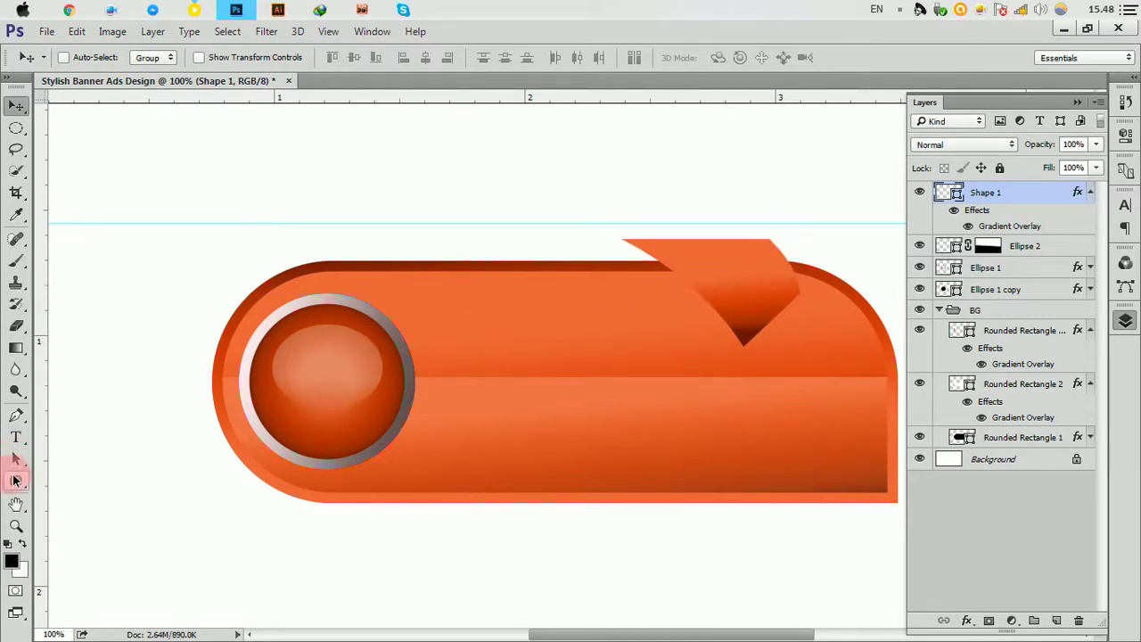
{"action": "left_click", "coordinate": [16, 414]}
Step: Pen-draw a white curved quadrilateral at the fold and move Shape 2 beneath the banner layers
{"action": "left_click", "coordinate": [722, 271], "text": "ctrl"}
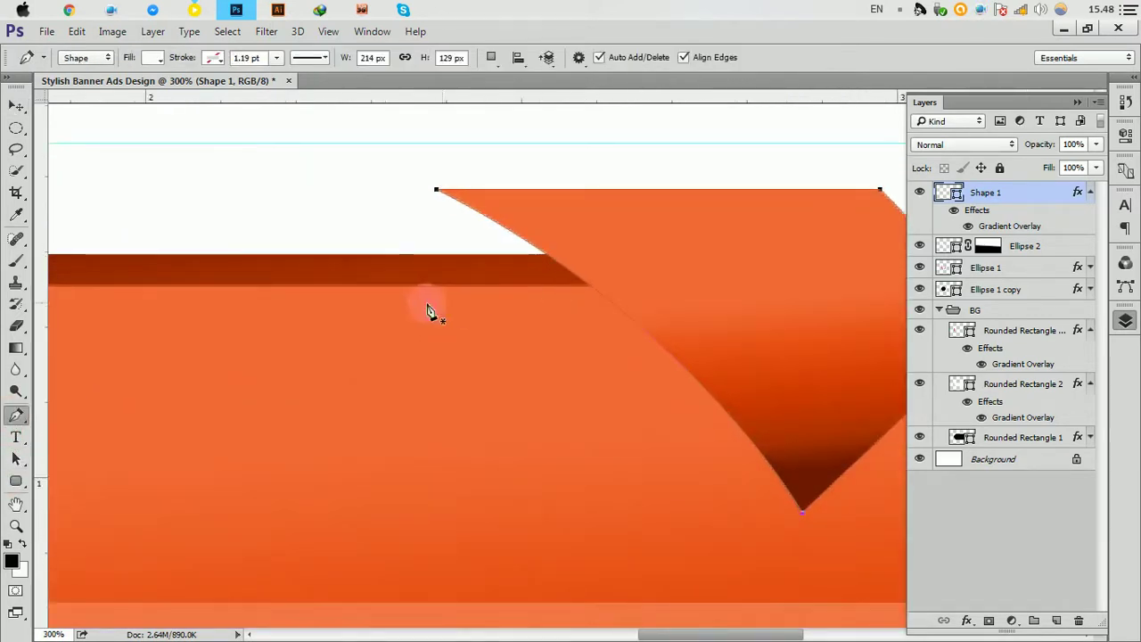
{"action": "left_click", "coordinate": [340, 265]}
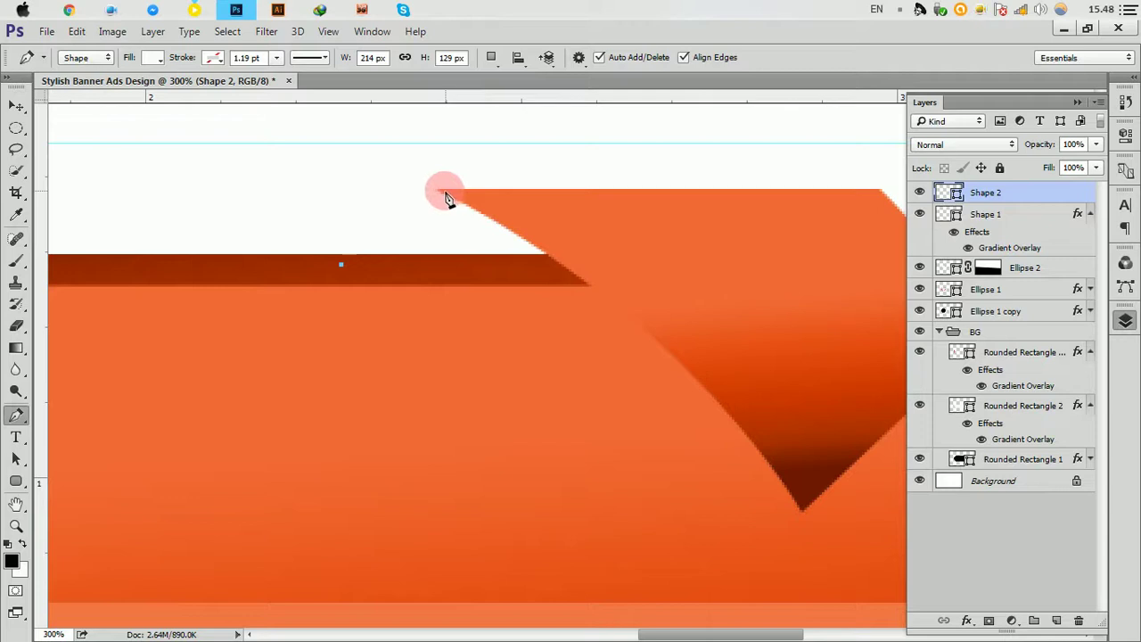
{"action": "left_click_drag", "start_coordinate": [458, 197], "coordinate": [529, 192]}
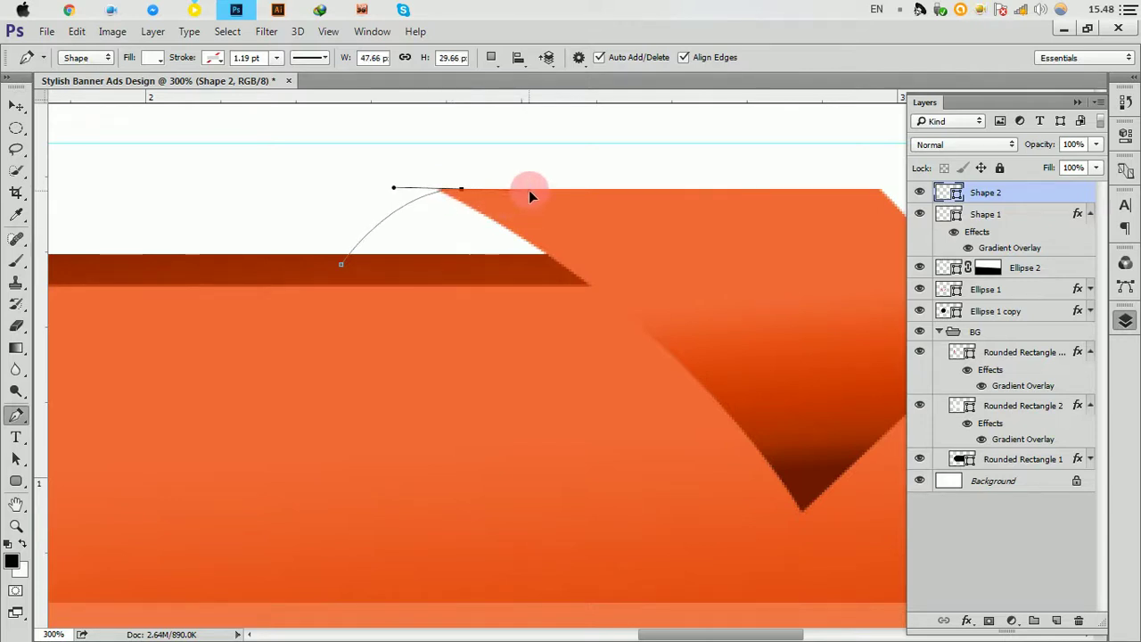
{"action": "left_click", "coordinate": [460, 188], "text": "alt"}
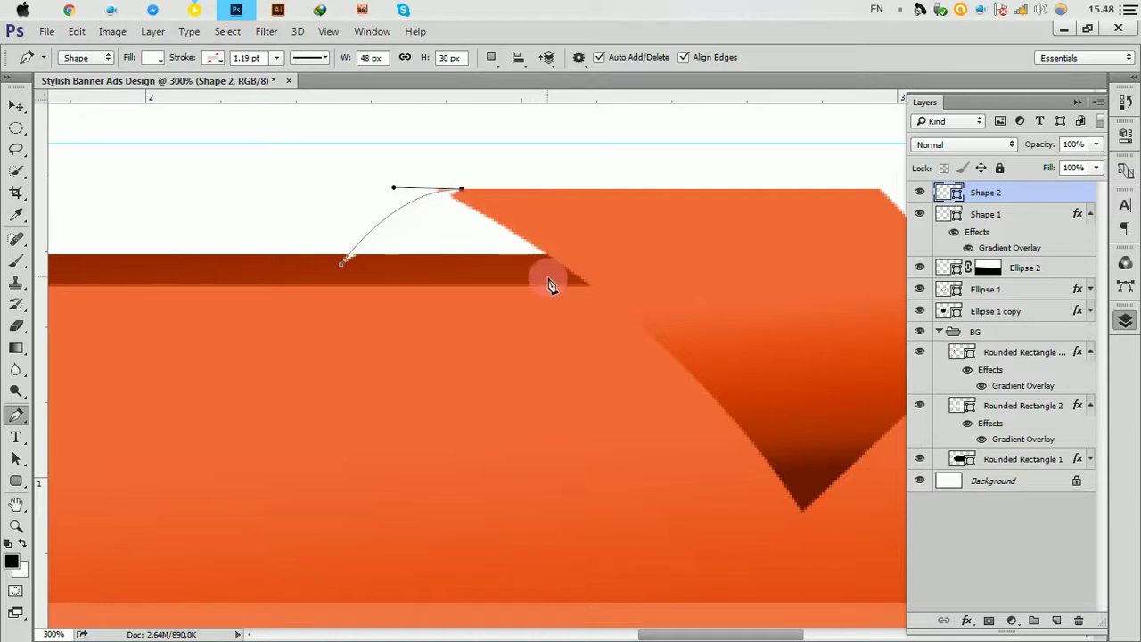
{"action": "left_click", "coordinate": [596, 261]}
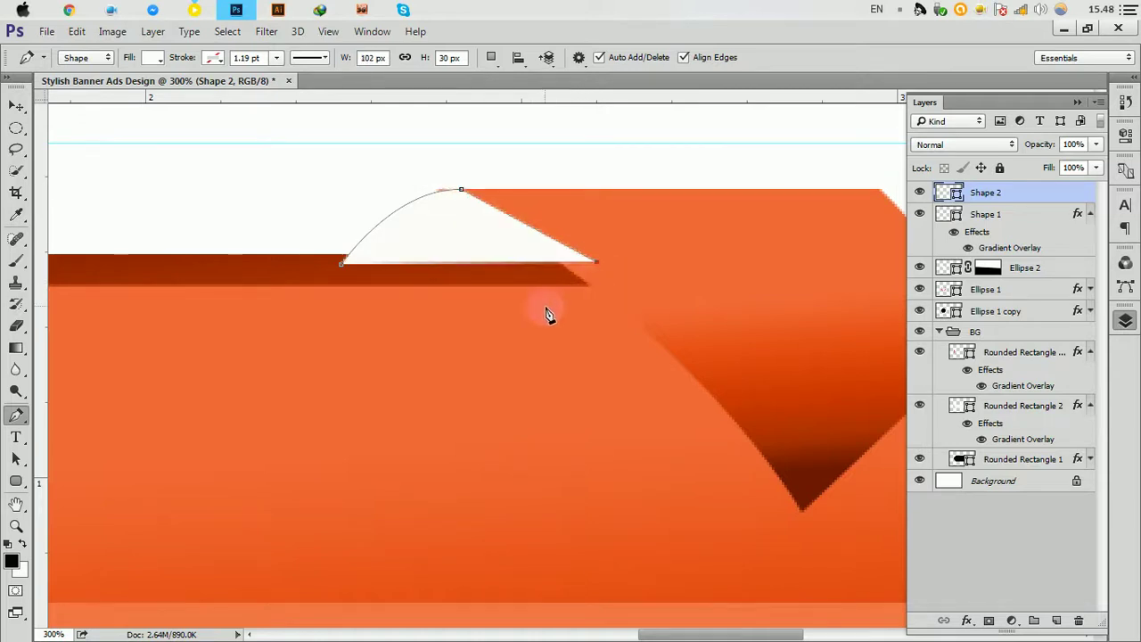
{"action": "left_click", "coordinate": [489, 308]}
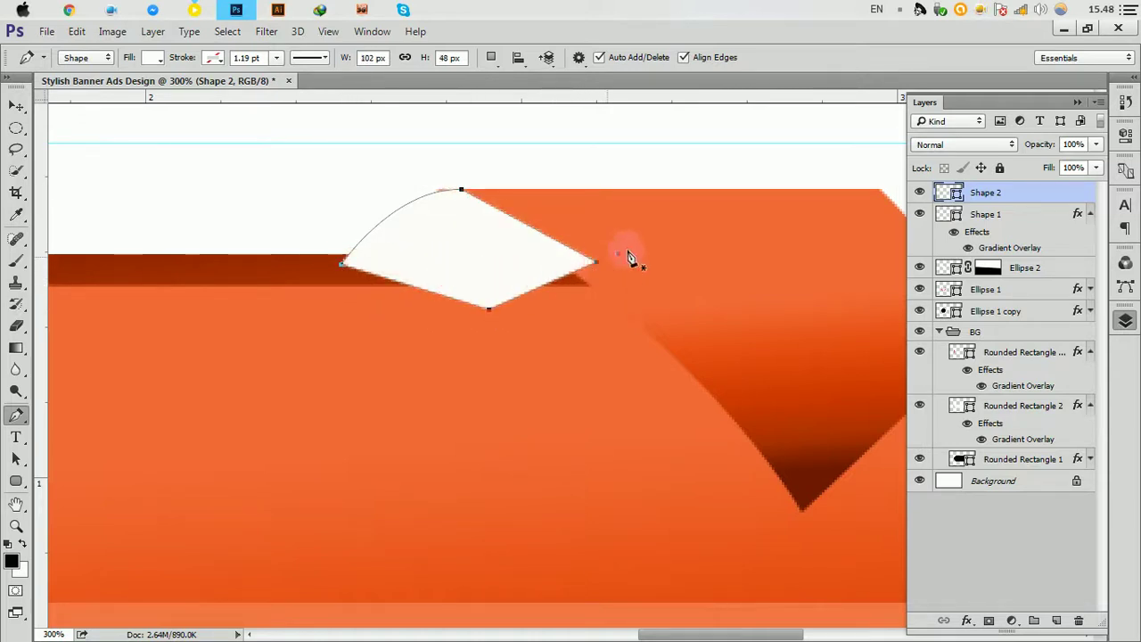
{"action": "left_click_drag", "start_coordinate": [1058, 196], "coordinate": [1059, 458]}
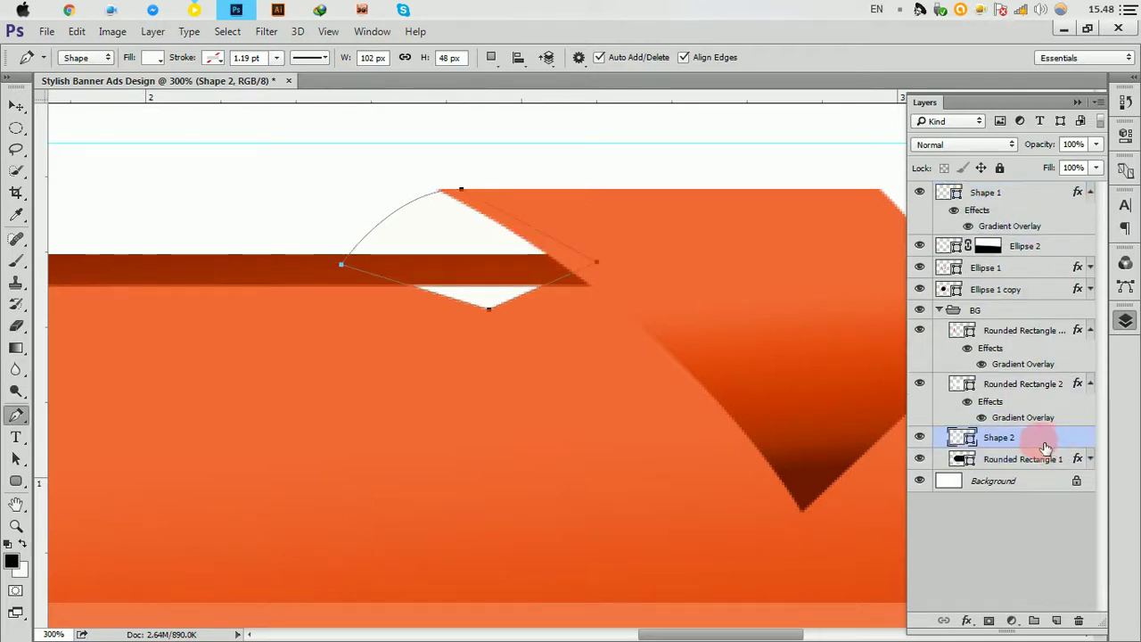
{"action": "left_click_drag", "start_coordinate": [1045, 448], "coordinate": [1052, 461]}
Step: Add a dark-to-orange Gradient Overlay to Shape 2 with Reverse unchecked
{"action": "key", "text": "space"}
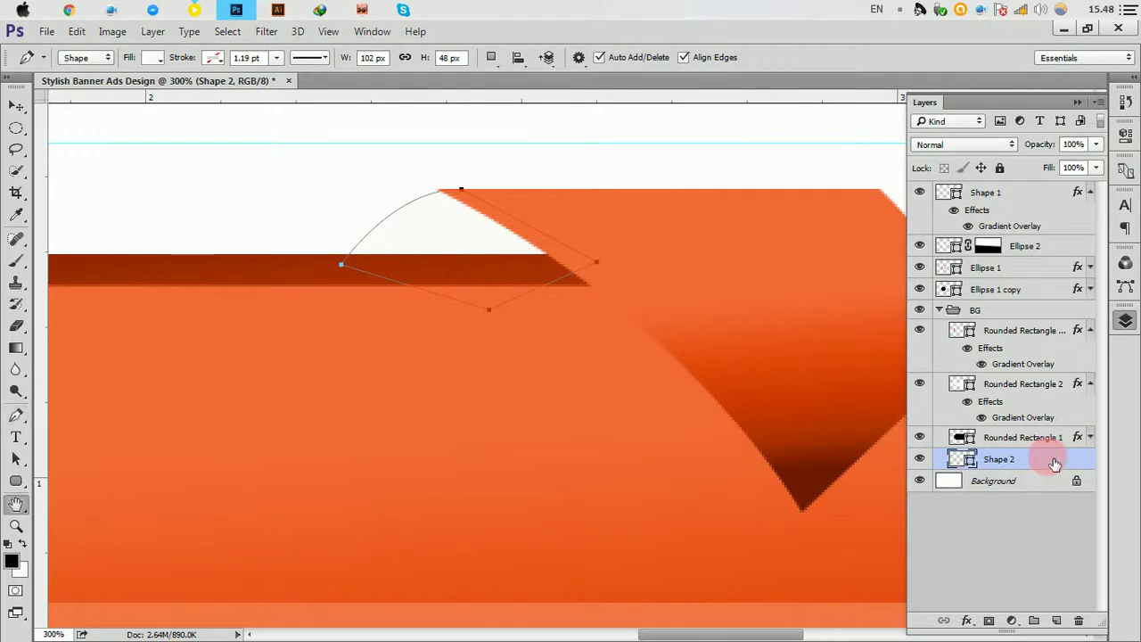
{"action": "double_click", "coordinate": [1054, 461]}
{"action": "left_click", "coordinate": [287, 320]}
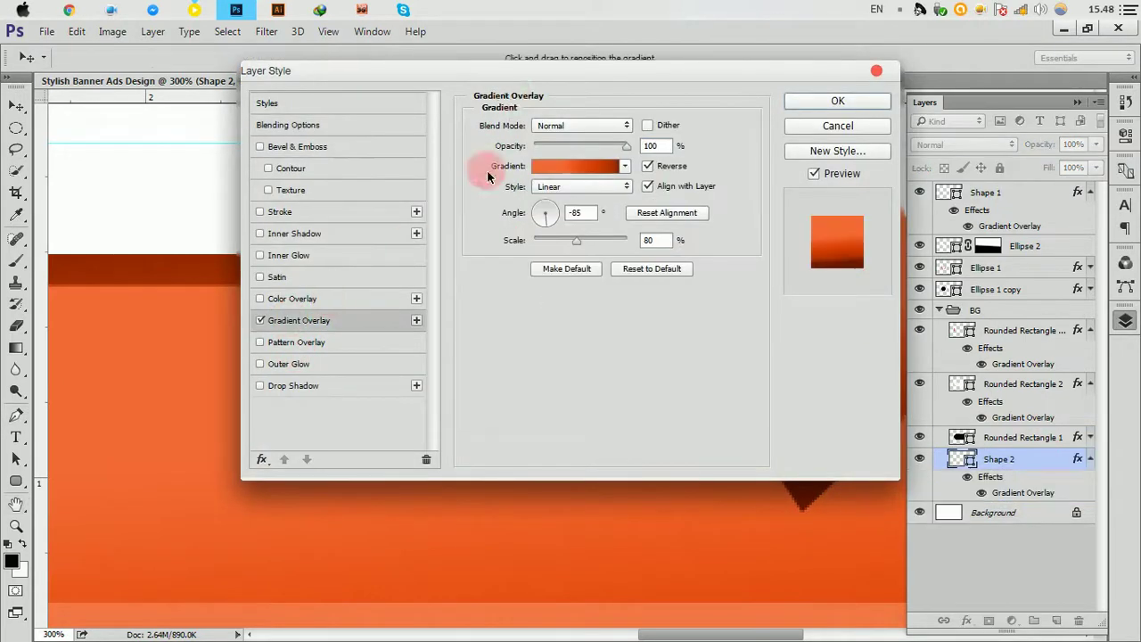
{"action": "left_click_drag", "start_coordinate": [517, 70], "coordinate": [473, 273]}
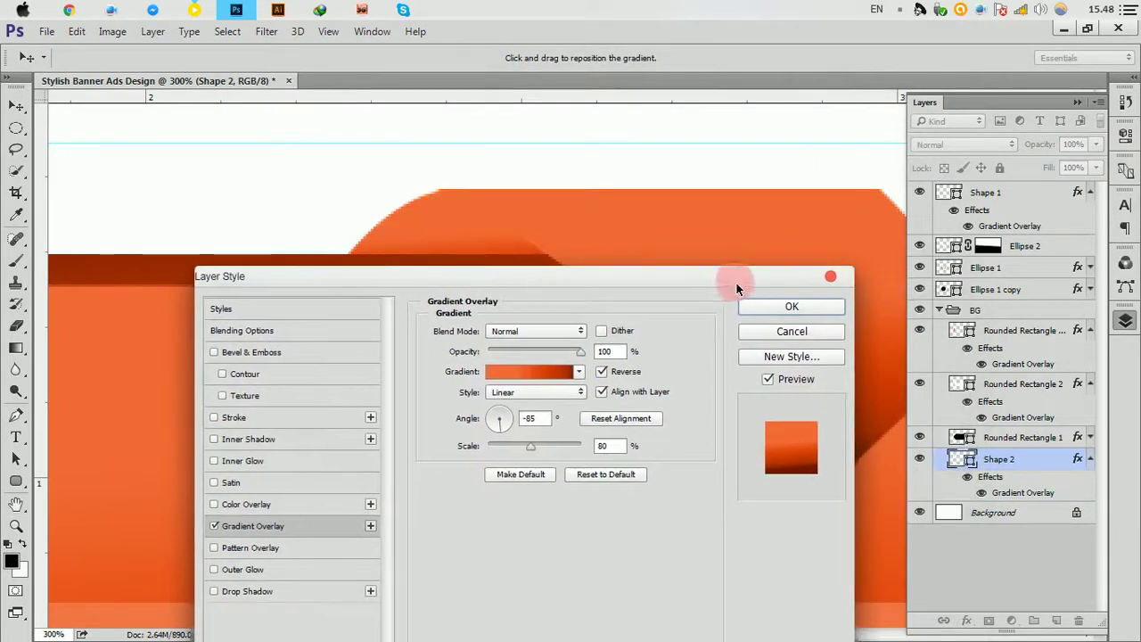
{"action": "left_click", "coordinate": [603, 373]}
{"action": "left_click", "coordinate": [773, 309]}
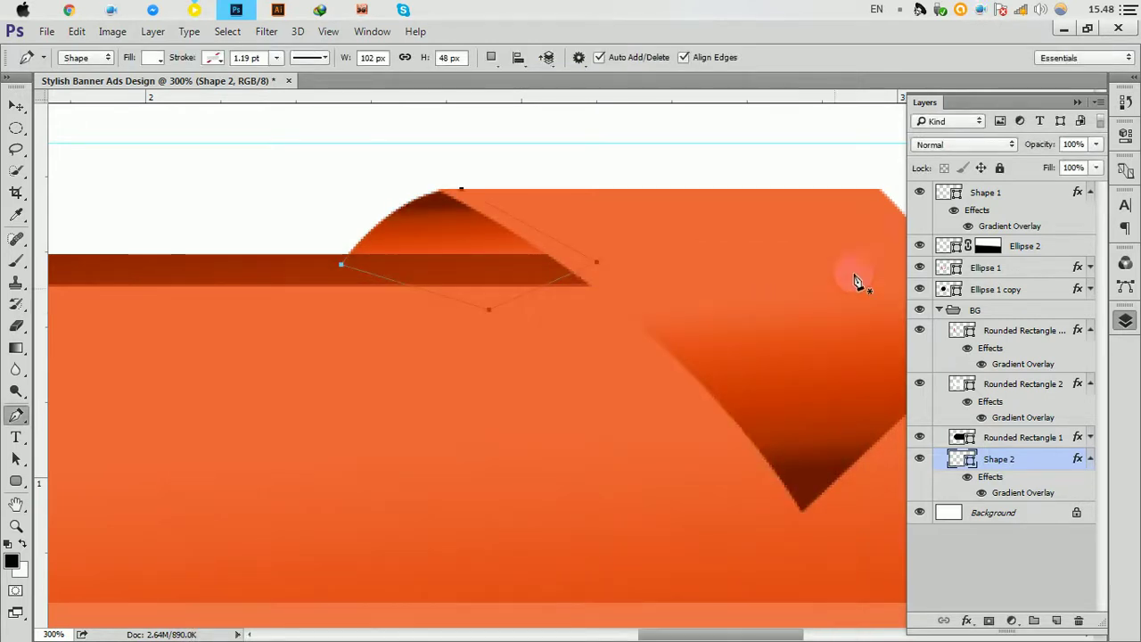
Step: Rasterize Shape 2's layer style into pixels and zoom out
{"action": "left_click", "coordinate": [22, 107]}
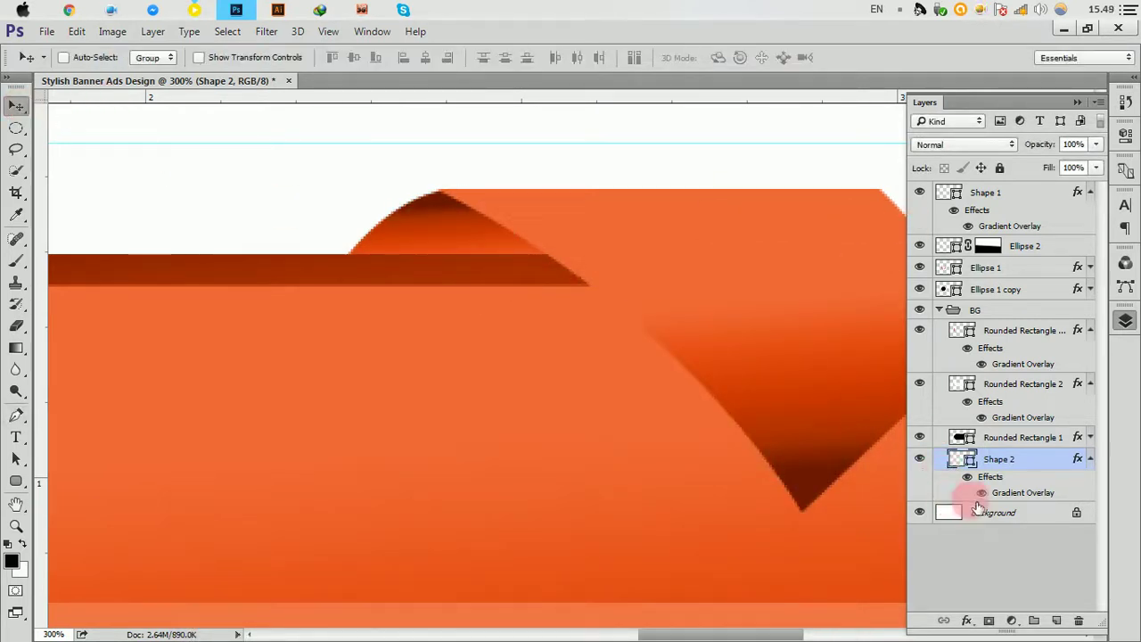
{"action": "right_click", "coordinate": [1015, 460]}
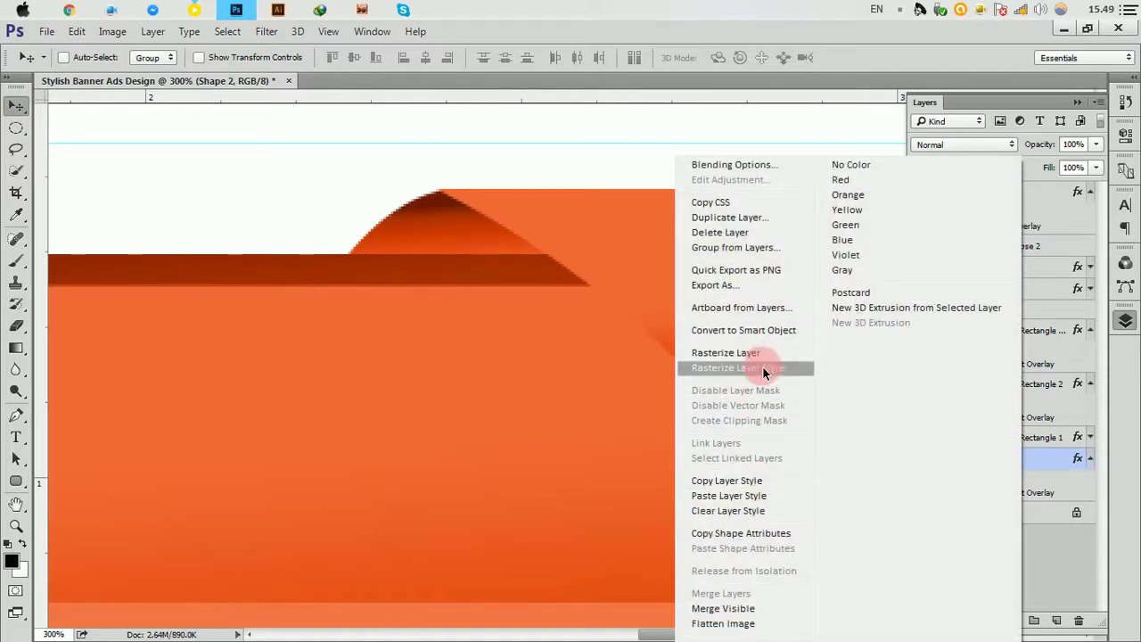
{"action": "left_click", "coordinate": [764, 368]}
{"action": "left_click", "coordinate": [624, 381], "text": "ctrl+alt"}
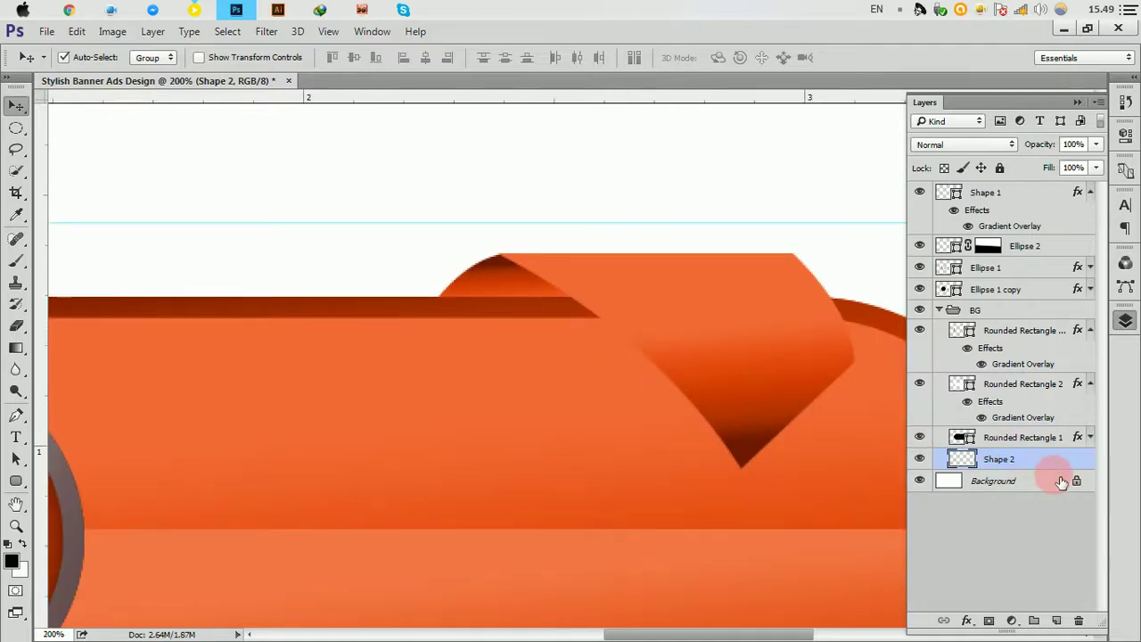
Step: Darken the back fold with Curves, lowering highlight output from 255 to 181
{"action": "key", "text": "ctrl+m"}
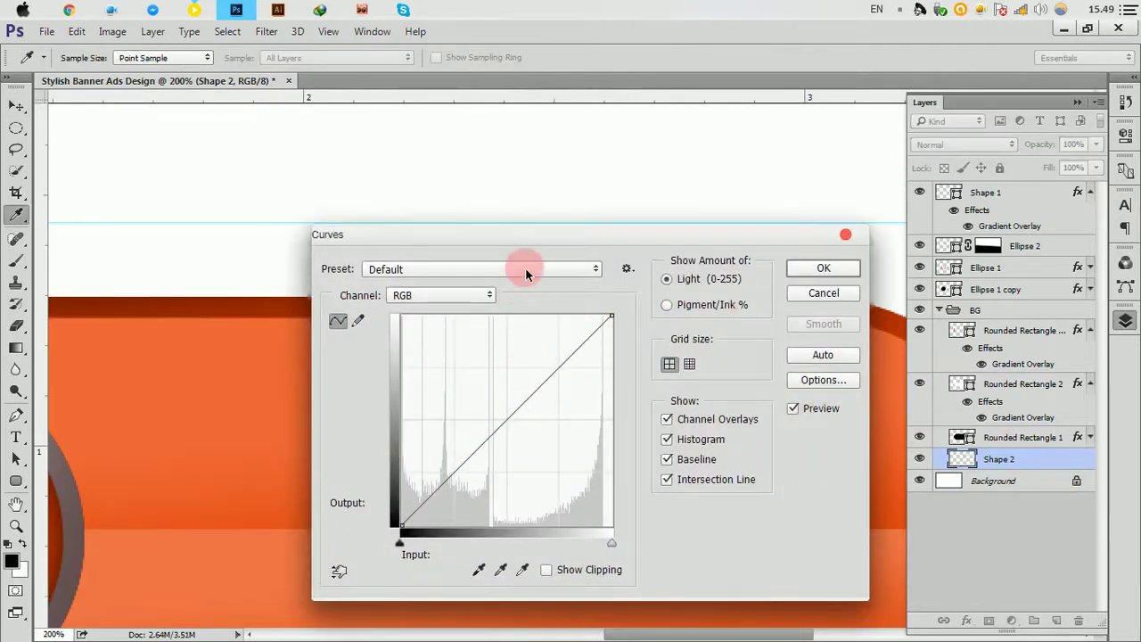
{"action": "left_click_drag", "start_coordinate": [555, 239], "coordinate": [614, 239]}
{"action": "left_click", "coordinate": [883, 268]}
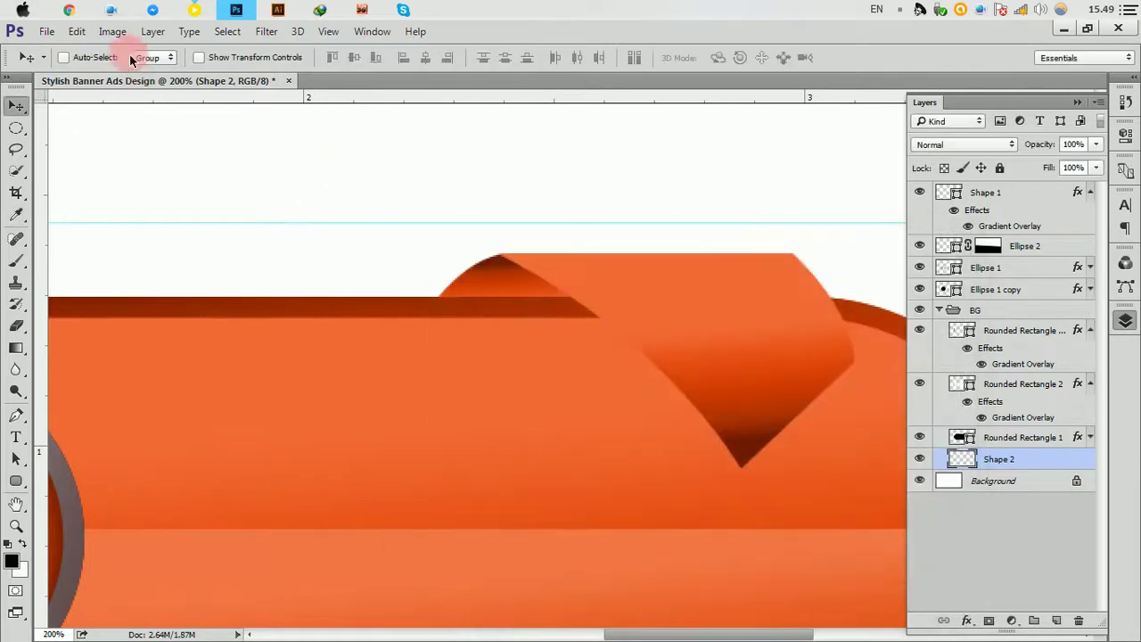
{"action": "left_click", "coordinate": [112, 31]}
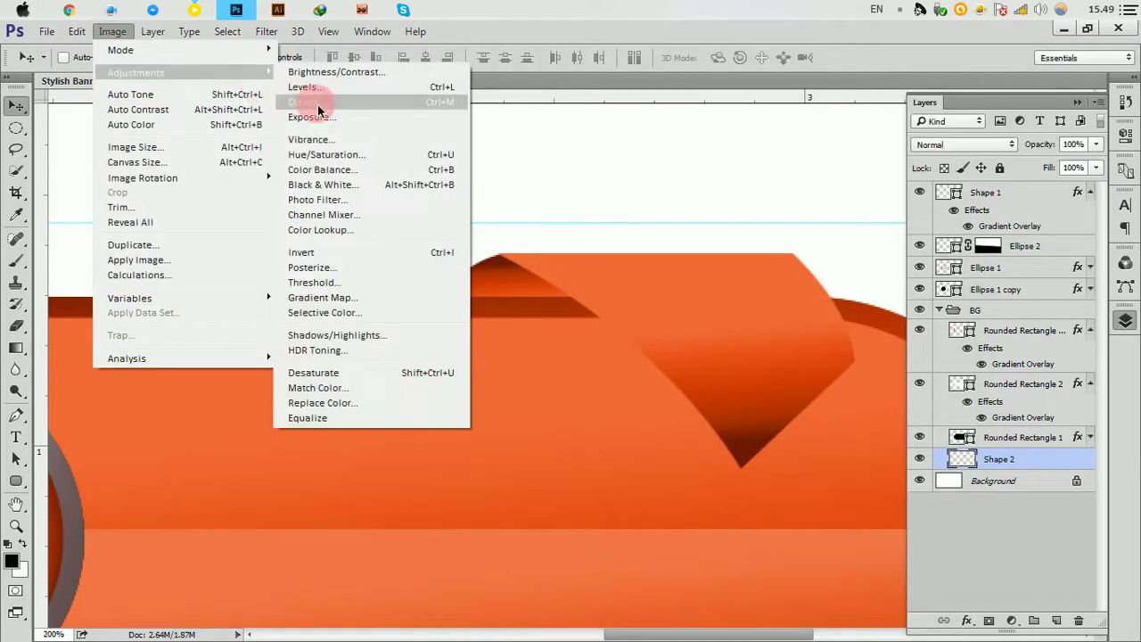
{"action": "left_click", "coordinate": [298, 102]}
{"action": "left_click_drag", "start_coordinate": [700, 235], "coordinate": [949, 234]}
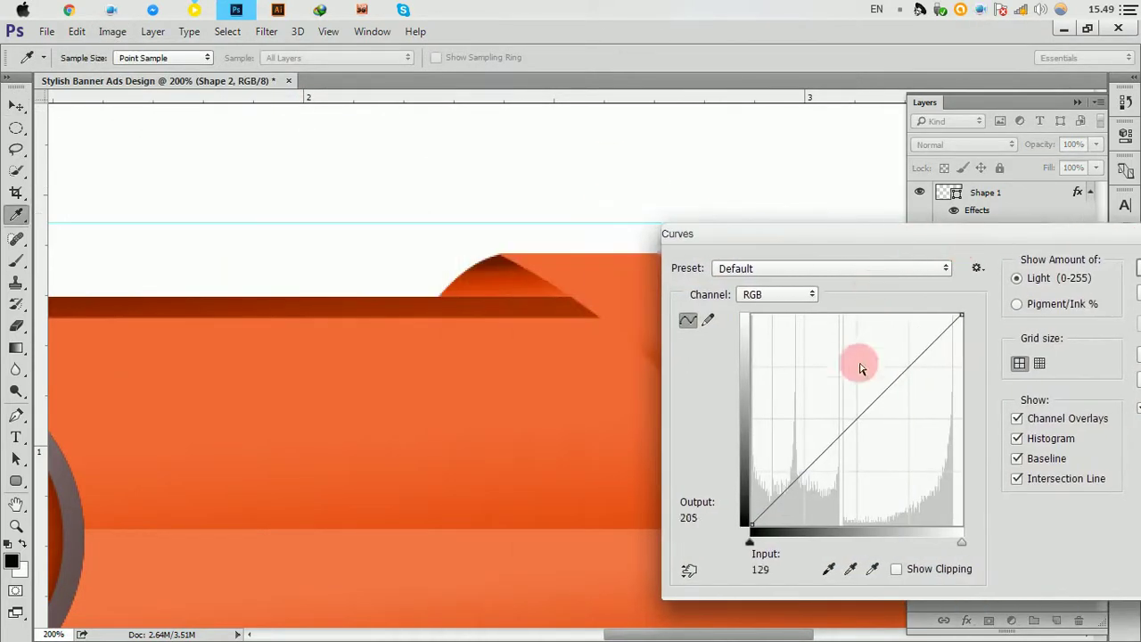
{"action": "left_click_drag", "start_coordinate": [759, 525], "coordinate": [813, 534]}
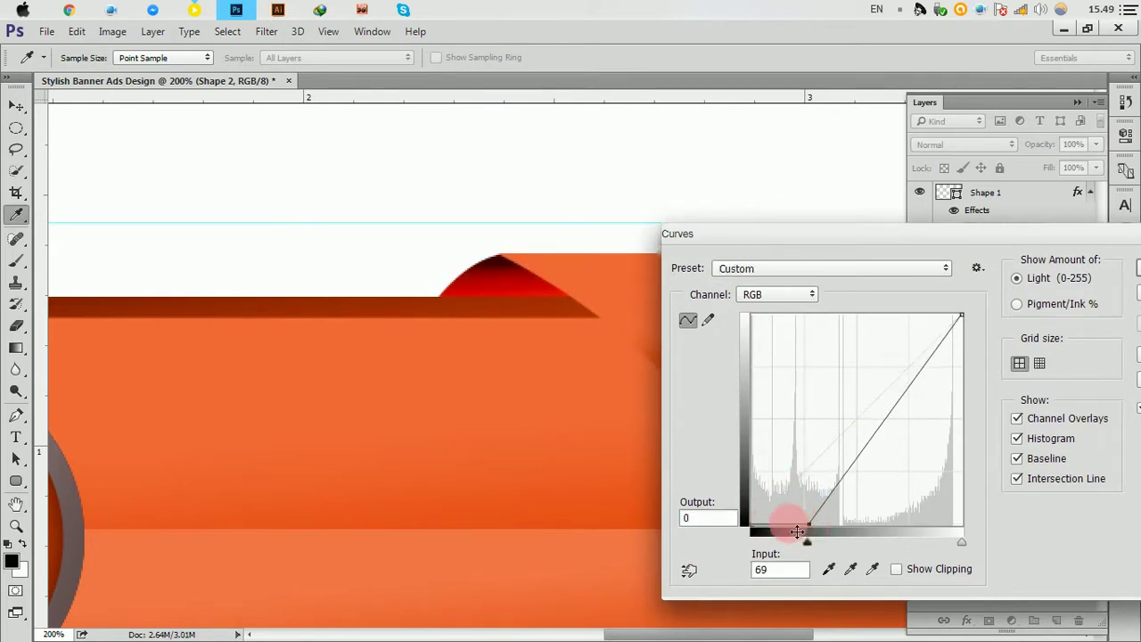
{"action": "left_click_drag", "start_coordinate": [807, 524], "coordinate": [789, 527]}
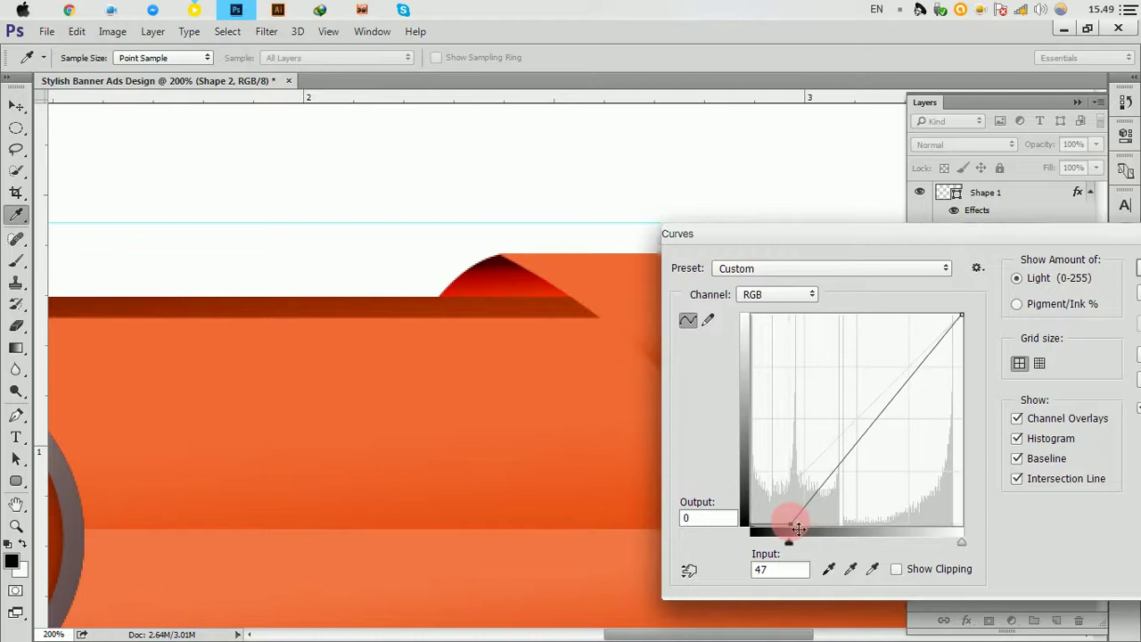
{"action": "mouse_move", "coordinate": [966, 319]}
{"action": "left_mouse_down"}
{"action": "mouse_move", "coordinate": [979, 335]}
{"action": "mouse_move", "coordinate": [958, 332]}
{"action": "mouse_move", "coordinate": [976, 377]}
{"action": "left_mouse_up"}
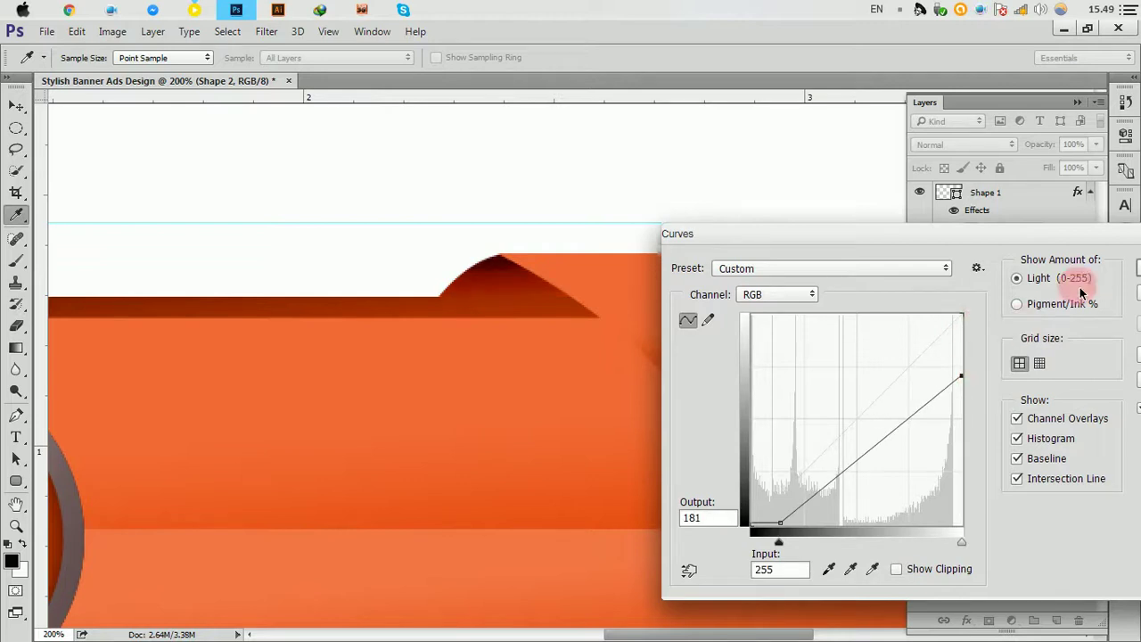
{"action": "left_click_drag", "start_coordinate": [1093, 243], "coordinate": [865, 238]}
{"action": "left_click", "coordinate": [943, 265]}
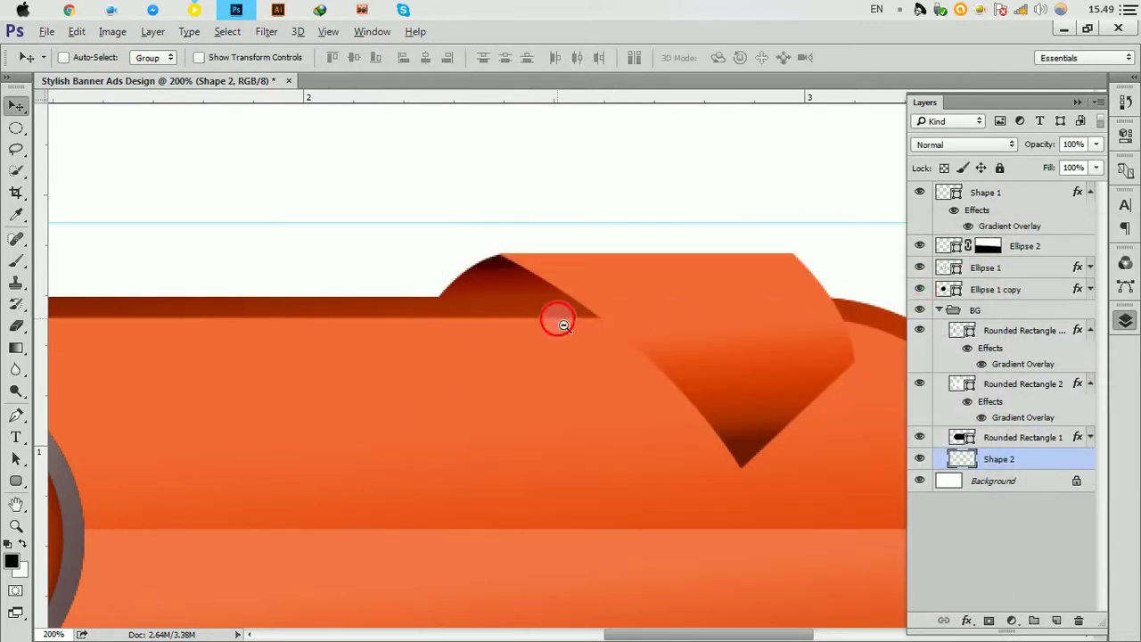
{"action": "left_click", "coordinate": [564, 326], "text": "ctrl+alt"}
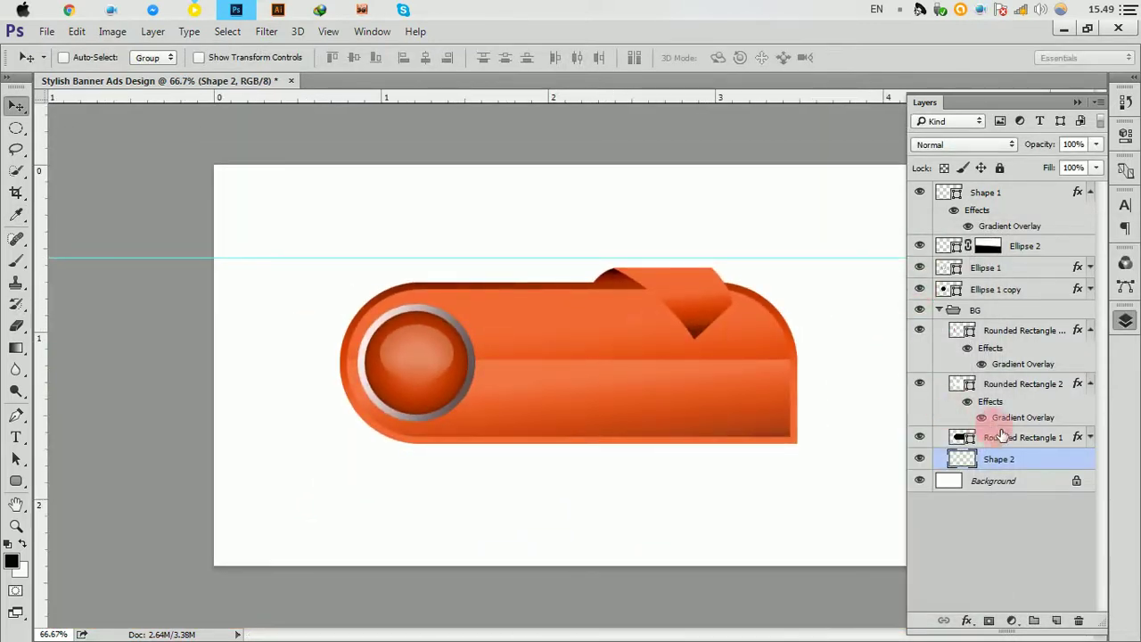
Step: Select Shape 1 with Shape 2 and nudge the ribbon fold down a few pixels
{"action": "left_click", "coordinate": [1000, 194], "text": "ctrl"}
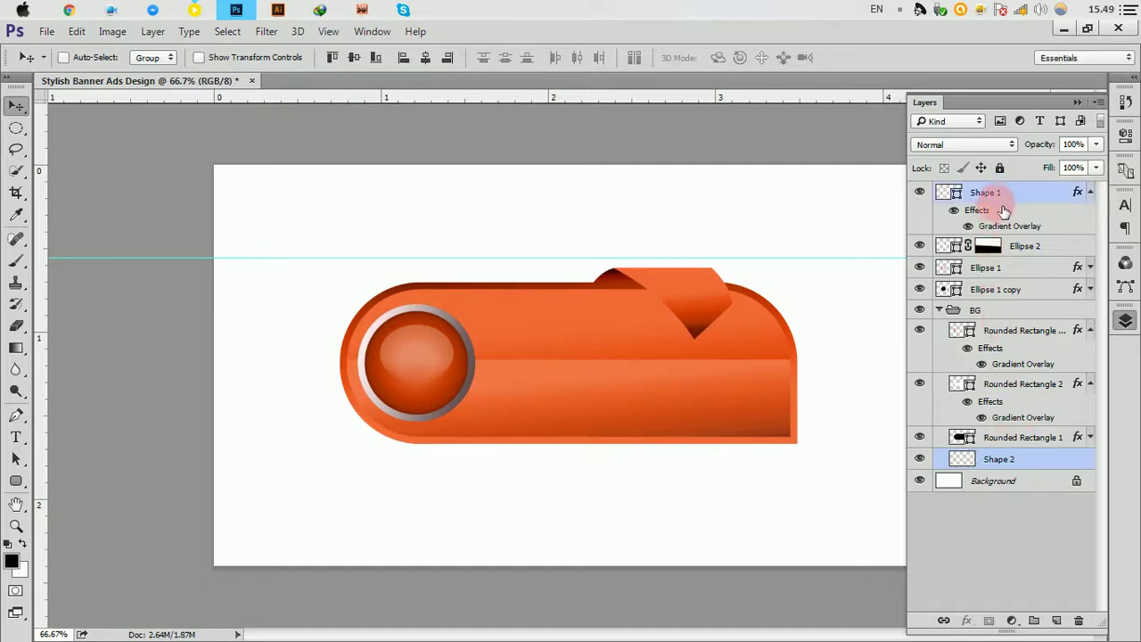
{"action": "left_click_drag", "start_coordinate": [842, 258], "coordinate": [830, 268]}
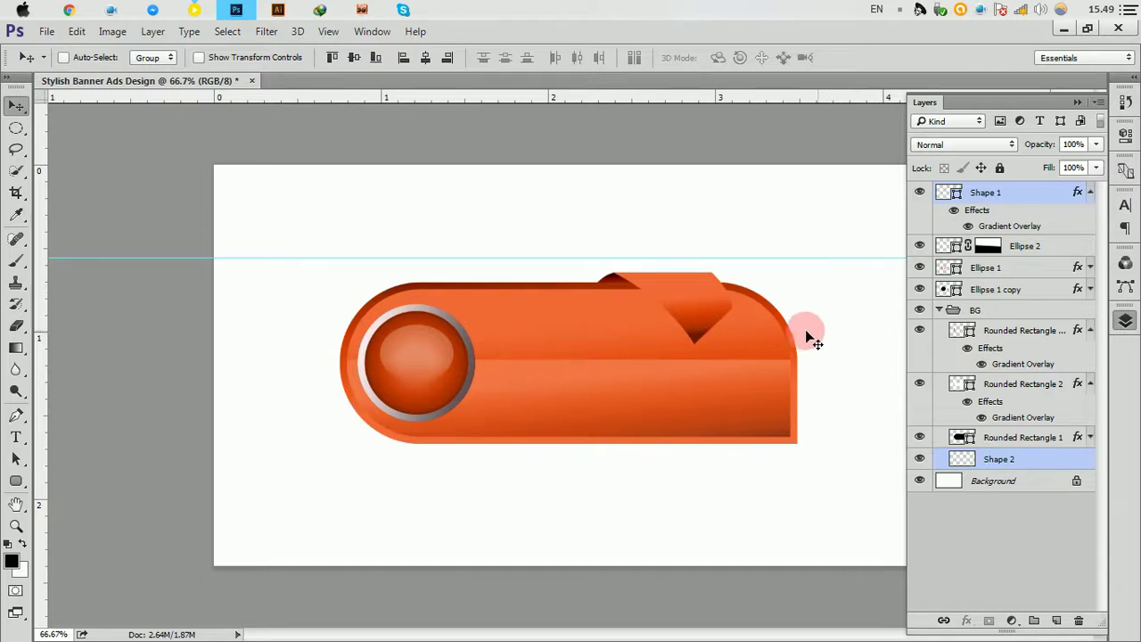
{"action": "left_click", "coordinate": [612, 326], "text": "ctrl"}
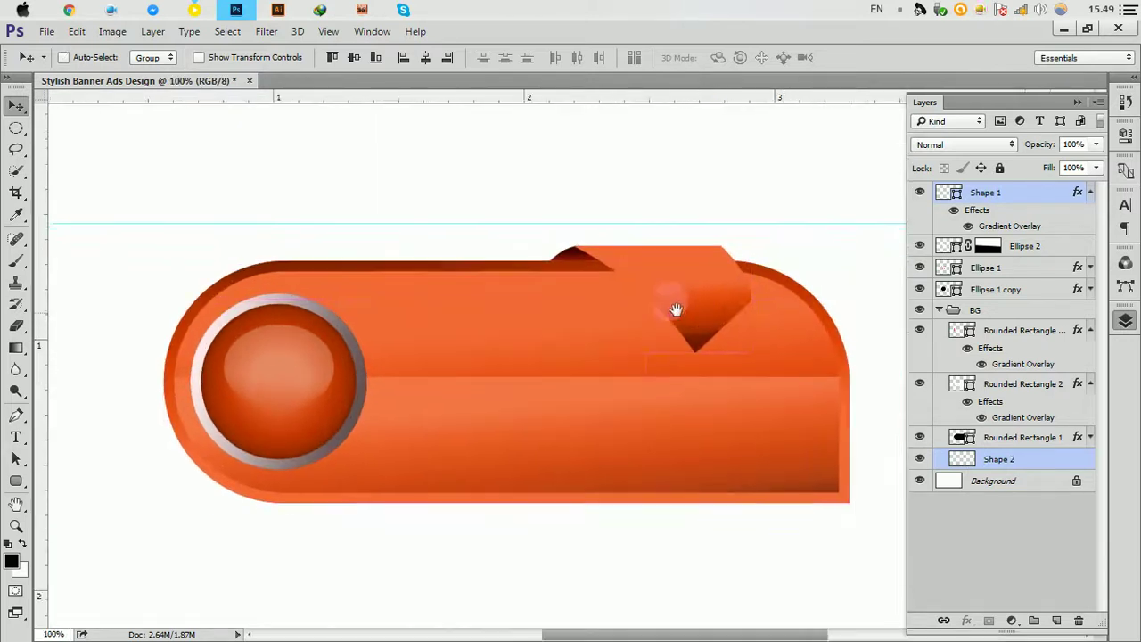
{"action": "left_click_drag", "start_coordinate": [675, 306], "coordinate": [659, 301]}
{"action": "left_click", "coordinate": [692, 324]}
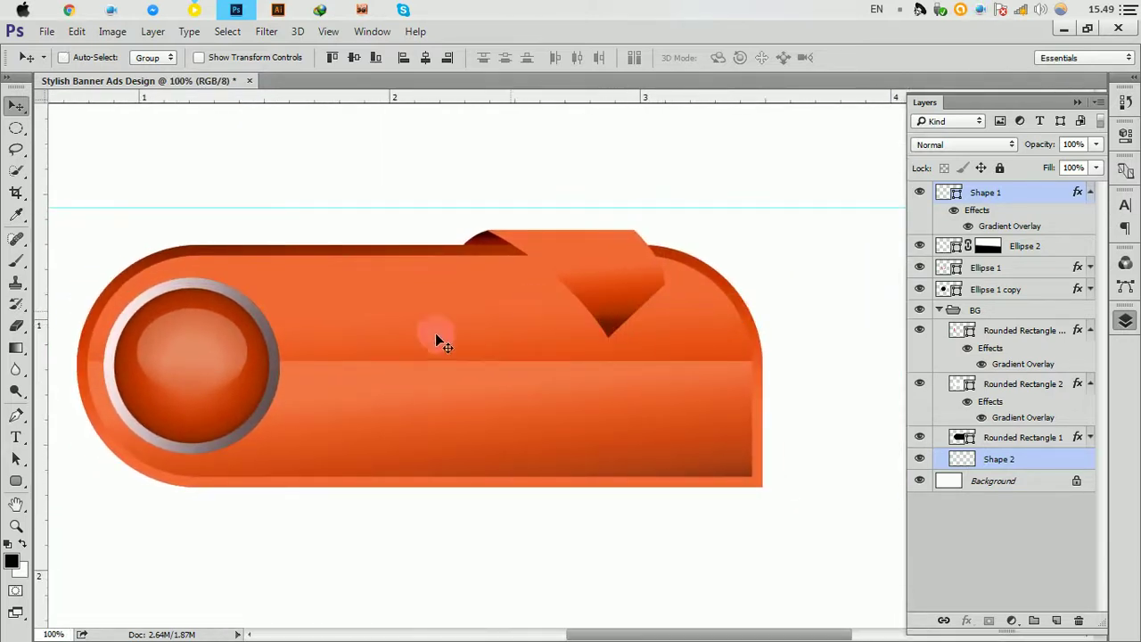
Step: Add the caption 'Free Graphic Design' centred on the banner at 2.72 pt
{"action": "left_click", "coordinate": [16, 437]}
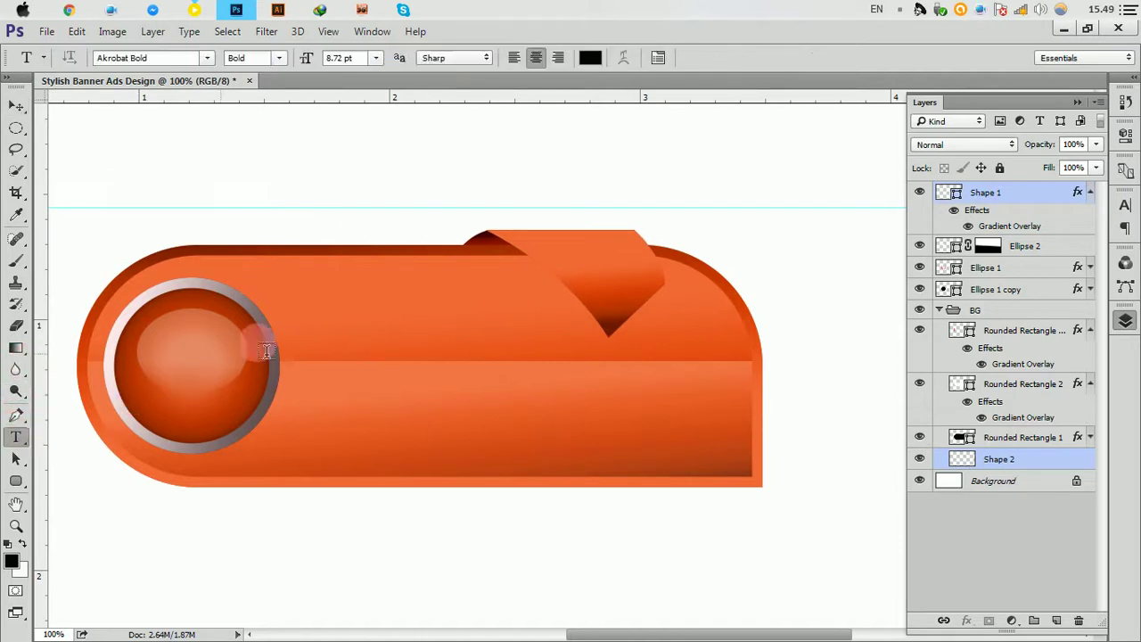
{"action": "left_click", "coordinate": [328, 318]}
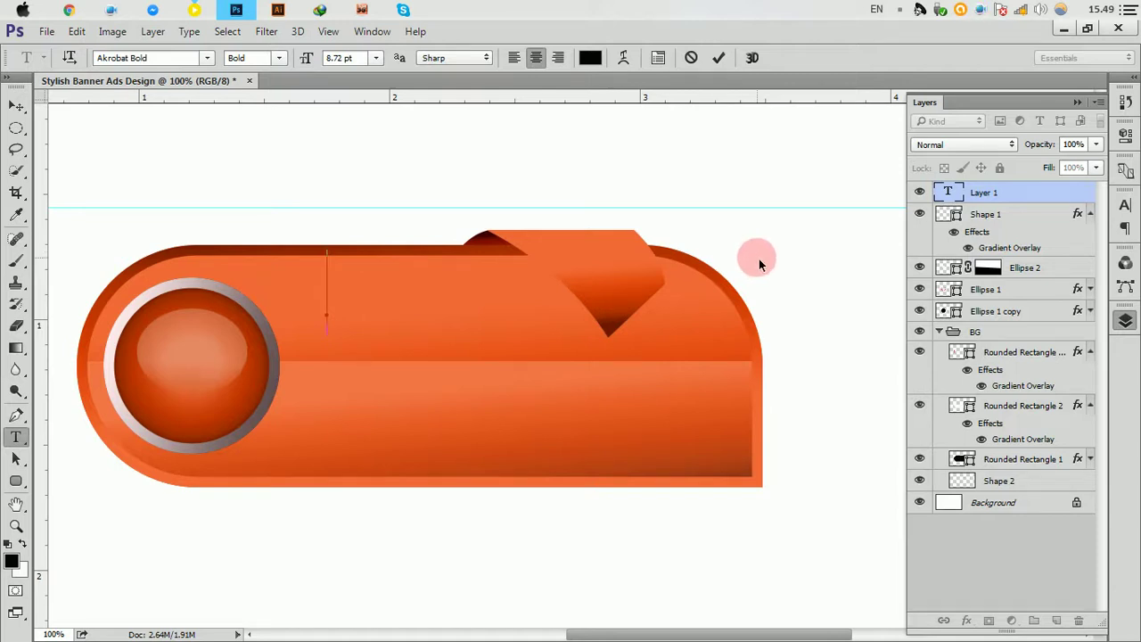
{"action": "type", "text": "Free "}
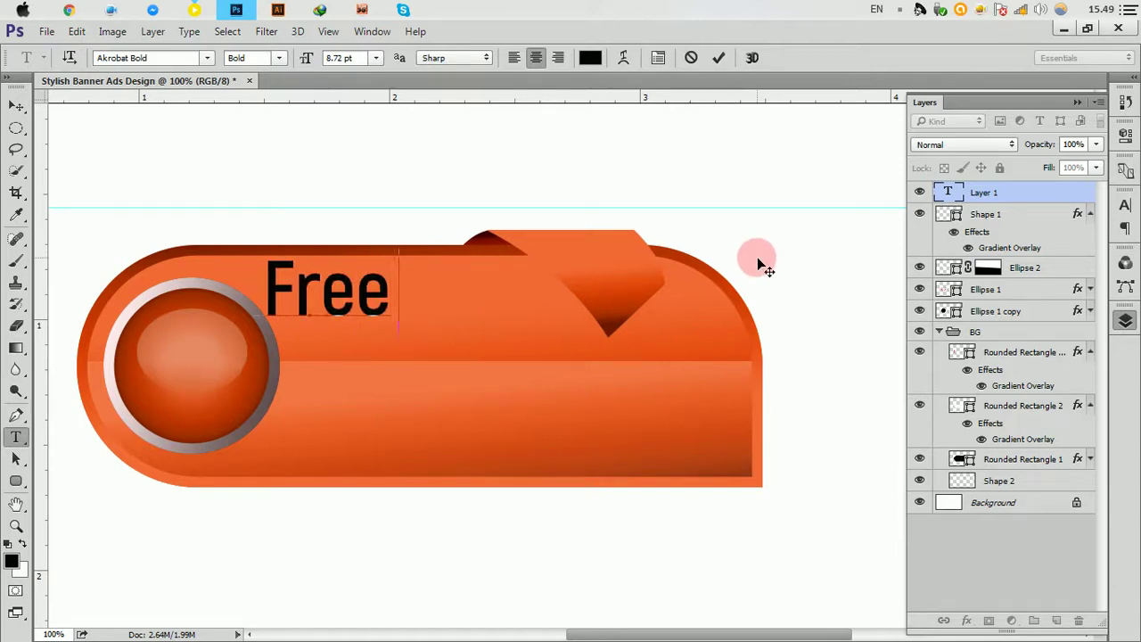
{"action": "type", "text": "Gra"}
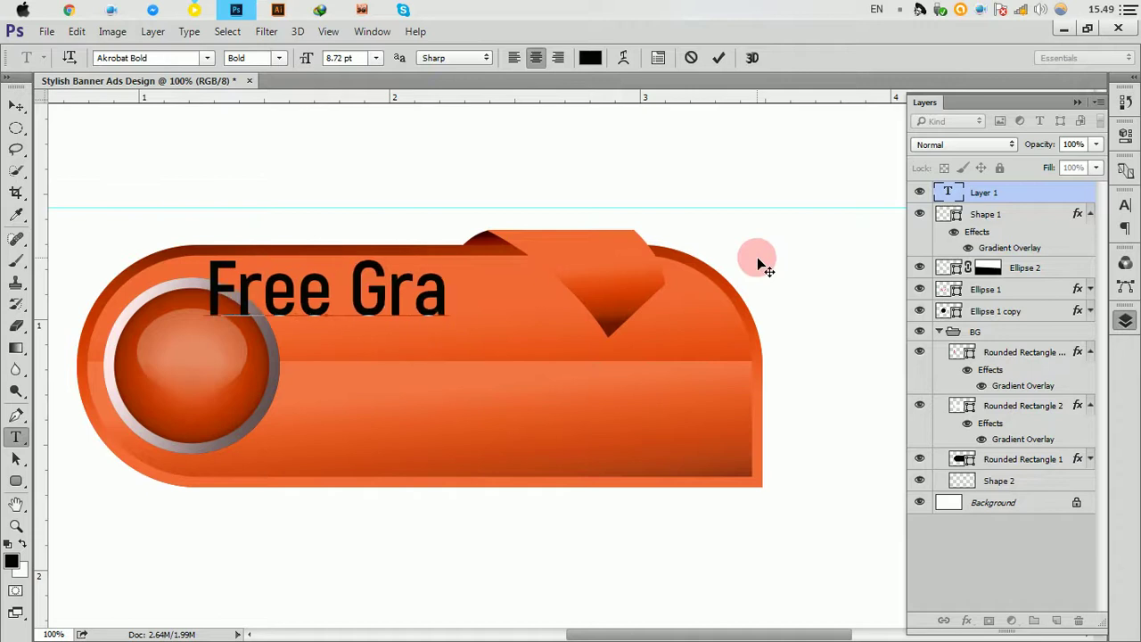
{"action": "type", "text": "phic "}
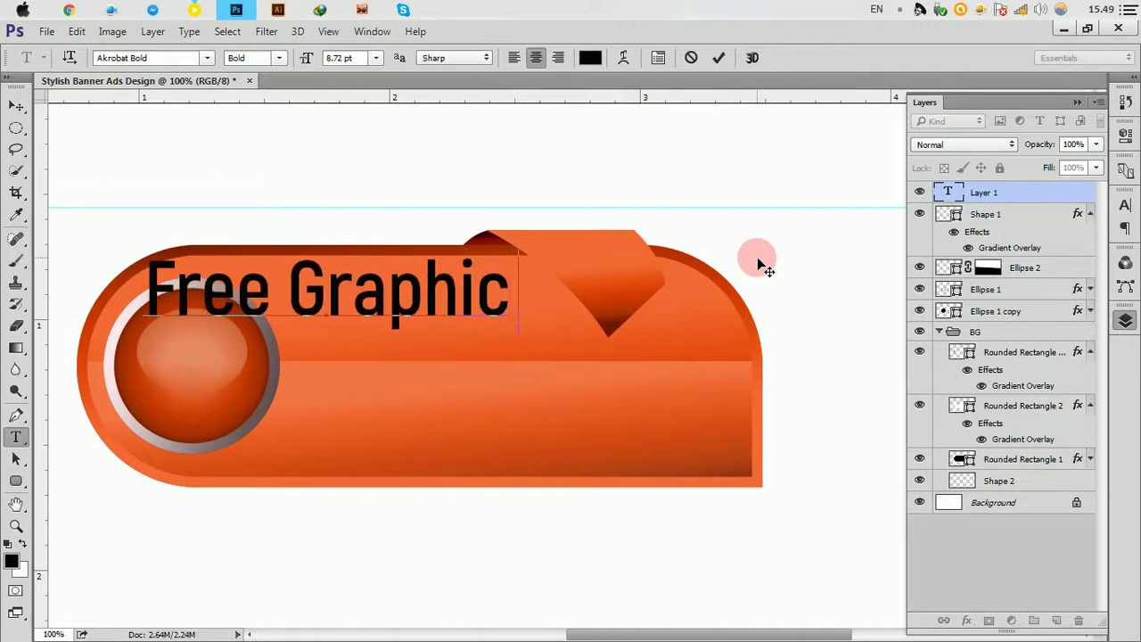
{"action": "type", "text": "D"}
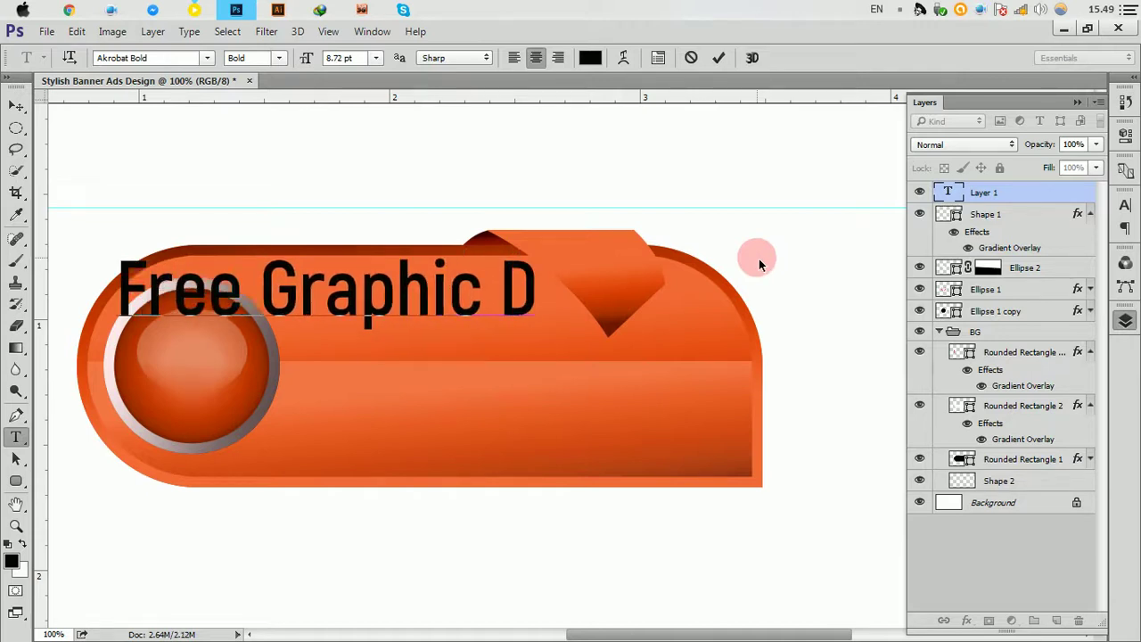
{"action": "type", "text": "Es"}
{"action": "key", "text": "BackSpace"}
{"action": "key", "text": "BackSpace"}
{"action": "type", "text": "esig"}
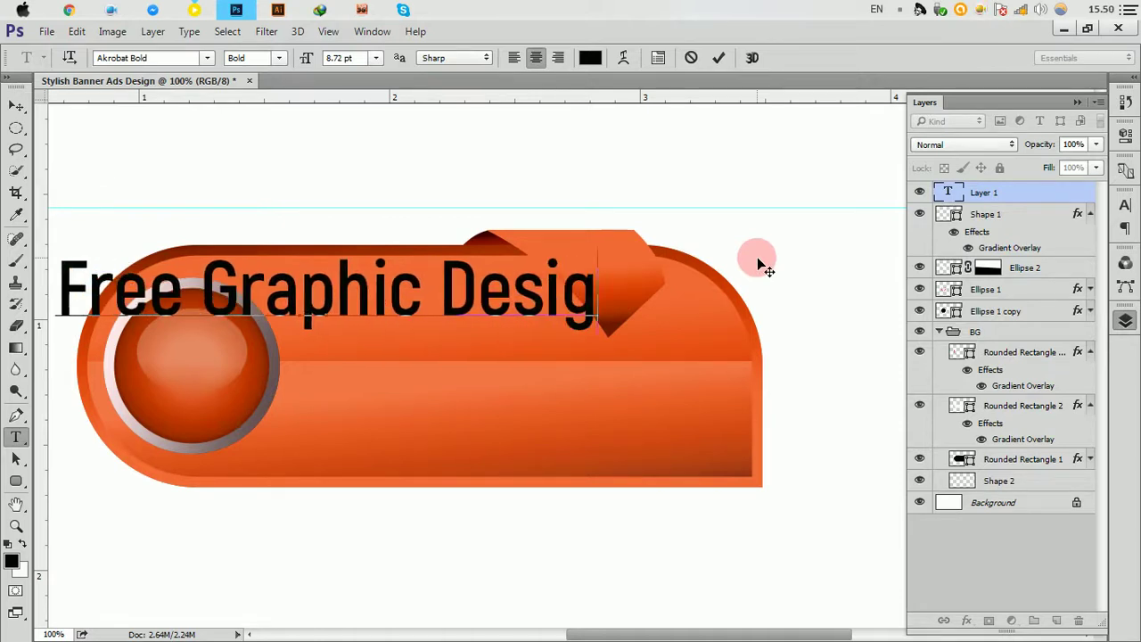
{"action": "type", "text": "n"}
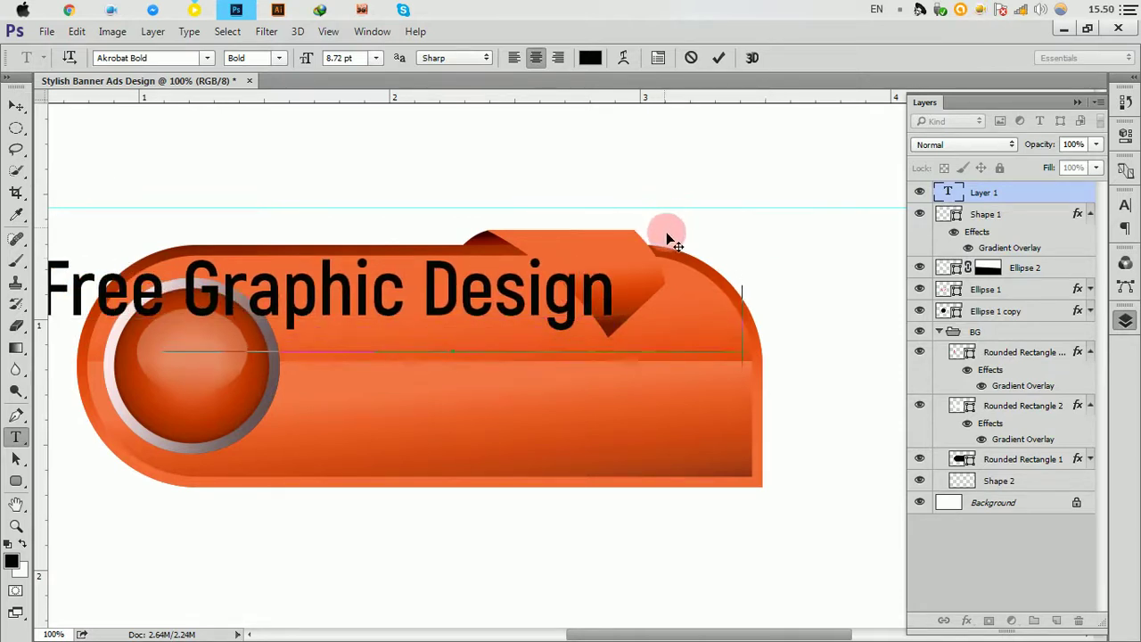
{"action": "left_click_drag", "start_coordinate": [660, 223], "coordinate": [784, 259]}
{"action": "left_click_drag", "start_coordinate": [736, 332], "coordinate": [136, 320]}
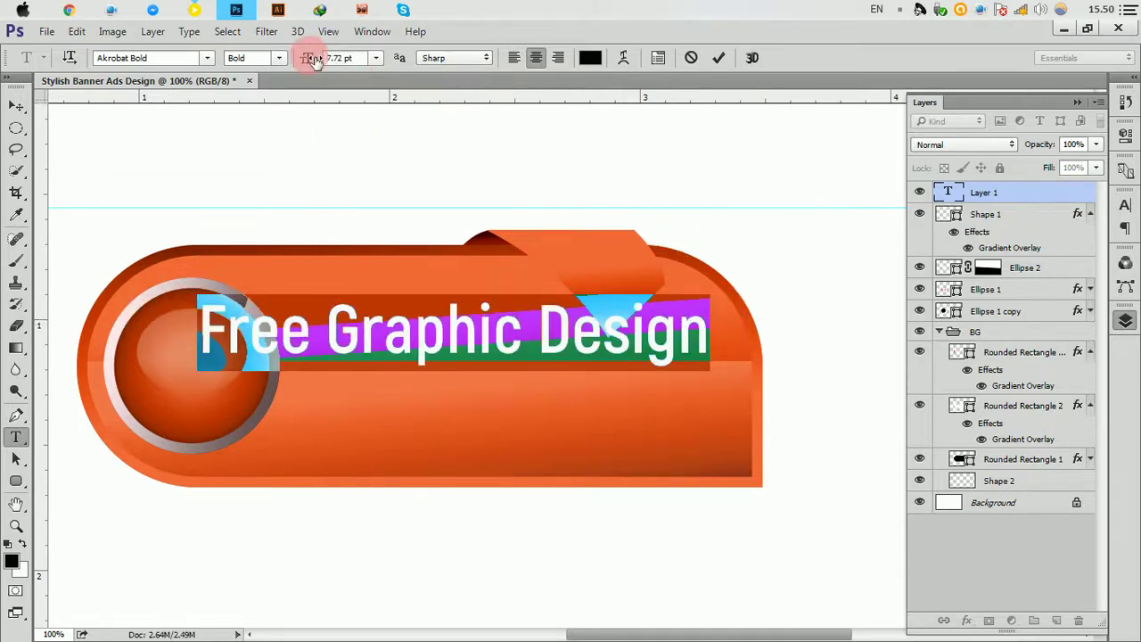
{"action": "left_click_drag", "start_coordinate": [317, 62], "coordinate": [299, 58]}
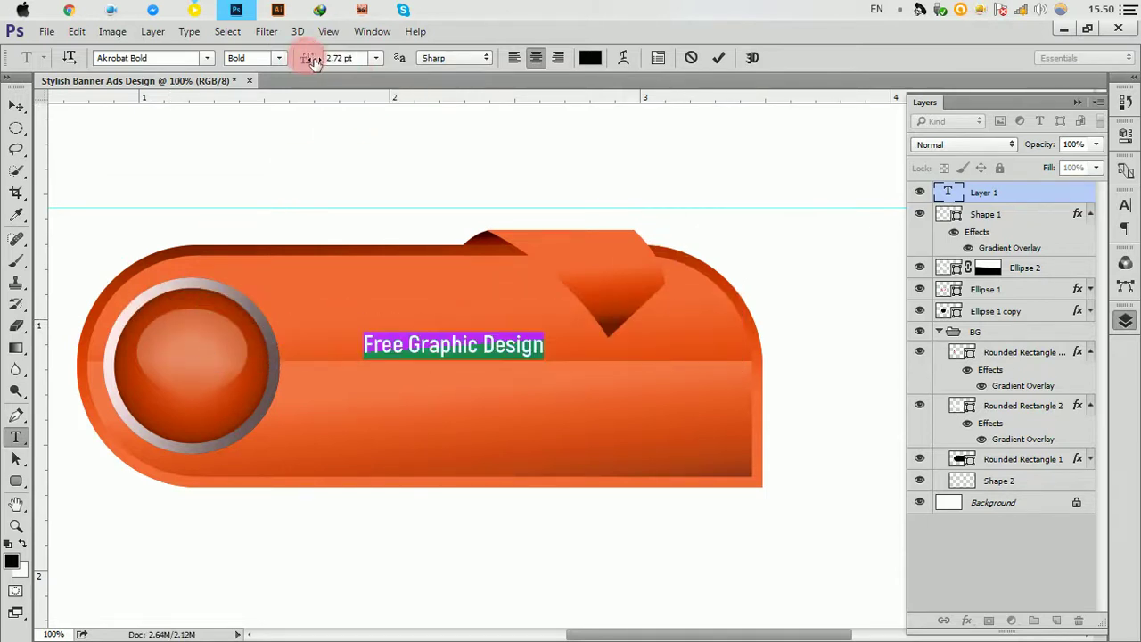
{"action": "left_click", "coordinate": [719, 58]}
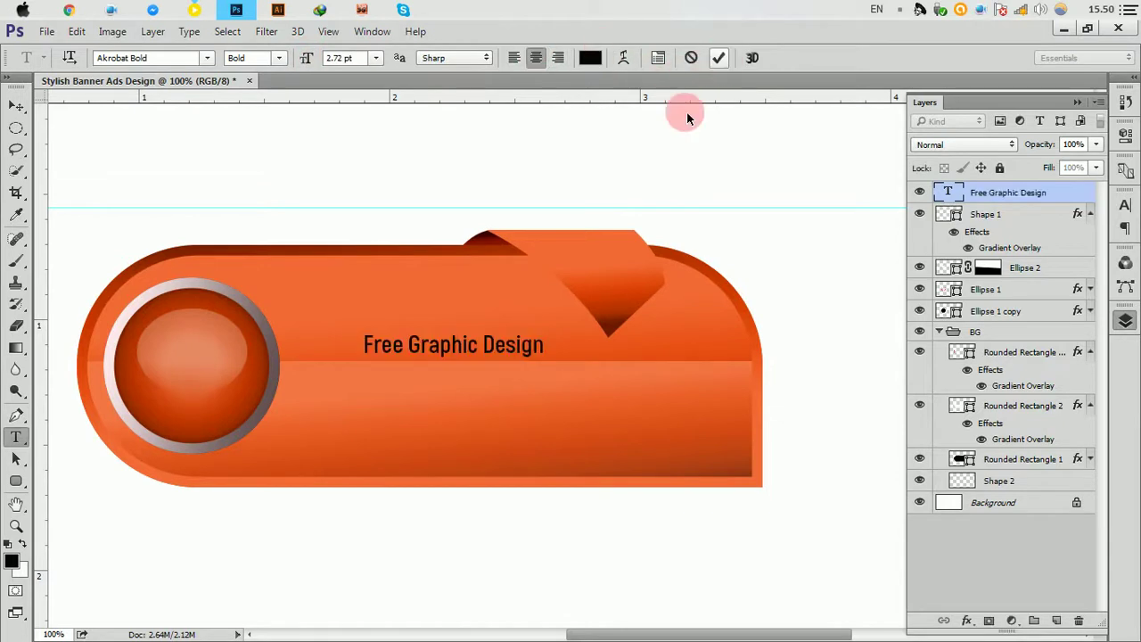
Step: Free Transform the caption to about 149% and raise it, then browse fonts in Character
{"action": "left_click", "coordinate": [76, 32]}
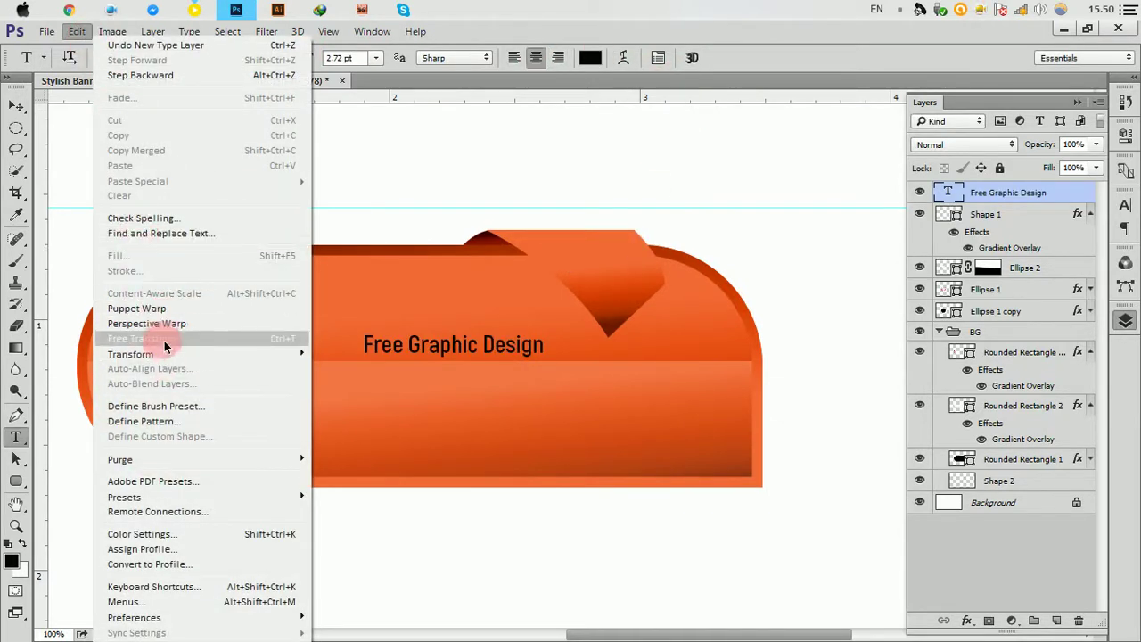
{"action": "left_click", "coordinate": [162, 340]}
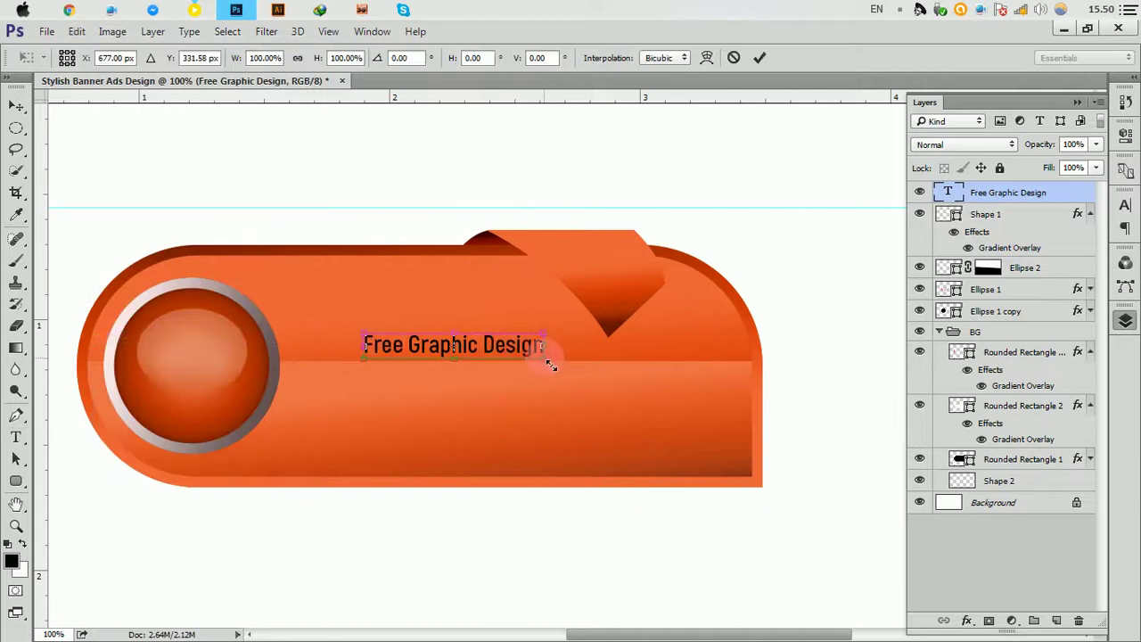
{"action": "mouse_move", "coordinate": [551, 366]}
{"action": "left_mouse_down"}
{"action": "mouse_move", "coordinate": [589, 366]}
{"action": "mouse_move", "coordinate": [511, 333]}
{"action": "mouse_move", "coordinate": [580, 357]}
{"action": "mouse_move", "coordinate": [528, 340]}
{"action": "left_mouse_up"}
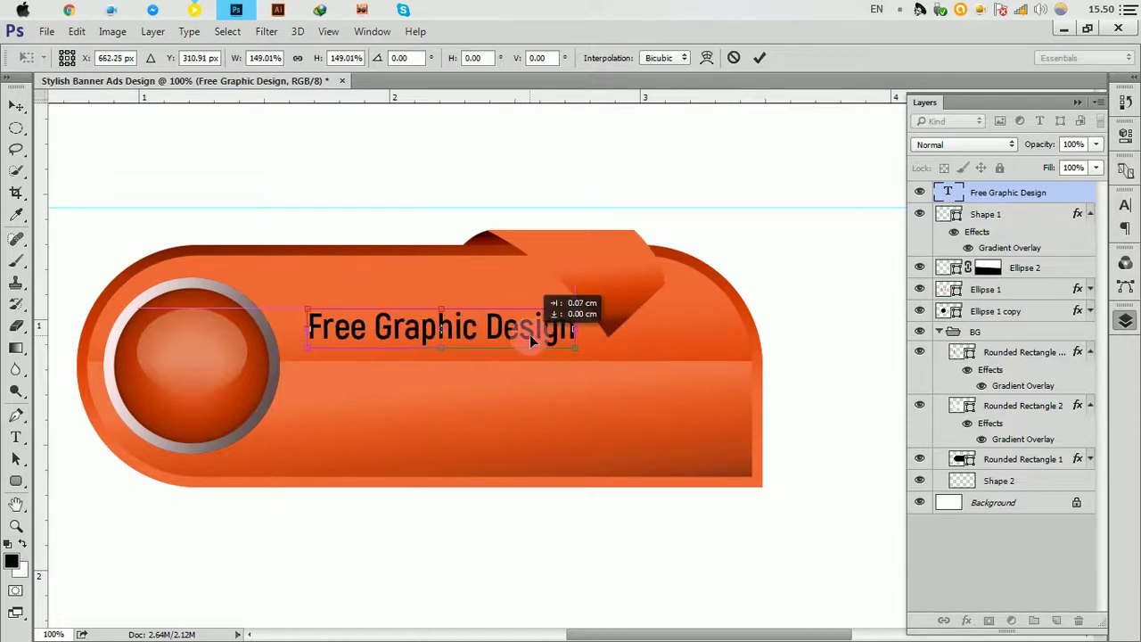
{"action": "left_click", "coordinate": [759, 57]}
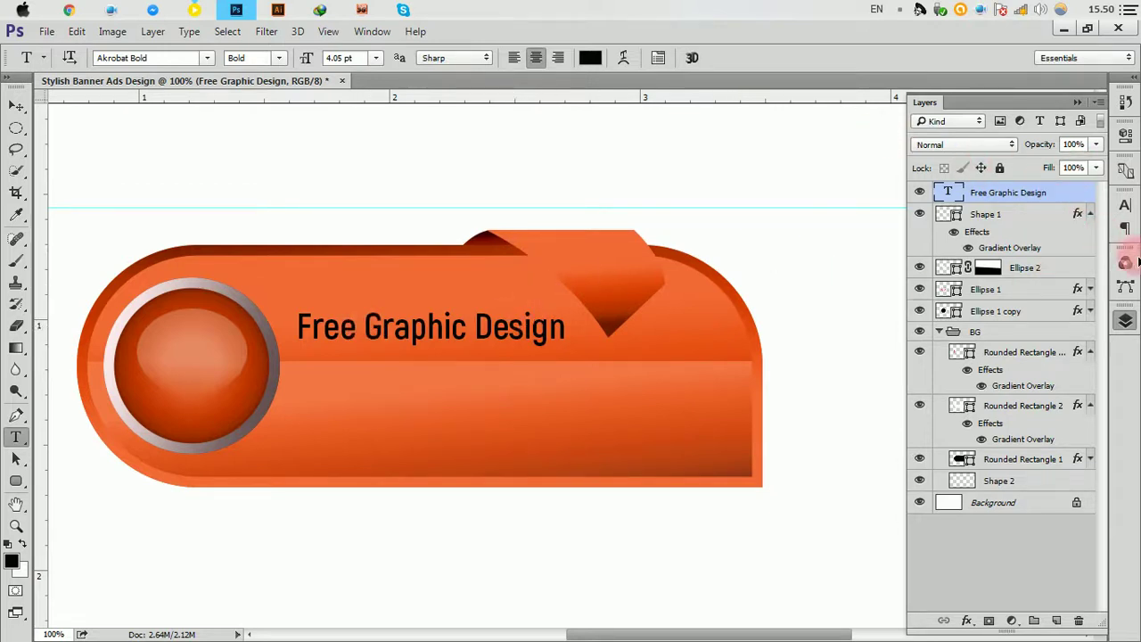
{"action": "left_click", "coordinate": [1125, 205]}
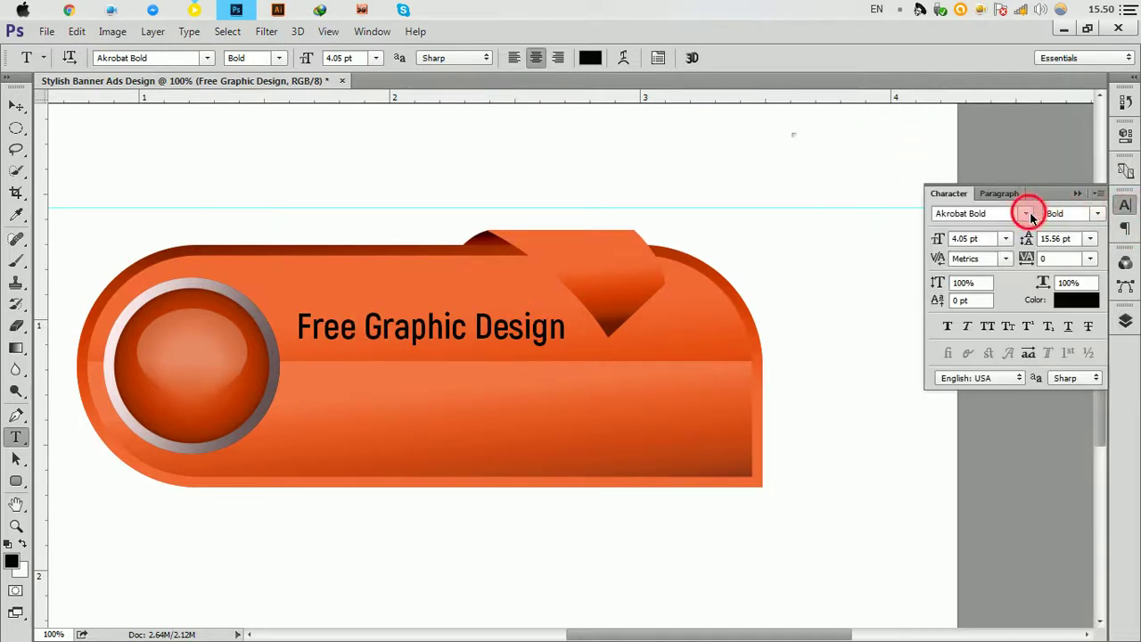
{"action": "left_click", "coordinate": [1028, 214]}
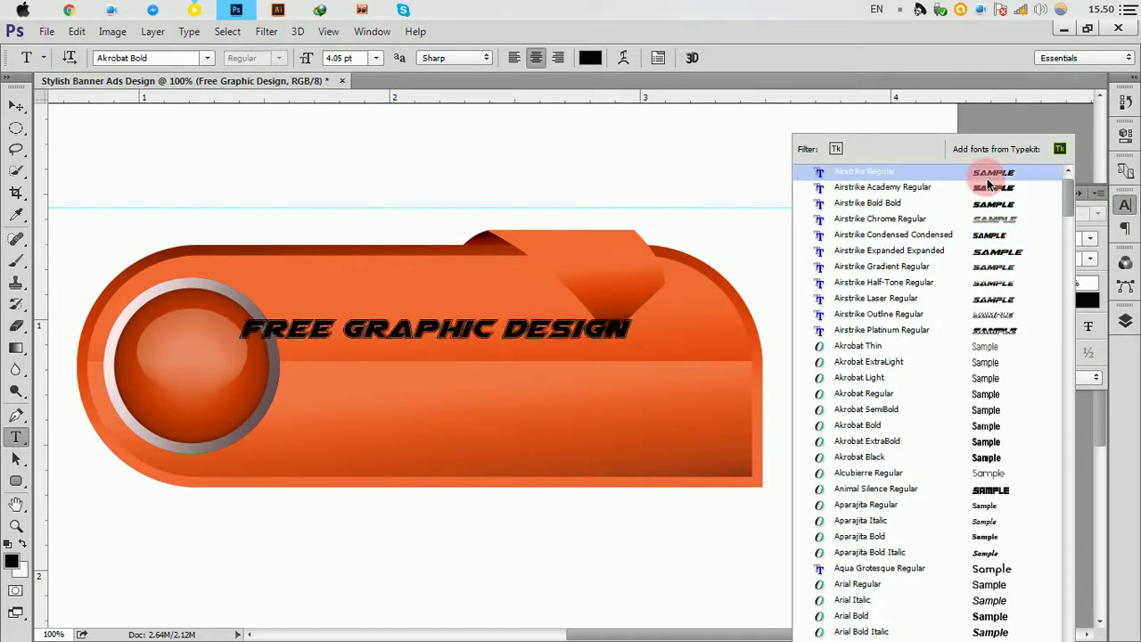
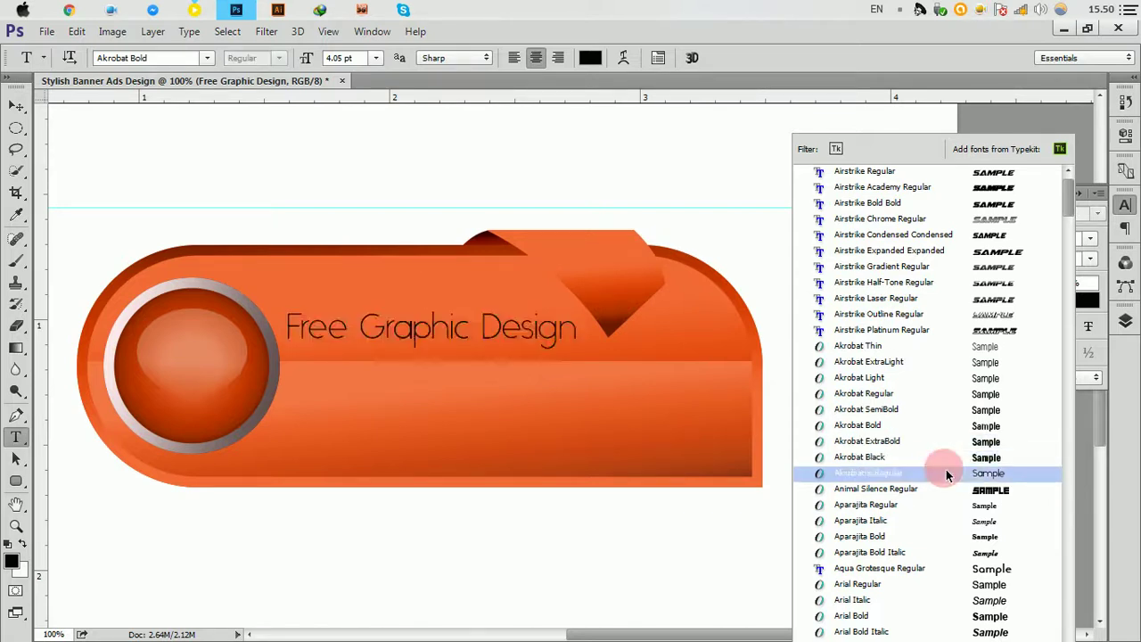
Step: Set the heading to Akrobat Black, scale it to about 95% and raise it slightly
{"action": "left_click", "coordinate": [946, 460]}
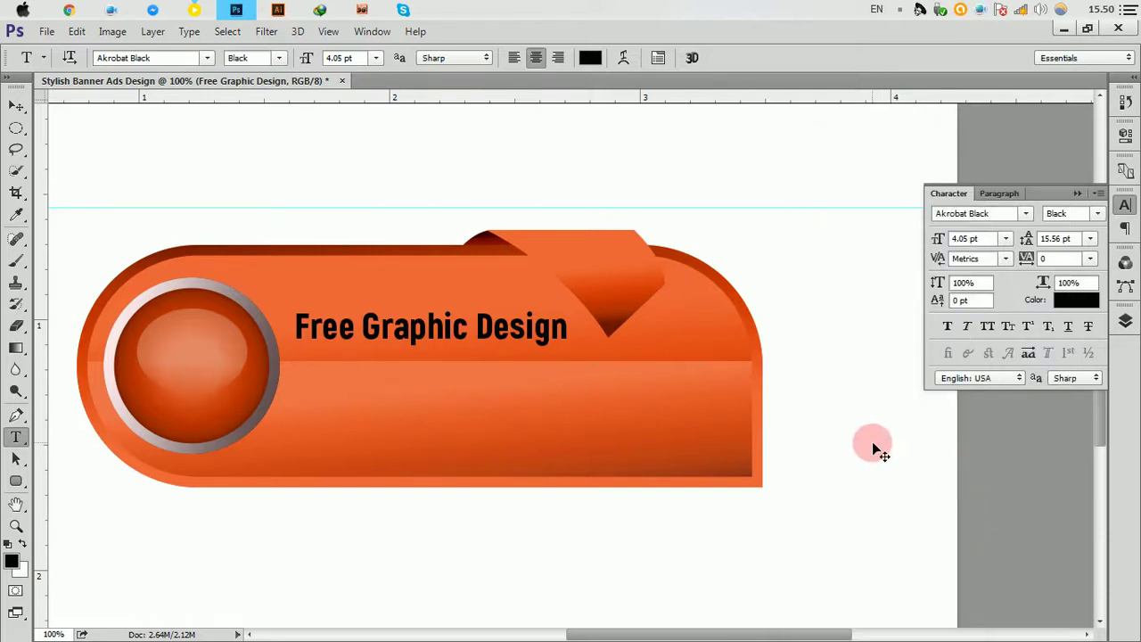
{"action": "key", "text": "ctrl+t"}
{"action": "left_click_drag", "start_coordinate": [569, 347], "coordinate": [568, 353]}
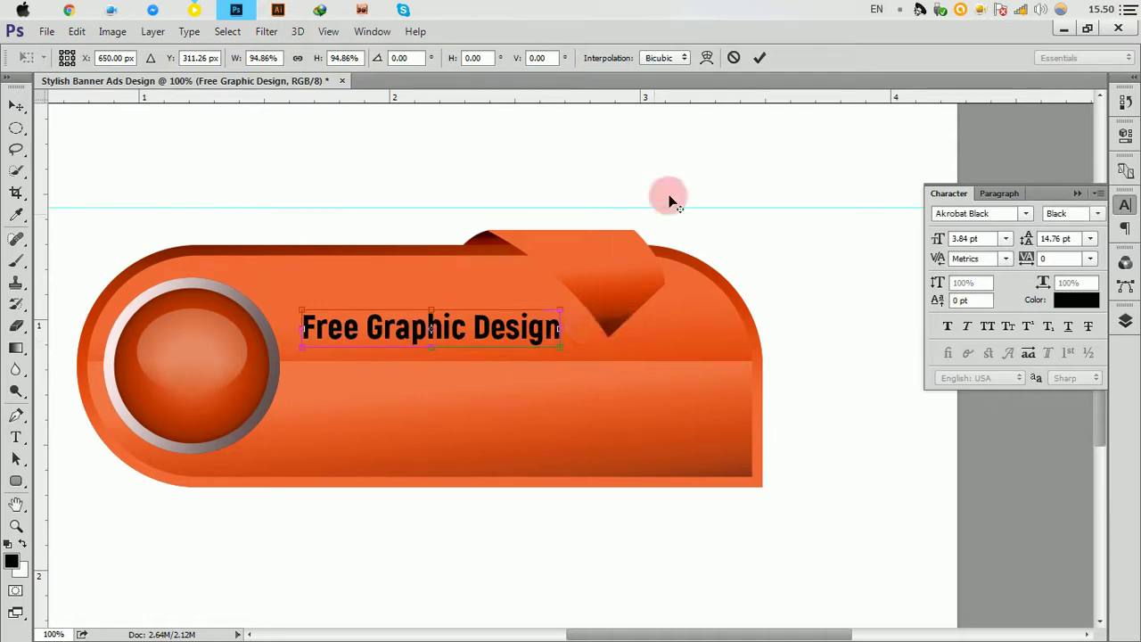
{"action": "left_click", "coordinate": [759, 58]}
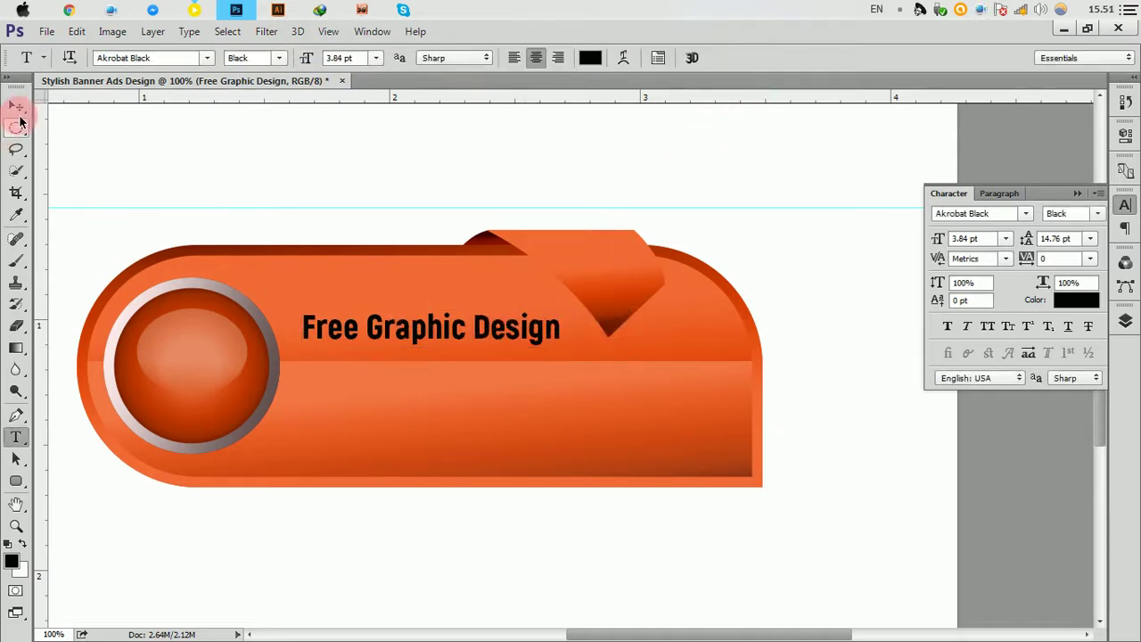
{"action": "left_click", "coordinate": [16, 105]}
{"action": "left_click_drag", "start_coordinate": [412, 332], "coordinate": [412, 319]}
Step: Colour the heading near-white #f9fced and show the Layers panel
{"action": "left_click", "coordinate": [1090, 301]}
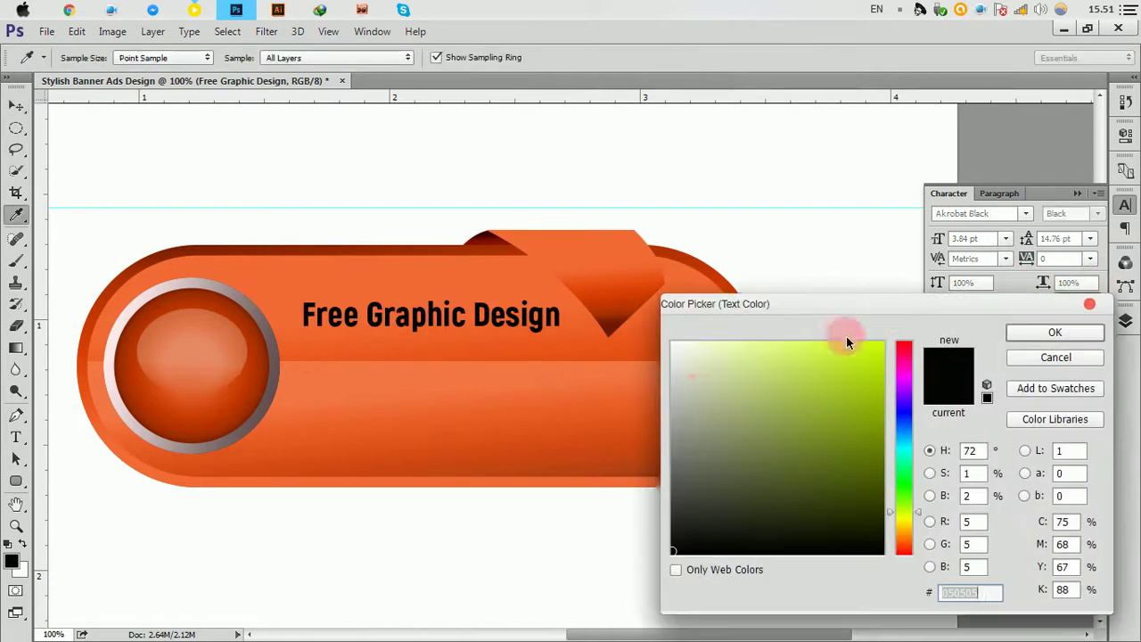
{"action": "left_click", "coordinate": [683, 345]}
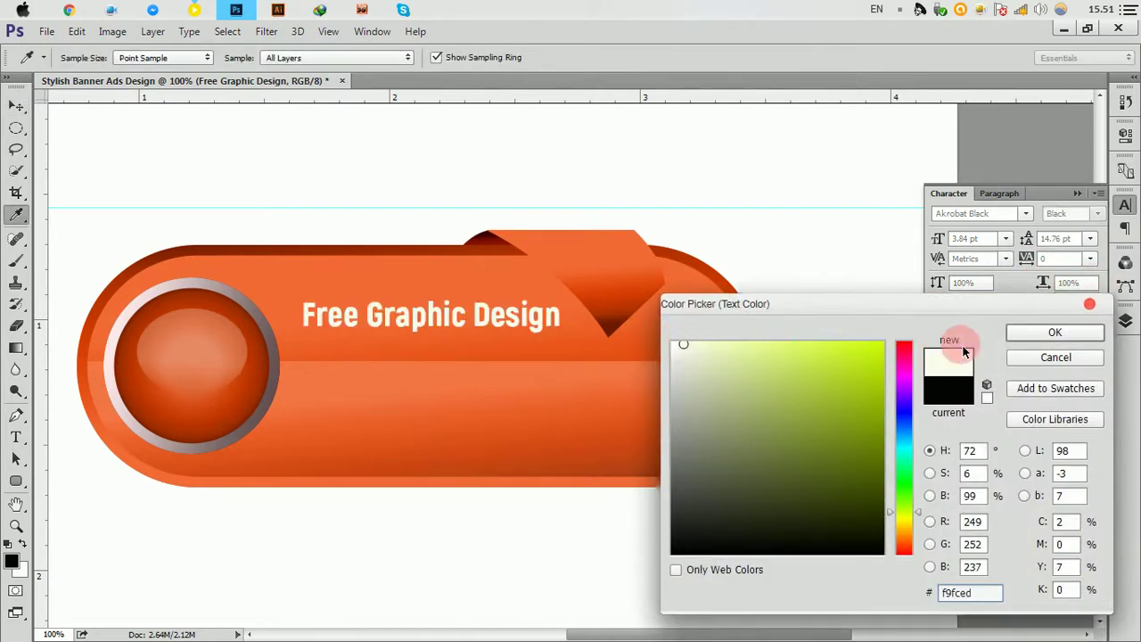
{"action": "left_click", "coordinate": [1037, 335]}
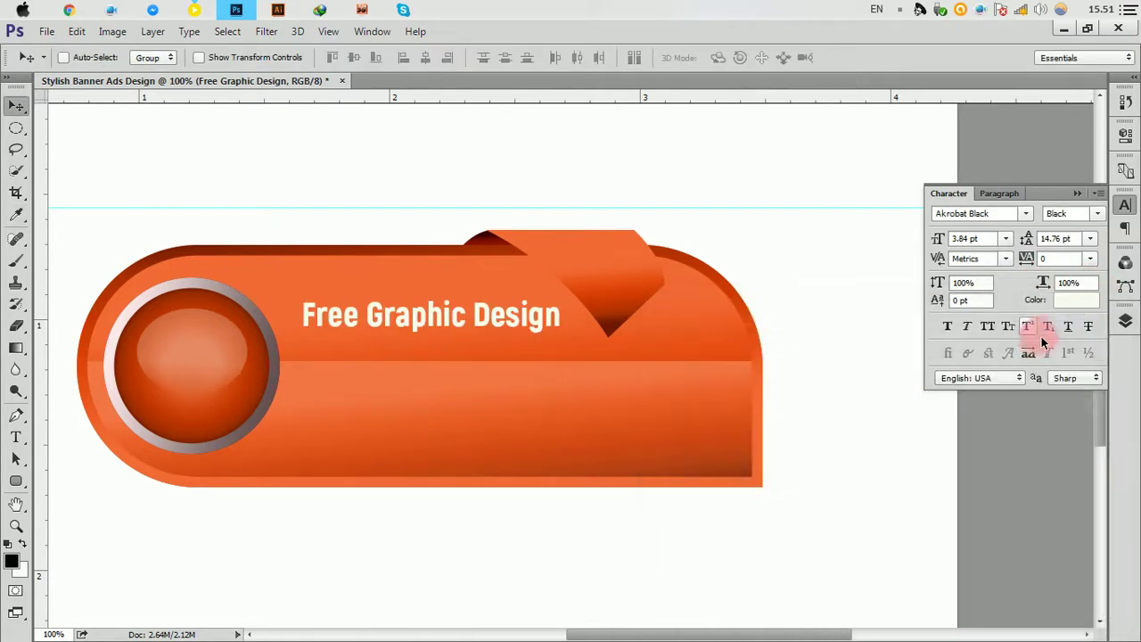
{"action": "left_click", "coordinate": [1125, 327]}
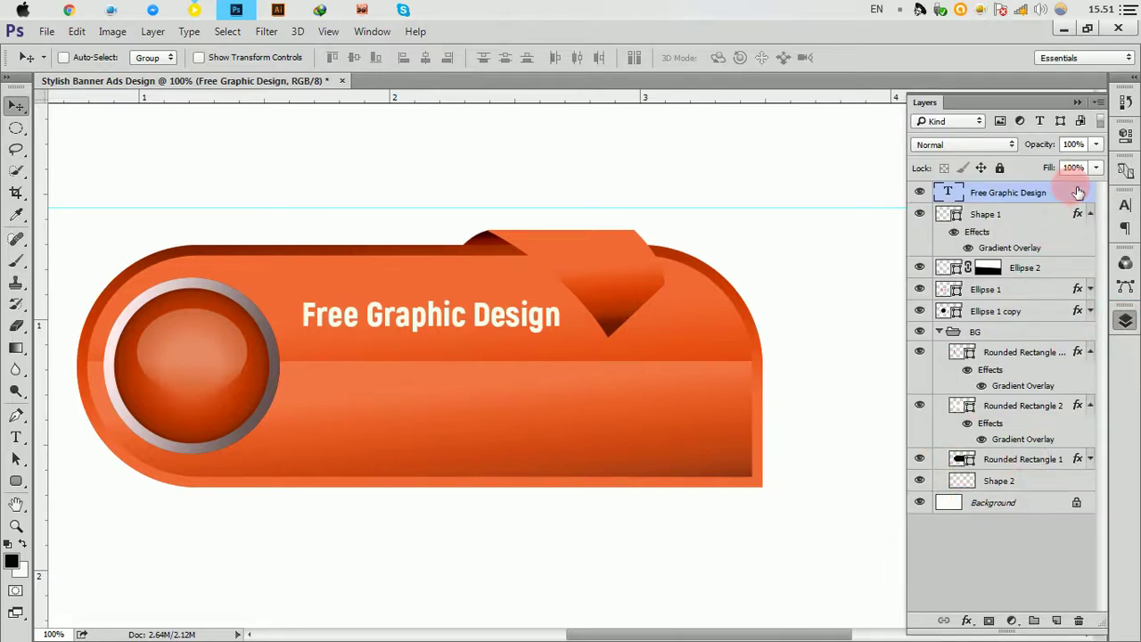
Step: Give the heading an Inner Bevel with 32% depth, 16 px size and extra softening
{"action": "double_click", "coordinate": [1078, 192]}
{"action": "left_click_drag", "start_coordinate": [570, 71], "coordinate": [928, 166]}
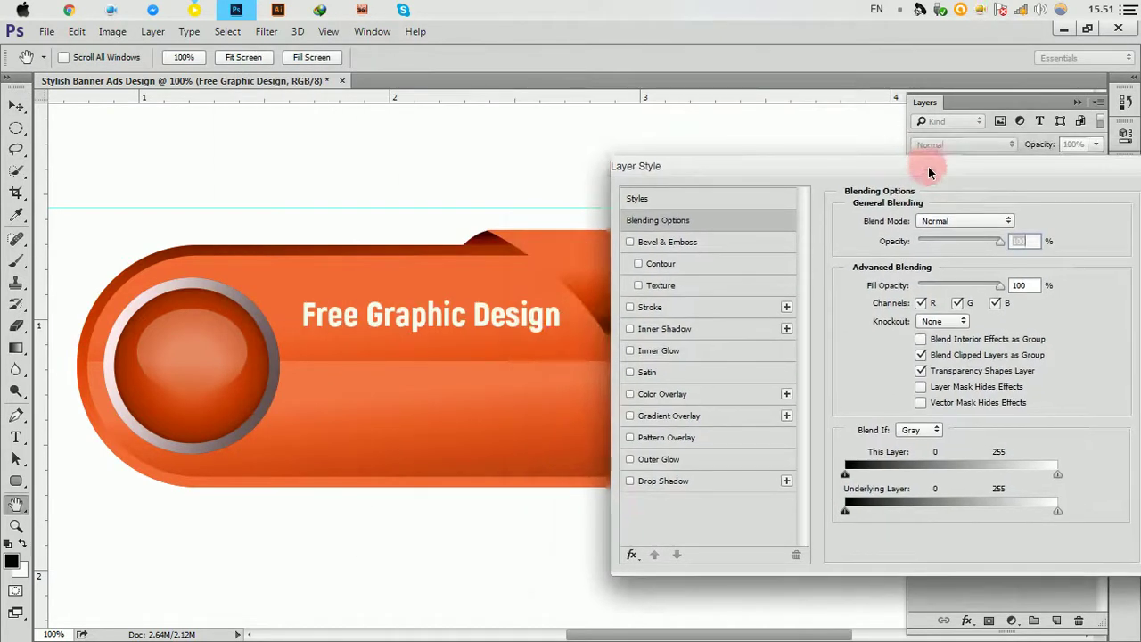
{"action": "left_click", "coordinate": [699, 243]}
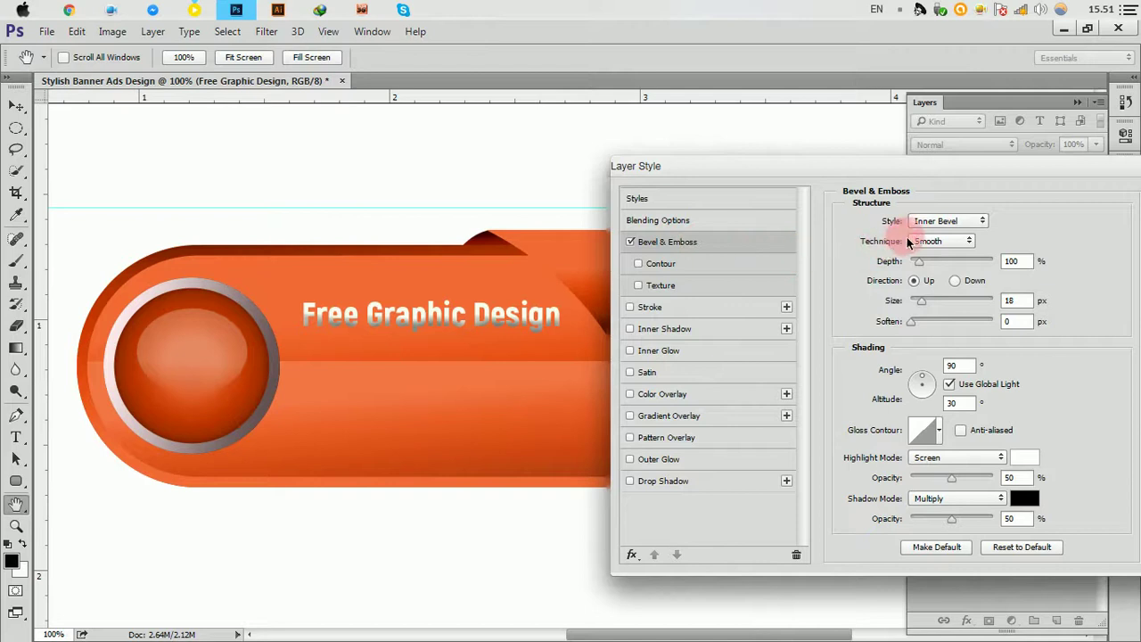
{"action": "left_click_drag", "start_coordinate": [924, 268], "coordinate": [915, 263]}
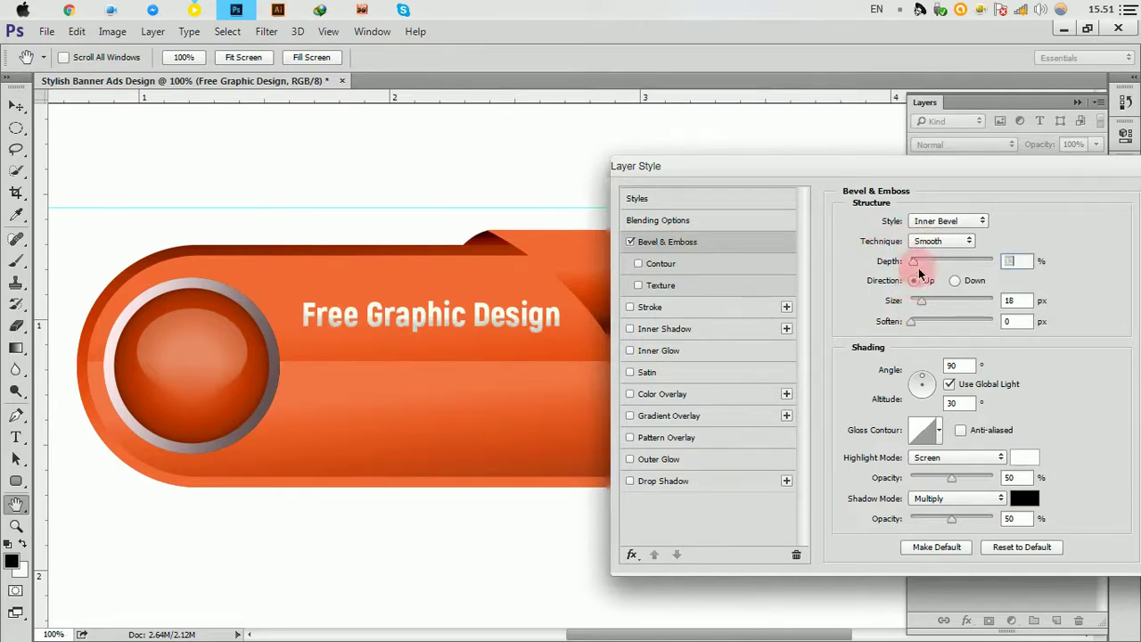
{"action": "left_click", "coordinate": [924, 304]}
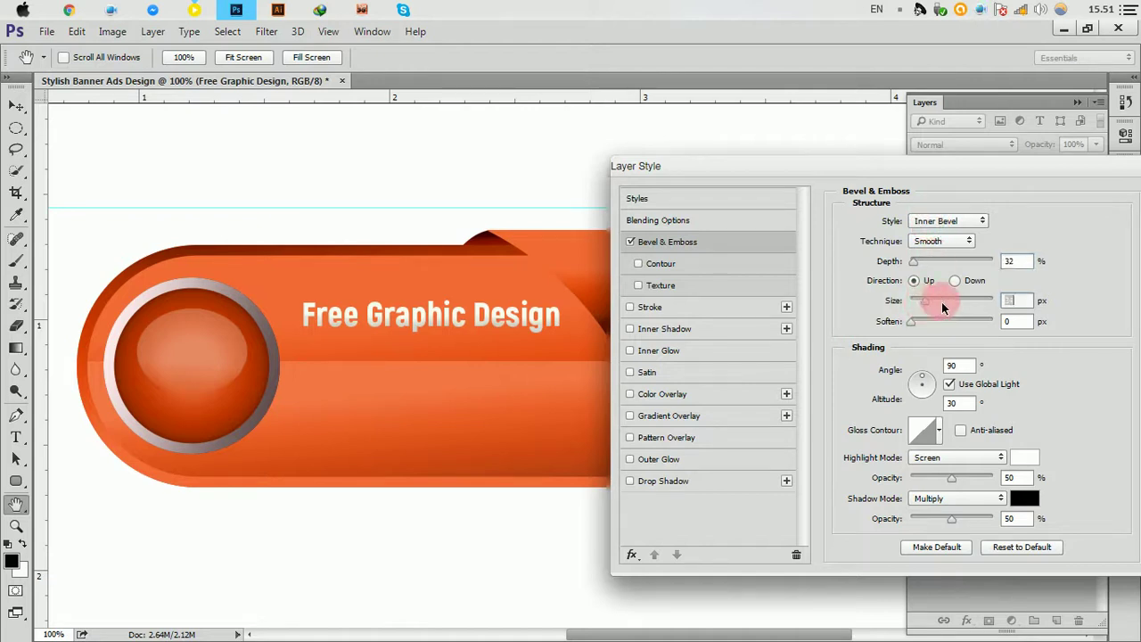
{"action": "left_click_drag", "start_coordinate": [942, 302], "coordinate": [911, 304]}
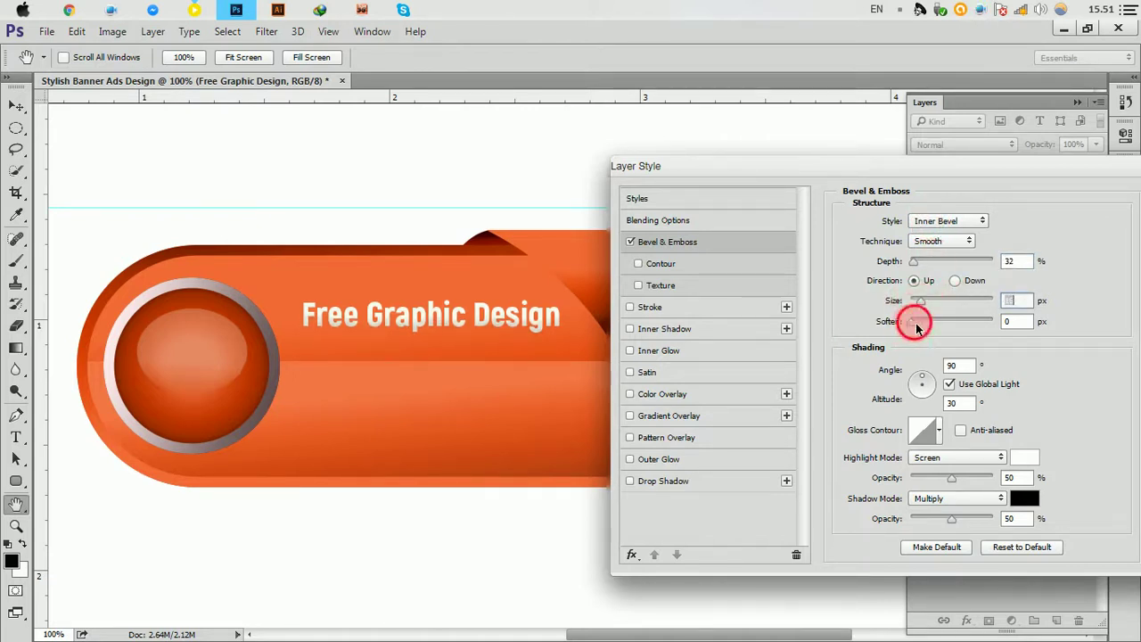
{"action": "left_click_drag", "start_coordinate": [917, 327], "coordinate": [989, 327]}
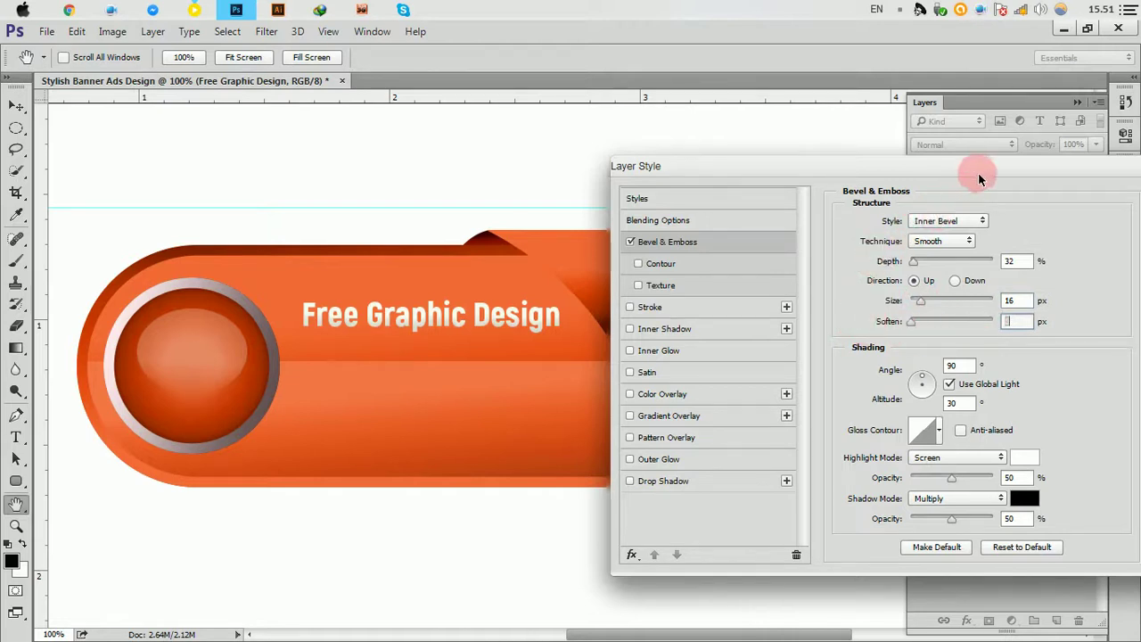
Step: Confirm the bevel style and collapse the effects lists of the heading and Shape 1
{"action": "left_click_drag", "start_coordinate": [978, 179], "coordinate": [630, 224]}
{"action": "left_click", "coordinate": [841, 241]}
{"action": "key", "text": "v"}
{"action": "left_click", "coordinate": [436, 312], "text": "ctrl"}
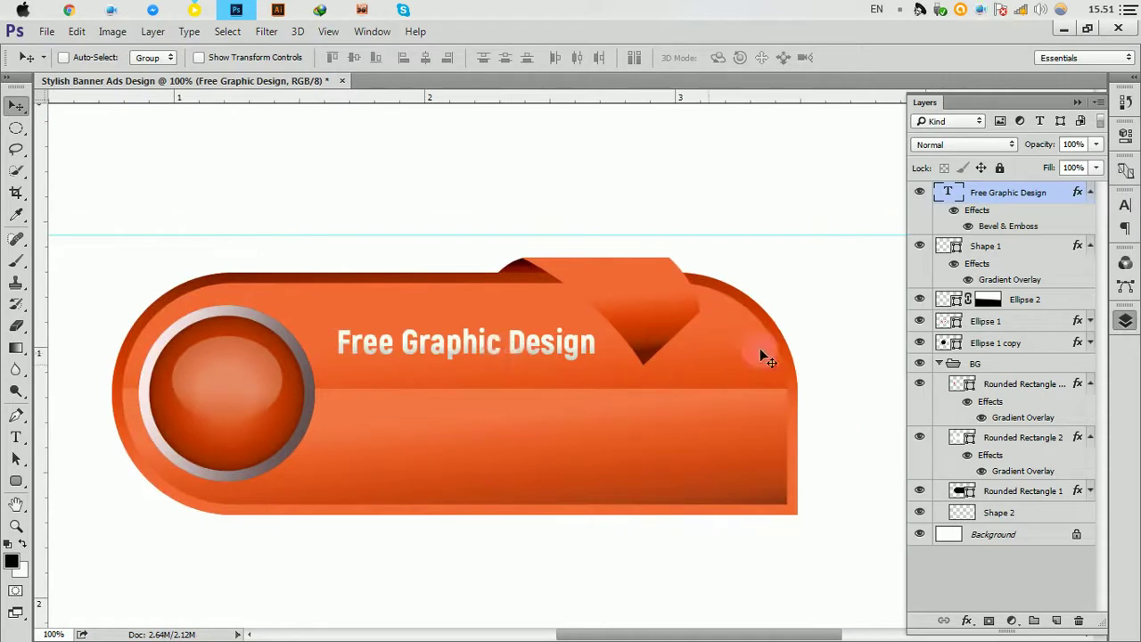
{"action": "left_click", "coordinate": [1092, 193]}
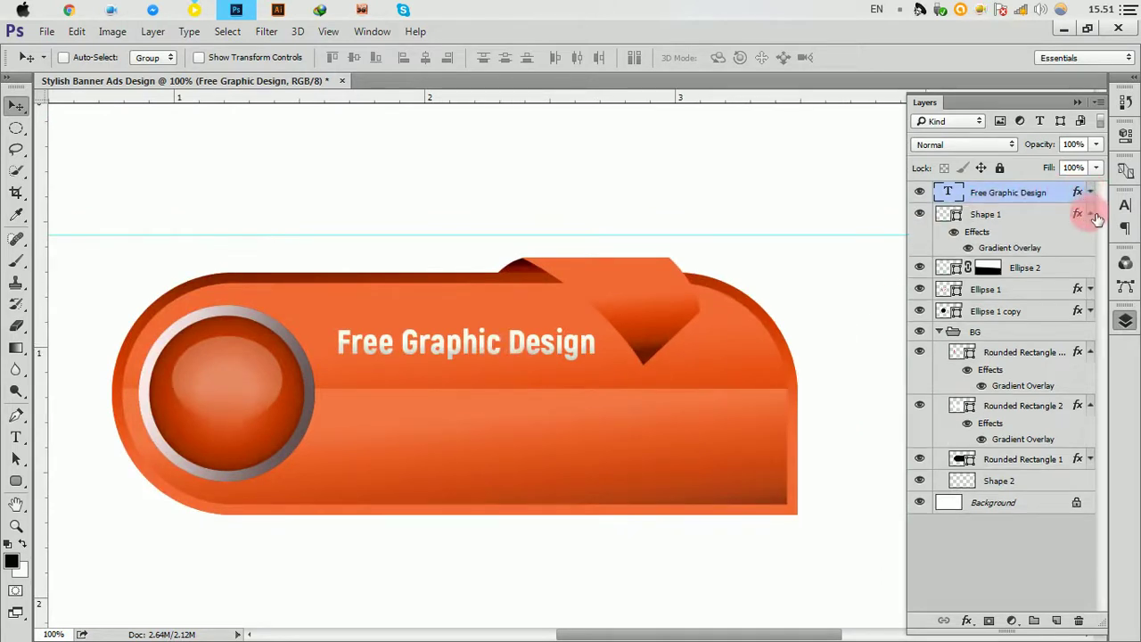
{"action": "left_click", "coordinate": [1090, 246]}
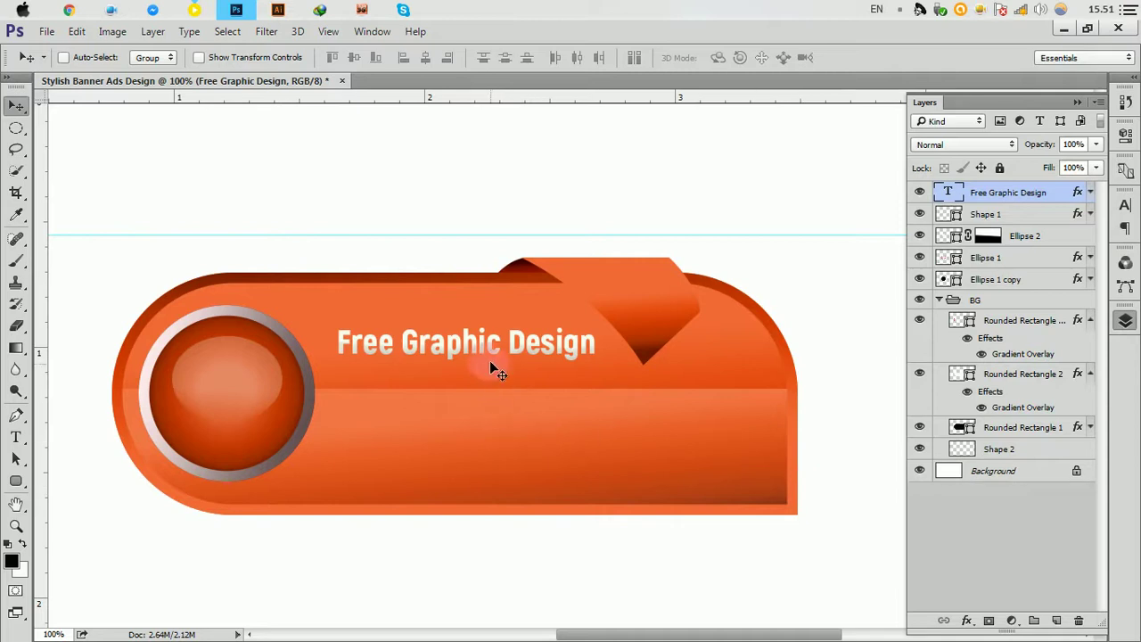
Step: Start a tagline below the heading reading 'Learn. Teach. Earn.'
{"action": "left_click", "coordinate": [15, 437]}
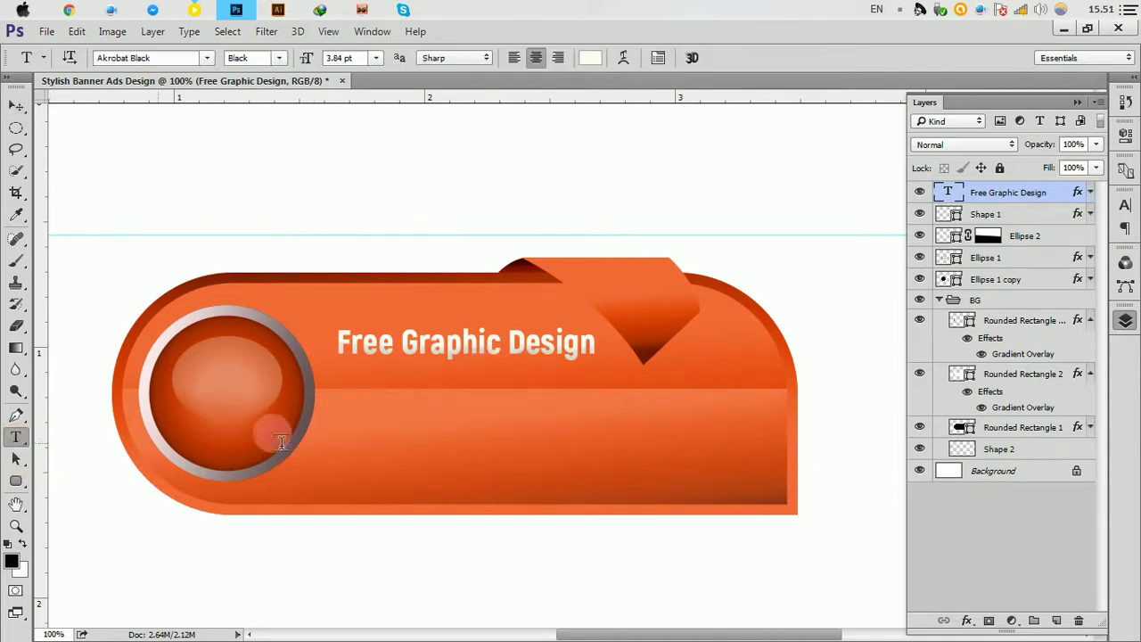
{"action": "left_click", "coordinate": [349, 423]}
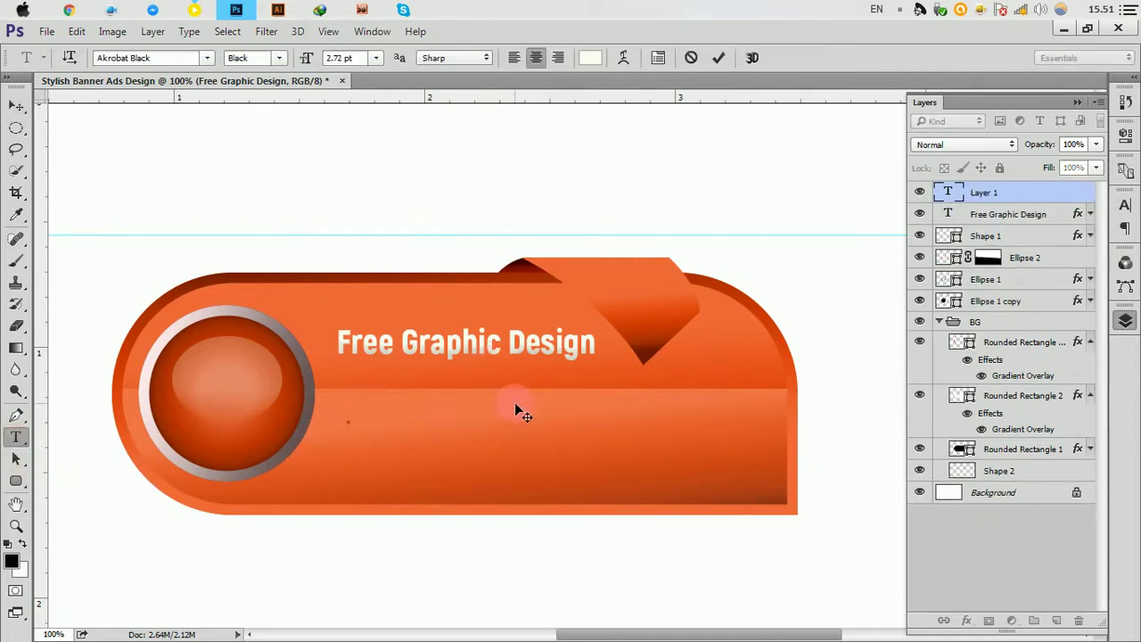
{"action": "type", "text": "La"}
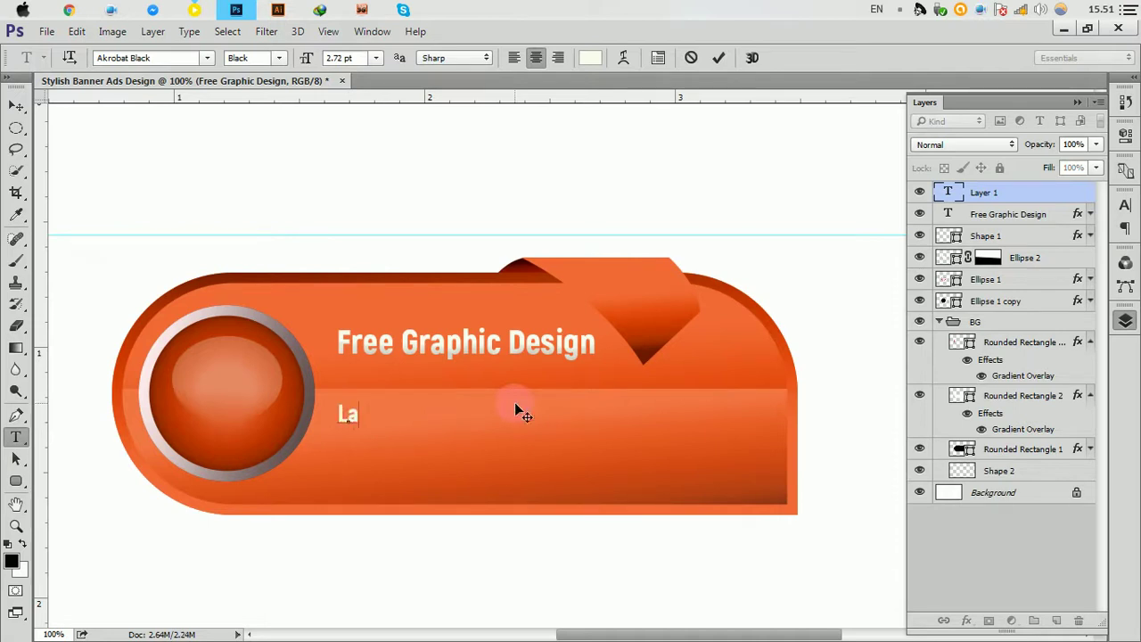
{"action": "key", "text": "BackSpace"}
{"action": "type", "text": "ear"}
{"action": "type", "text": "n"}
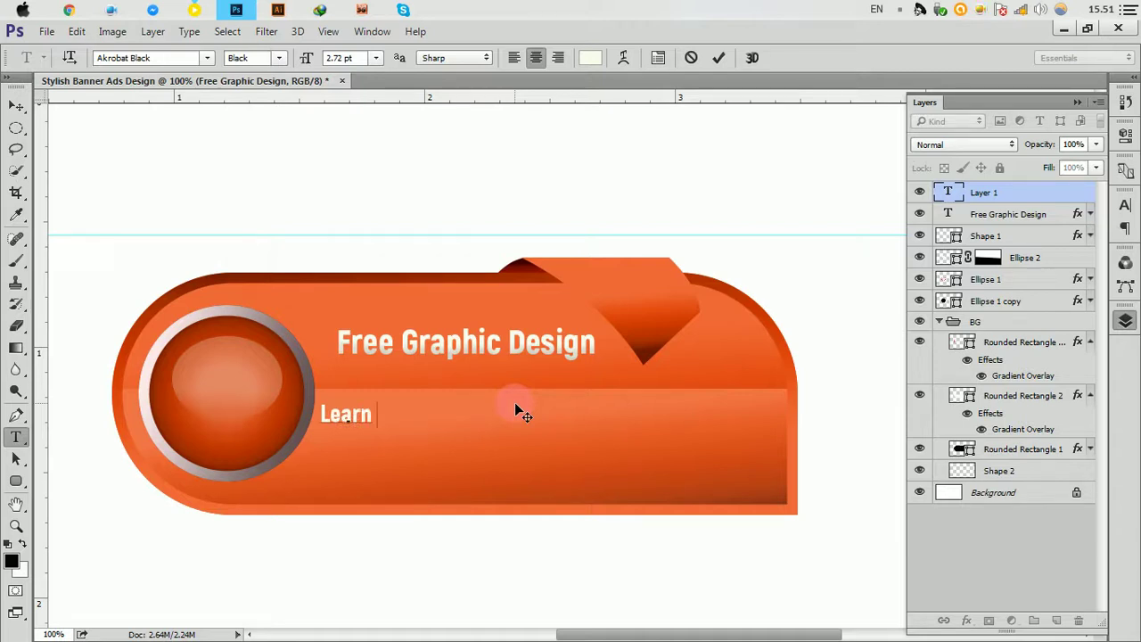
{"action": "type", "text": "."}
{"action": "type", "text": " Teac"}
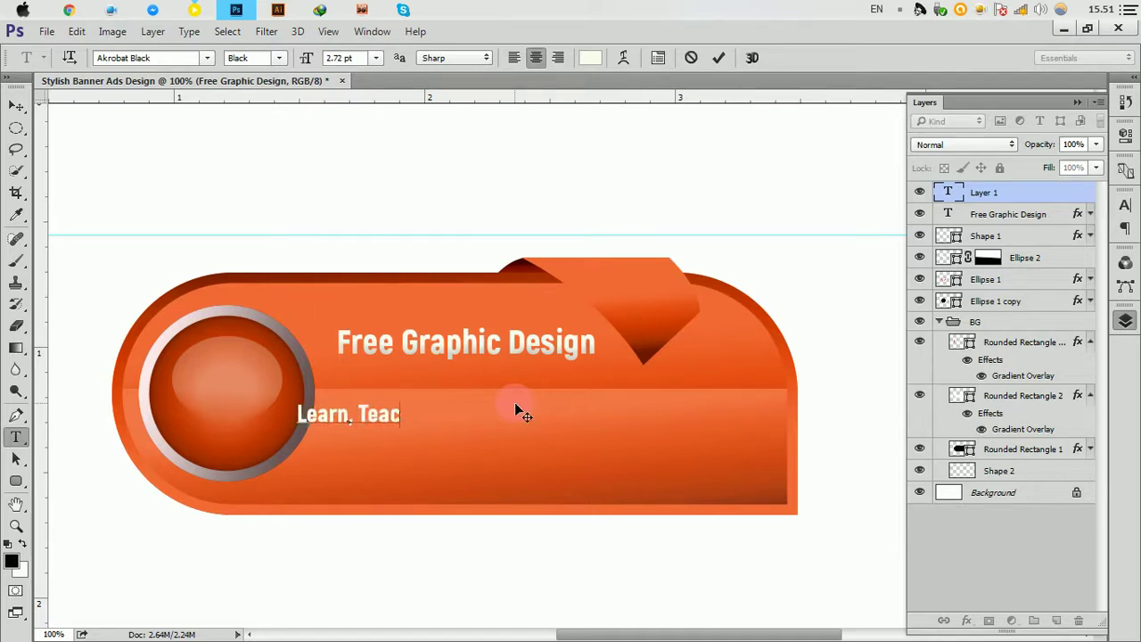
{"action": "type", "text": "h."}
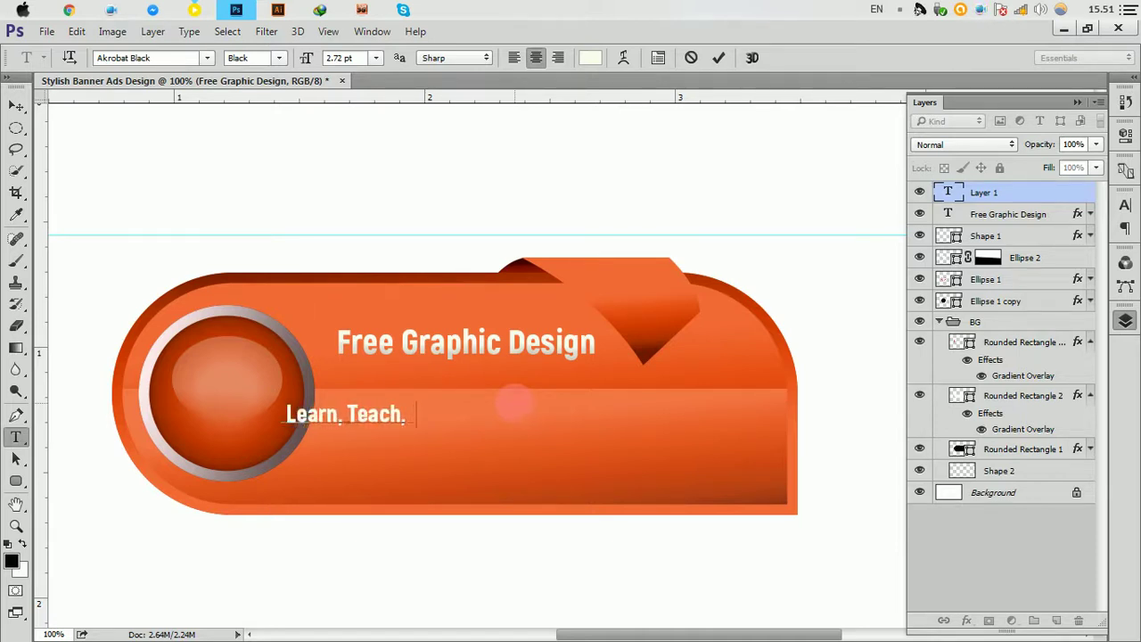
{"action": "type", "text": " Earn"}
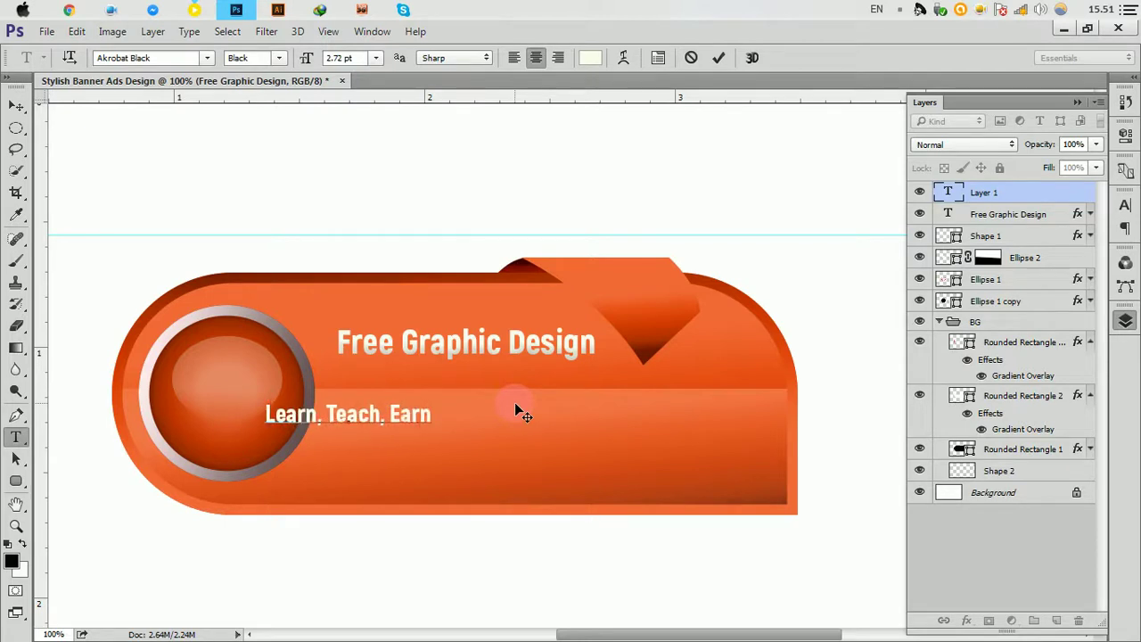
{"action": "type", "text": "."}
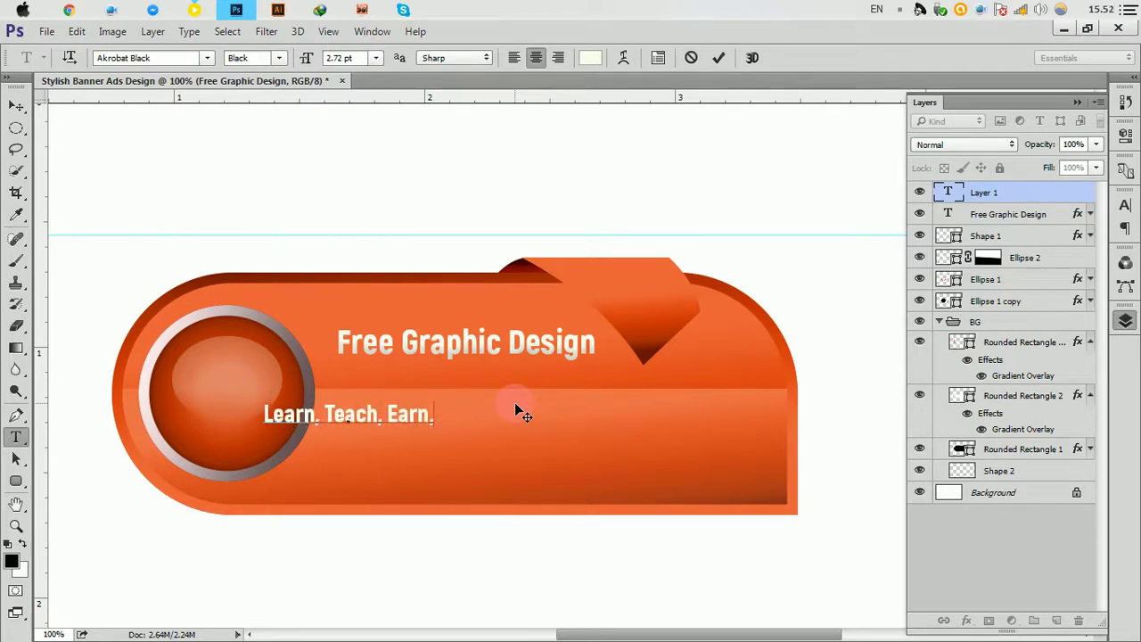
Step: Extend the tagline to 'Learn, Teach, Earn and build your Countrey' and shift it right under the heading
{"action": "left_click_drag", "start_coordinate": [636, 241], "coordinate": [633, 241]}
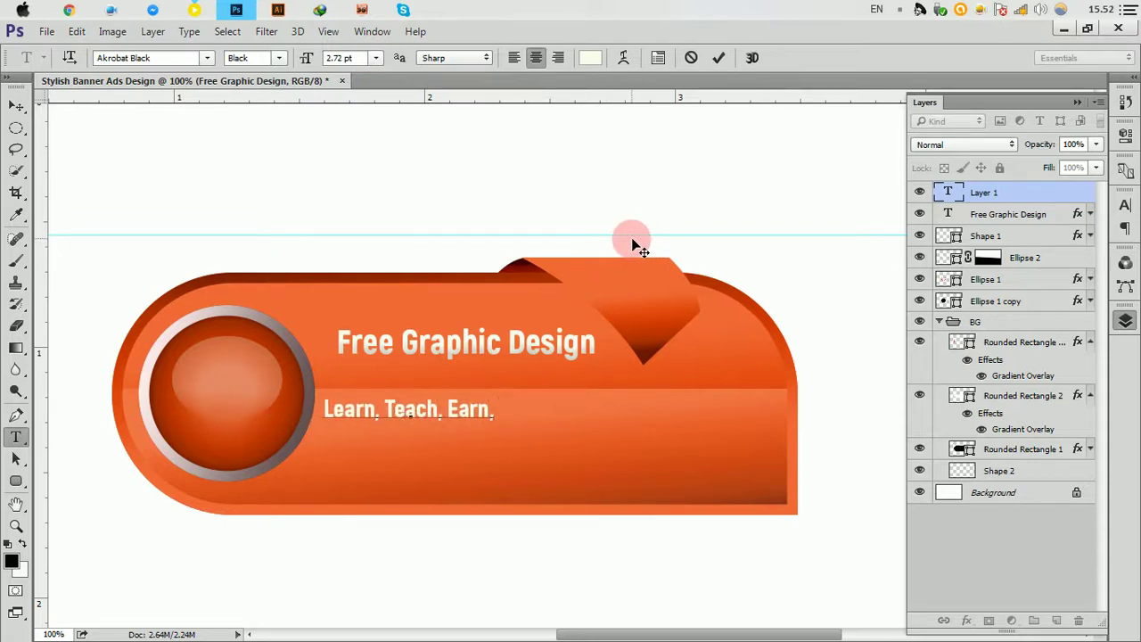
{"action": "key", "text": "BackSpace"}
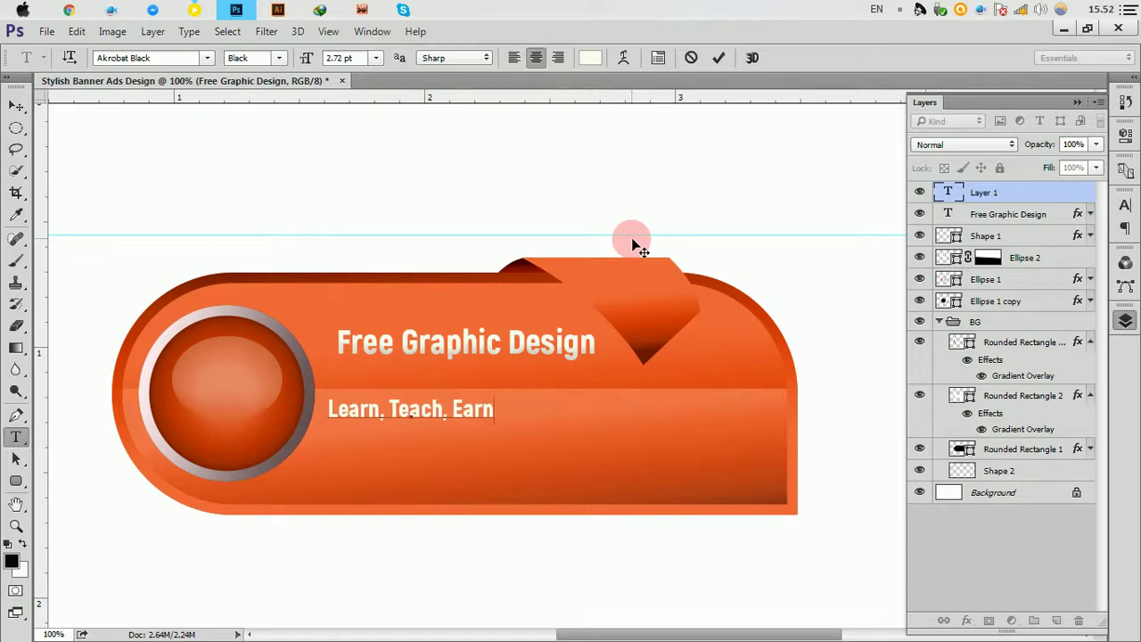
{"action": "left_click_drag", "start_coordinate": [634, 243], "coordinate": [631, 243]}
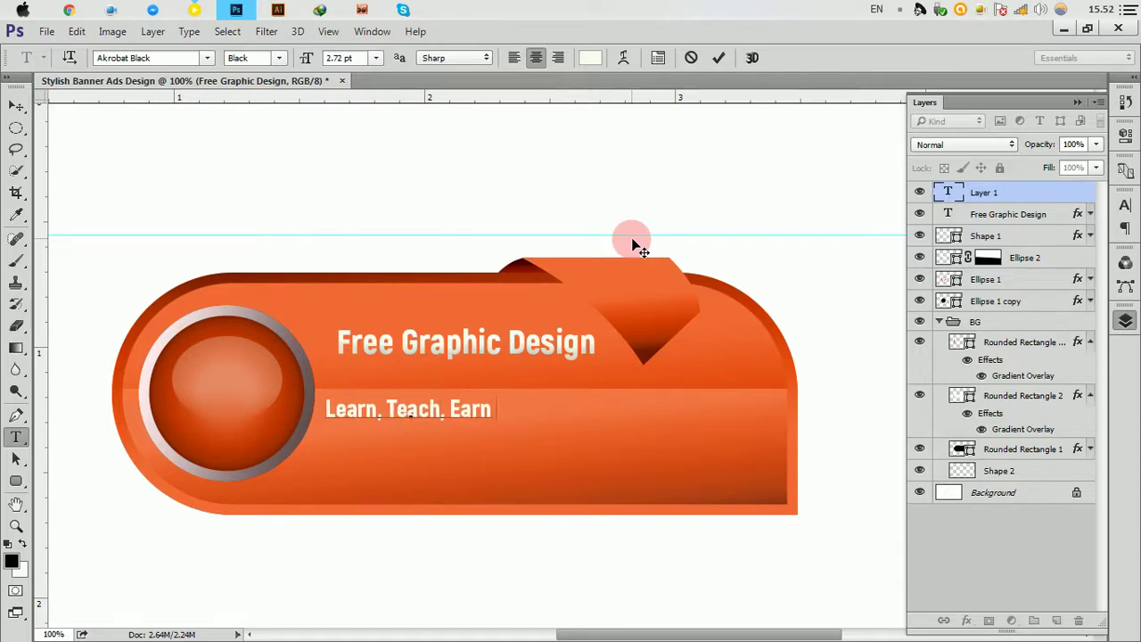
{"action": "type", "text": "and"}
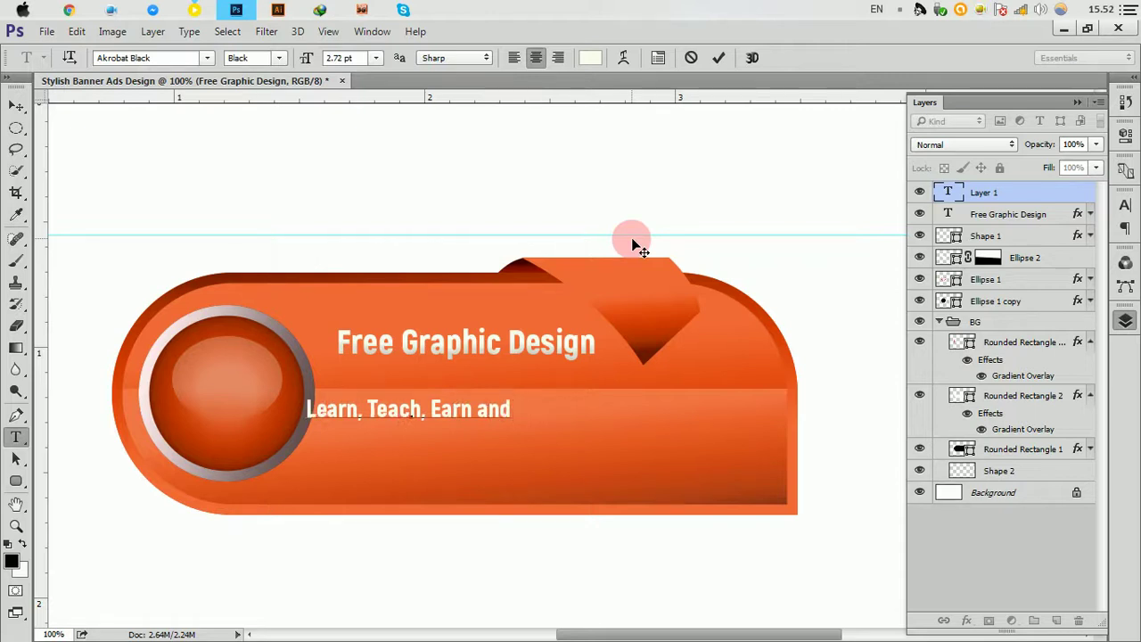
{"action": "type", "text": "bu"}
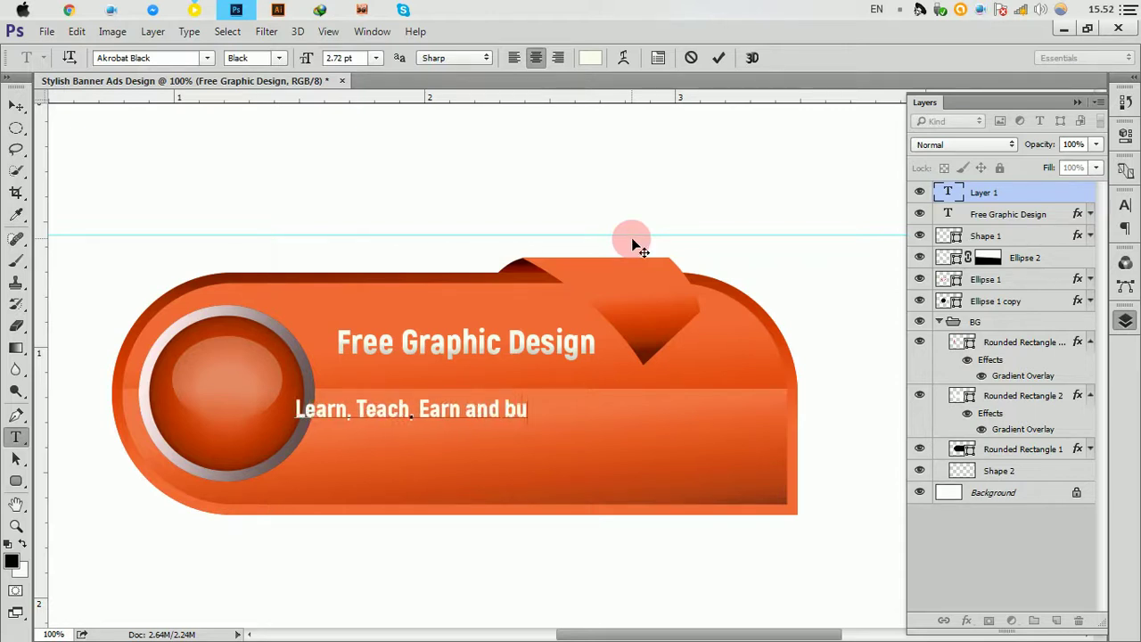
{"action": "type", "text": "ild"}
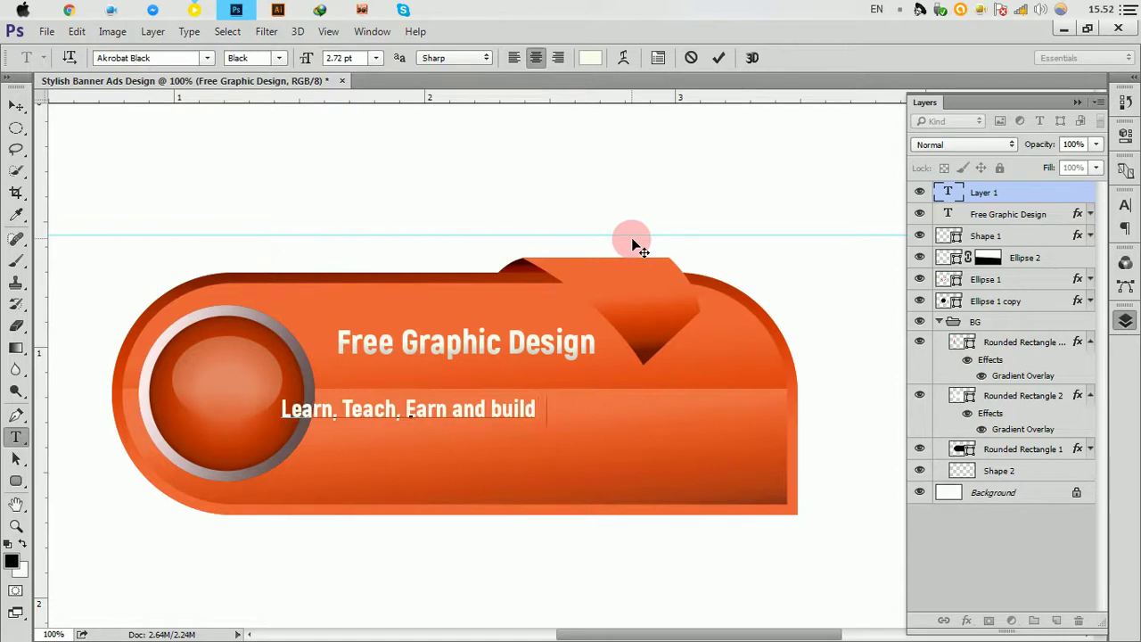
{"action": "type", "text": "our"}
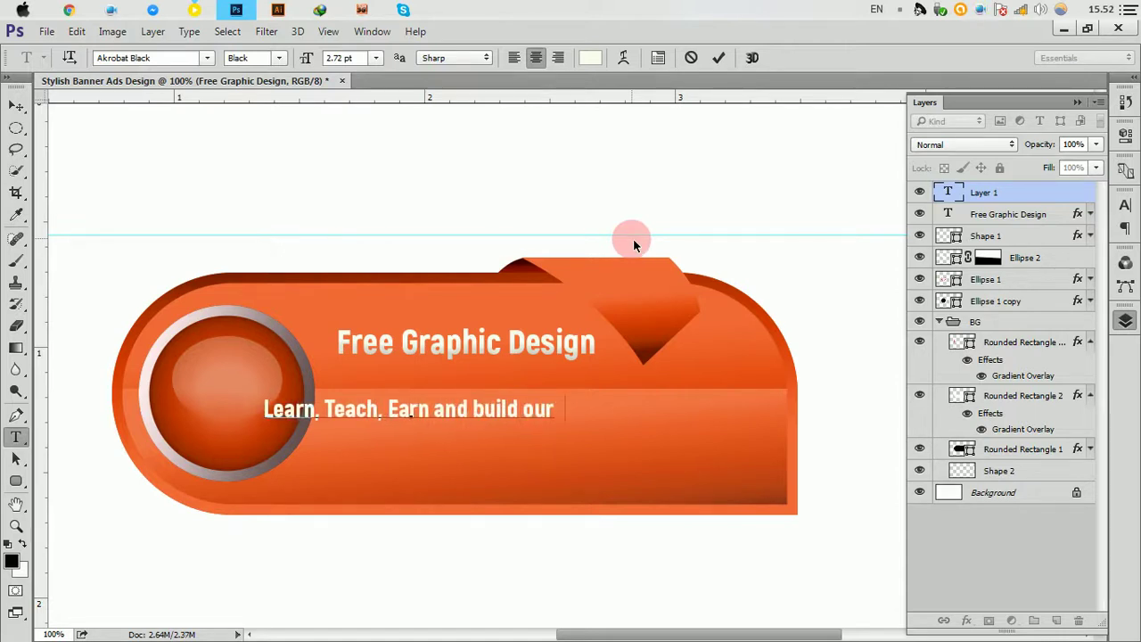
{"action": "type", "text": " Coun"}
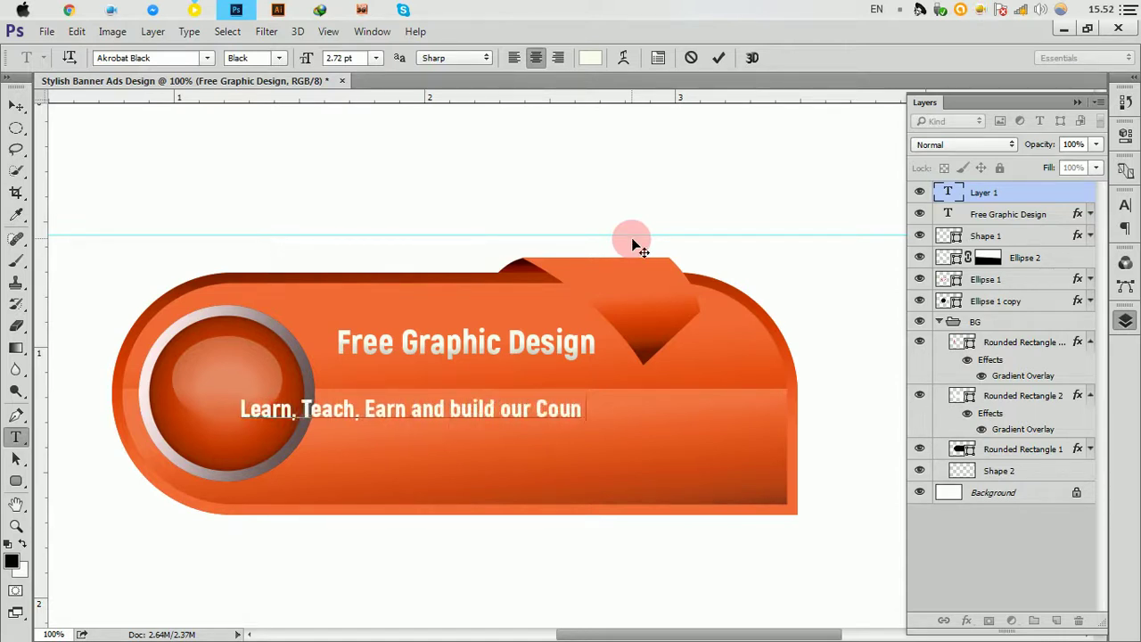
{"action": "type", "text": "trey"}
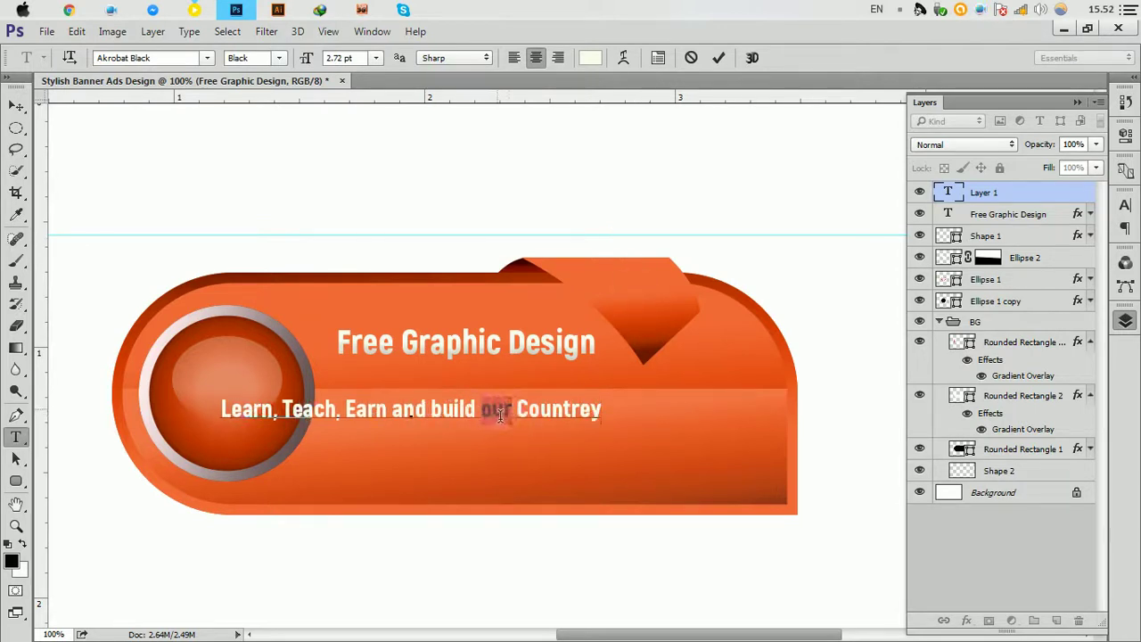
{"action": "type", "text": "your"}
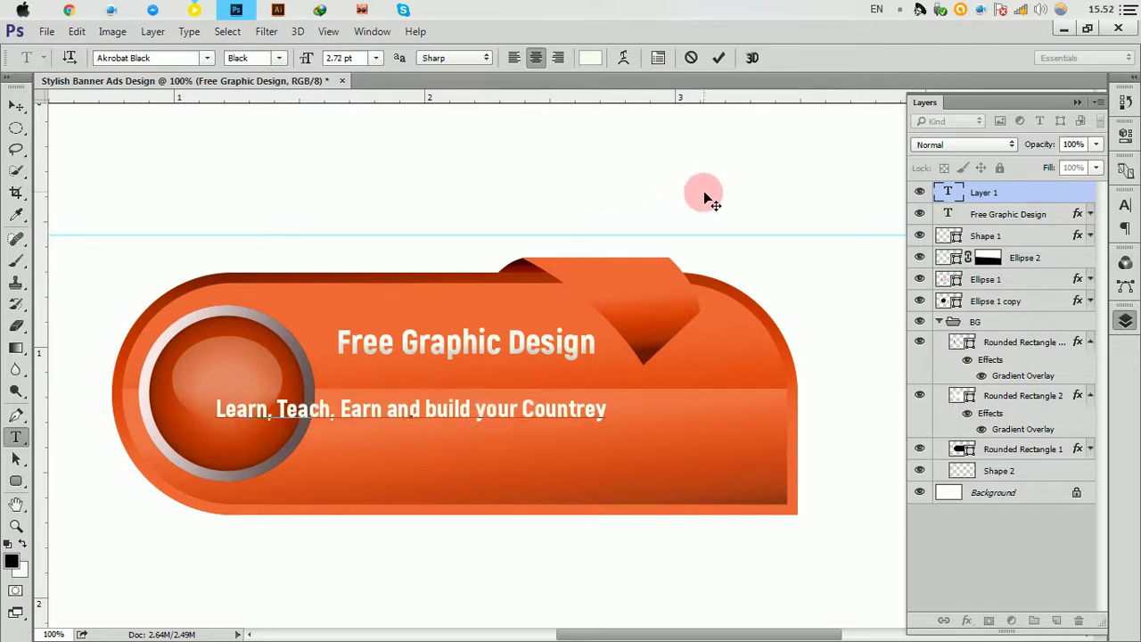
{"action": "left_click_drag", "start_coordinate": [592, 260], "coordinate": [725, 263]}
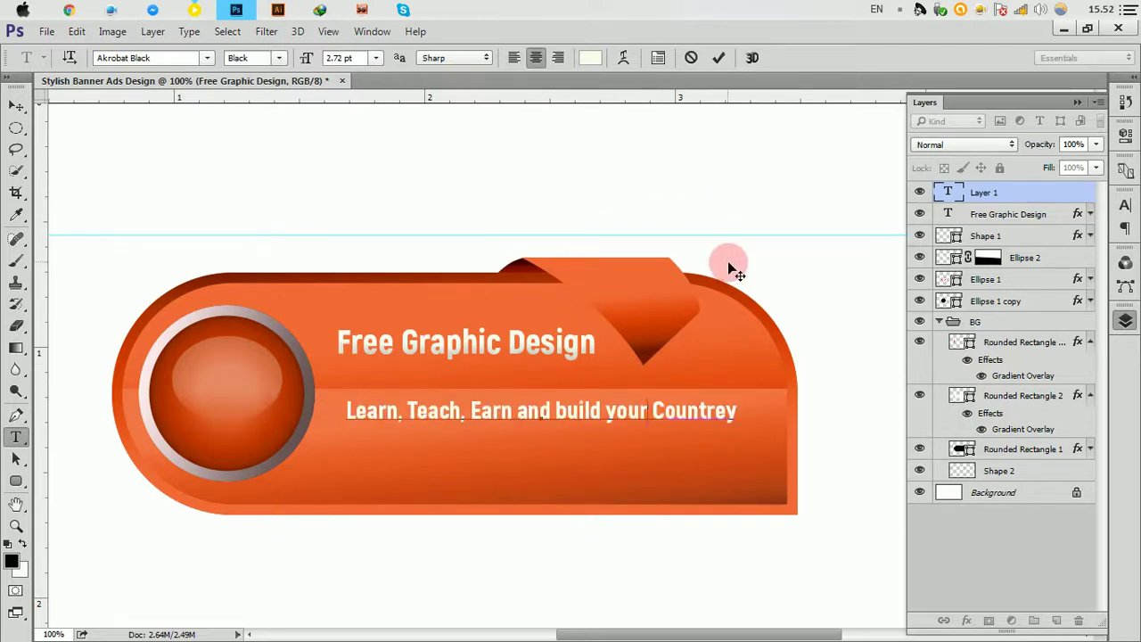
Step: Commit the tagline and nudge it slightly lower
{"action": "left_click", "coordinate": [718, 58]}
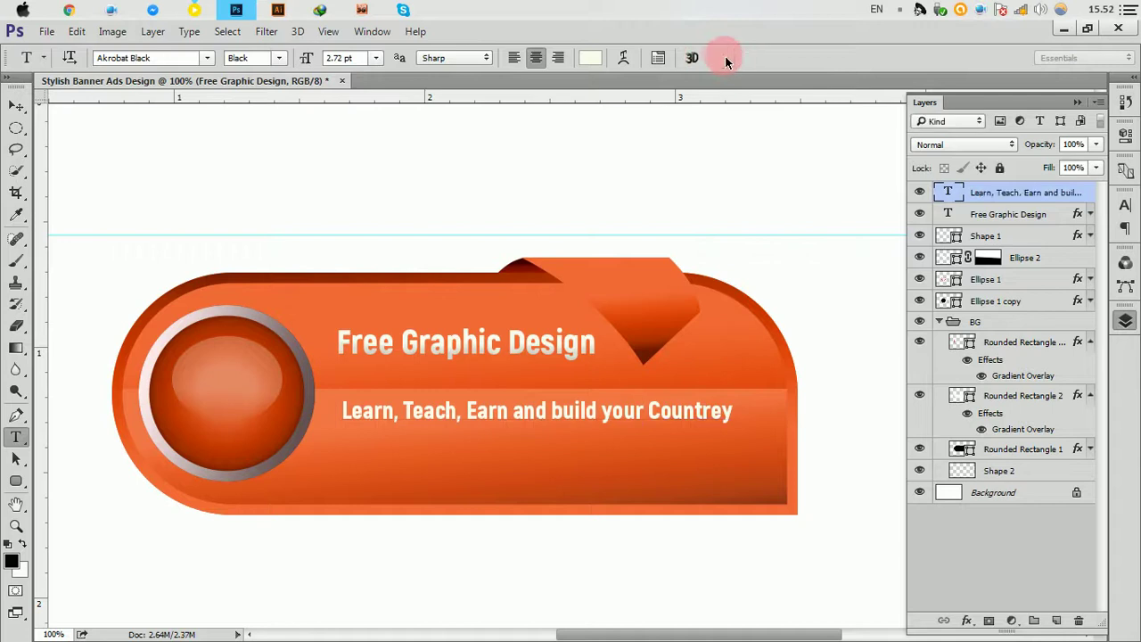
{"action": "left_click", "coordinate": [20, 106]}
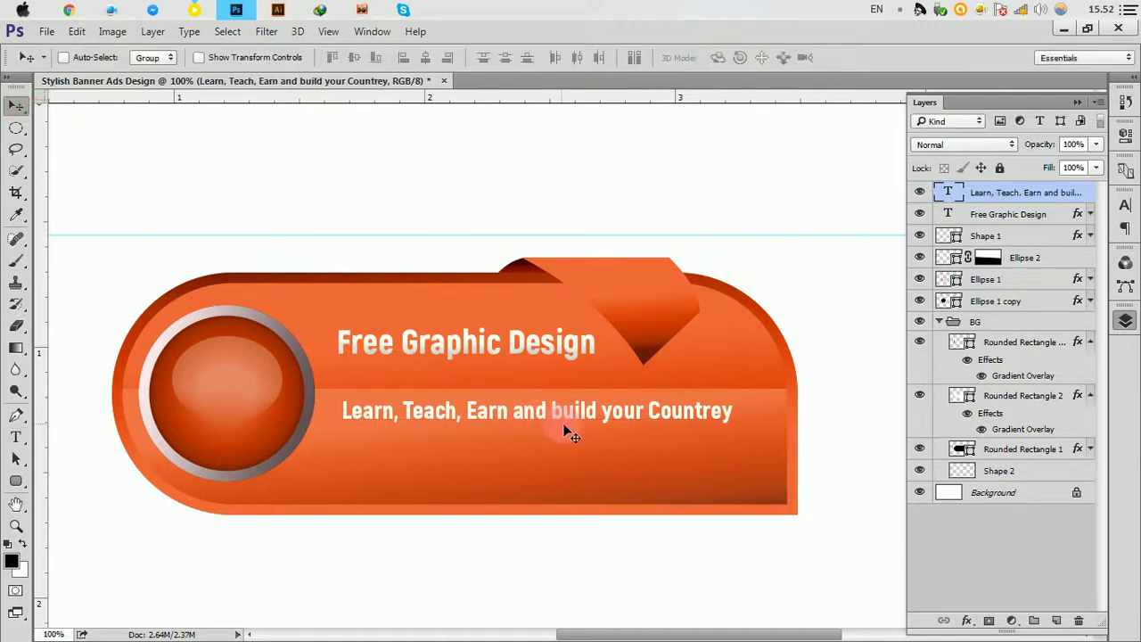
{"action": "key", "text": "Down"}
{"action": "key", "text": "Down"}
{"action": "key", "text": "Down"}
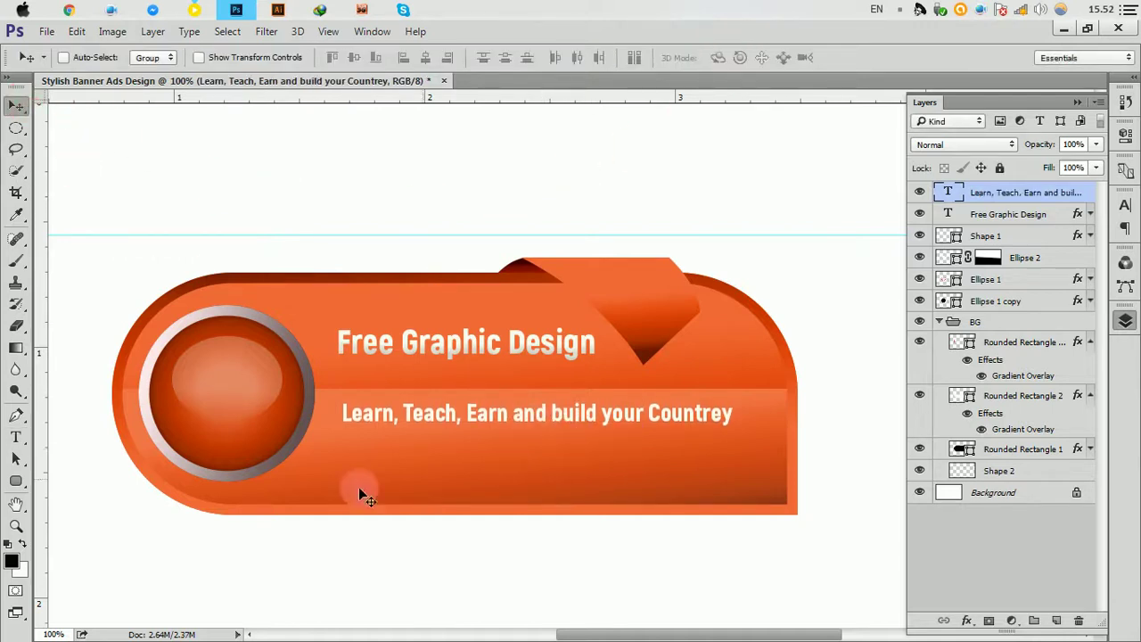
Step: Add 'Apple Graphic Studio' below the tagline, centre it and select its text
{"action": "left_click", "coordinate": [15, 437]}
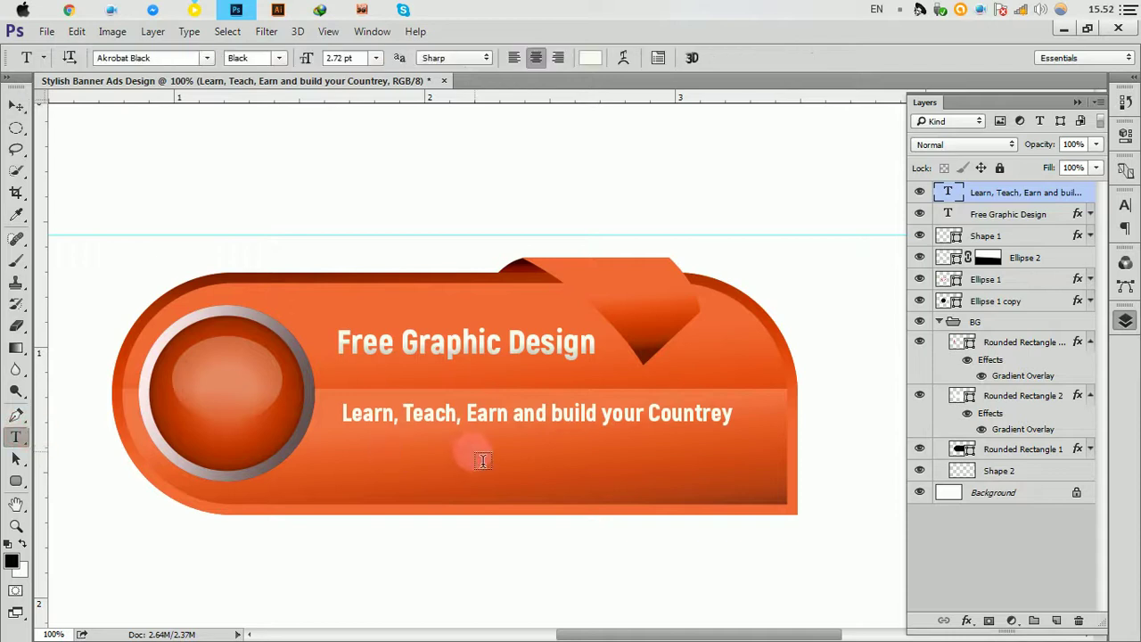
{"action": "left_click", "coordinate": [398, 443]}
{"action": "type", "text": "Appl"}
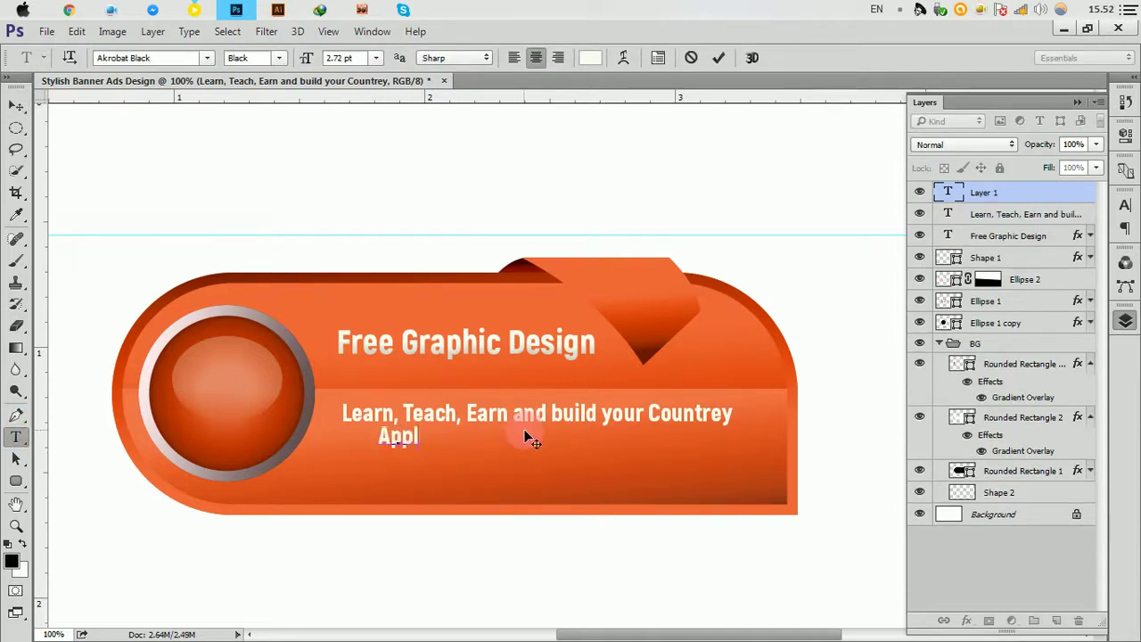
{"action": "type", "text": "we"}
{"action": "type", "text": " Gra"}
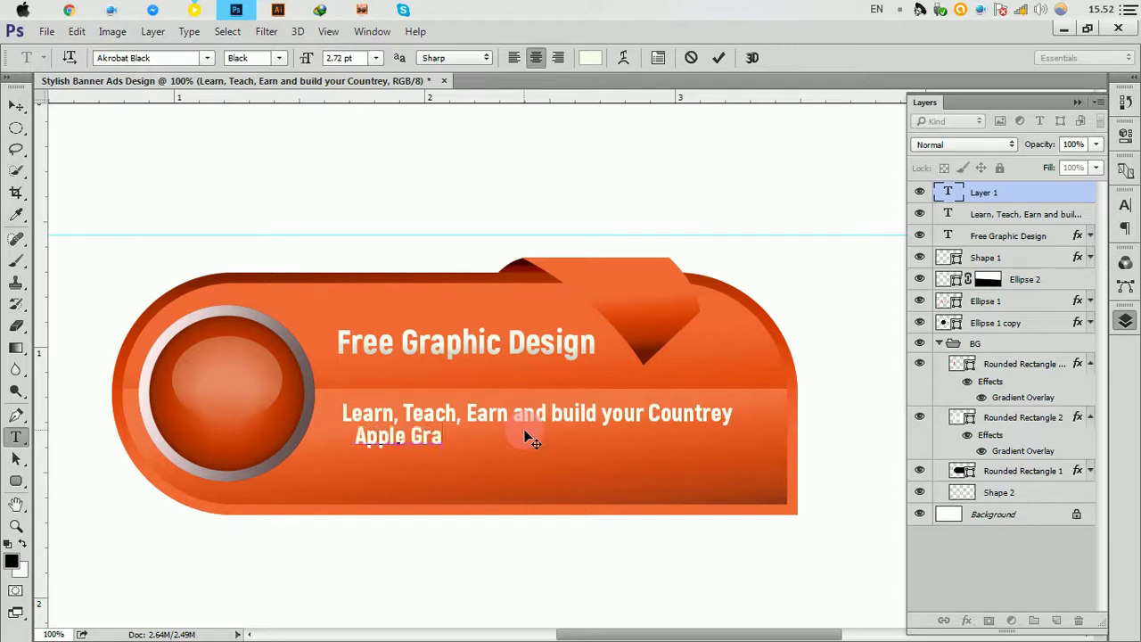
{"action": "type", "text": "phi"}
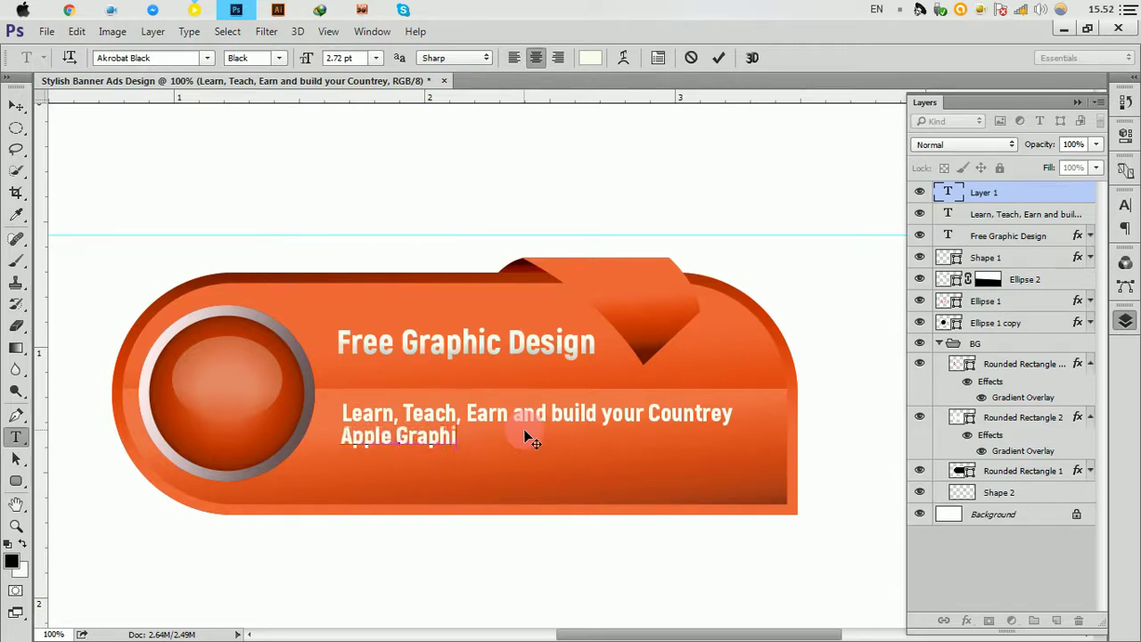
{"action": "type", "text": "c Stu"}
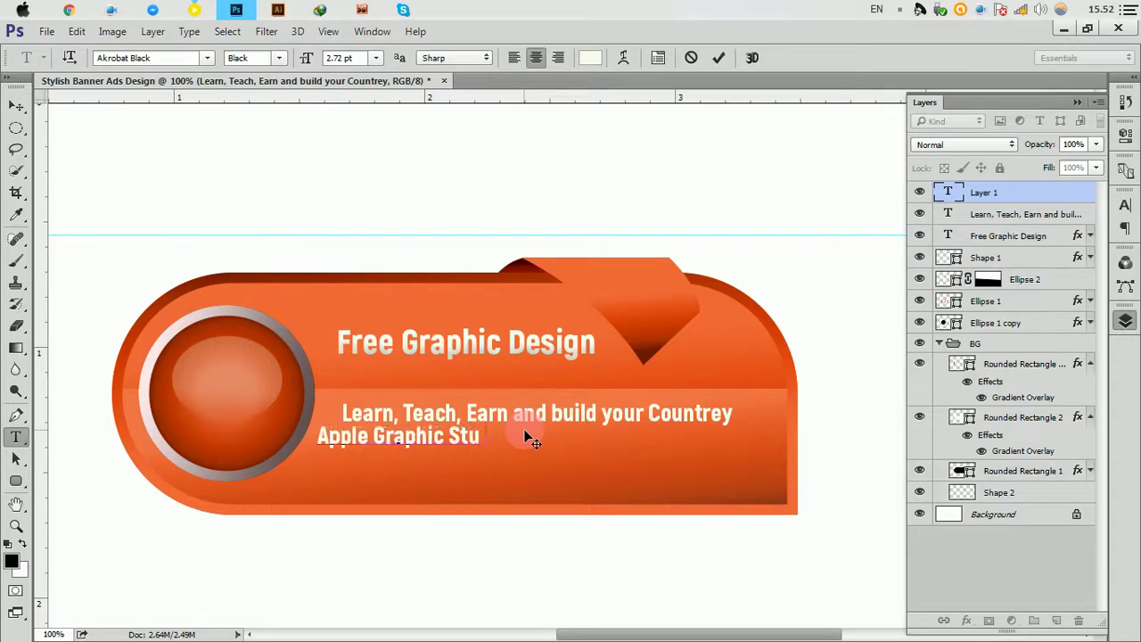
{"action": "type", "text": "dio"}
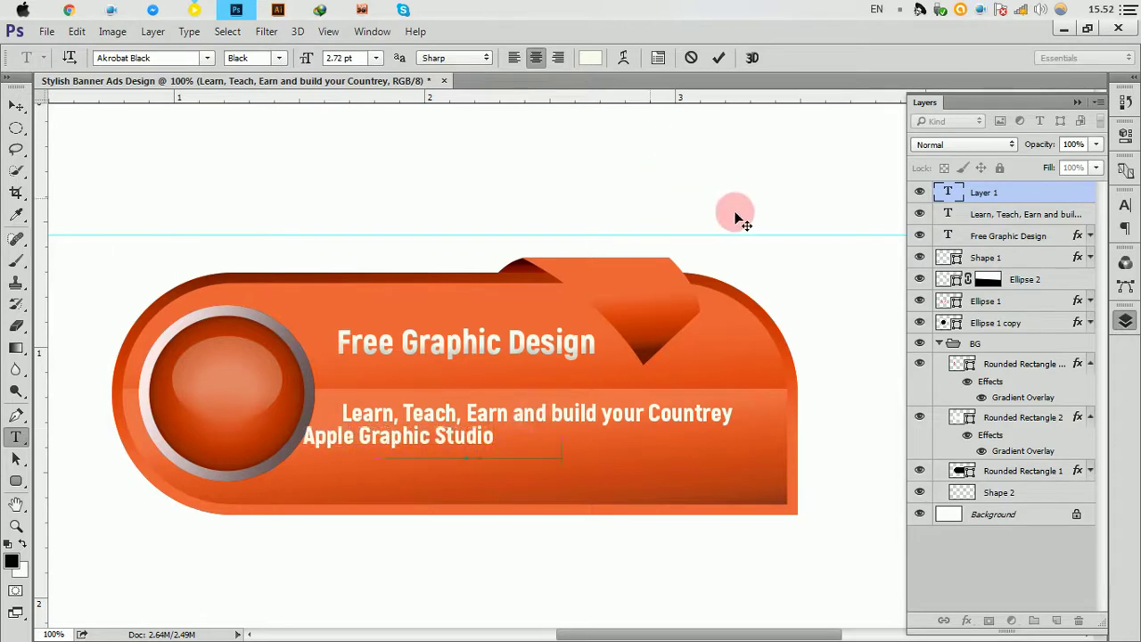
{"action": "left_click_drag", "start_coordinate": [767, 214], "coordinate": [776, 210]}
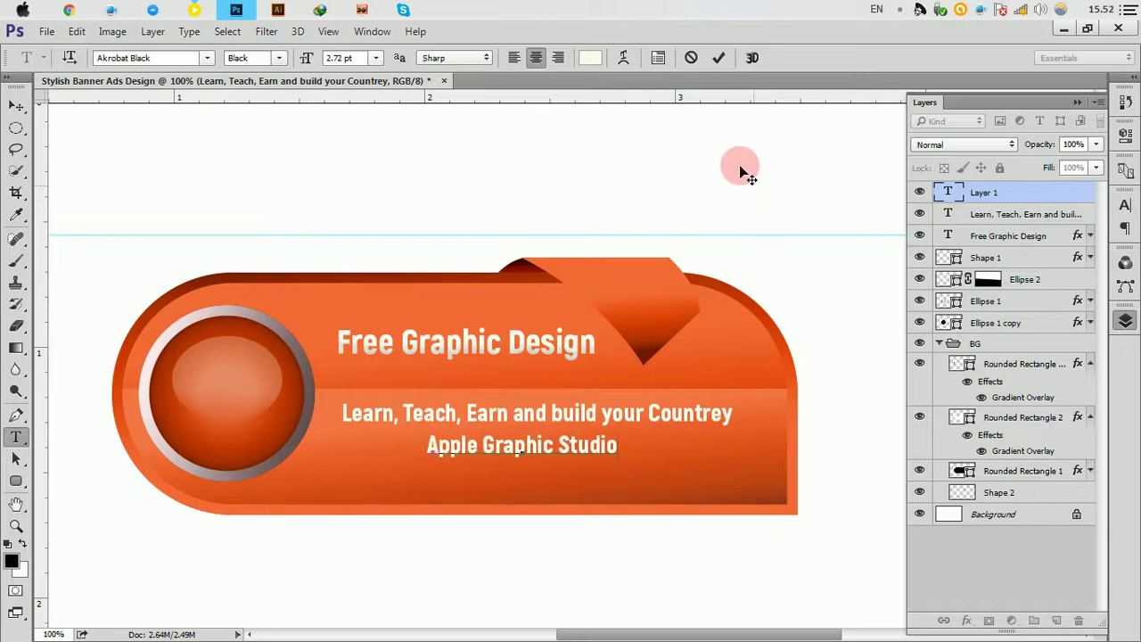
{"action": "left_click_drag", "start_coordinate": [629, 452], "coordinate": [389, 448]}
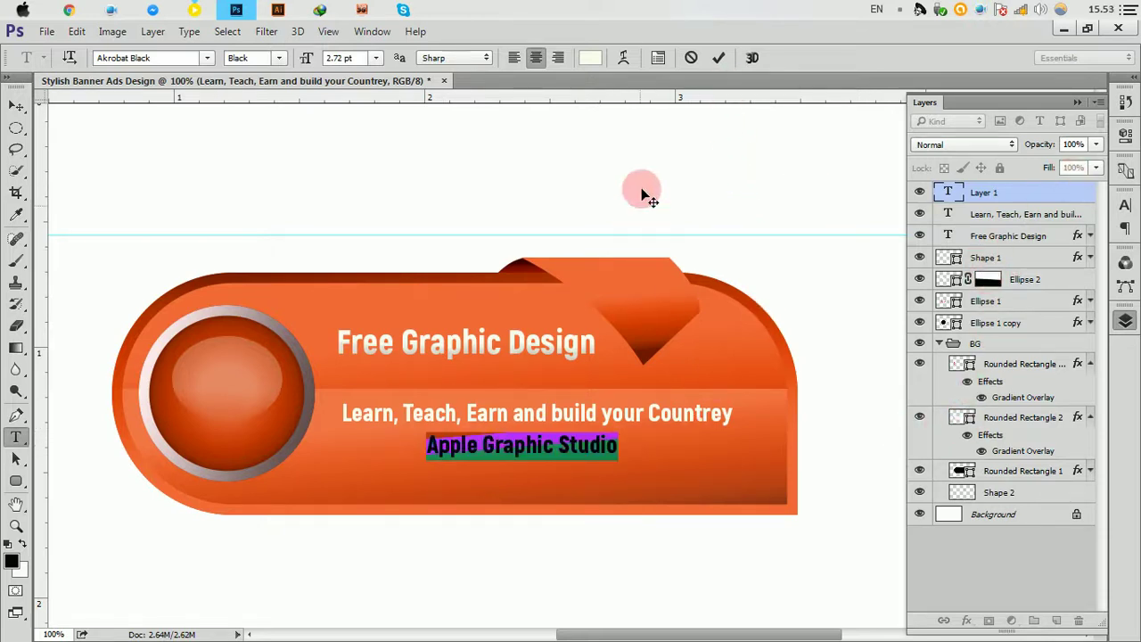
Step: Recolour 'Apple Graphic Studio' dark grey-green #263325 and commit the text
{"action": "left_click", "coordinate": [589, 57]}
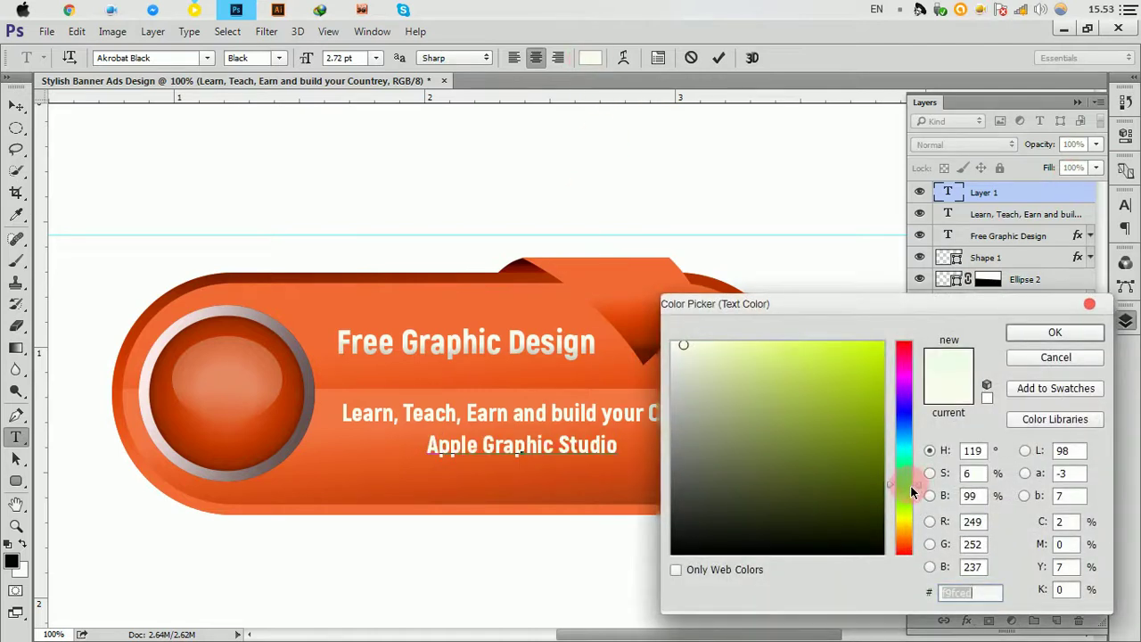
{"action": "mouse_move", "coordinate": [910, 485]}
{"action": "left_mouse_down"}
{"action": "mouse_move", "coordinate": [893, 403]}
{"action": "mouse_move", "coordinate": [893, 477]}
{"action": "left_mouse_up"}
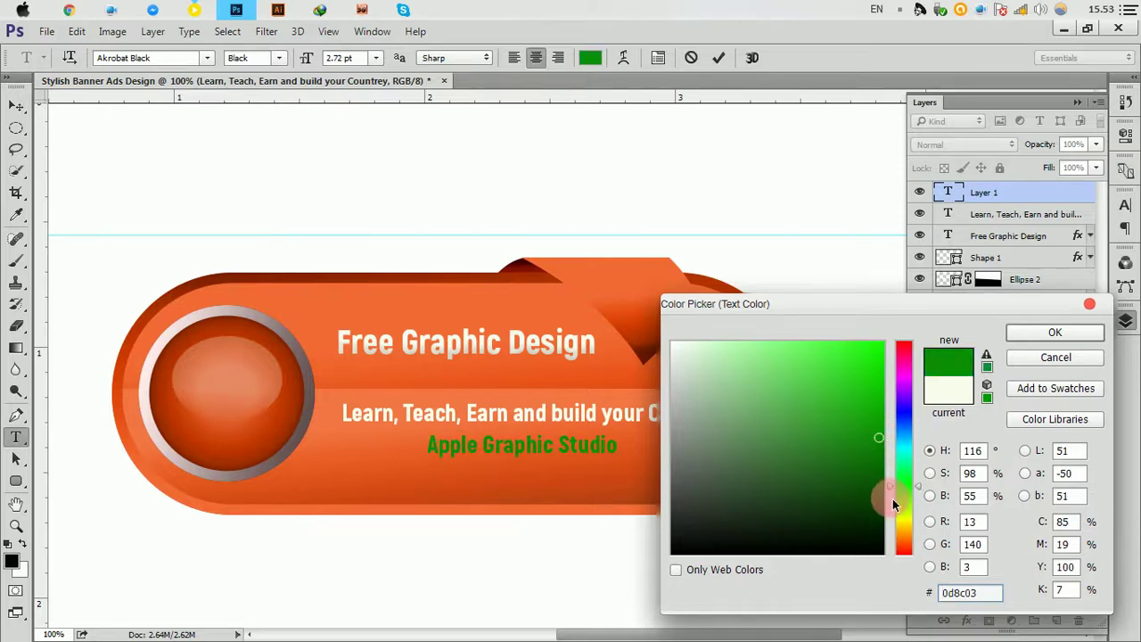
{"action": "left_click", "coordinate": [838, 359]}
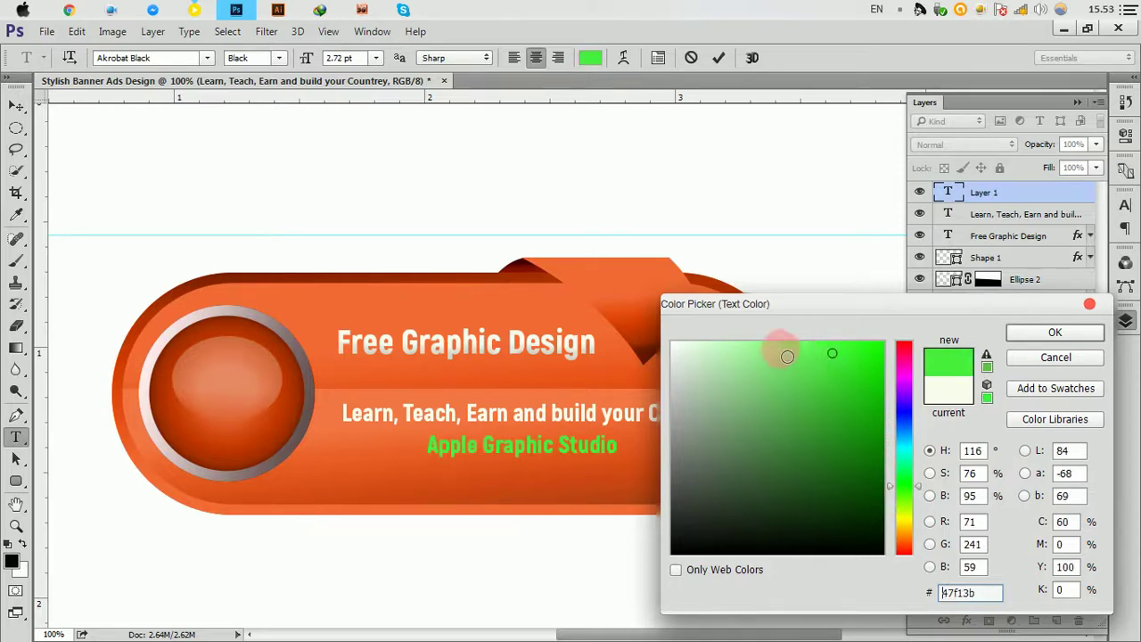
{"action": "left_click", "coordinate": [713, 355]}
{"action": "left_click_drag", "start_coordinate": [714, 355], "coordinate": [733, 520]}
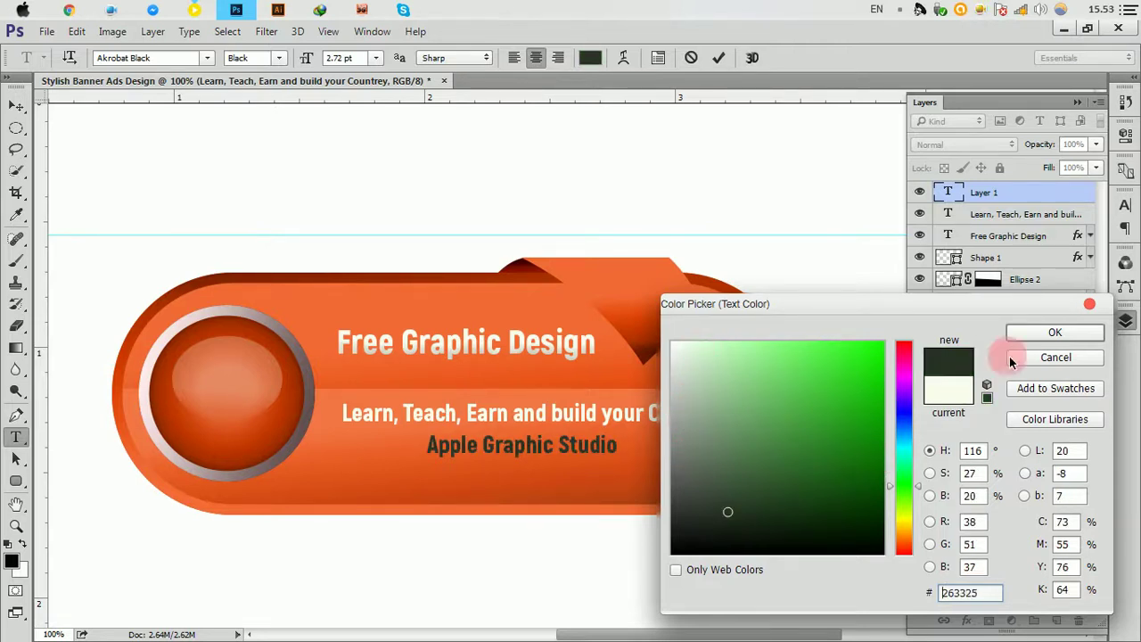
{"action": "left_click", "coordinate": [1079, 334]}
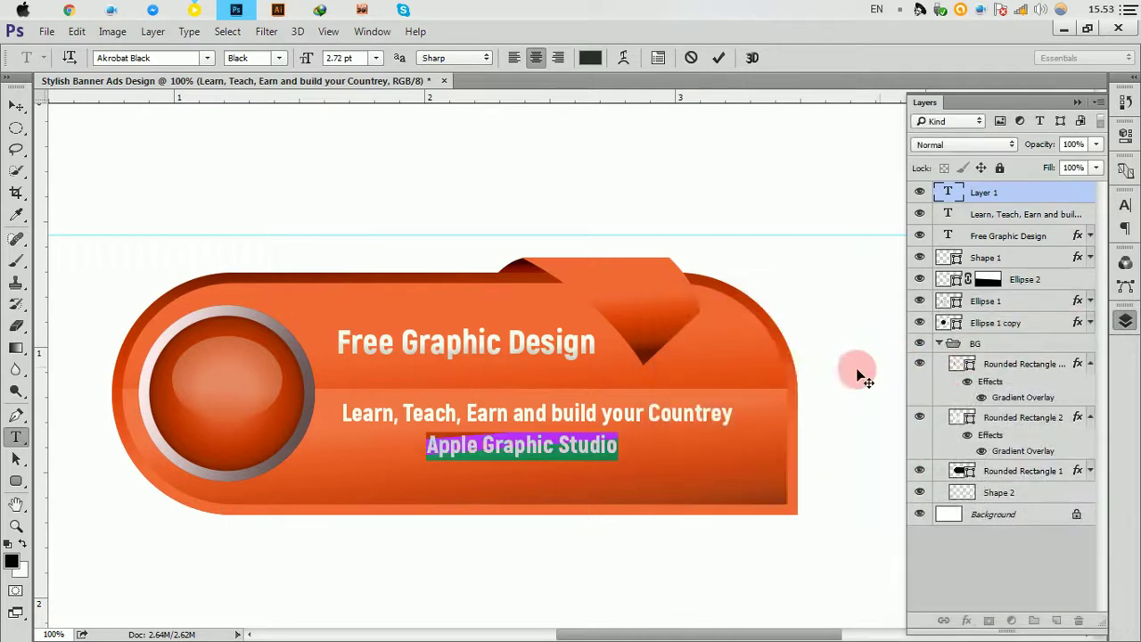
{"action": "left_click", "coordinate": [718, 58]}
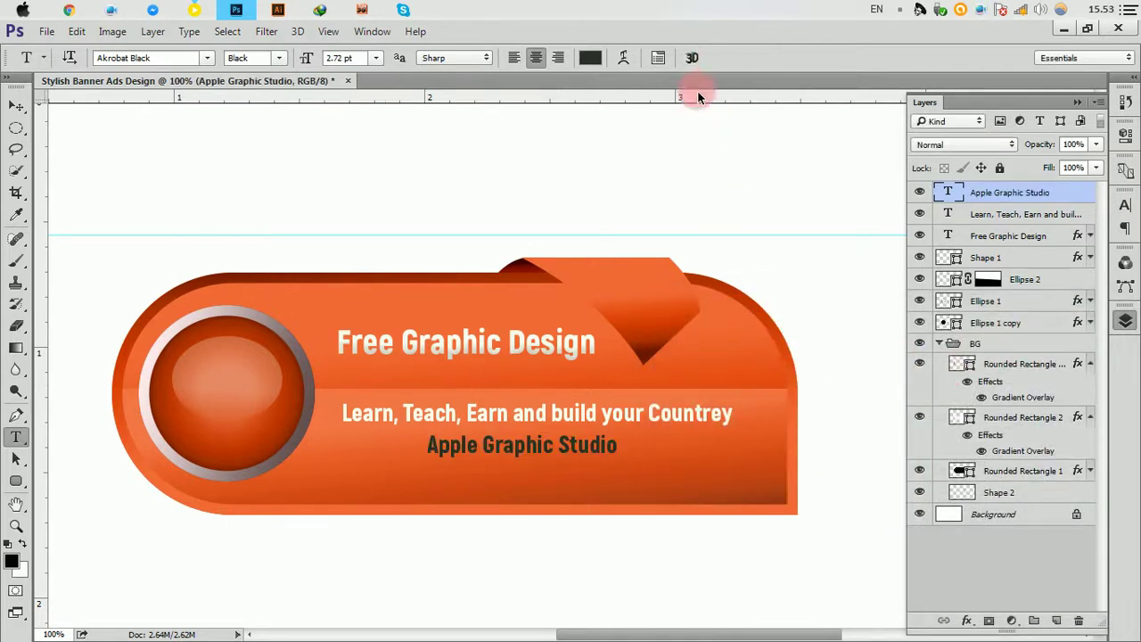
{"action": "left_click", "coordinate": [353, 482]}
{"action": "type", "text": "www."}
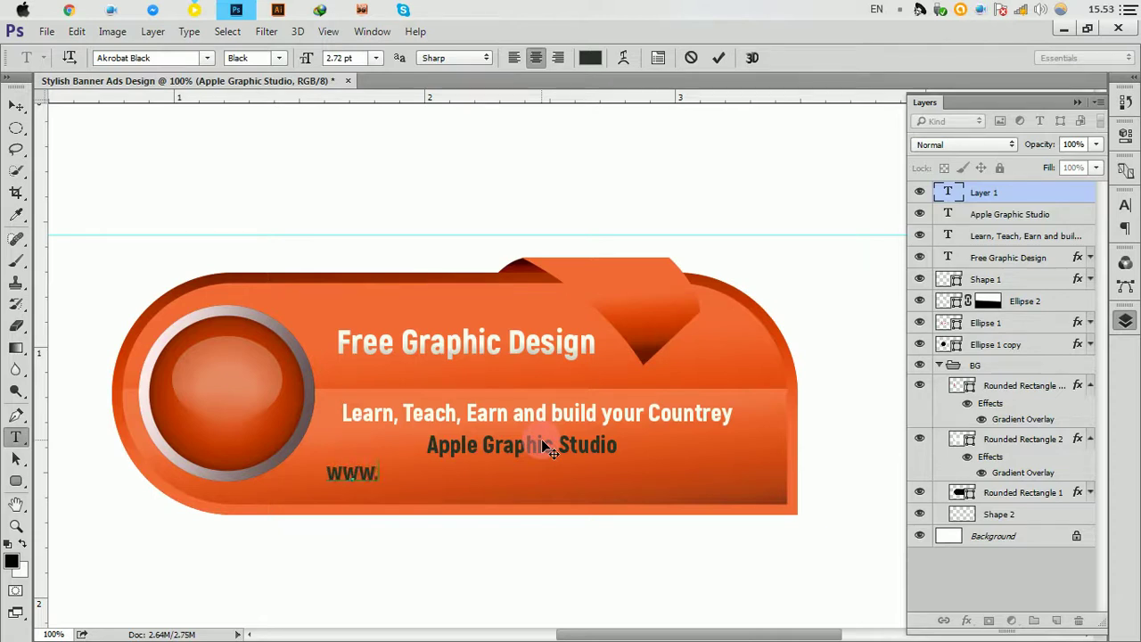
{"action": "type", "text": "ap"}
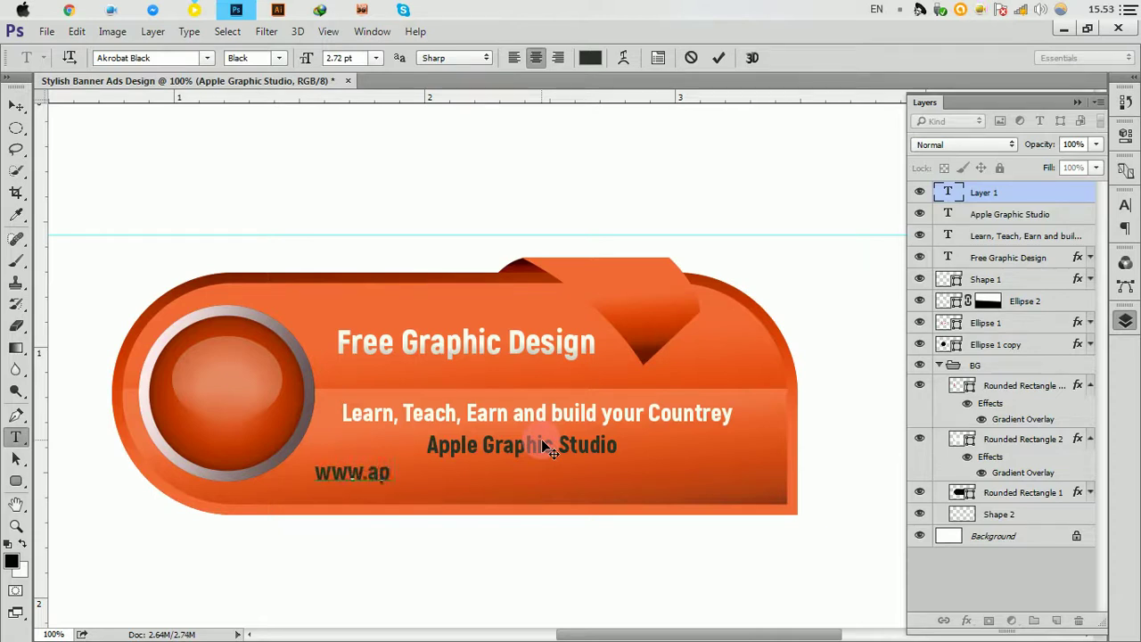
{"action": "type", "text": "plege"}
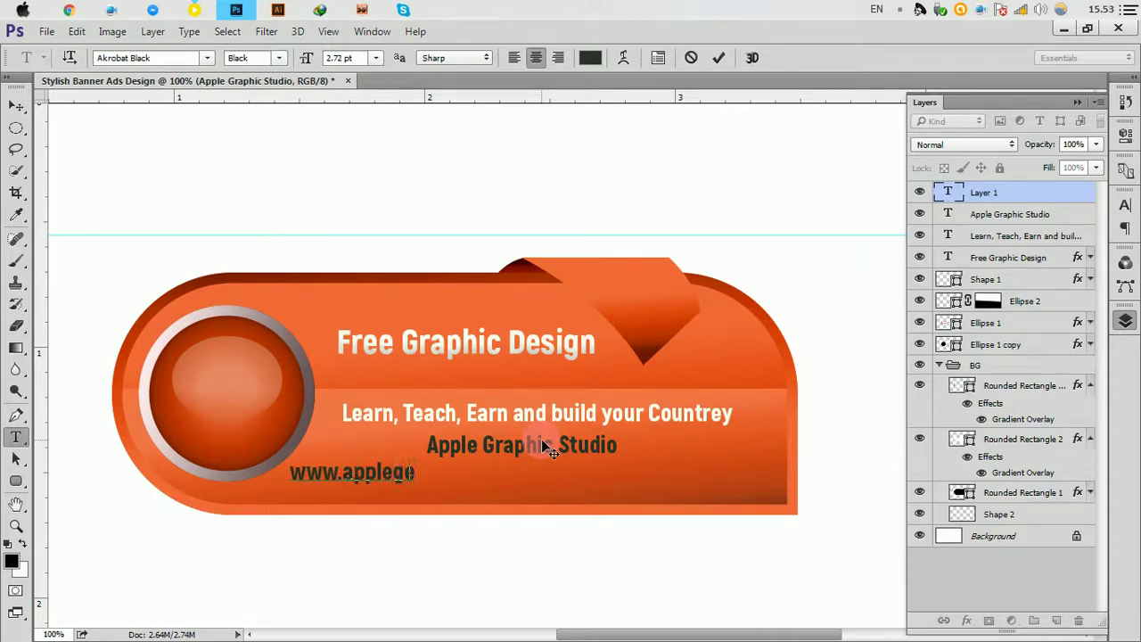
{"action": "key", "text": "BackSpace"}
{"action": "type", "text": "ra"}
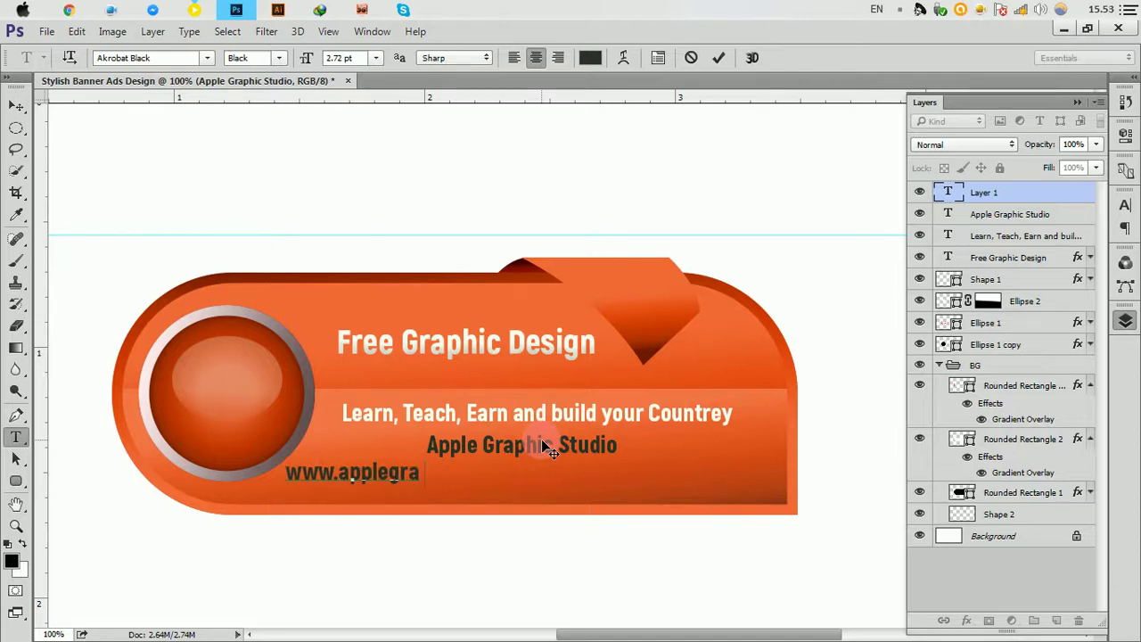
{"action": "type", "text": "phicstu"}
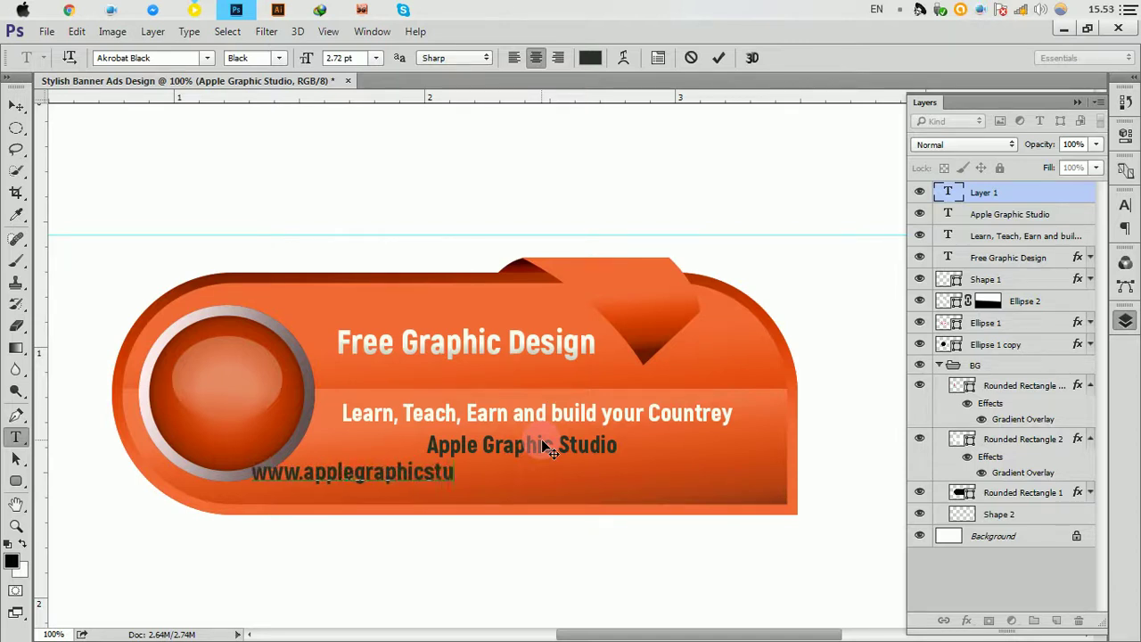
{"action": "type", "text": "dio"}
{"action": "type", "text": "."}
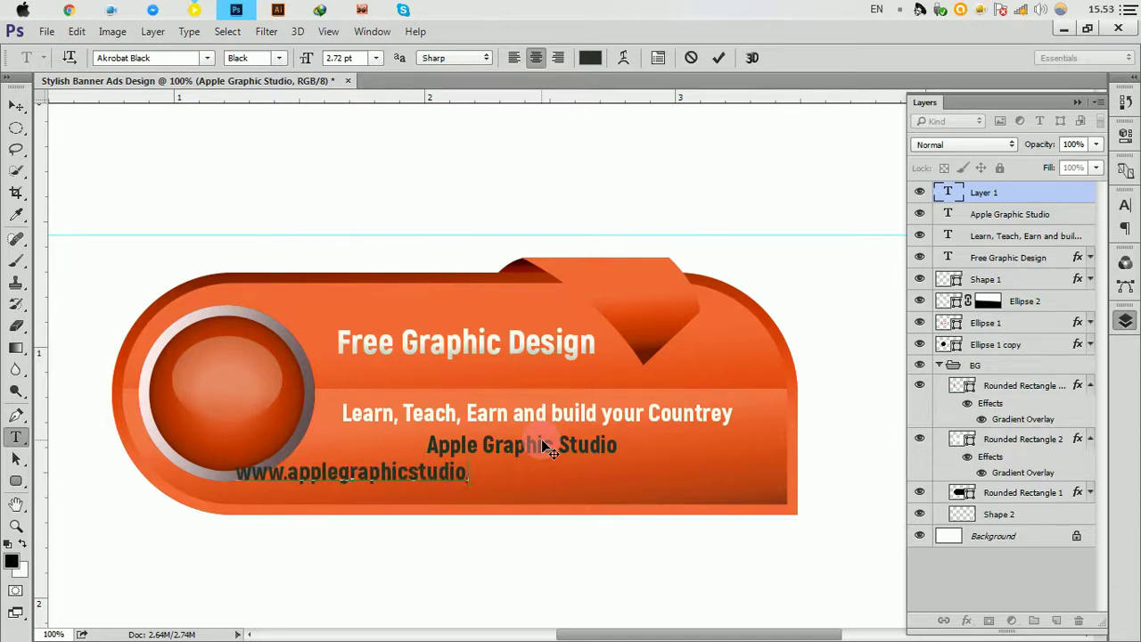
{"action": "type", "text": "com"}
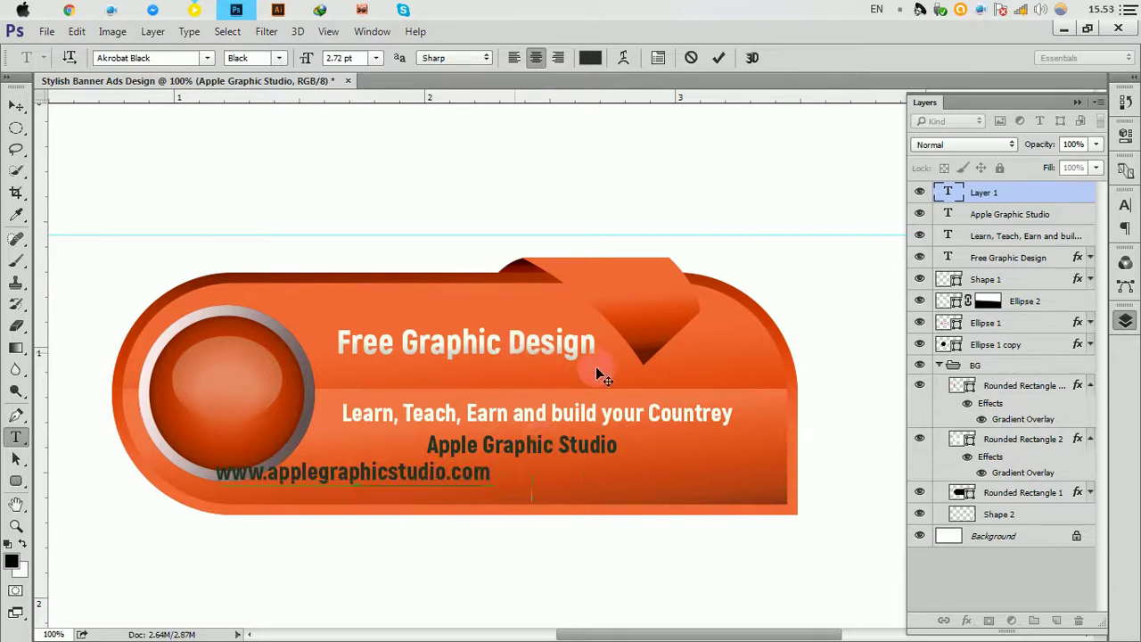
{"action": "left_click_drag", "start_coordinate": [545, 356], "coordinate": [673, 361]}
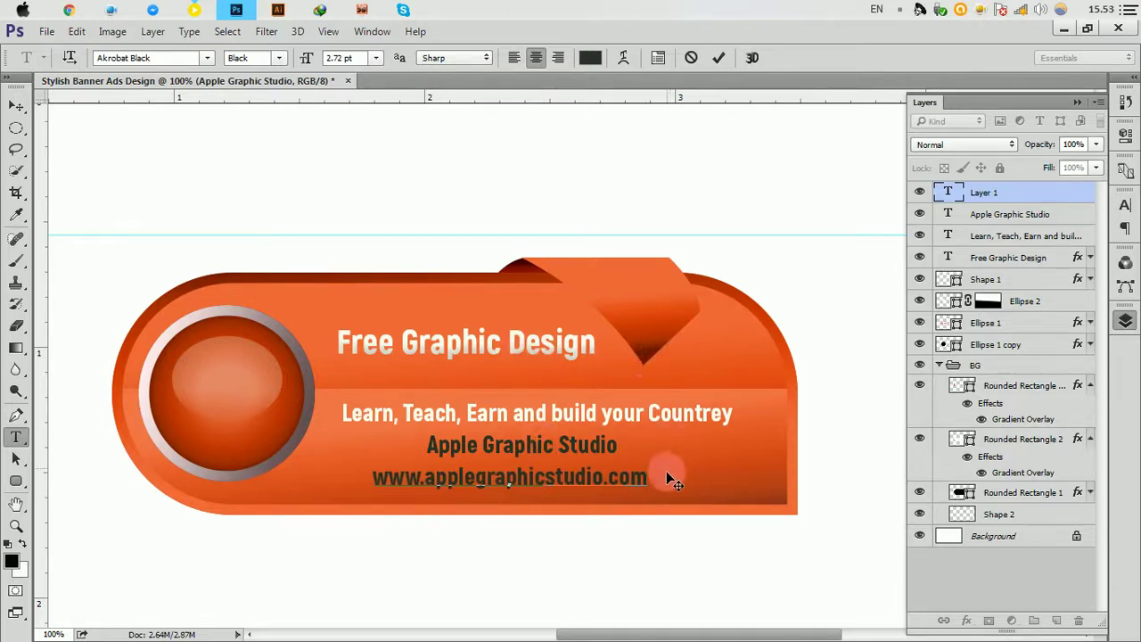
Step: Make the web address line SemiBold and commit it
{"action": "double_click", "coordinate": [471, 476]}
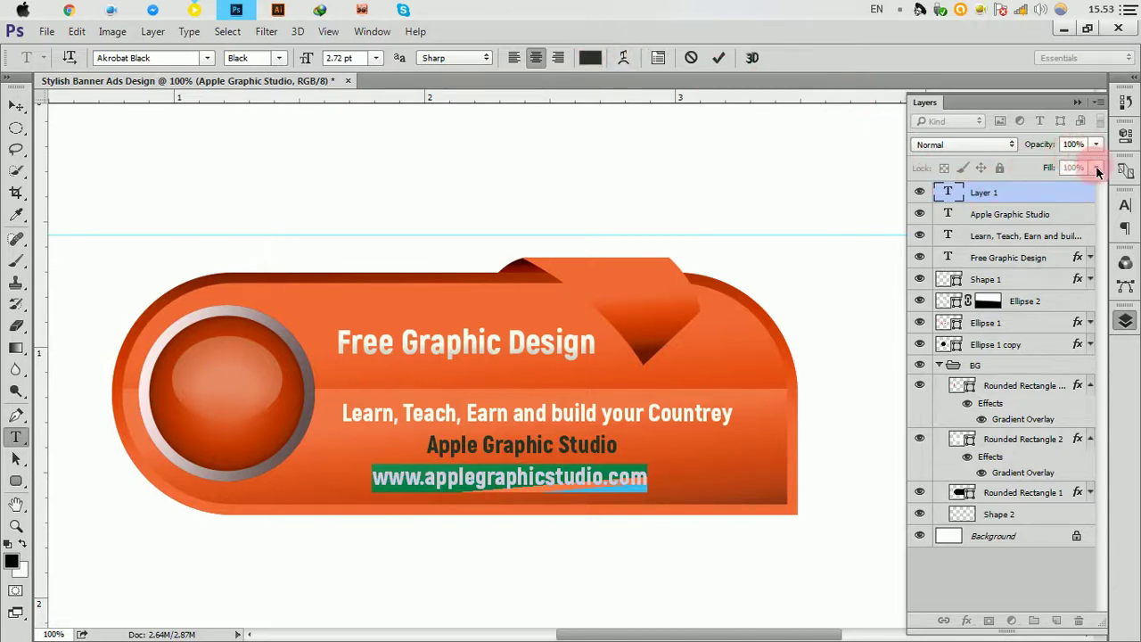
{"action": "left_click", "coordinate": [1125, 204]}
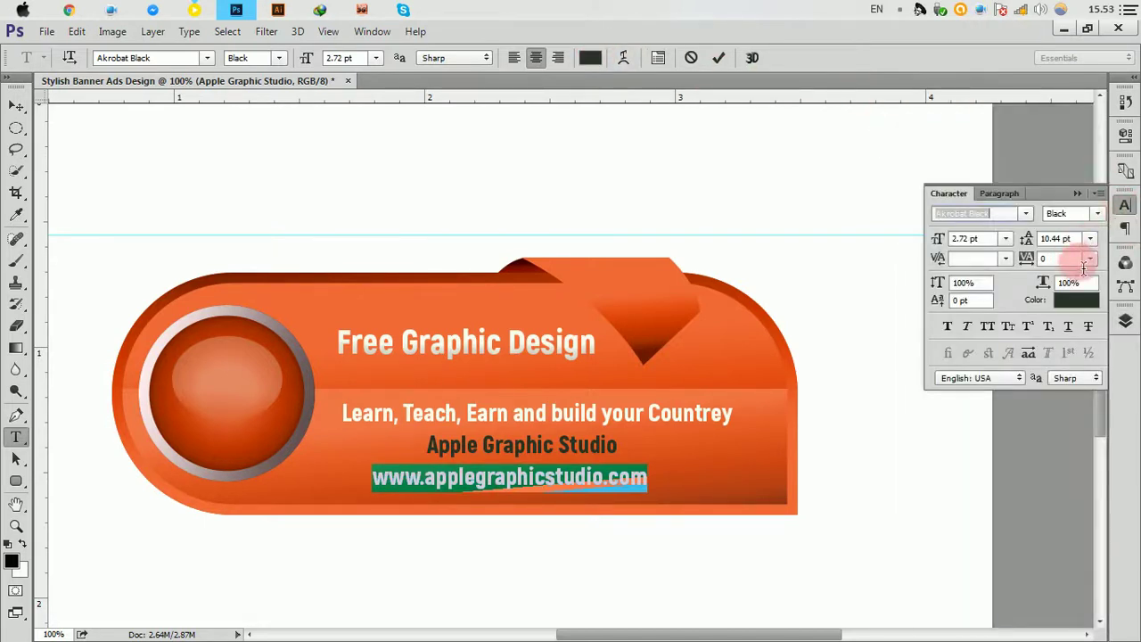
{"action": "left_click", "coordinate": [1097, 214]}
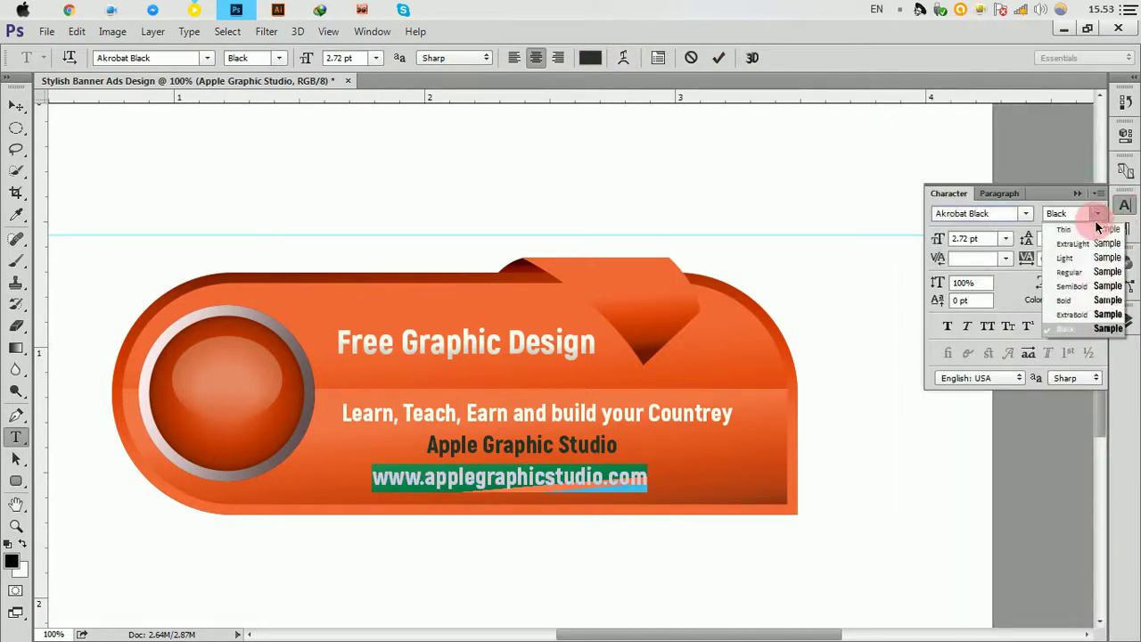
{"action": "left_click", "coordinate": [1097, 287]}
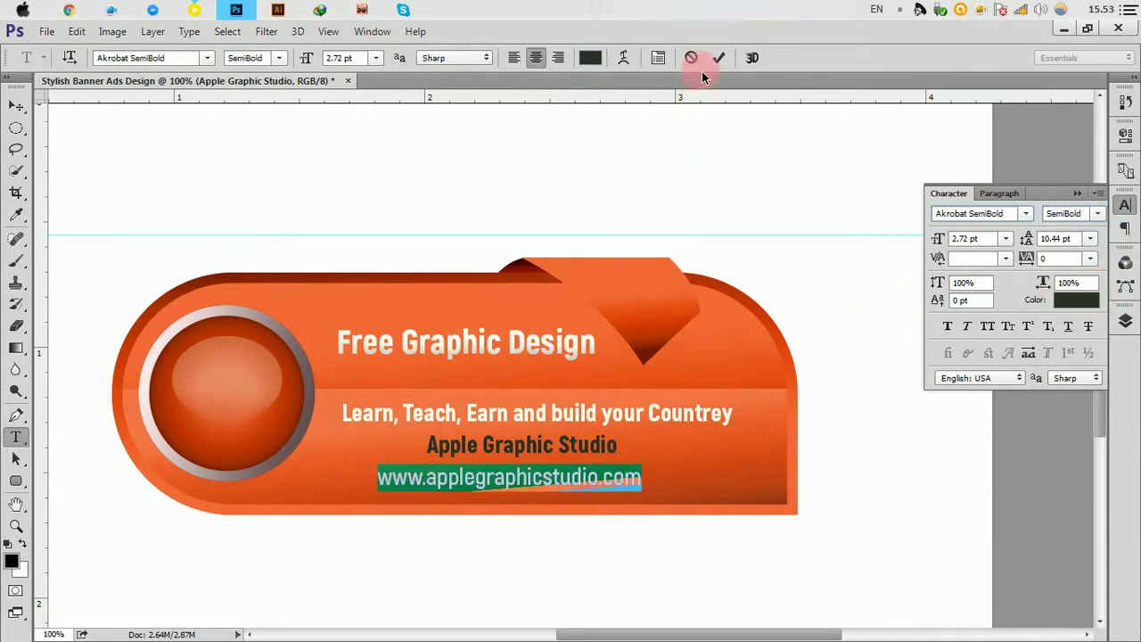
{"action": "left_click", "coordinate": [719, 58]}
Step: Colour the web address near-white #f9f9f9 and nudge it right under the studio name
{"action": "left_click", "coordinate": [16, 105]}
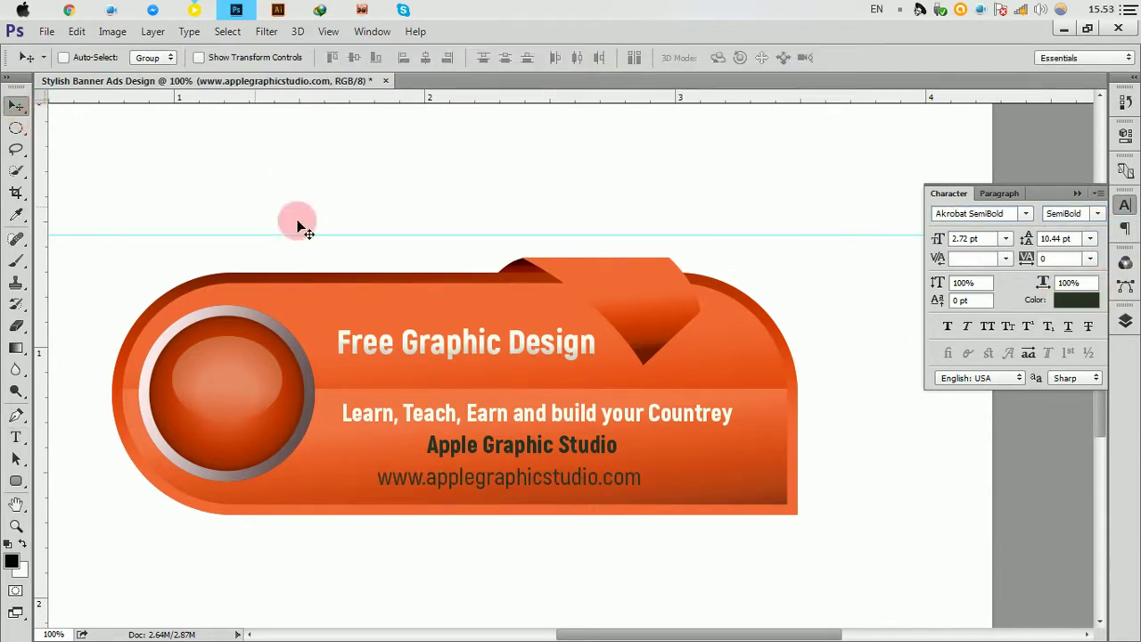
{"action": "left_click", "coordinate": [1077, 300]}
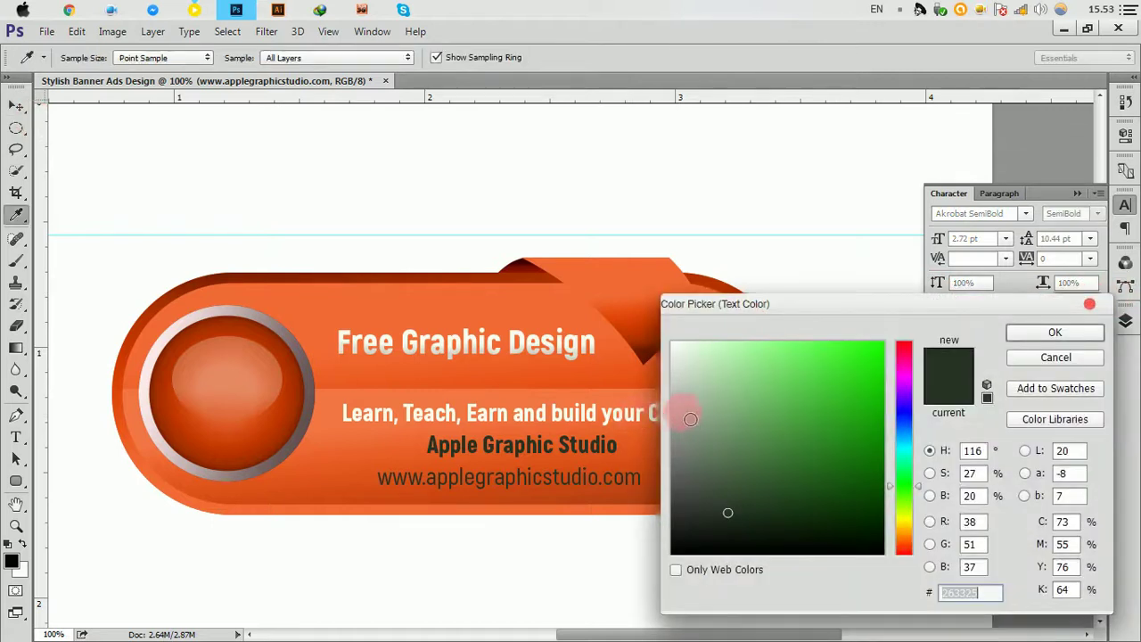
{"action": "type", "text": "f9f9f9"}
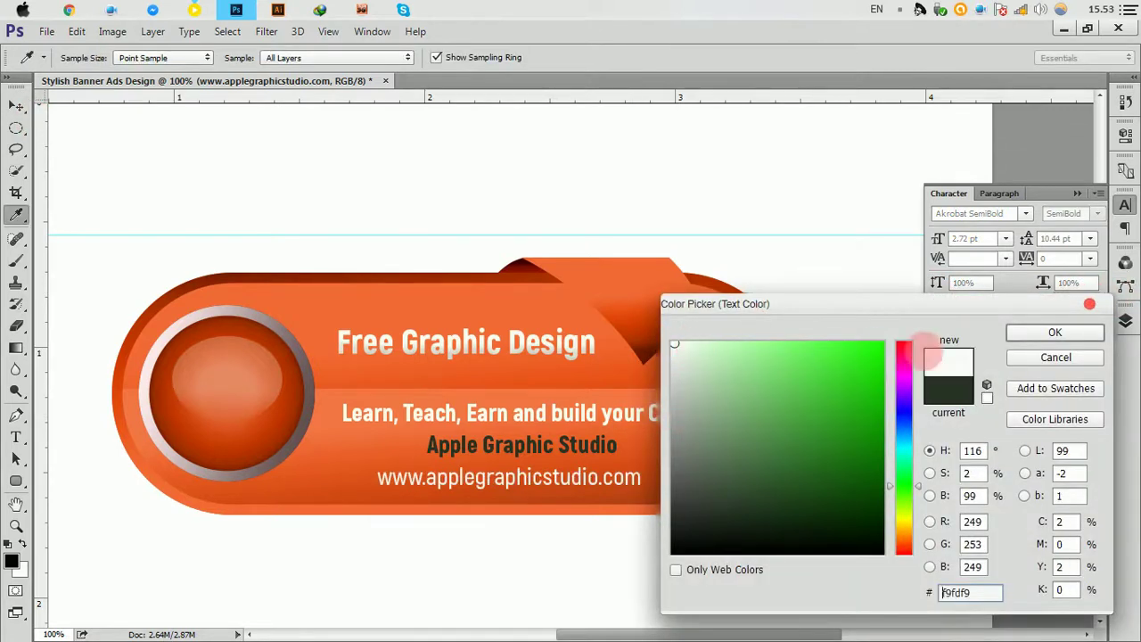
{"action": "left_click", "coordinate": [1055, 332]}
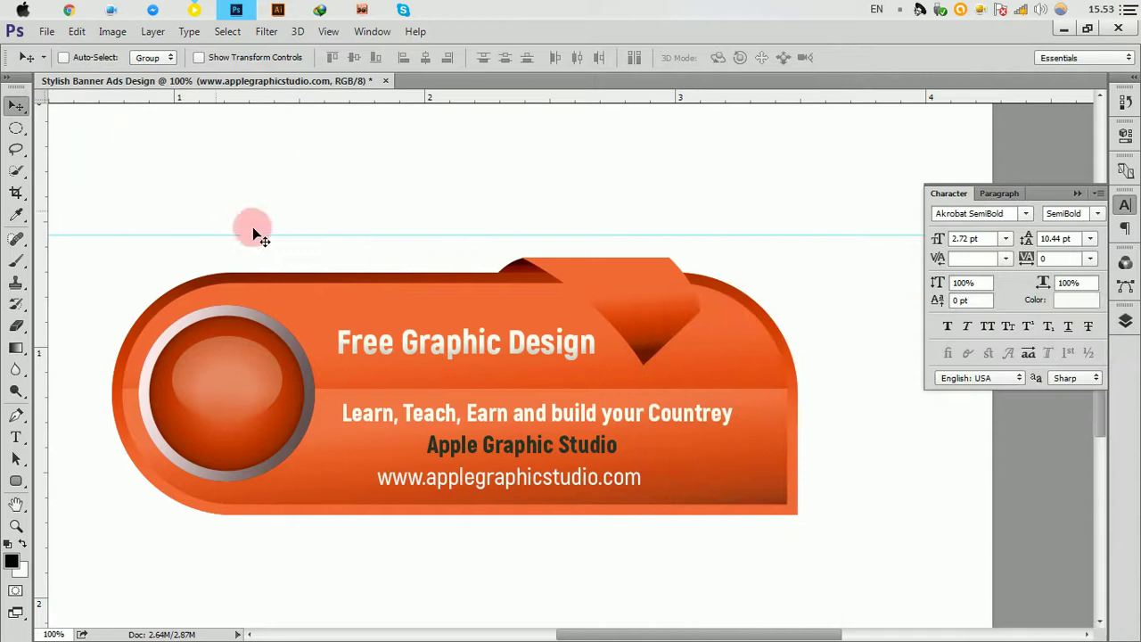
{"action": "key", "text": "Right"}
{"action": "key", "text": "Right"}
{"action": "key", "text": "Right"}
{"action": "key", "text": "Right"}
{"action": "key", "text": "Right"}
{"action": "key", "text": "Right"}
{"action": "key", "text": "Right"}
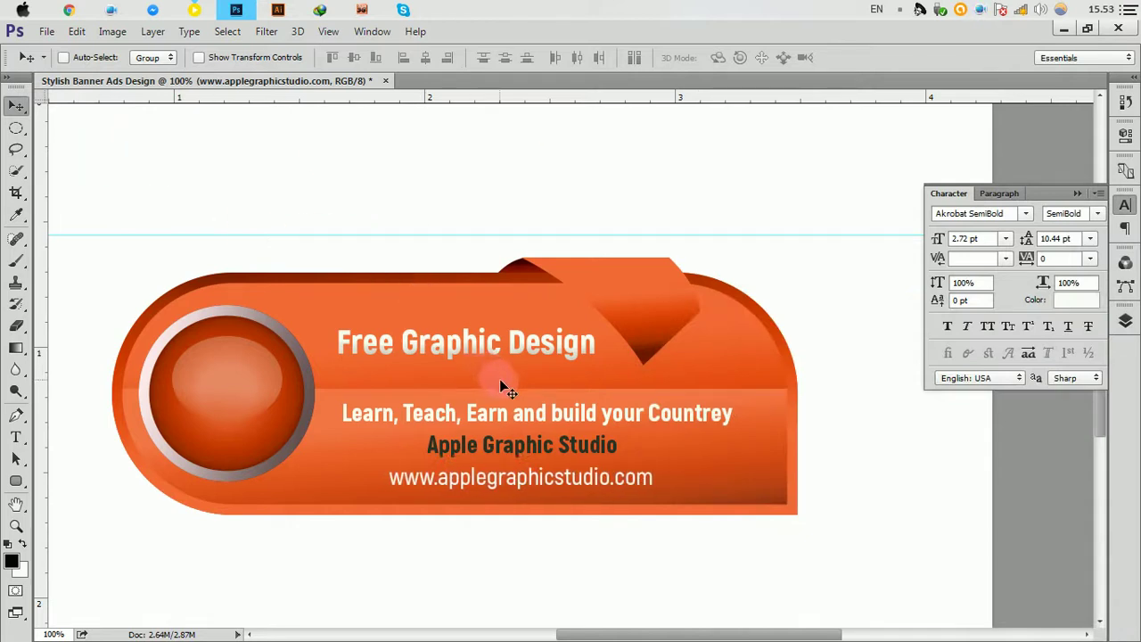
{"action": "key", "text": "Up"}
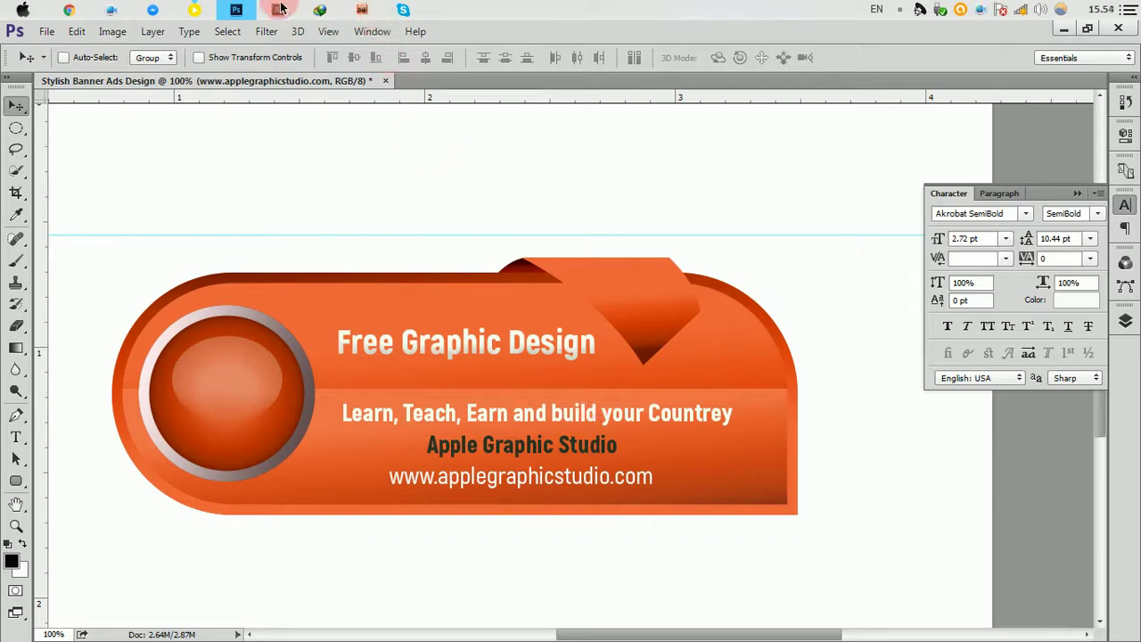
Step: From Explorer's Apple Graphic Studio > Apple Studio Logo folder, drag the A Icon file into the banner
{"action": "left_click", "coordinate": [19, 9]}
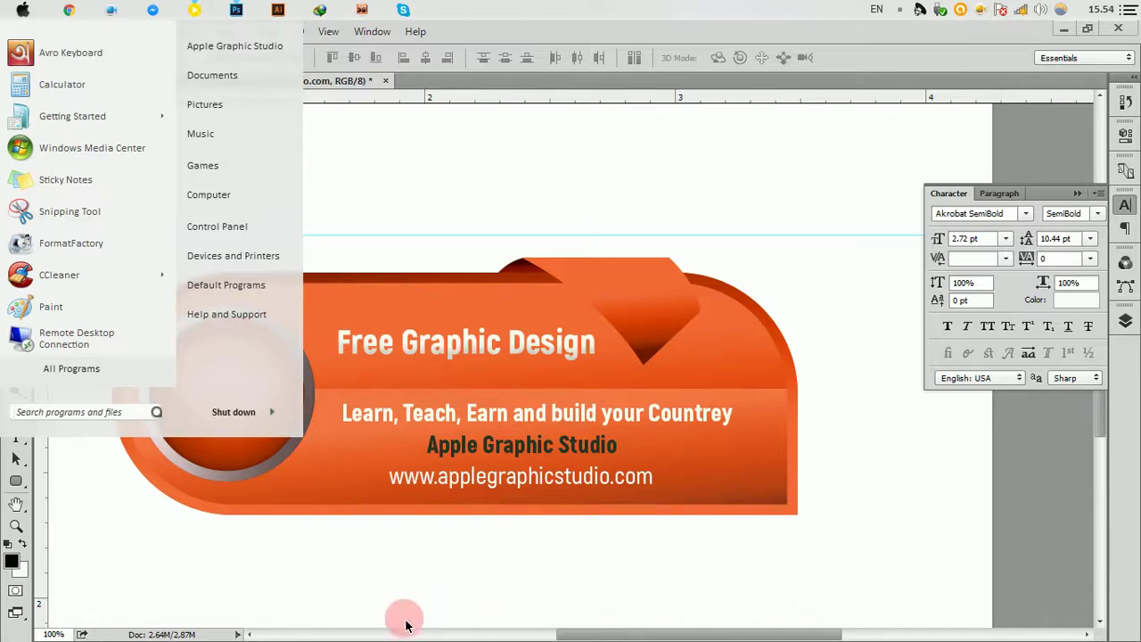
{"action": "left_click", "coordinate": [514, 324]}
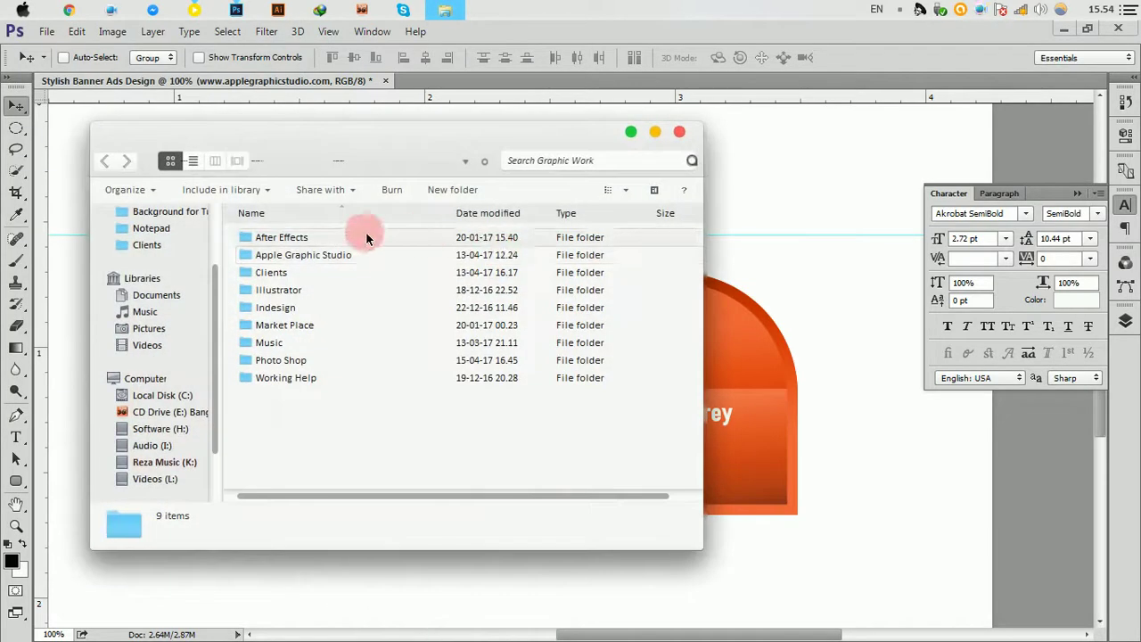
{"action": "double_click", "coordinate": [272, 249]}
{"action": "left_click", "coordinate": [277, 243]}
{"action": "double_click", "coordinate": [277, 242]}
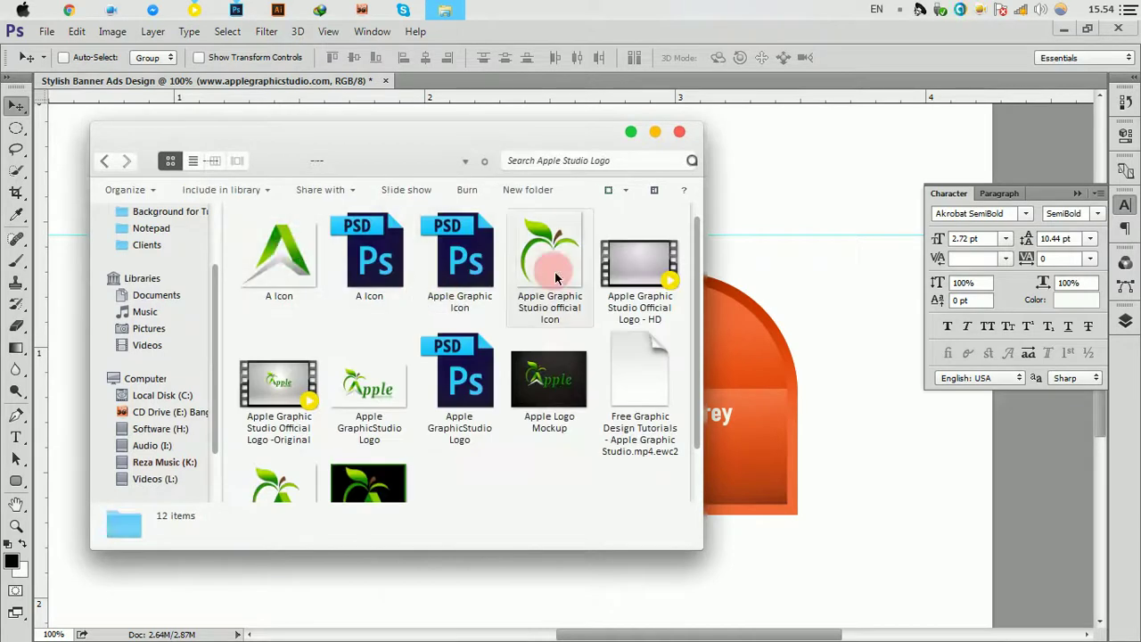
{"action": "left_click_drag", "start_coordinate": [273, 255], "coordinate": [713, 268]}
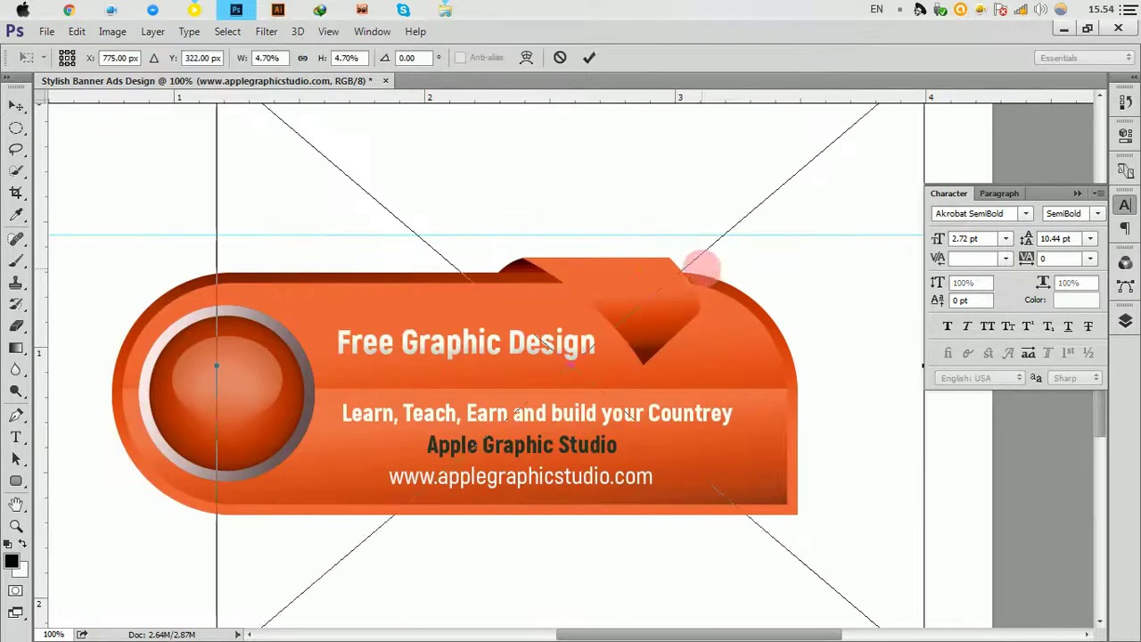
Step: Shrink the A icon and commit it inside the orange circle at the banner's left end
{"action": "key", "text": "ctrl+minus"}
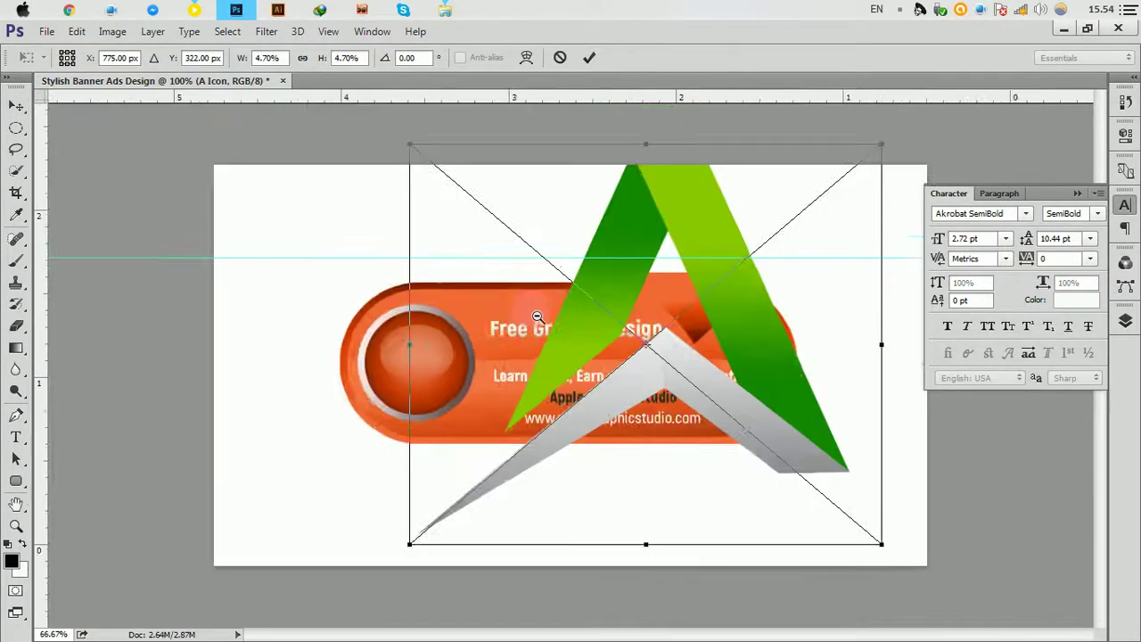
{"action": "key", "text": "ctrl+minus"}
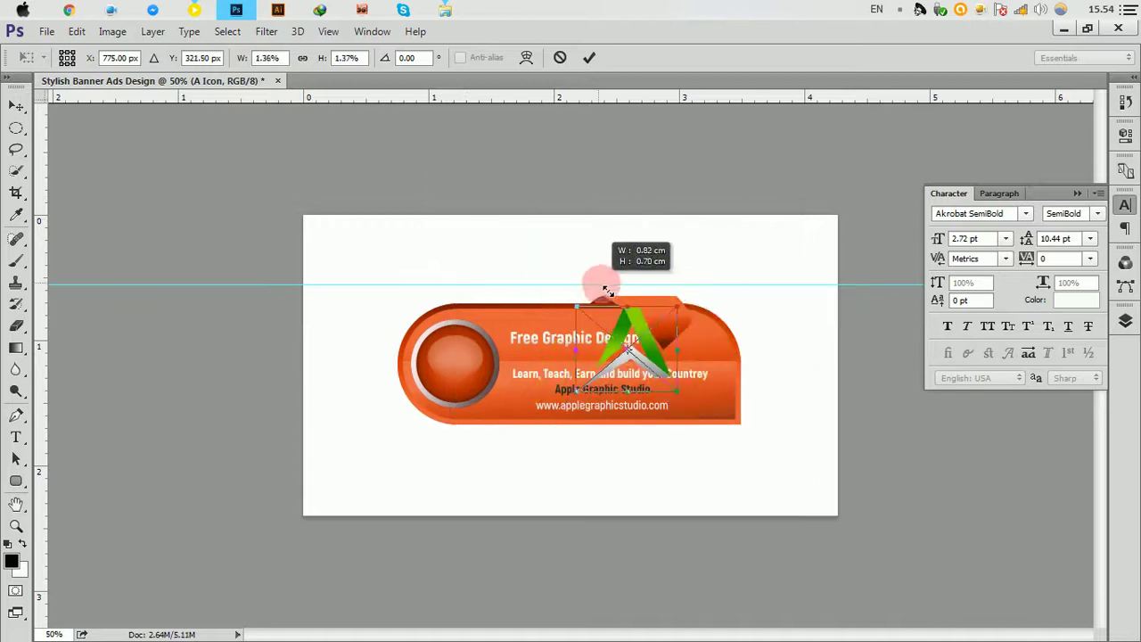
{"action": "left_click_drag", "start_coordinate": [452, 201], "coordinate": [612, 280]}
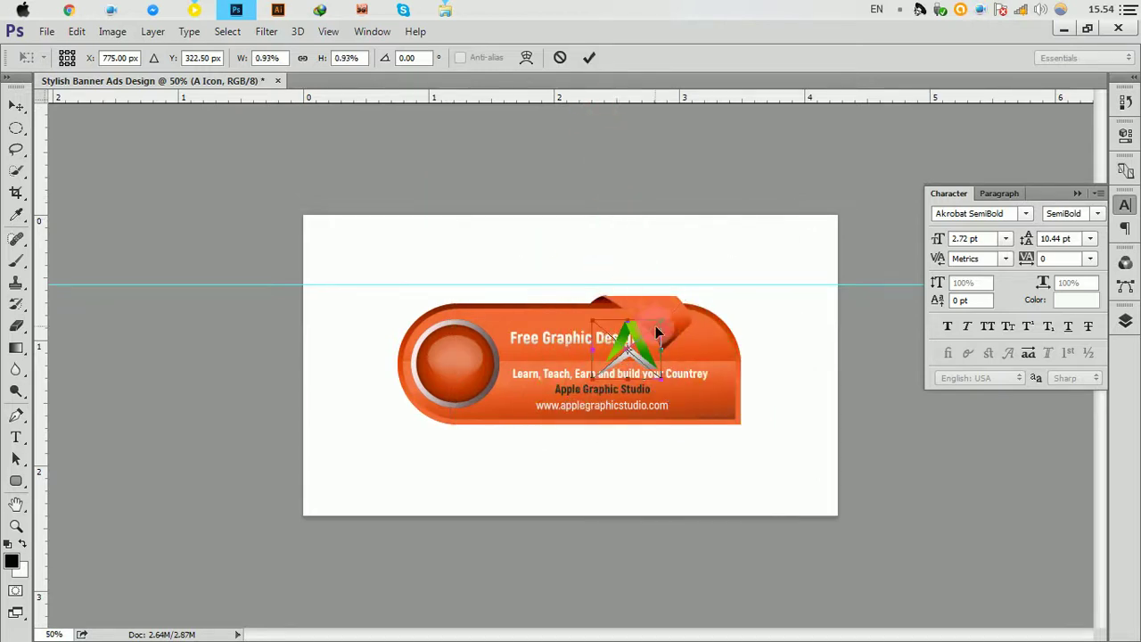
{"action": "mouse_move", "coordinate": [632, 346]}
{"action": "left_mouse_down"}
{"action": "mouse_move", "coordinate": [474, 343]}
{"action": "mouse_move", "coordinate": [459, 355]}
{"action": "left_mouse_up"}
{"action": "left_click_drag", "start_coordinate": [420, 319], "coordinate": [438, 346]}
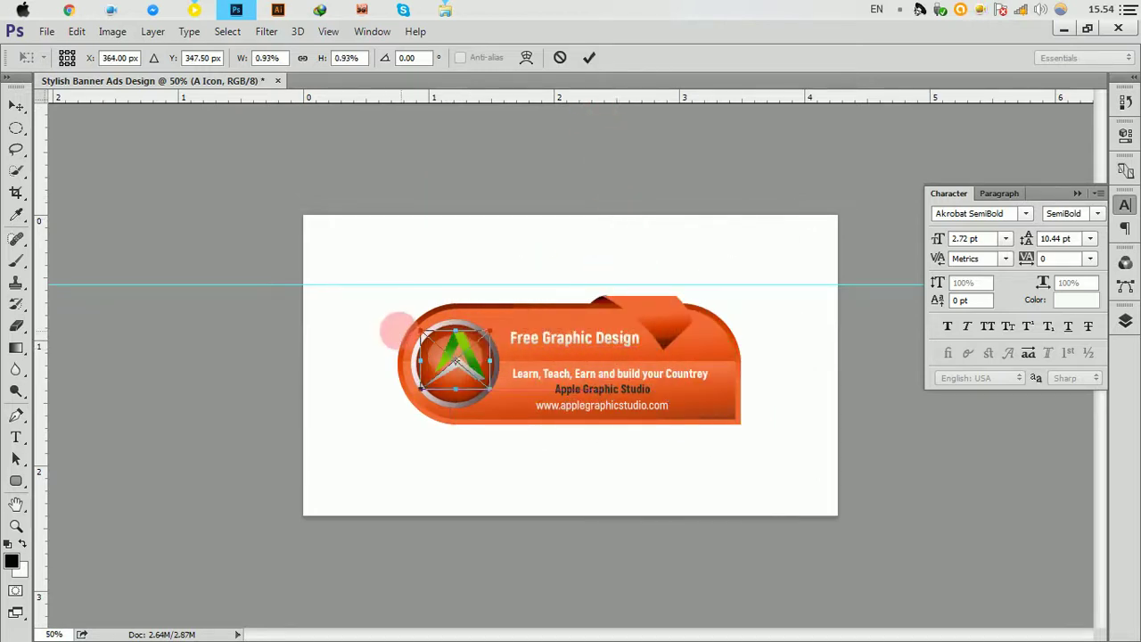
{"action": "left_click", "coordinate": [589, 57]}
{"action": "left_click", "coordinate": [491, 342]}
{"action": "scroll", "coordinate": [491, 341], "scroll_direction": "up", "scroll_amount": 2}
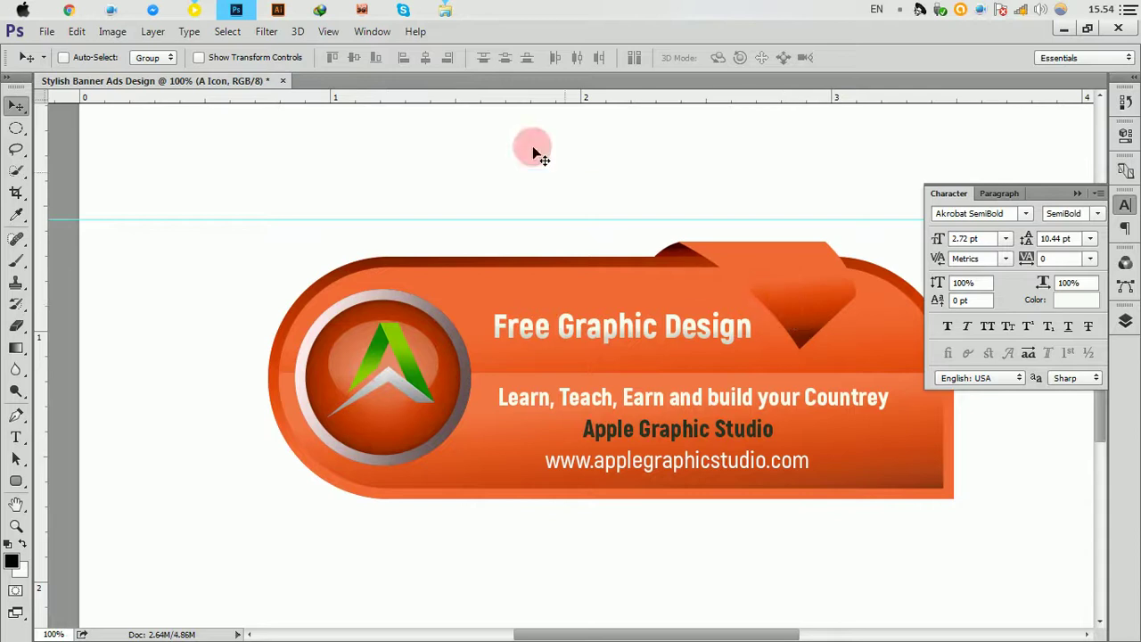
{"action": "left_click", "coordinate": [445, 10]}
Step: Place the Apple GraphicStudio Logo image into the banner at a reduced size
{"action": "left_click", "coordinate": [459, 375]}
{"action": "left_click", "coordinate": [348, 377]}
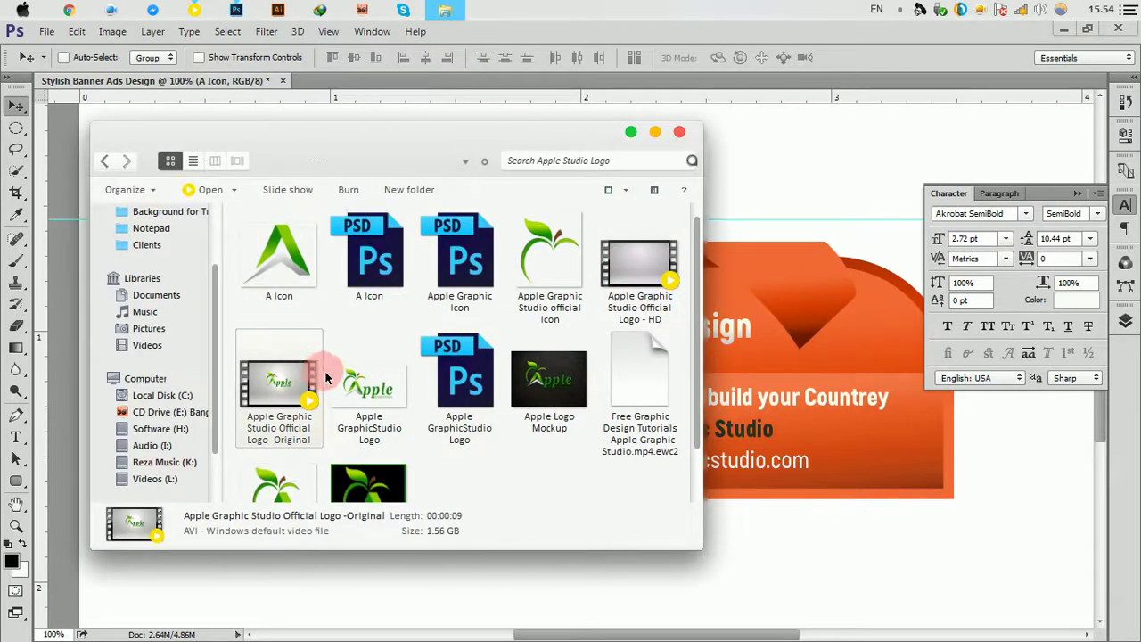
{"action": "scroll", "coordinate": [357, 348], "scroll_direction": "down", "scroll_amount": 1}
{"action": "scroll", "coordinate": [458, 308], "scroll_direction": "up", "scroll_amount": 1}
{"action": "scroll", "coordinate": [399, 344], "scroll_direction": "down", "scroll_amount": 1}
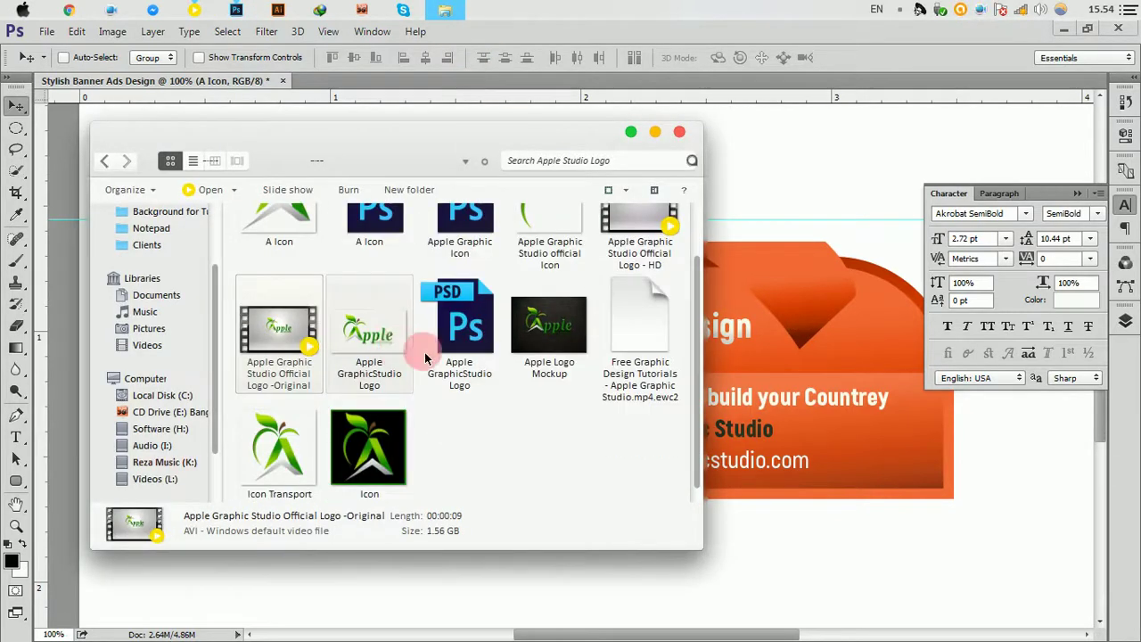
{"action": "scroll", "coordinate": [482, 348], "scroll_direction": "up", "scroll_amount": 1}
{"action": "mouse_move", "coordinate": [384, 384]}
{"action": "left_mouse_down"}
{"action": "mouse_move", "coordinate": [480, 392]}
{"action": "mouse_move", "coordinate": [761, 354]}
{"action": "left_mouse_up"}
{"action": "key", "text": "ctrl+minus"}
{"action": "key", "text": "ctrl+minus"}
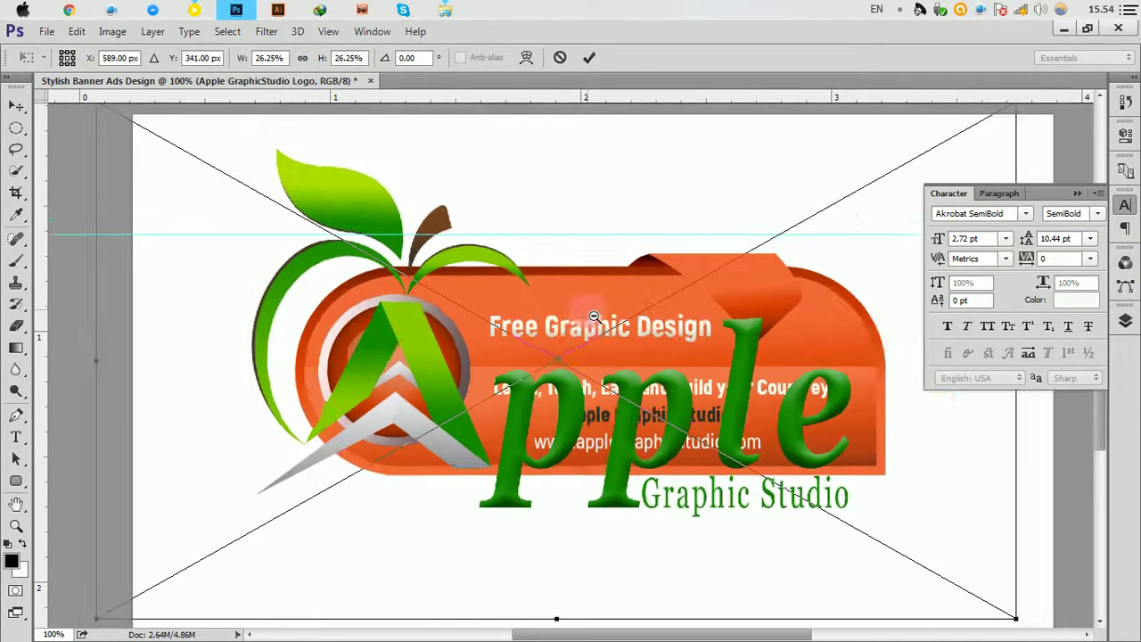
{"action": "left_click_drag", "start_coordinate": [293, 211], "coordinate": [565, 269]}
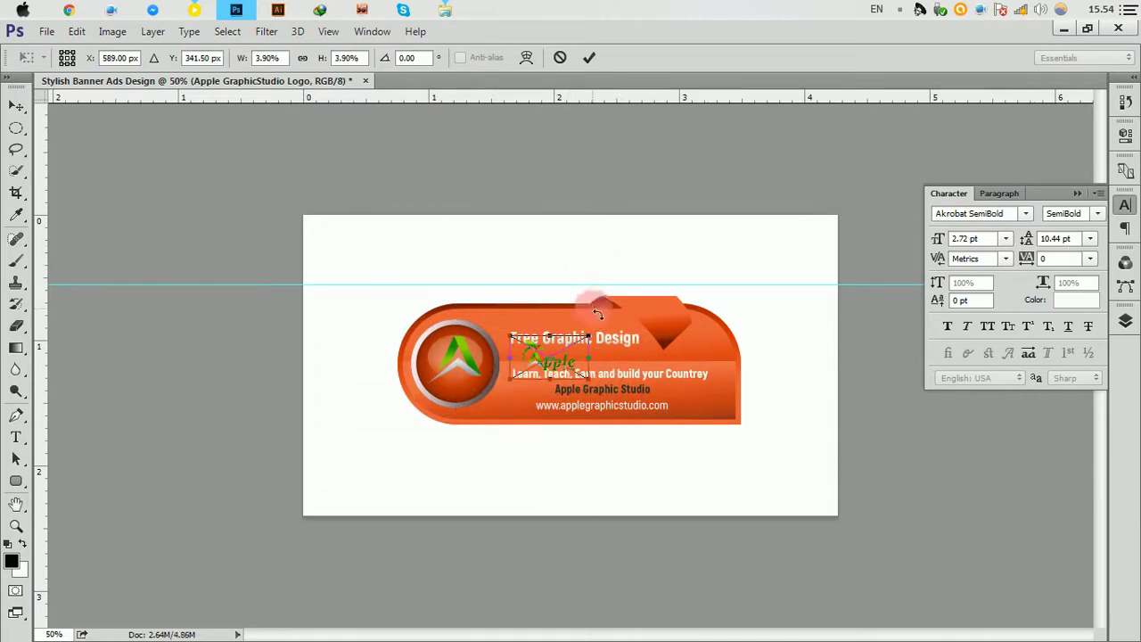
{"action": "left_click", "coordinate": [588, 57]}
Step: Move the Apple logo onto the upper-right tab and shrink it to about 2.83%
{"action": "key", "text": "ctrl+plus"}
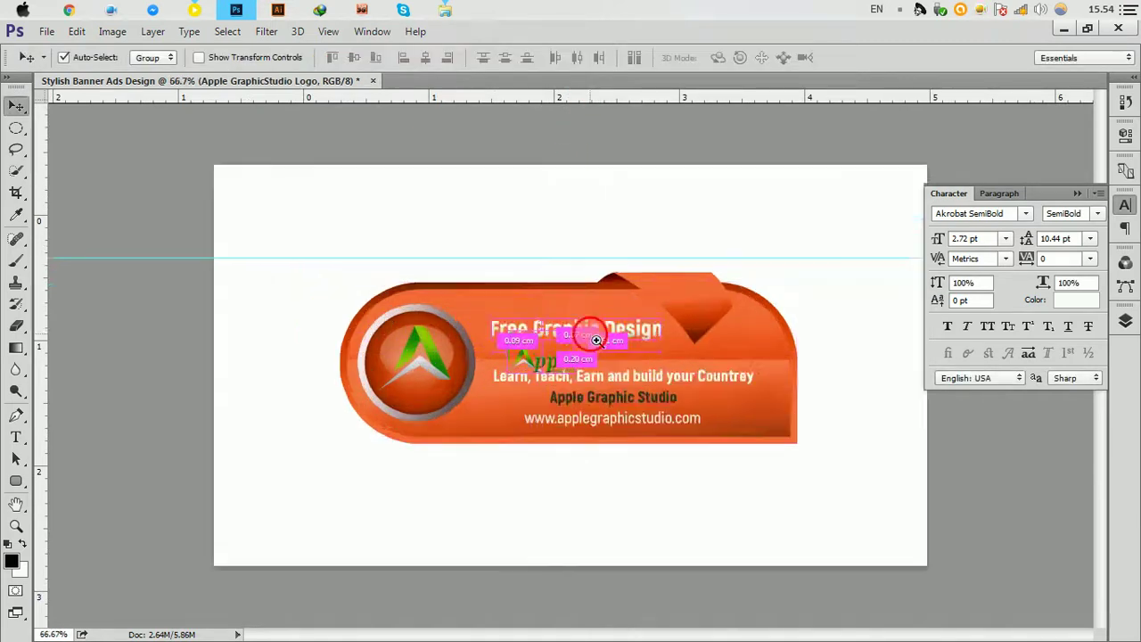
{"action": "key", "text": "ctrl+plus"}
{"action": "mouse_move", "coordinate": [594, 327]}
{"action": "left_mouse_down"}
{"action": "mouse_move", "coordinate": [793, 275]}
{"action": "mouse_move", "coordinate": [781, 294]}
{"action": "left_mouse_up"}
{"action": "key", "text": "ctrl+t"}
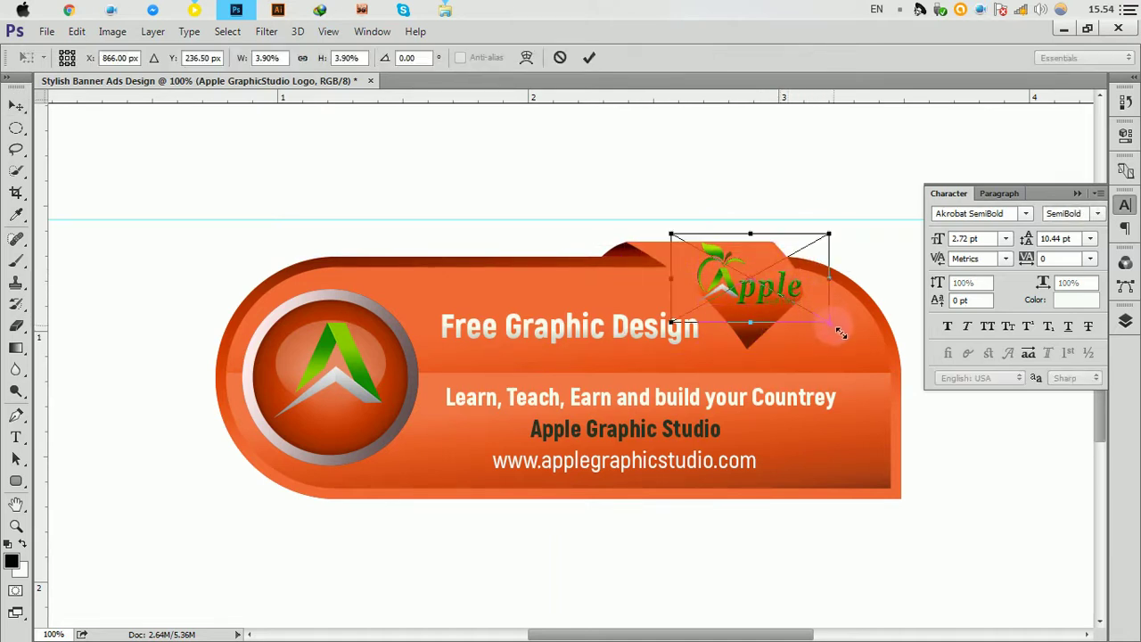
{"action": "left_click_drag", "start_coordinate": [841, 333], "coordinate": [808, 310]}
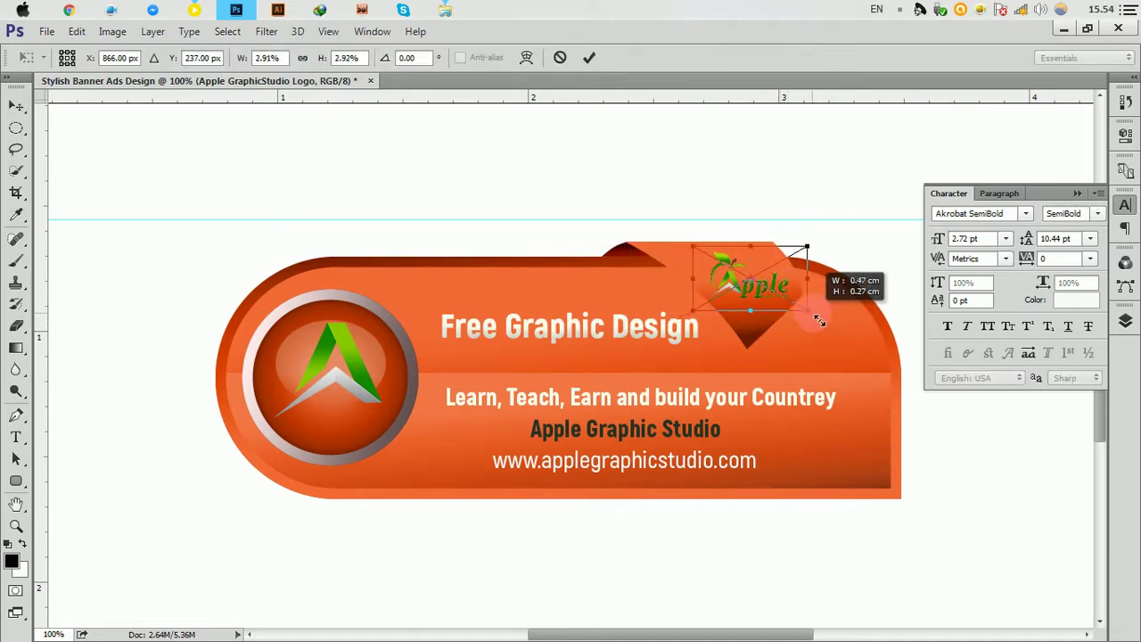
{"action": "left_click", "coordinate": [589, 59]}
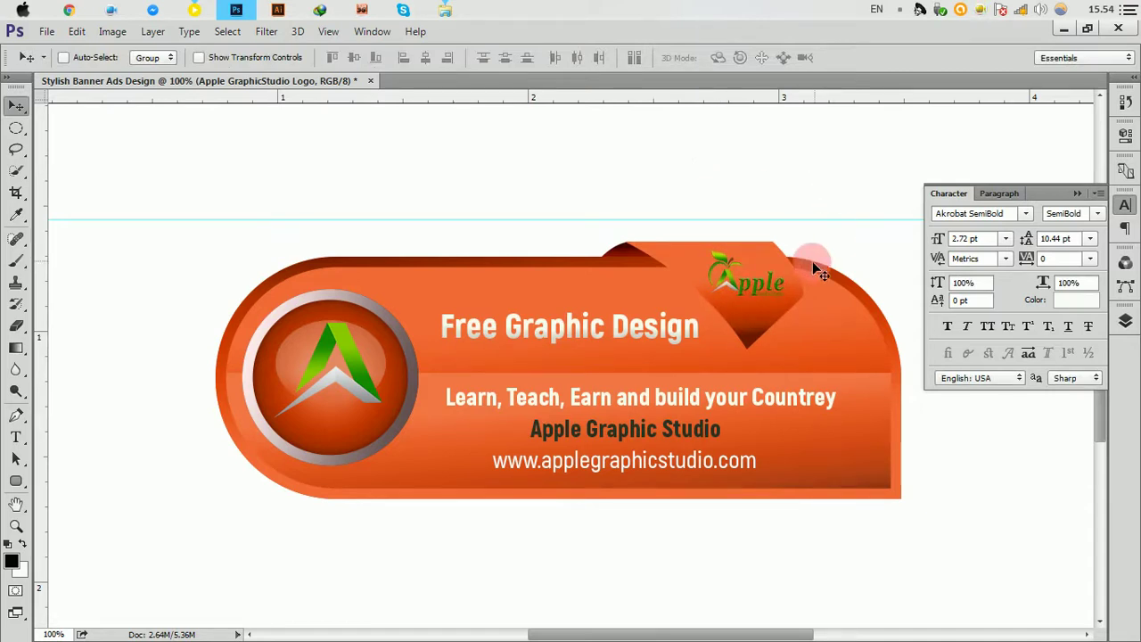
{"action": "left_click", "coordinate": [584, 343], "text": "alt"}
Step: Remove the horizontal guide and cancel a trial gradient fill layer on Background
{"action": "left_click", "coordinate": [1078, 193]}
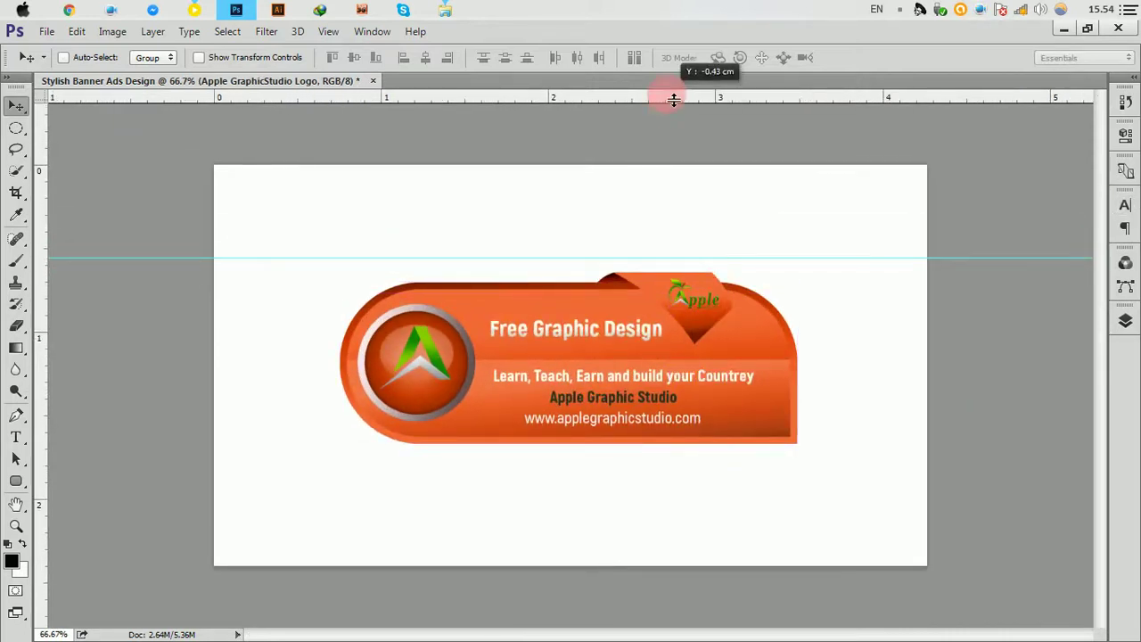
{"action": "left_click_drag", "start_coordinate": [700, 264], "coordinate": [676, 94]}
{"action": "left_click", "coordinate": [1127, 322]}
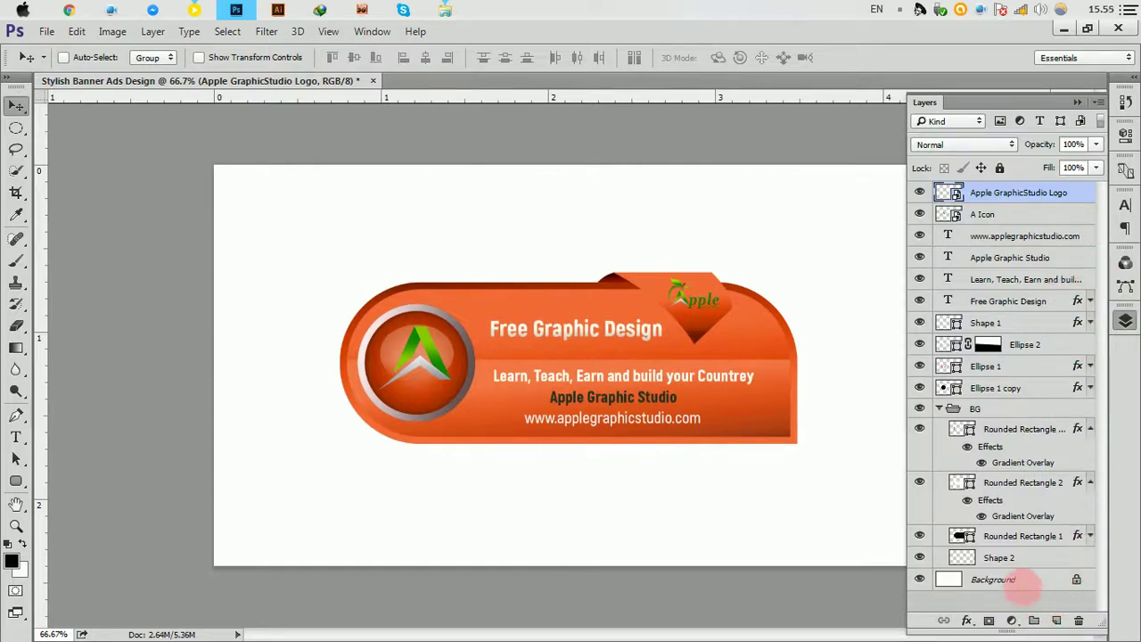
{"action": "left_click", "coordinate": [1039, 579]}
{"action": "left_click", "coordinate": [1013, 621]}
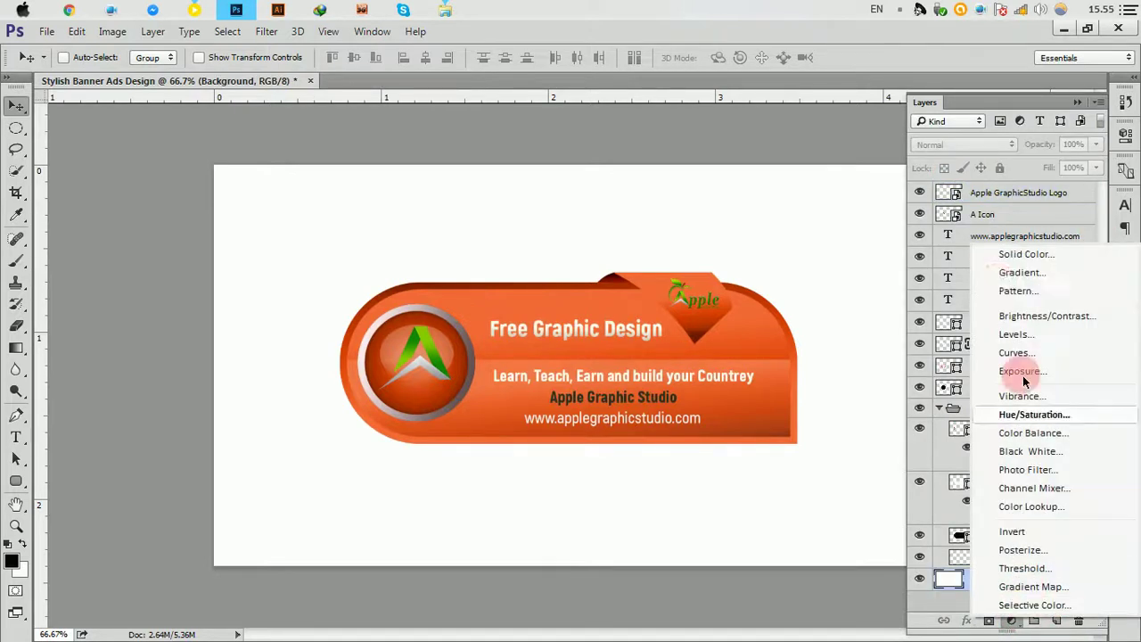
{"action": "left_click", "coordinate": [1035, 271]}
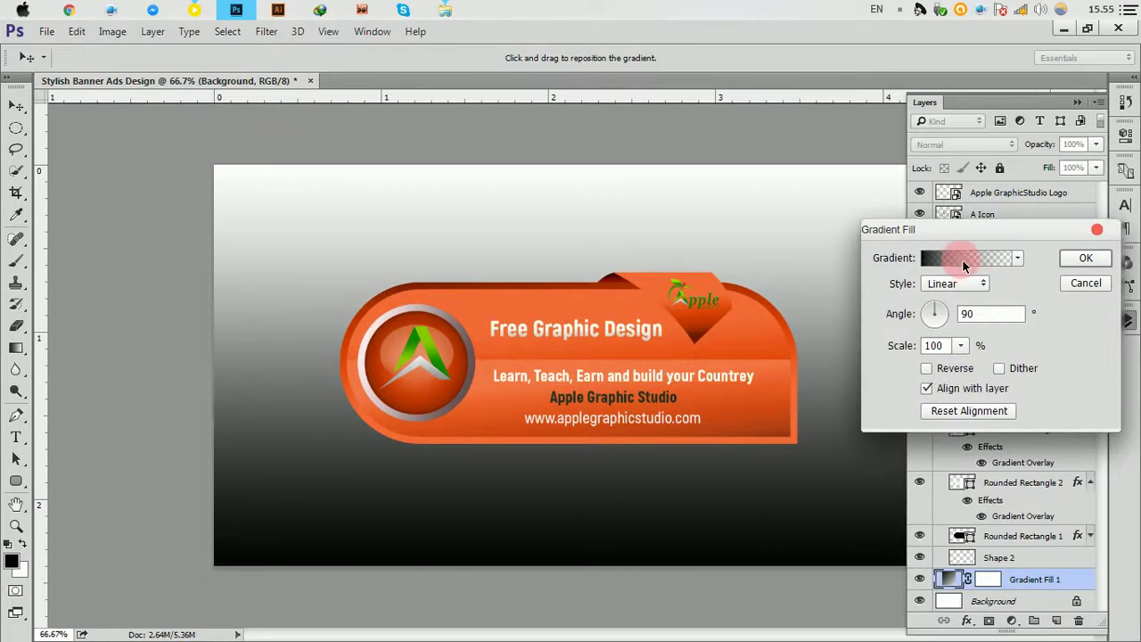
{"action": "left_click", "coordinate": [1097, 230]}
{"action": "left_click", "coordinate": [926, 283]}
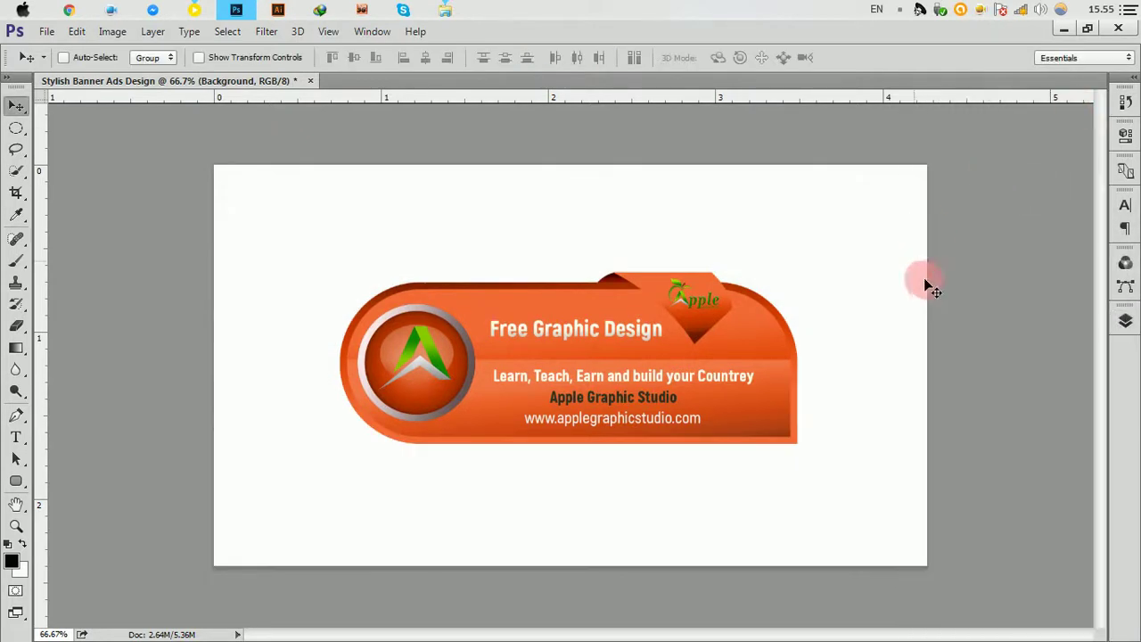
Step: Select Shape 2 through the rounded rectangles, the BG group and the ellipse layers
{"action": "left_click", "coordinate": [1126, 321]}
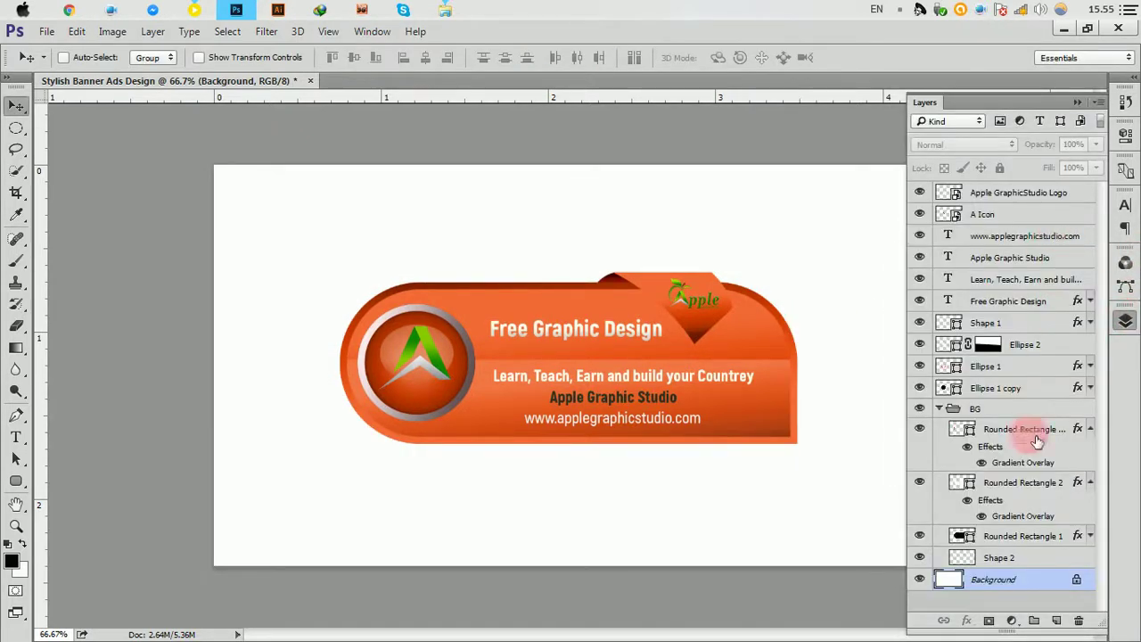
{"action": "left_click", "coordinate": [1026, 558]}
{"action": "left_click", "coordinate": [1036, 478], "text": "shift"}
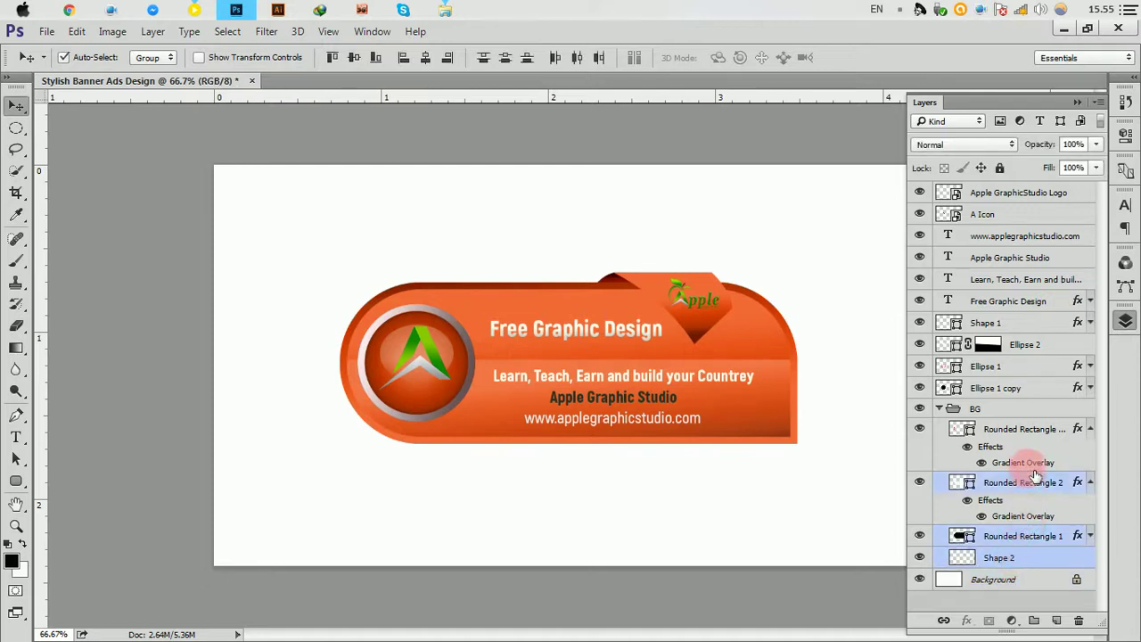
{"action": "left_click", "coordinate": [1021, 430], "text": "shift"}
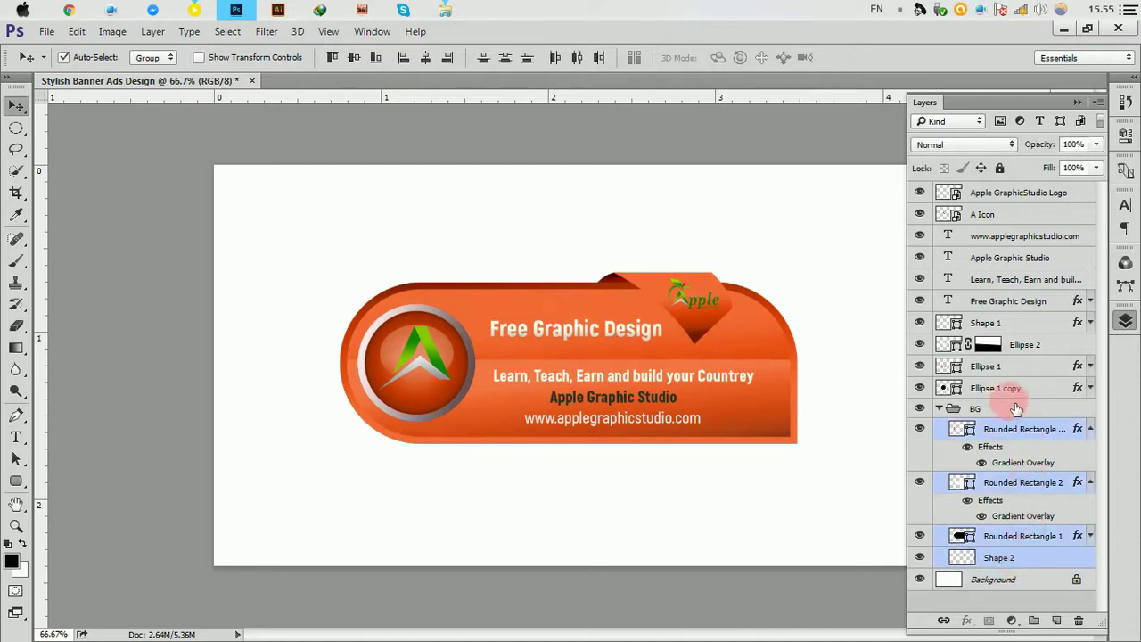
{"action": "left_click", "coordinate": [945, 410]}
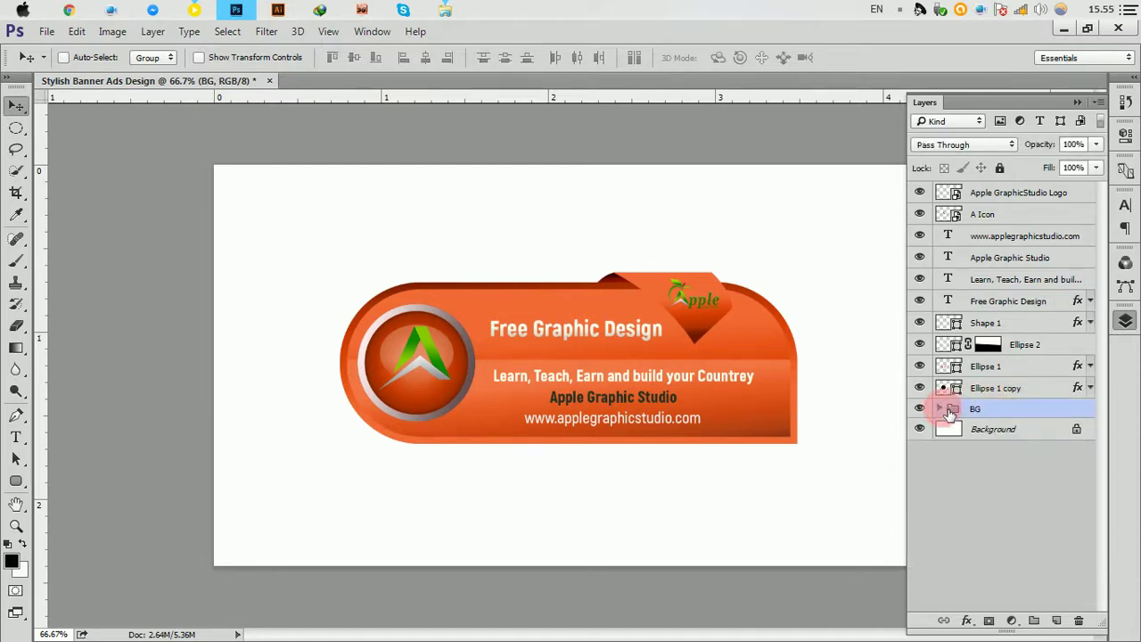
{"action": "left_click", "coordinate": [995, 389], "text": "ctrl"}
{"action": "left_click", "coordinate": [990, 367], "text": "ctrl"}
{"action": "left_click", "coordinate": [1017, 344], "text": "ctrl"}
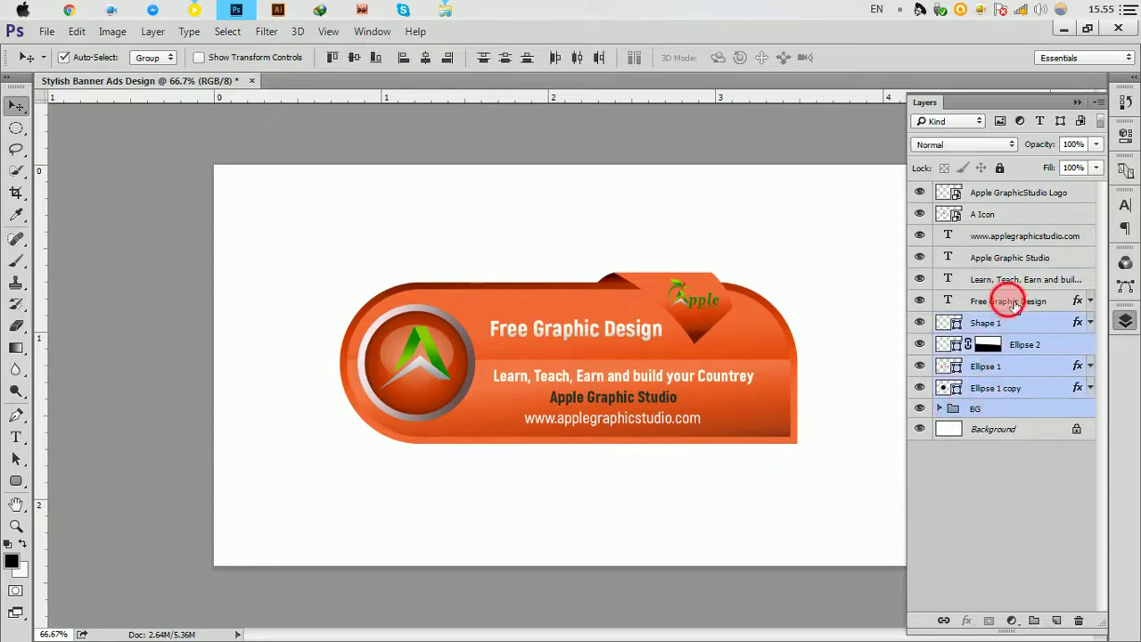
Step: Add the text, icon and logo layers, group everything as Group 1, and duplicate it
{"action": "left_click", "coordinate": [1012, 303], "text": "ctrl"}
{"action": "left_click", "coordinate": [1008, 257], "text": "ctrl"}
{"action": "left_click", "coordinate": [1008, 236], "text": "ctrl"}
{"action": "left_click", "coordinate": [990, 217], "text": "ctrl"}
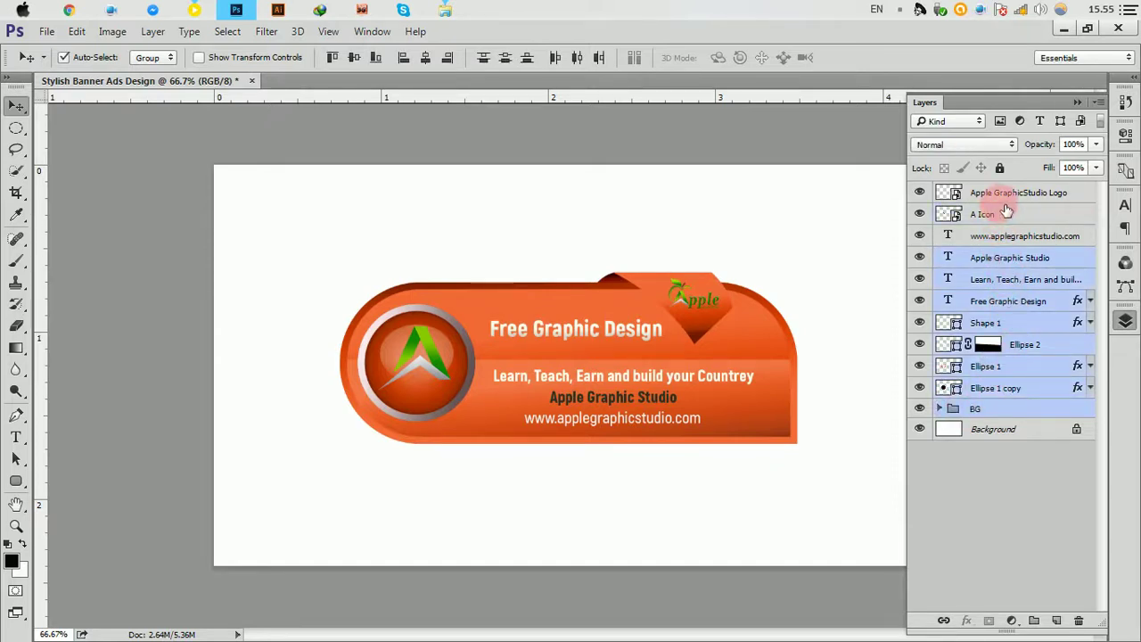
{"action": "left_click", "coordinate": [1003, 198], "text": "ctrl"}
{"action": "left_click", "coordinate": [985, 215], "text": "ctrl"}
{"action": "left_click", "coordinate": [1012, 234], "text": "ctrl"}
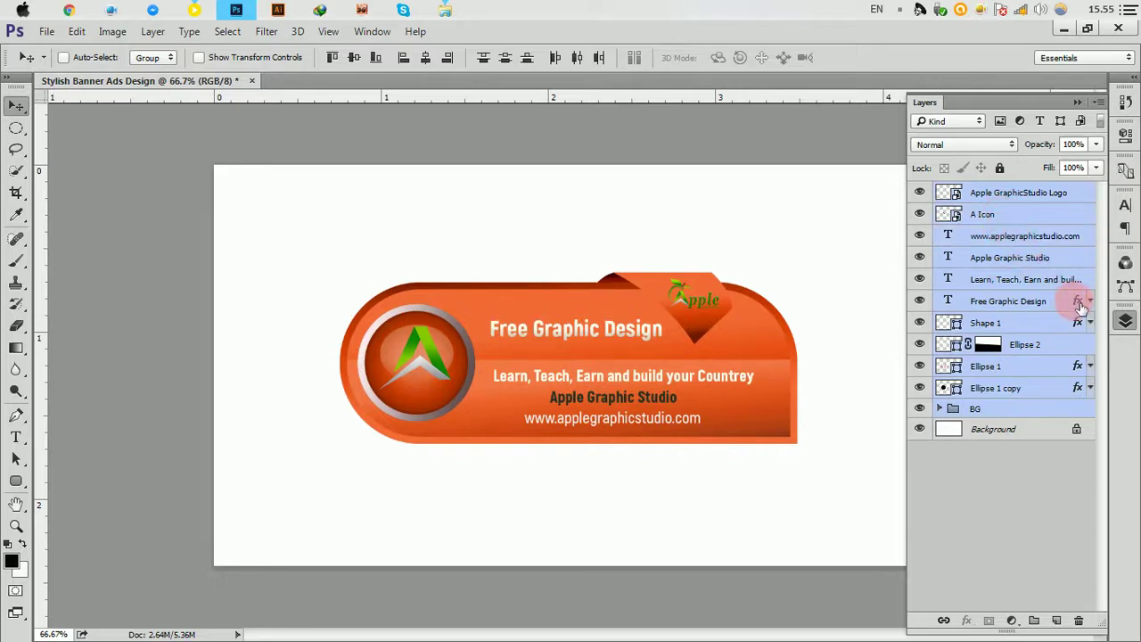
{"action": "left_click", "coordinate": [1036, 622]}
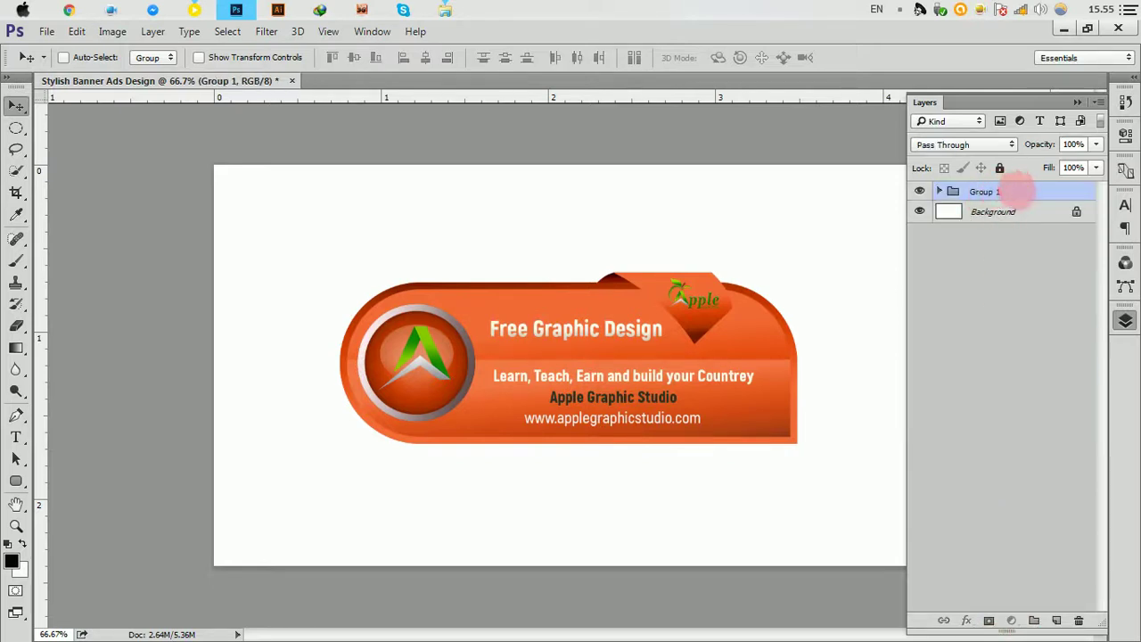
{"action": "left_click_drag", "start_coordinate": [1016, 191], "coordinate": [1057, 621]}
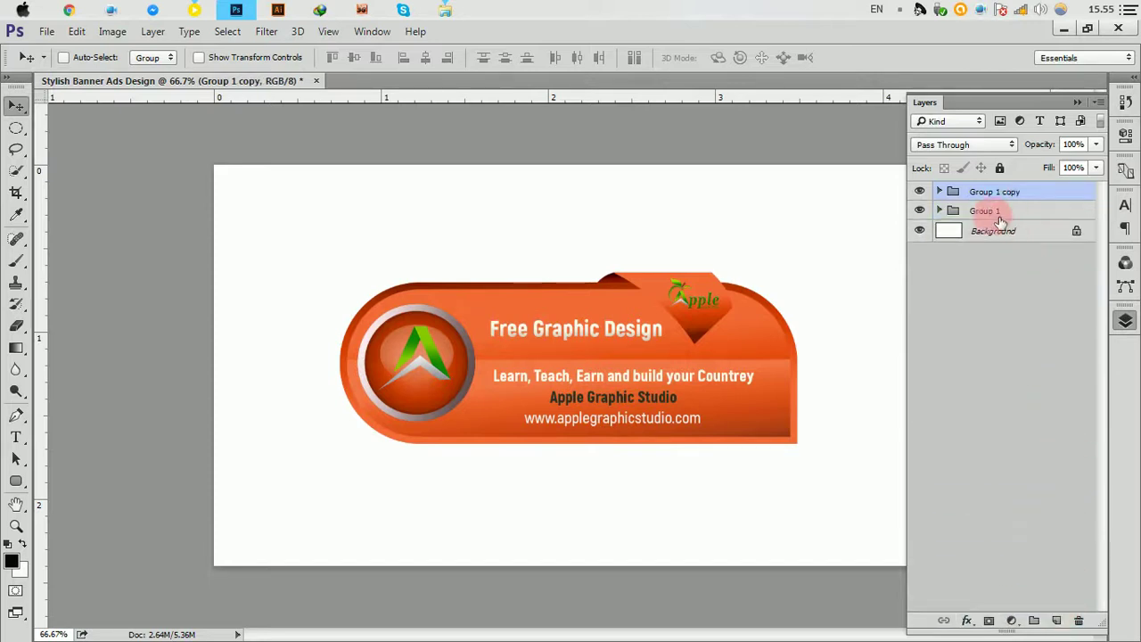
Step: Scale Group 1 copy up to about 258% so it overfills the canvas
{"action": "left_click", "coordinate": [77, 31]}
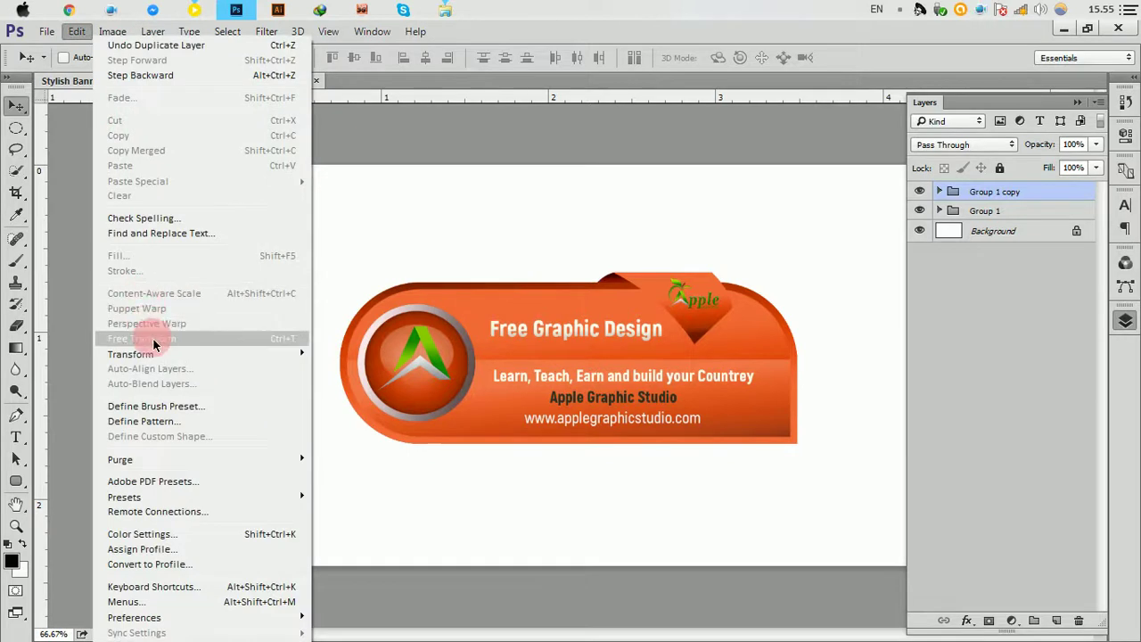
{"action": "left_click", "coordinate": [143, 338]}
{"action": "mouse_move", "coordinate": [809, 456]}
{"action": "left_mouse_down"}
{"action": "mouse_move", "coordinate": [1006, 637]}
{"action": "mouse_move", "coordinate": [1133, 637]}
{"action": "left_mouse_up"}
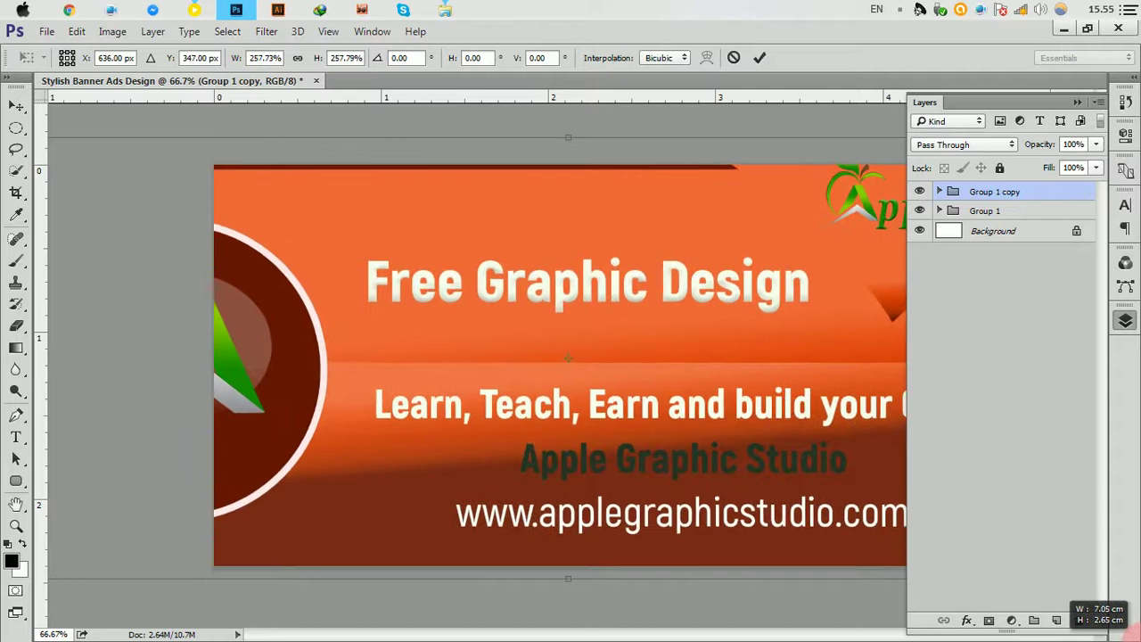
{"action": "left_click", "coordinate": [760, 57]}
Step: Convert Group 1 copy into a smart object
{"action": "right_click", "coordinate": [1000, 198]}
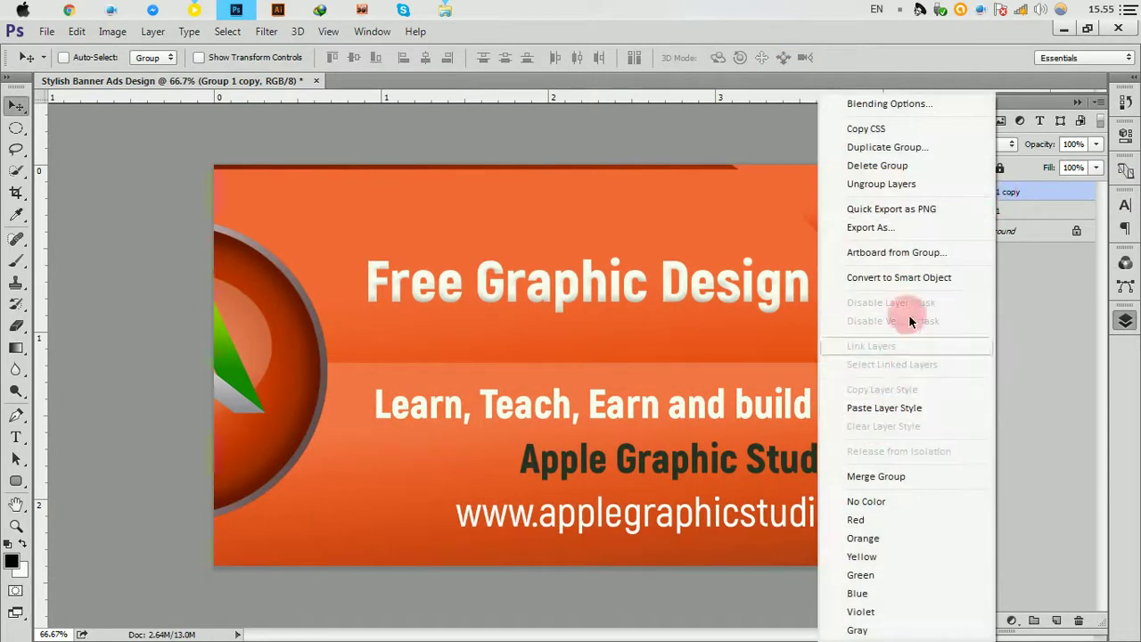
{"action": "left_click", "coordinate": [904, 278]}
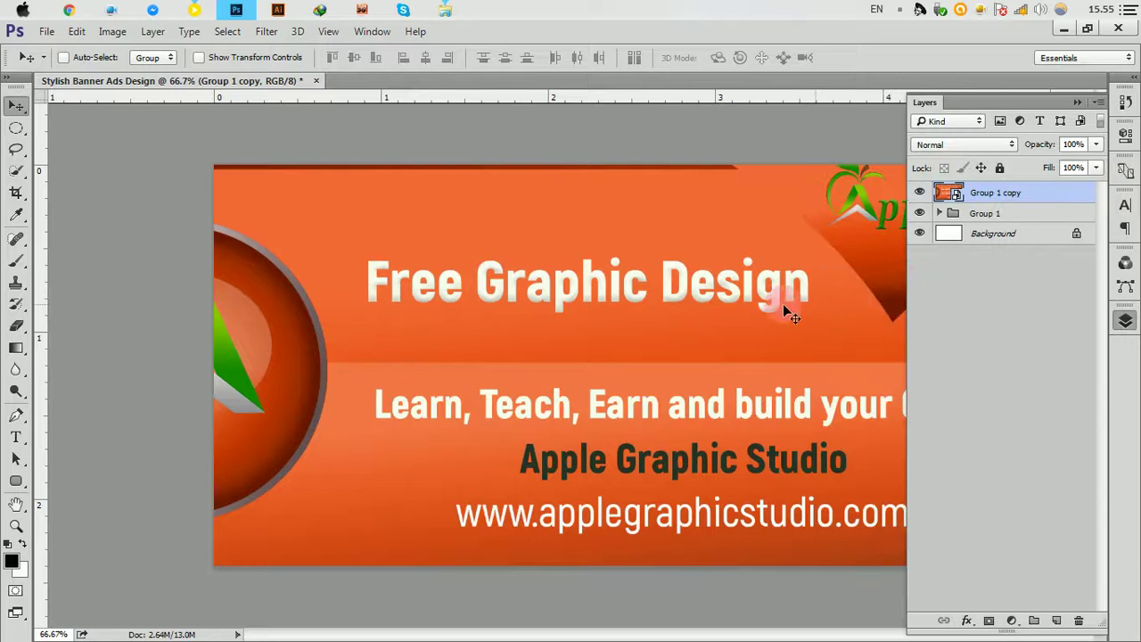
{"action": "key", "text": "ctrl+minus"}
{"action": "key", "text": "ctrl+minus"}
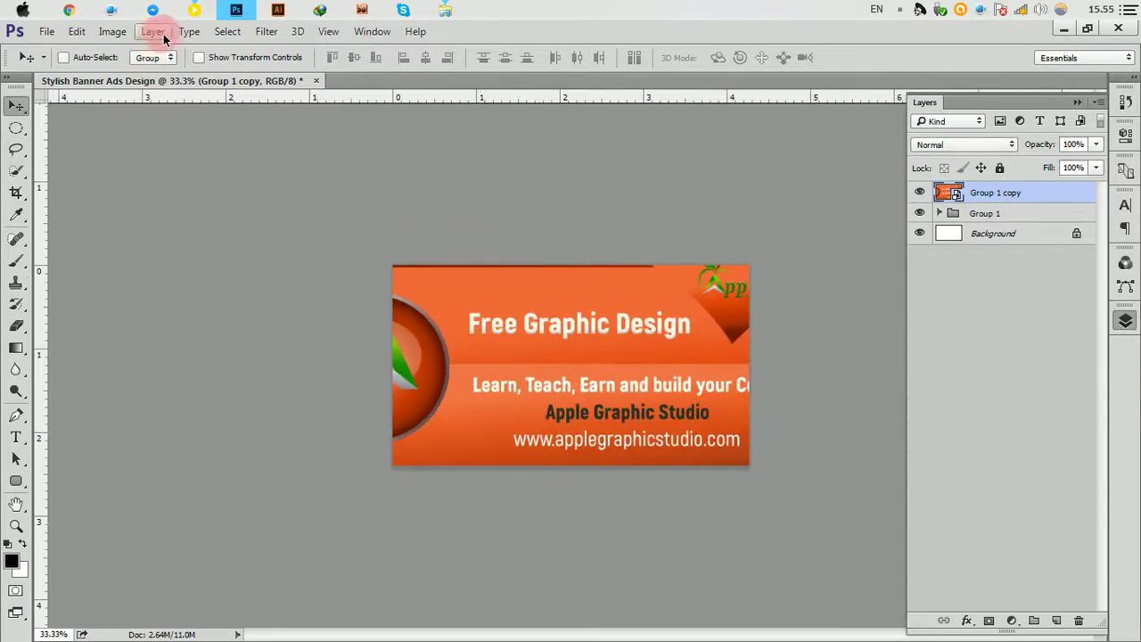
Step: Apply a Gaussian Blur smart filter with a very high radius to Group 1 copy
{"action": "left_click", "coordinate": [266, 31]}
{"action": "mouse_move", "coordinate": [276, 208]}
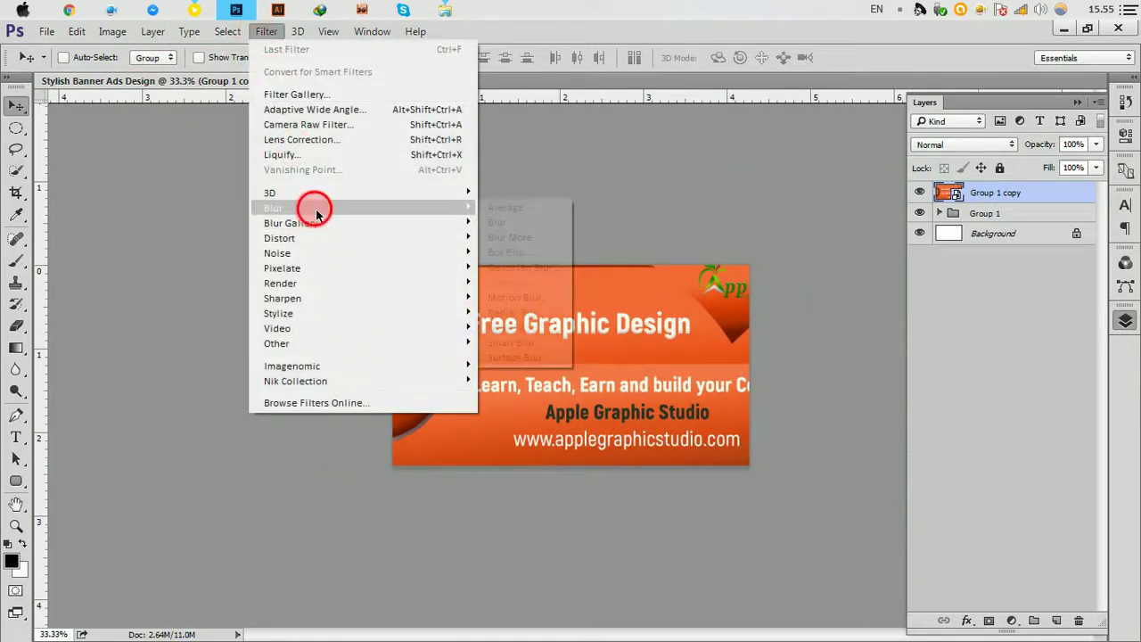
{"action": "left_click", "coordinate": [530, 267]}
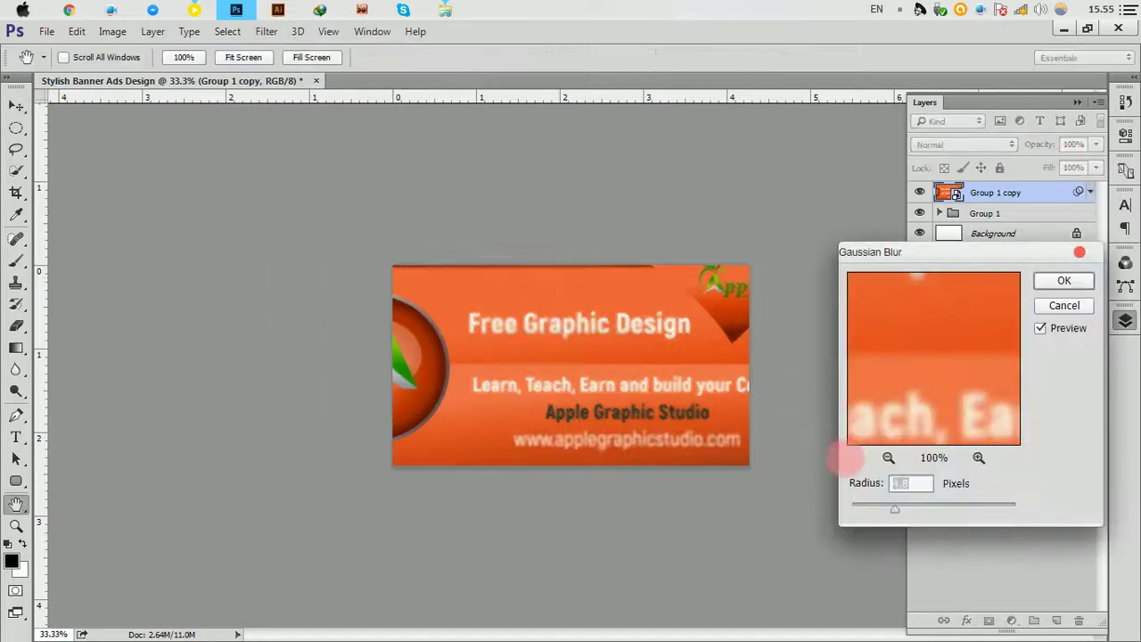
{"action": "left_click_drag", "start_coordinate": [894, 509], "coordinate": [998, 511]}
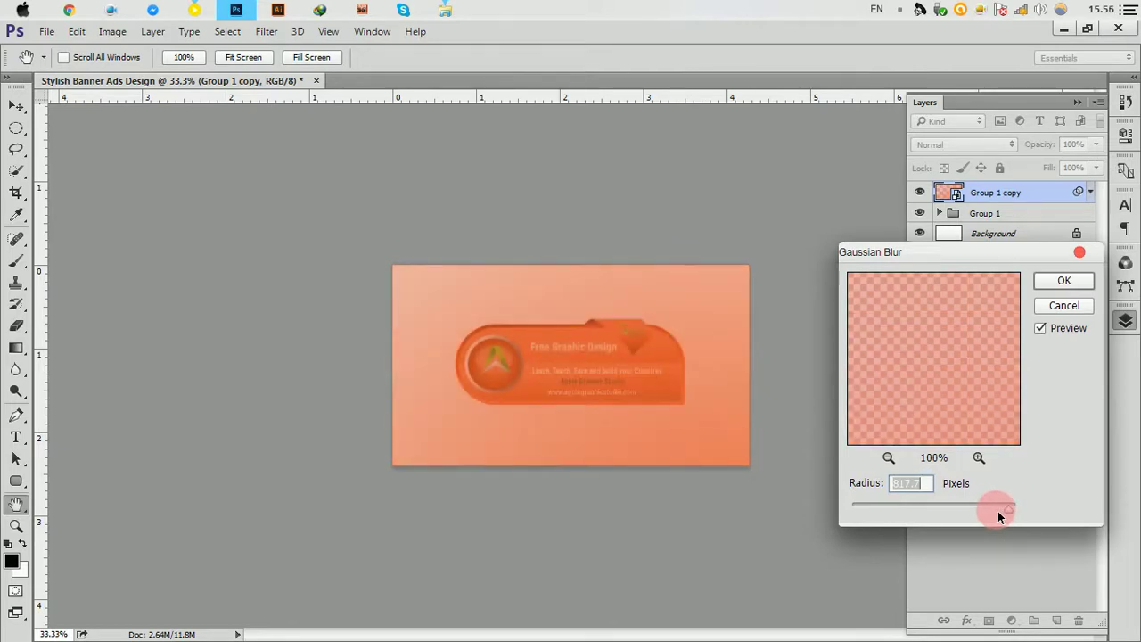
{"action": "left_click", "coordinate": [1065, 280]}
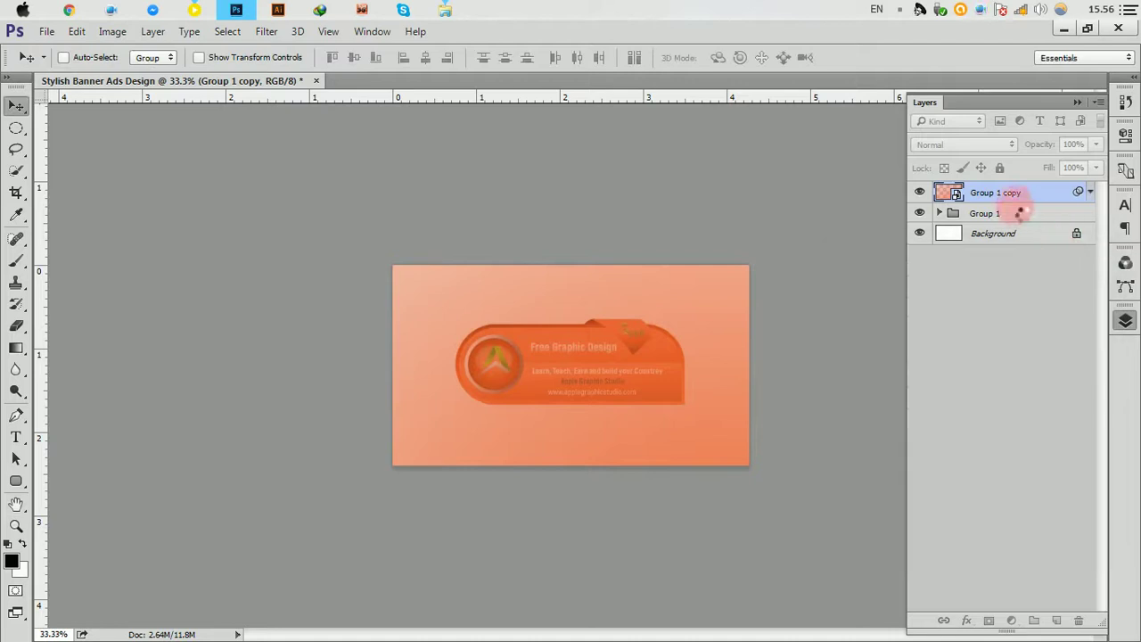
Step: Move Group 1 above the blurred Group 1 copy and duplicate it for the reflection
{"action": "left_click", "coordinate": [1089, 192]}
{"action": "left_click", "coordinate": [1042, 217]}
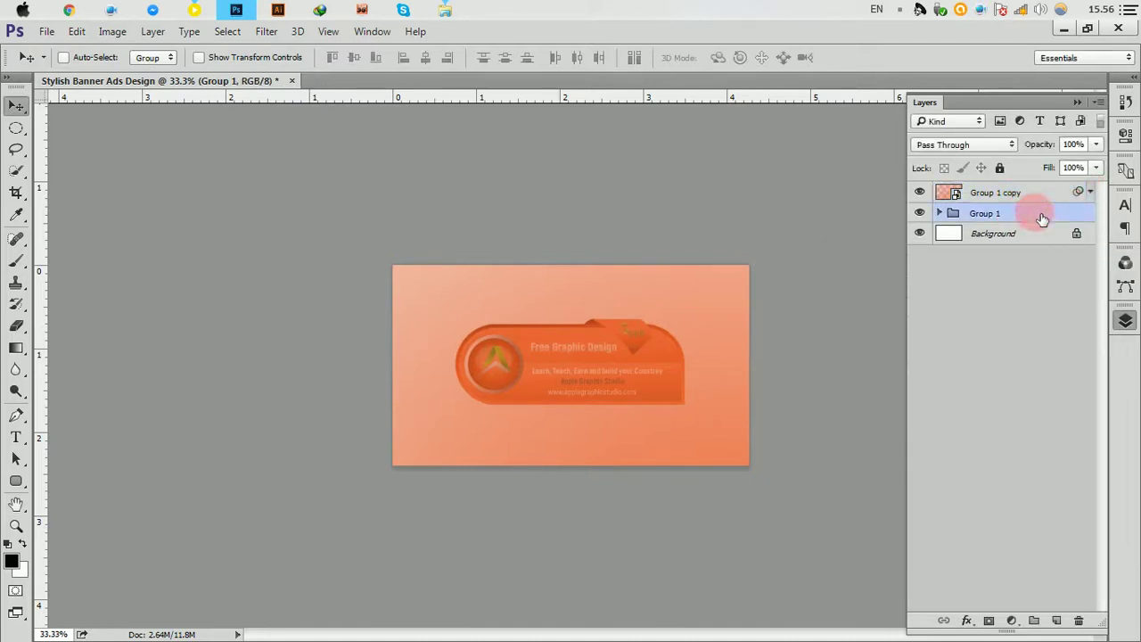
{"action": "double_click", "coordinate": [1042, 217]}
{"action": "left_click", "coordinate": [858, 272]}
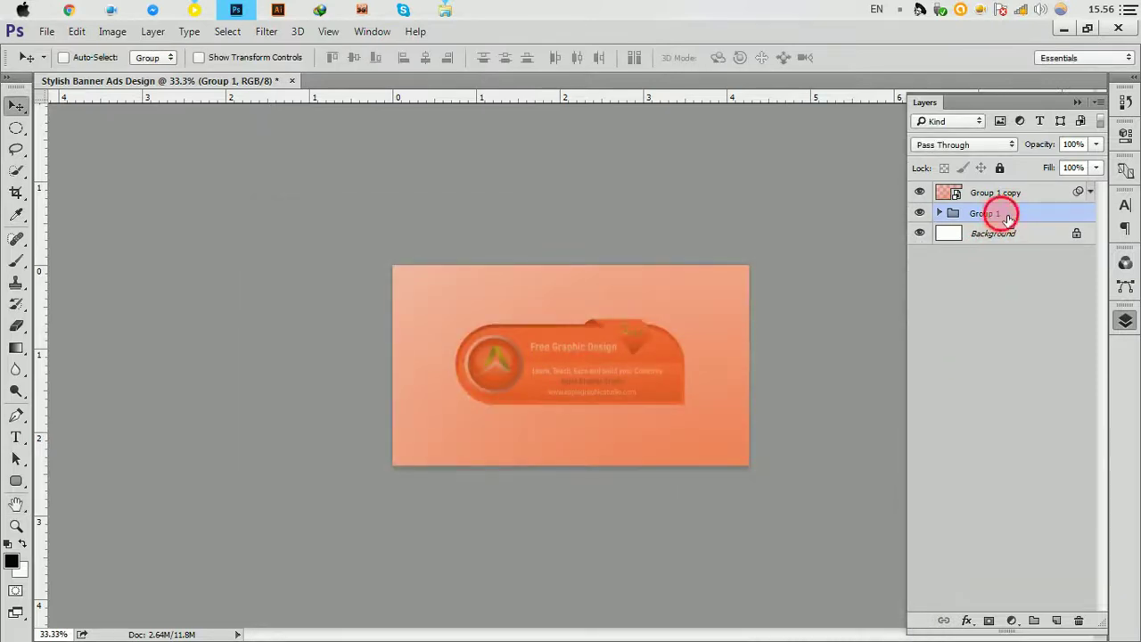
{"action": "left_click_drag", "start_coordinate": [1008, 218], "coordinate": [1017, 188]}
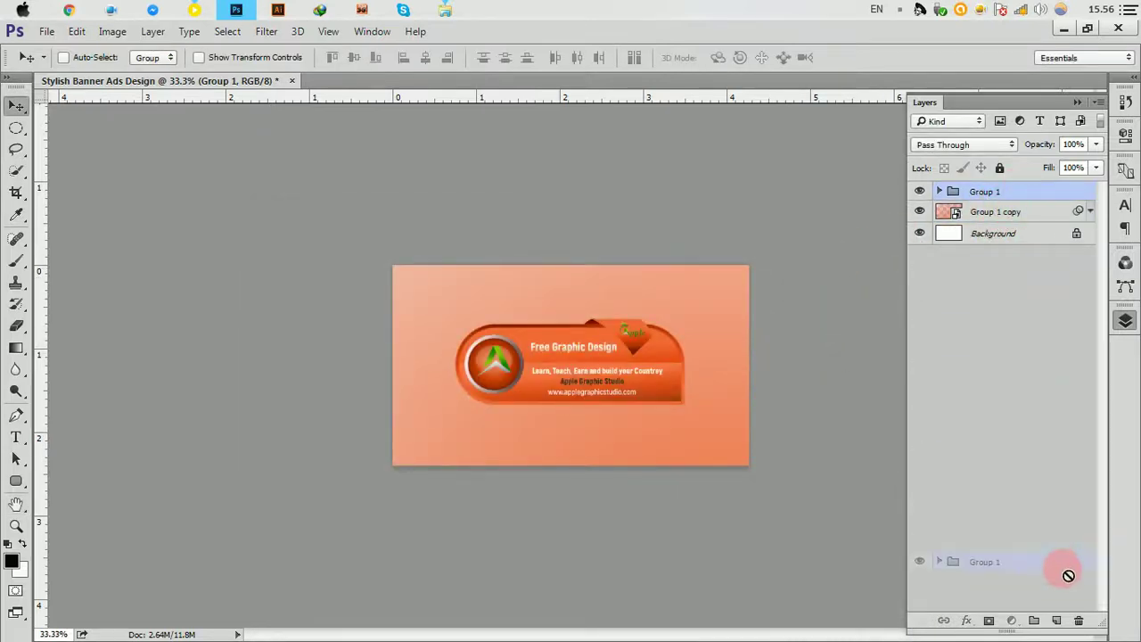
{"action": "left_click_drag", "start_coordinate": [1031, 193], "coordinate": [1056, 620]}
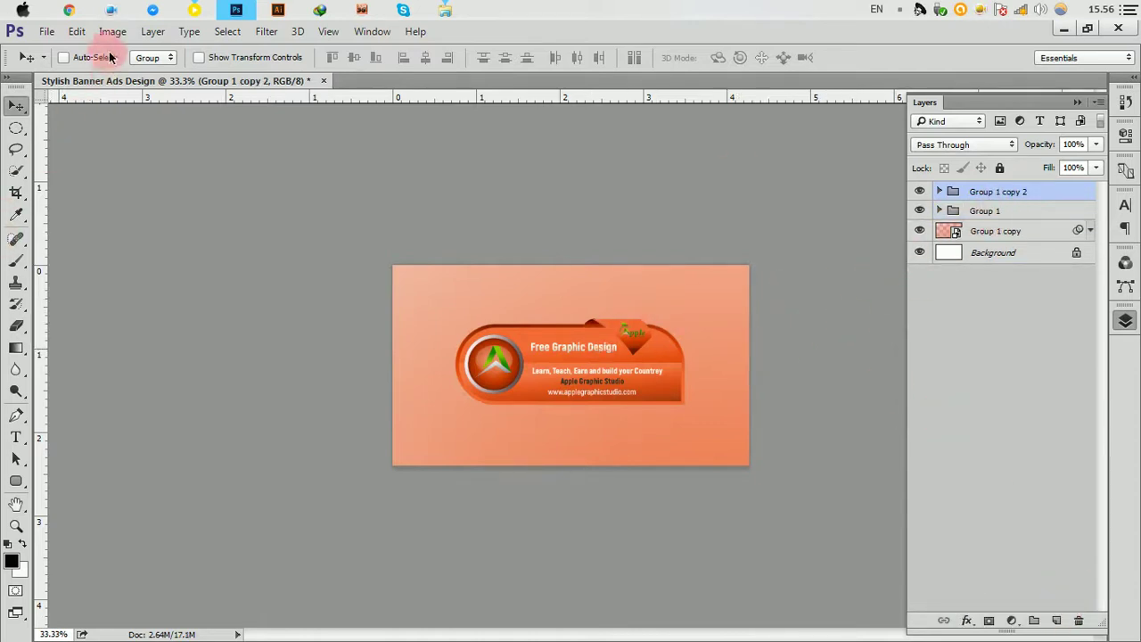
Step: Flip Group 1 copy 2 vertically and position it just beneath the banner
{"action": "left_click", "coordinate": [76, 31]}
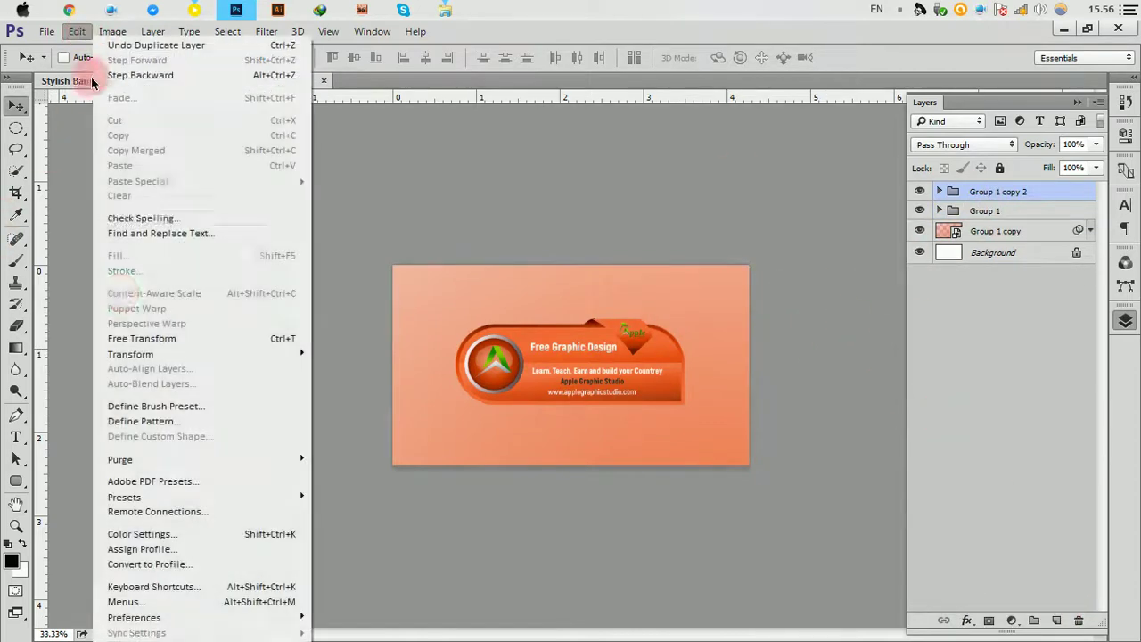
{"action": "left_click", "coordinate": [164, 337]}
{"action": "right_click", "coordinate": [621, 354]}
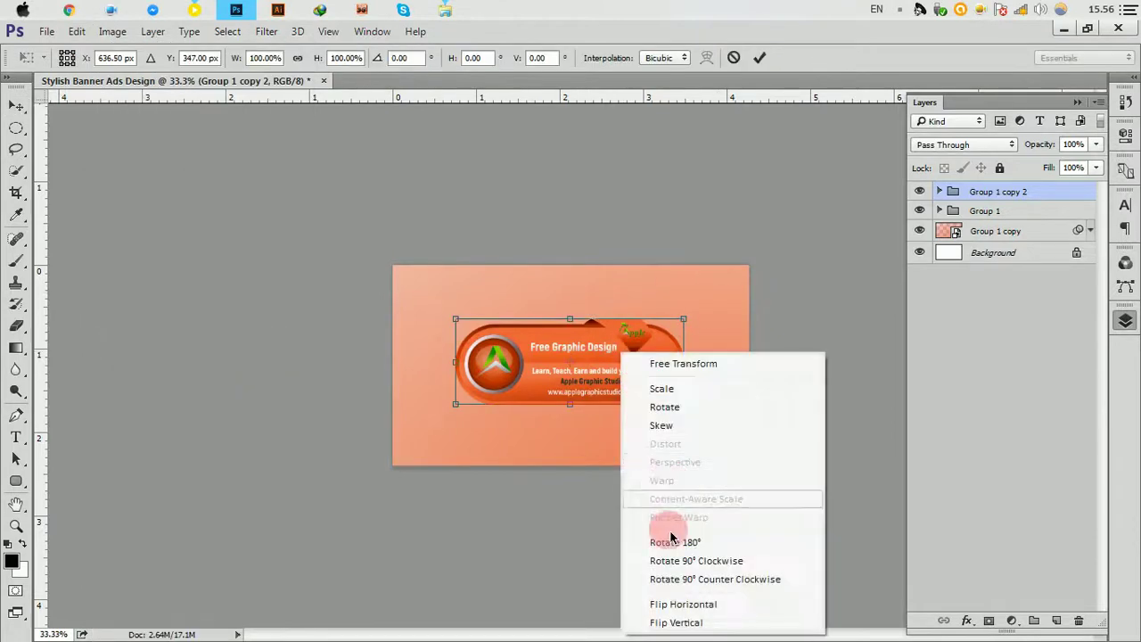
{"action": "left_click", "coordinate": [678, 623]}
{"action": "left_click_drag", "start_coordinate": [611, 335], "coordinate": [612, 437]}
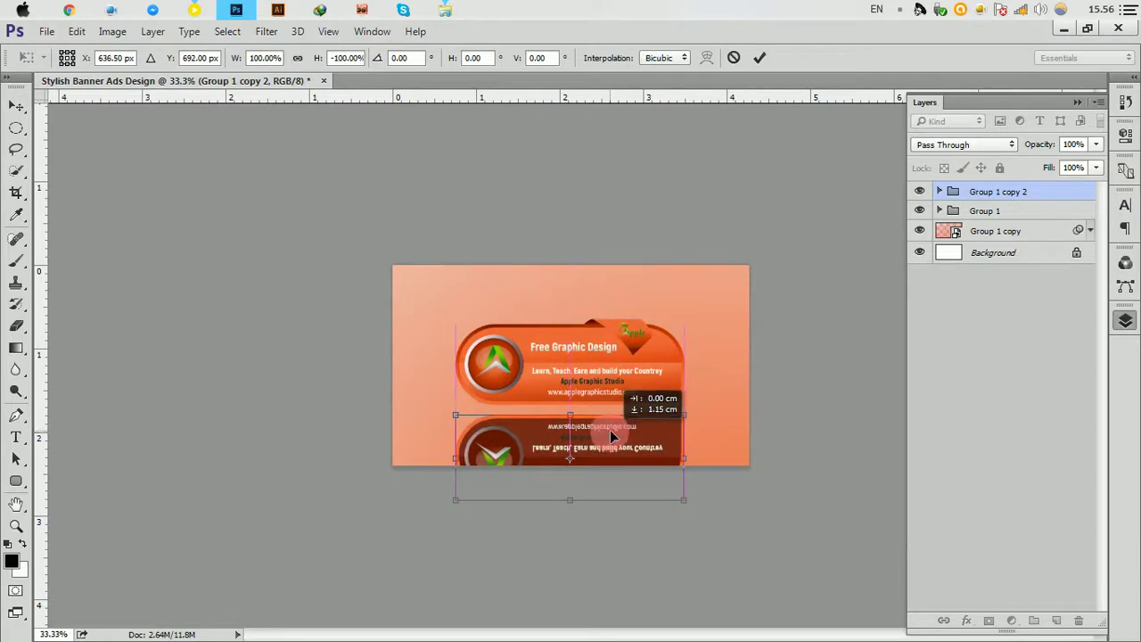
{"action": "left_click_drag", "start_coordinate": [612, 437], "coordinate": [617, 429]}
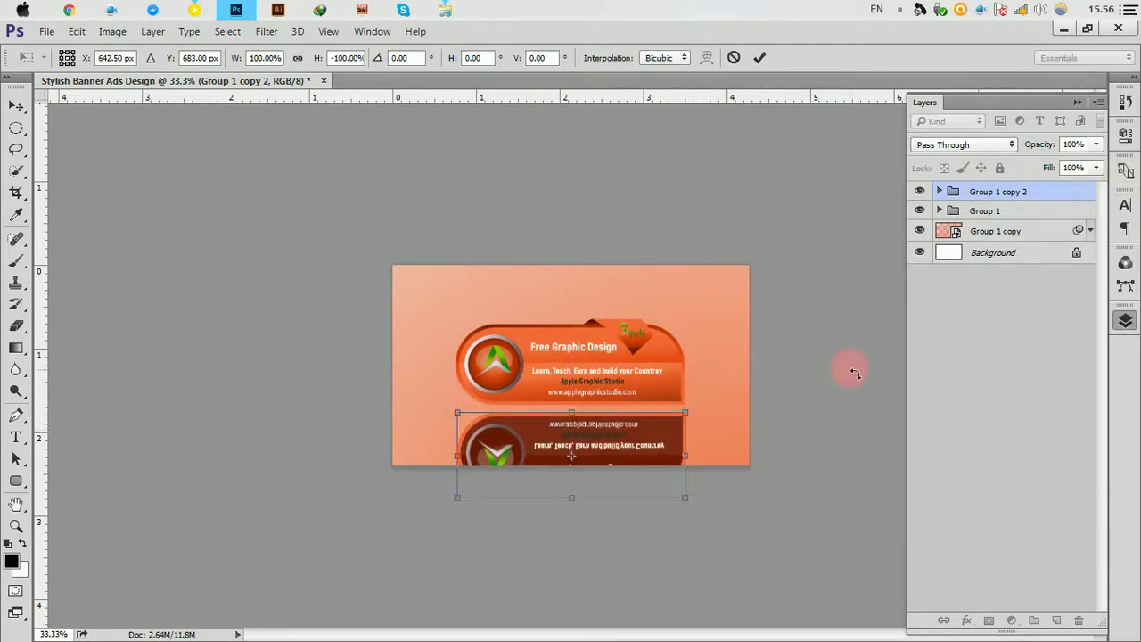
{"action": "key", "text": "Up"}
{"action": "key", "text": "Up"}
{"action": "key", "text": "Up"}
{"action": "key", "text": "Up"}
{"action": "key", "text": "Up"}
{"action": "key", "text": "Up"}
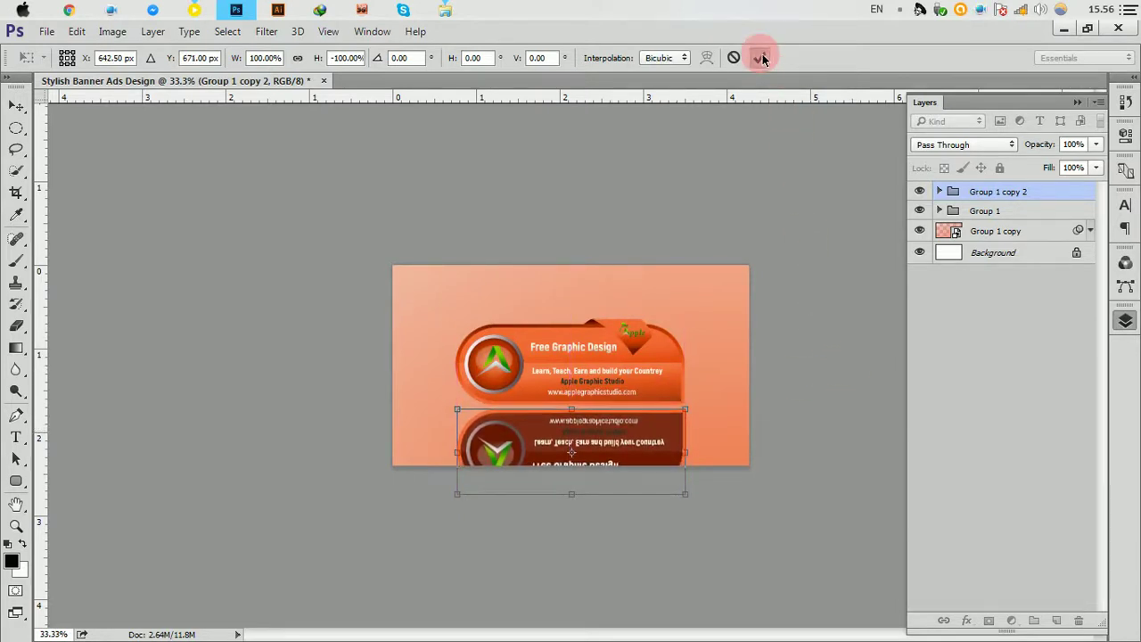
{"action": "left_click", "coordinate": [763, 59]}
Step: Convert the Group 1 copy 2 reflection to a smart object and add an empty layer mask
{"action": "key", "text": "ctrl+plus"}
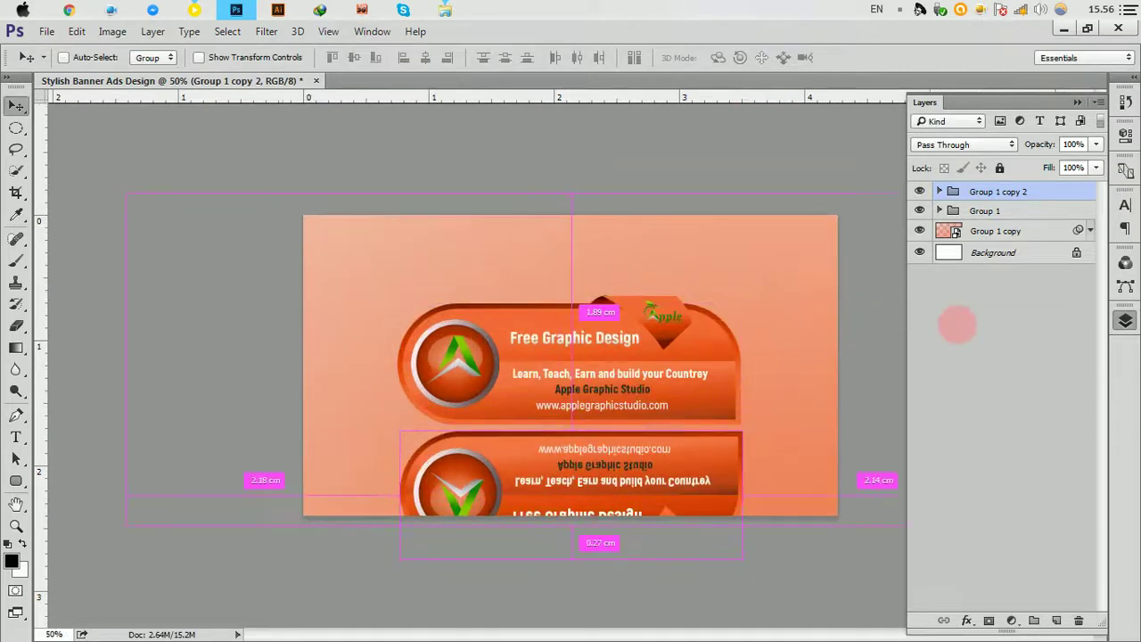
{"action": "right_click", "coordinate": [1028, 191]}
{"action": "left_click", "coordinate": [919, 277]}
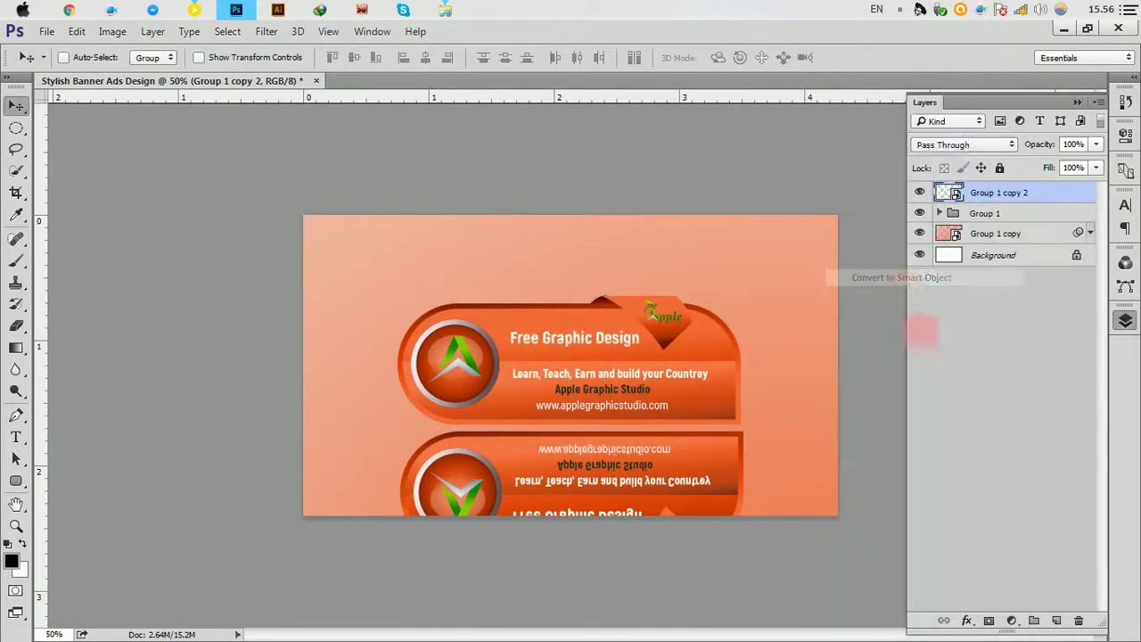
{"action": "left_click", "coordinate": [990, 620]}
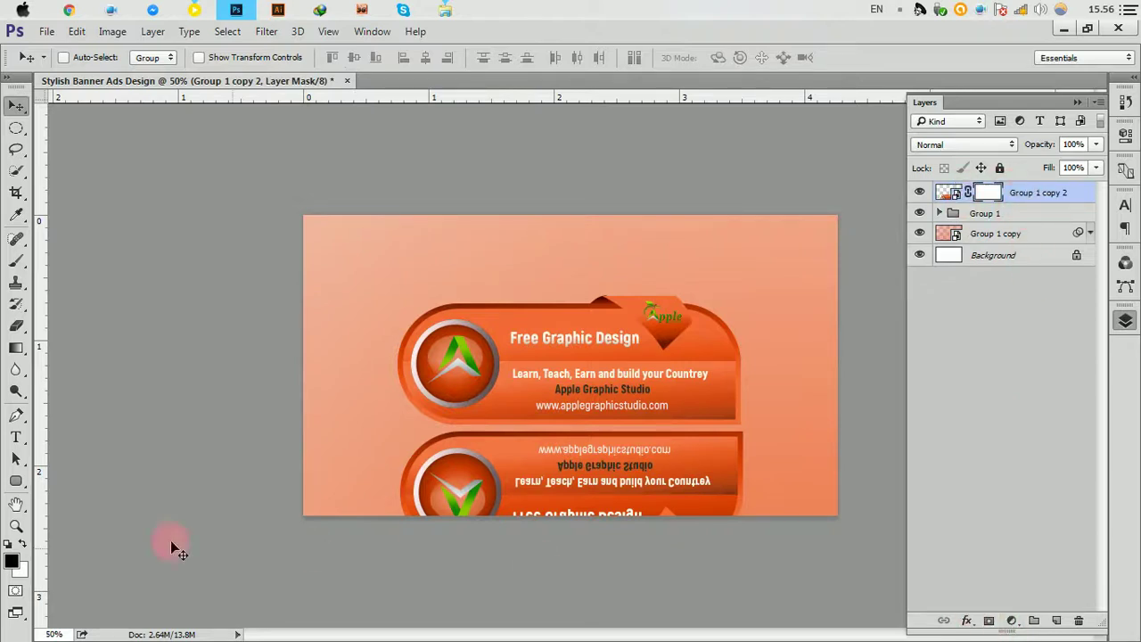
{"action": "left_click", "coordinate": [16, 348]}
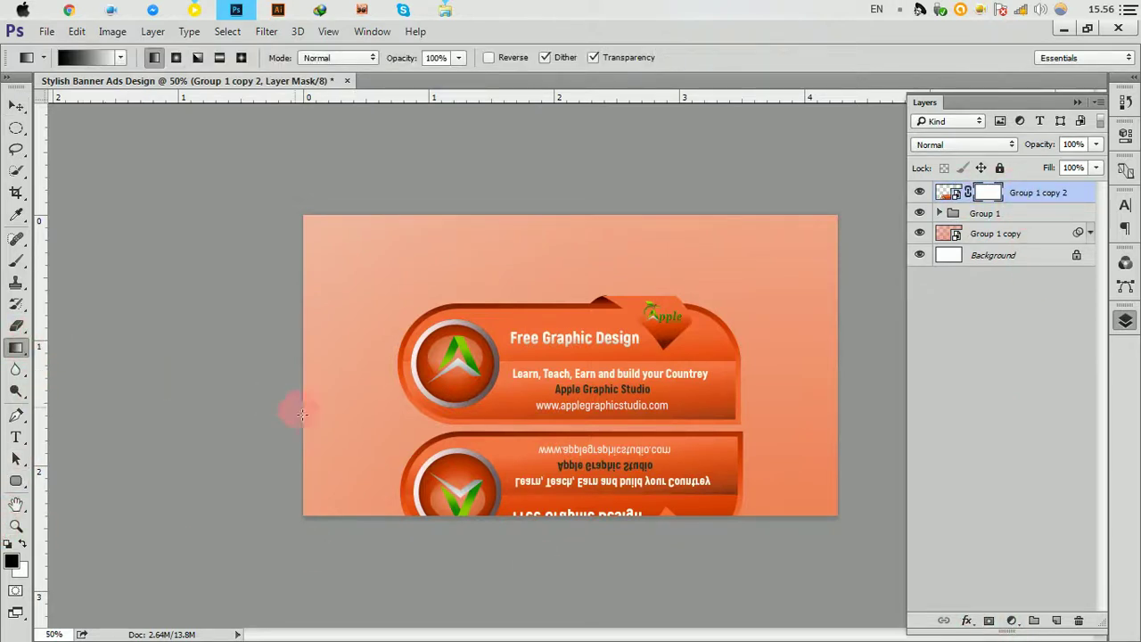